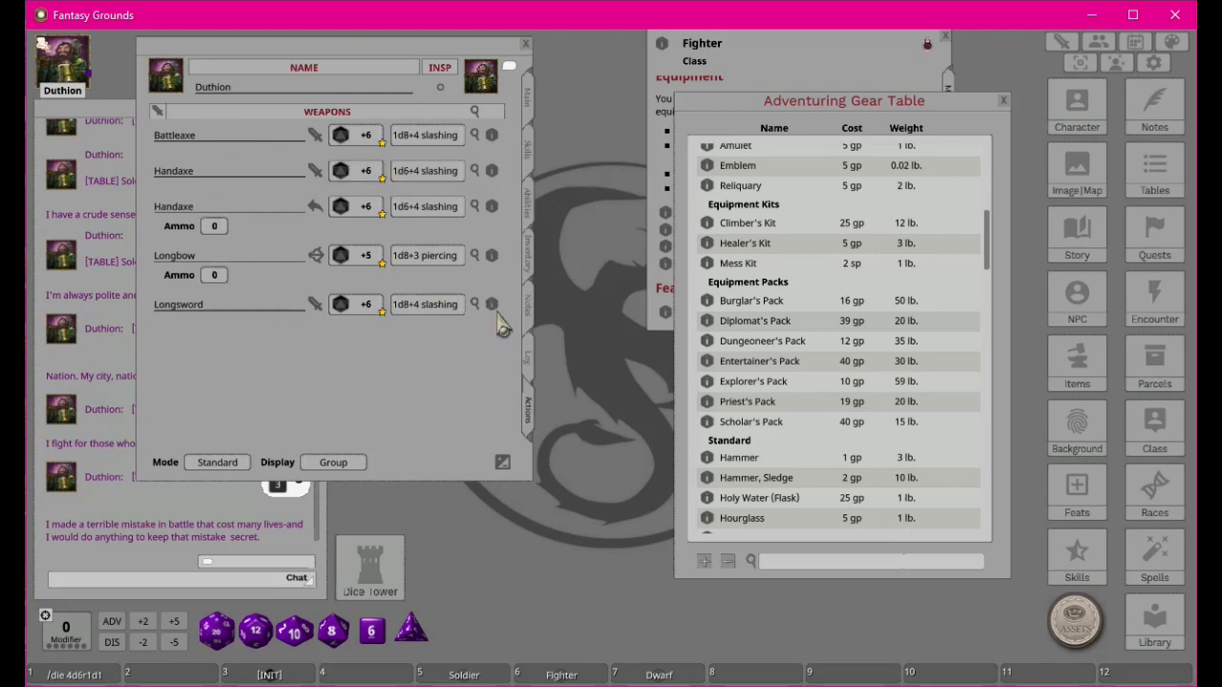
Step: Add a new weapon entry named Battleaxe to the character's weapons list and finish editing the list
{"action": "left_click", "coordinate": [502, 462]}
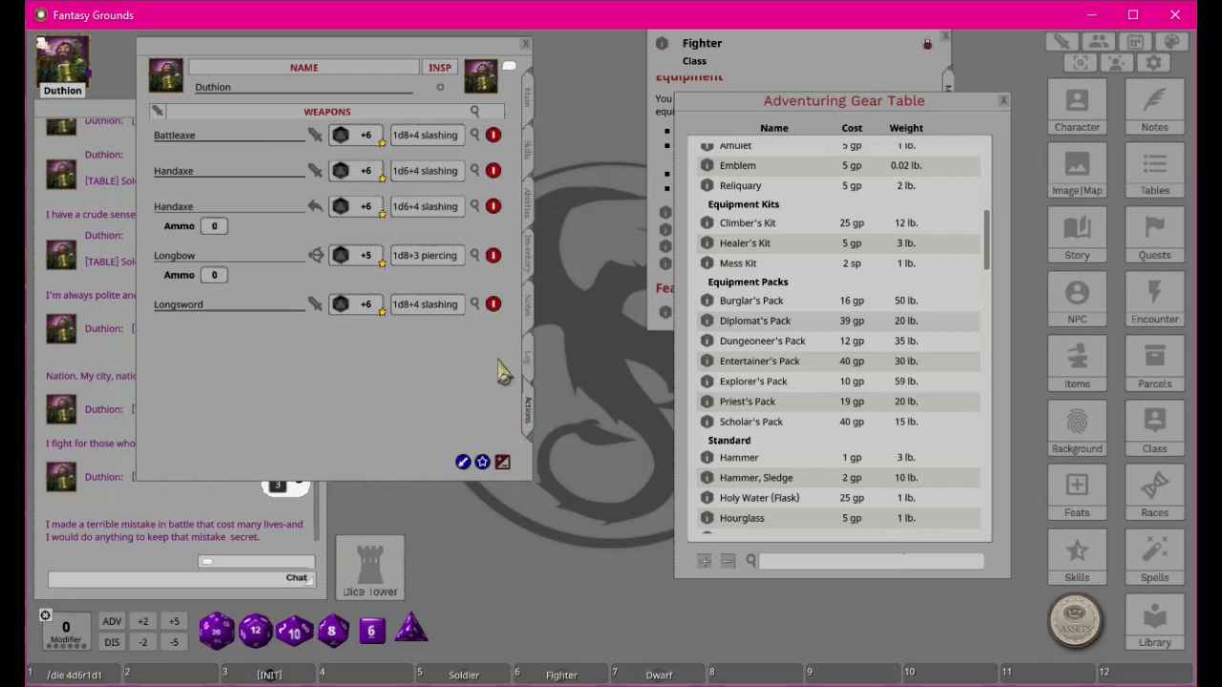
{"action": "left_click", "coordinate": [503, 463]}
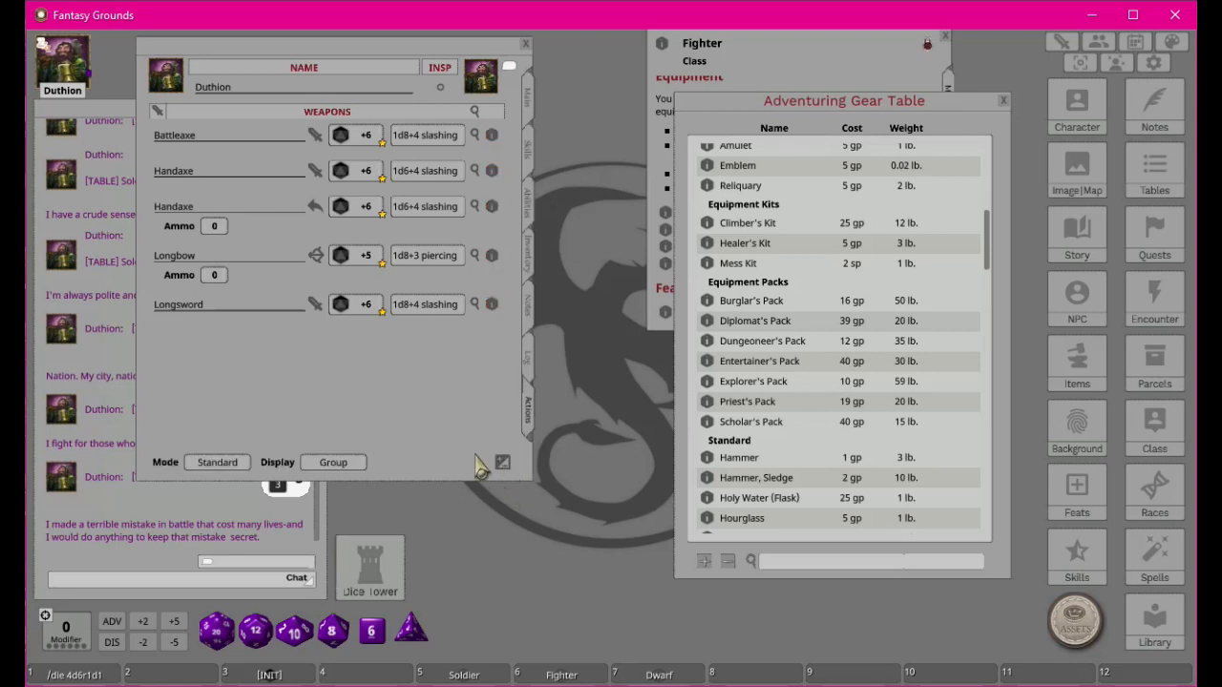
{"action": "left_click", "coordinate": [503, 463]}
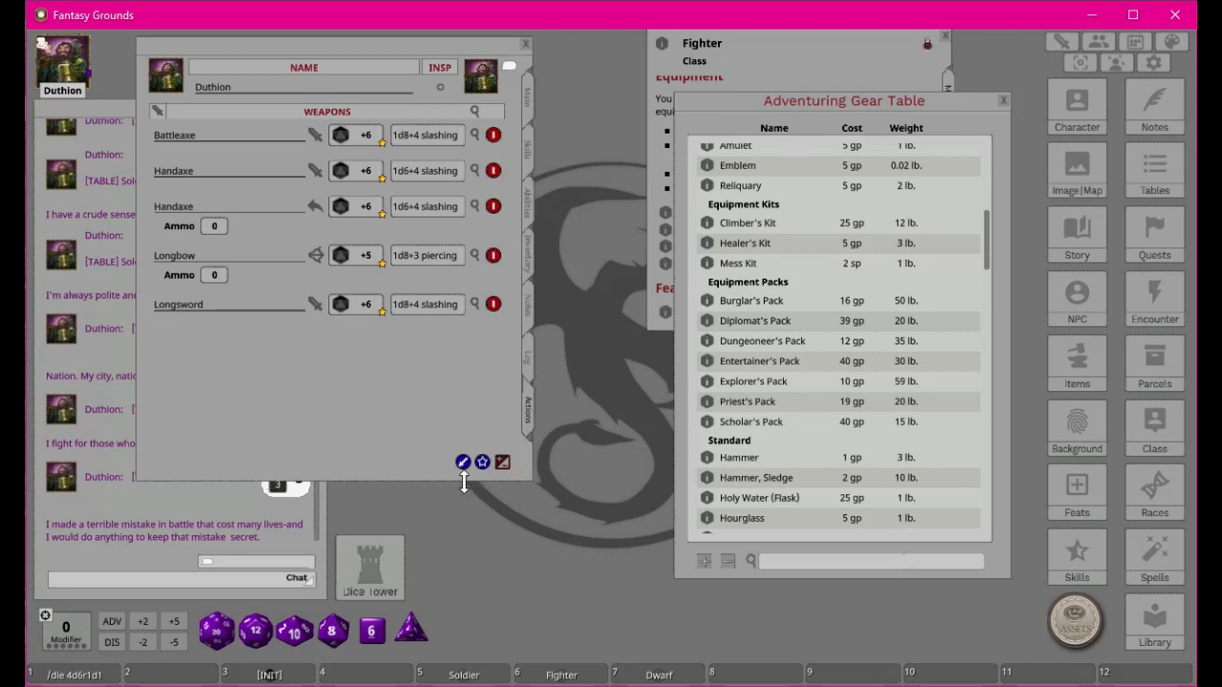
{"action": "left_click", "coordinate": [462, 462]}
{"action": "left_click", "coordinate": [216, 173]}
{"action": "key", "text": "shift"}
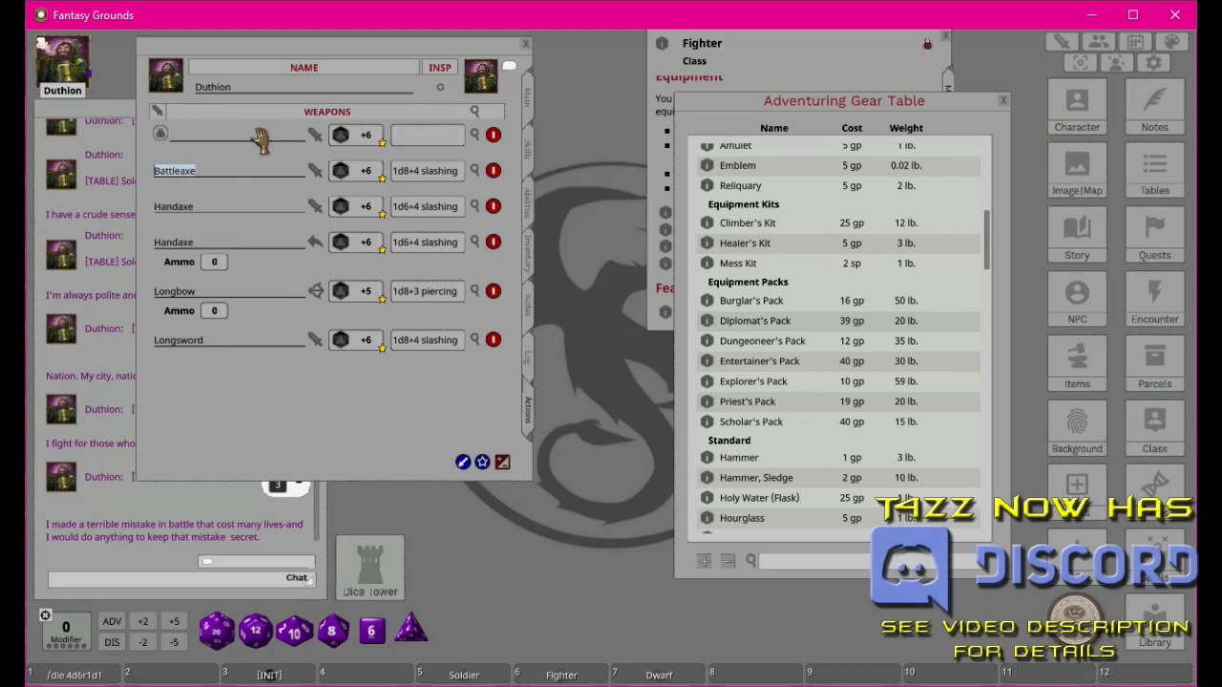
{"action": "left_click", "coordinate": [205, 138]}
{"action": "key", "text": "ctrl"}
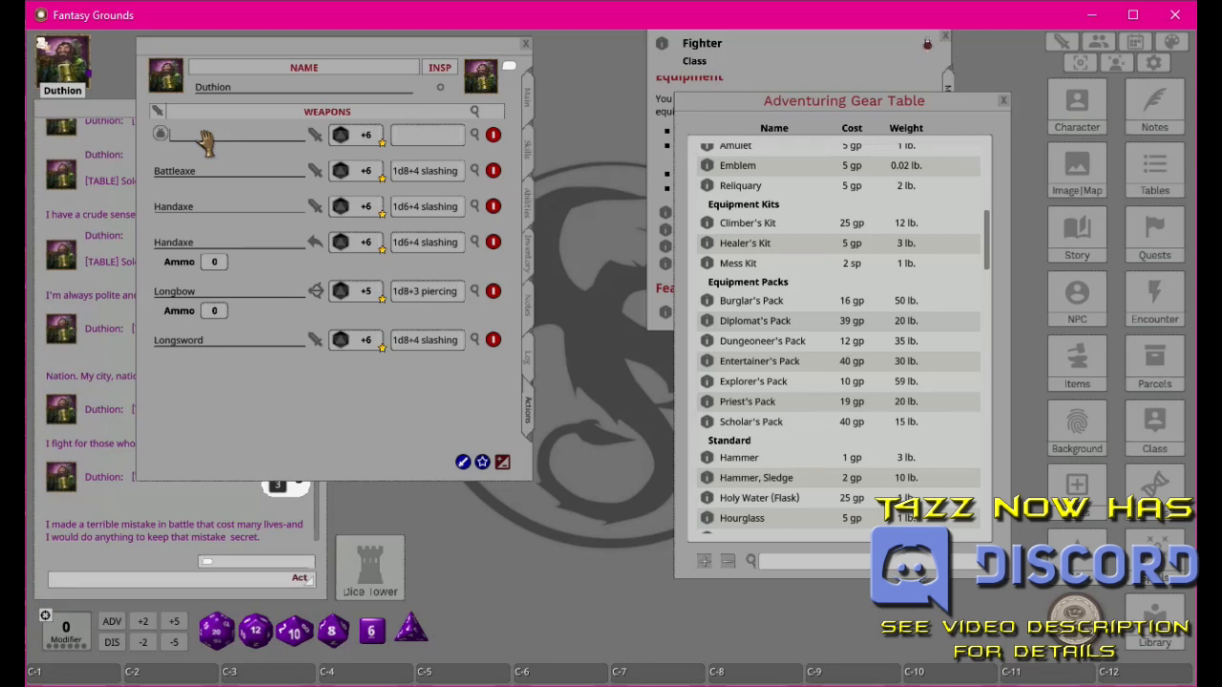
{"action": "type", "text": "Battleaxe"}
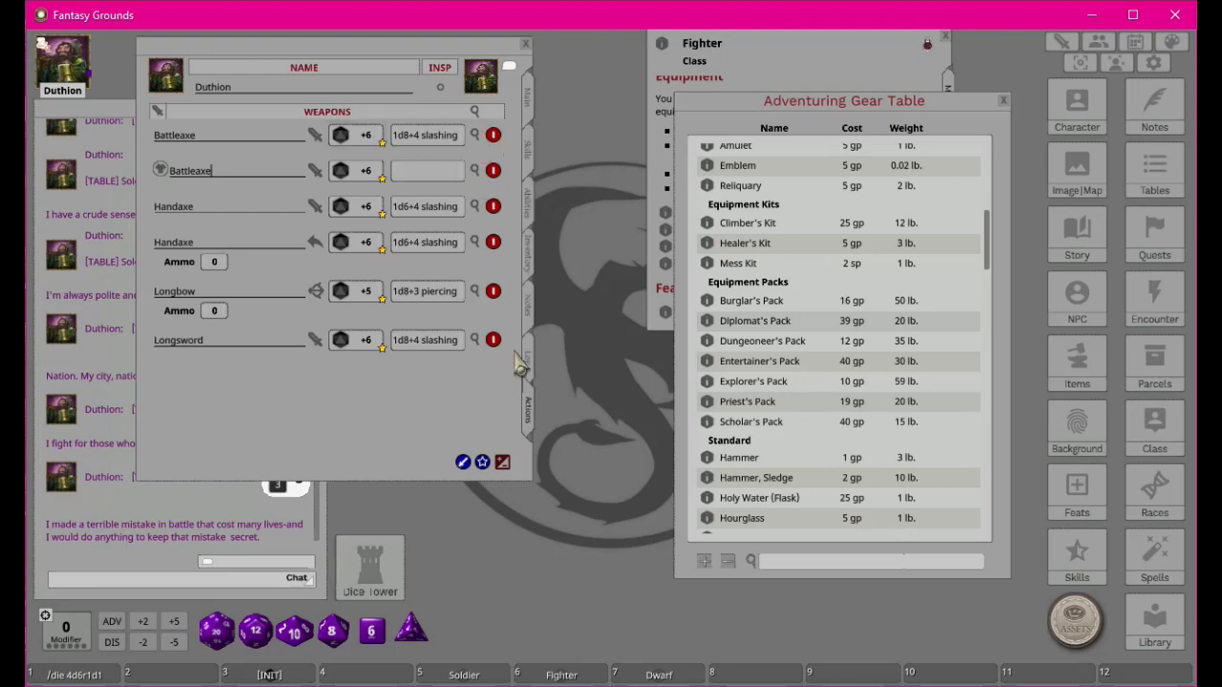
{"action": "left_click", "coordinate": [503, 463]}
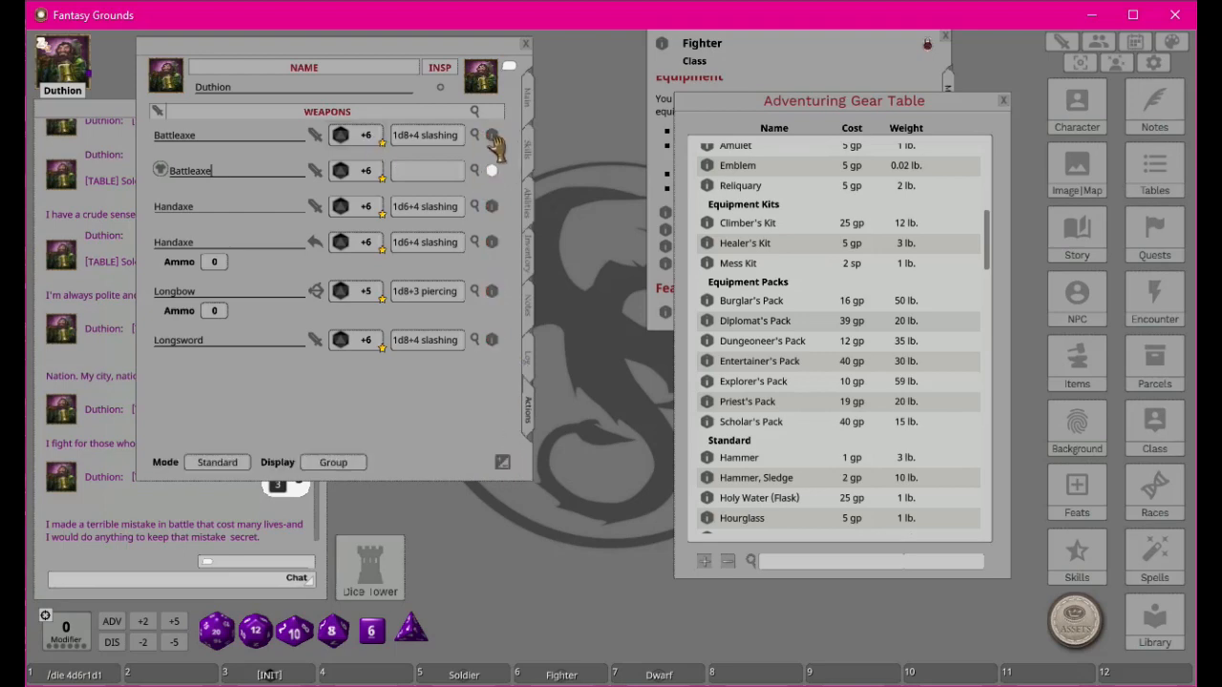
Step: Check the original Battleaxe's item details and rename the new entry as Battleaxe (Versatile)
{"action": "left_click", "coordinate": [492, 135]}
{"action": "left_click_drag", "start_coordinate": [605, 245], "coordinate": [749, 69]}
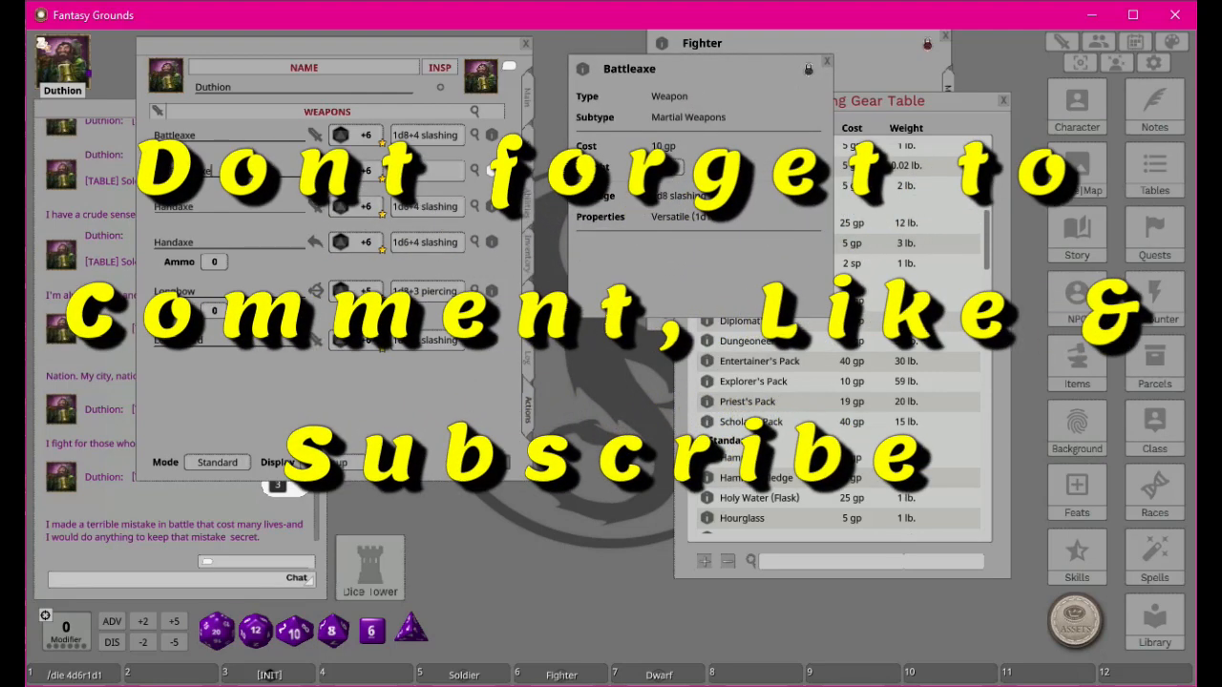
{"action": "key", "text": "shift"}
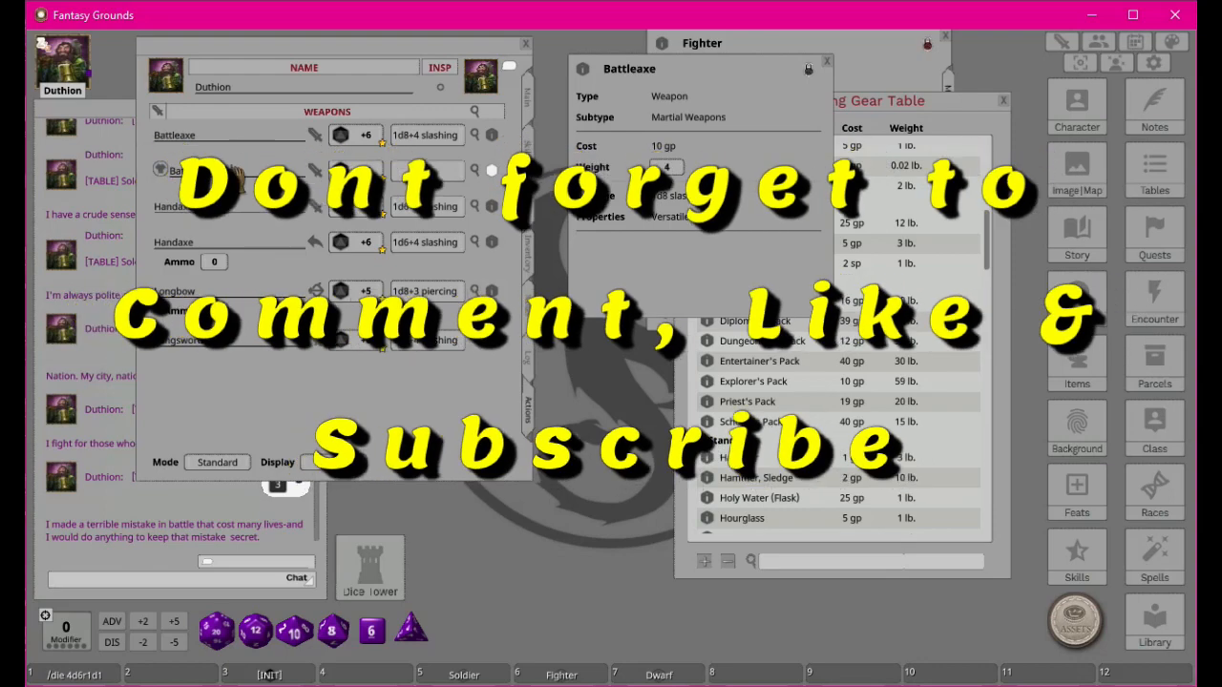
{"action": "type", "text": "le"}
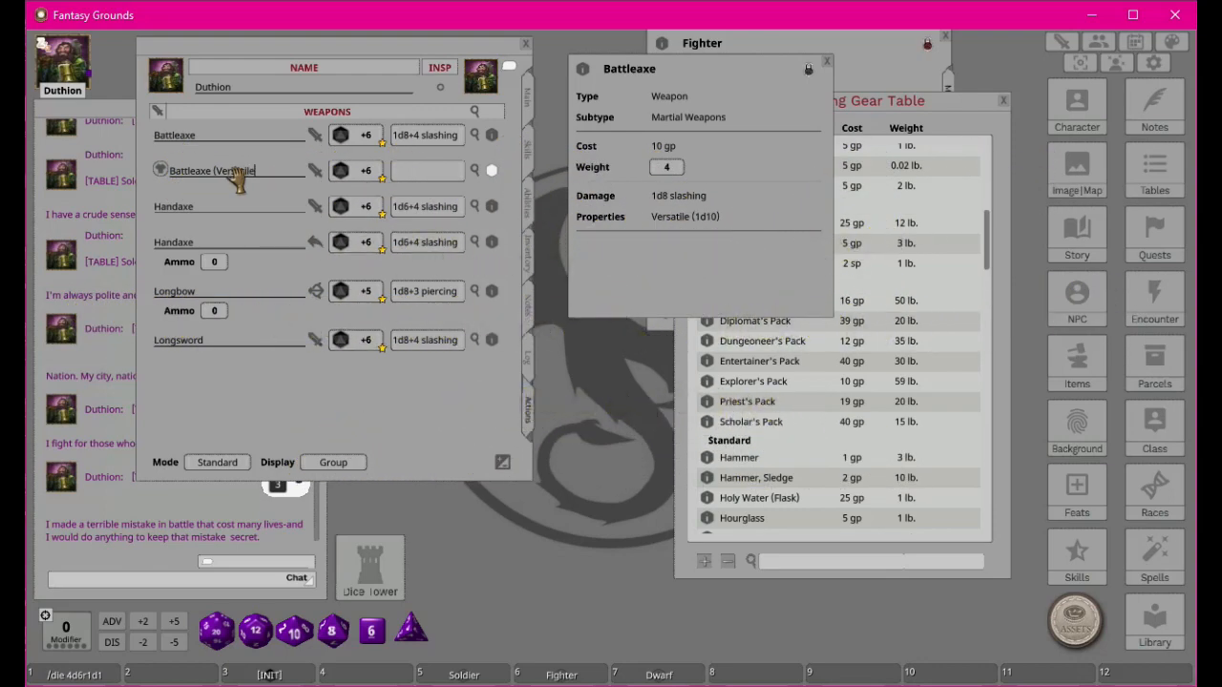
{"action": "type", "text": ")"}
Step: Give Battleaxe (Versatile) a d10 damage die with the damage type slashing, and close both weapon windows
{"action": "left_click", "coordinate": [475, 174]}
{"action": "left_click_drag", "start_coordinate": [590, 249], "coordinate": [414, 336]}
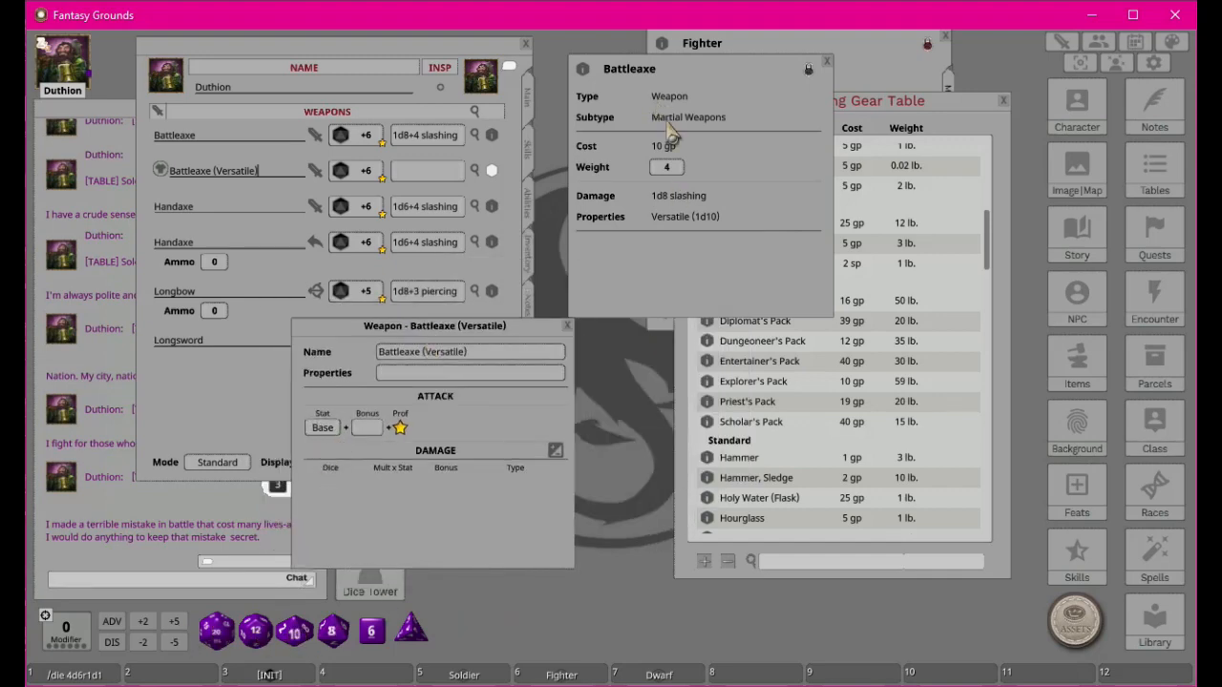
{"action": "left_click_drag", "start_coordinate": [294, 631], "coordinate": [447, 512]}
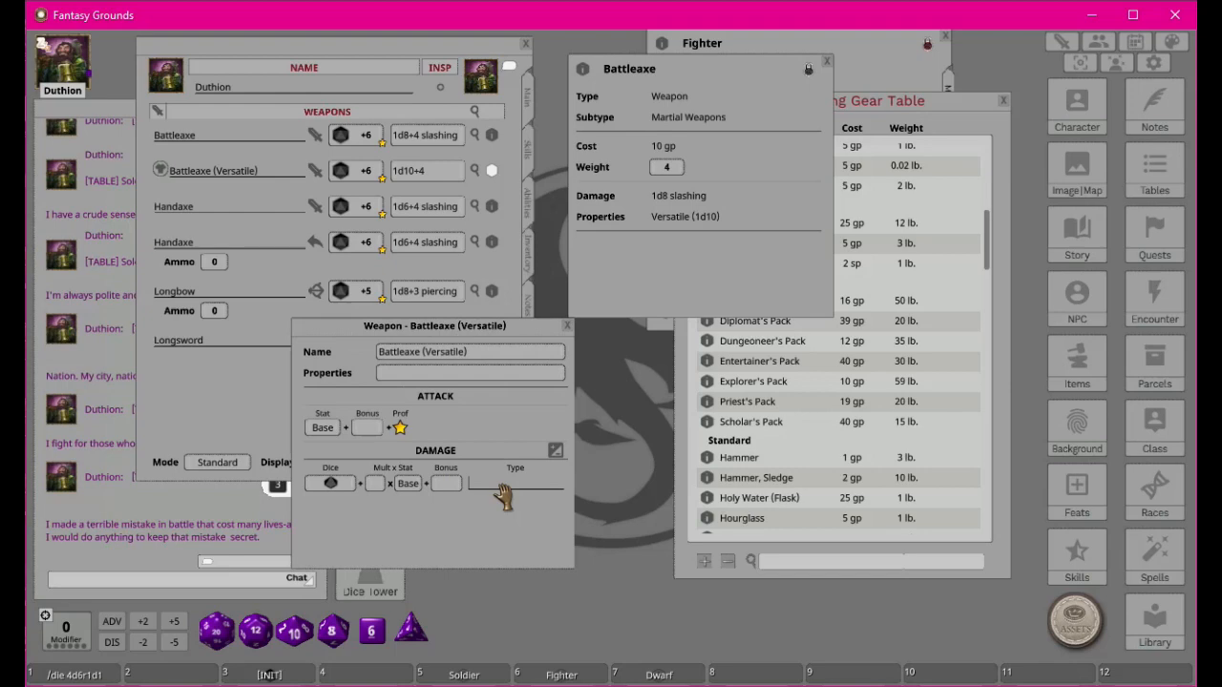
{"action": "key", "text": "shift"}
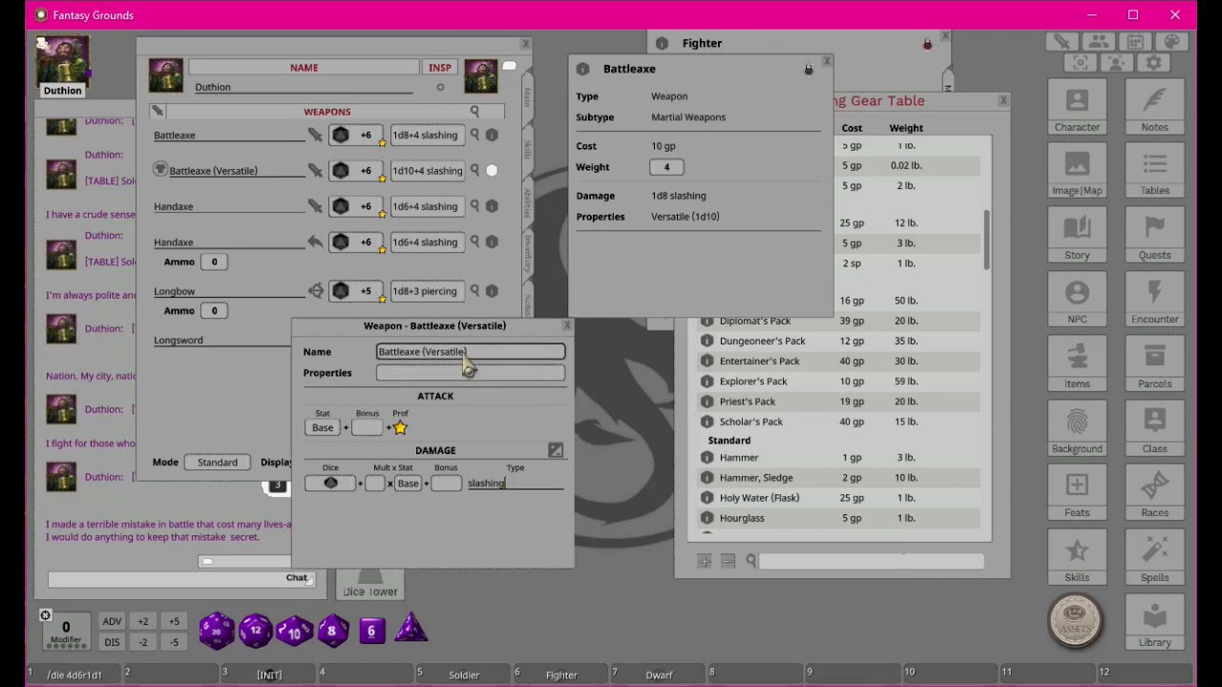
{"action": "left_click", "coordinate": [567, 326]}
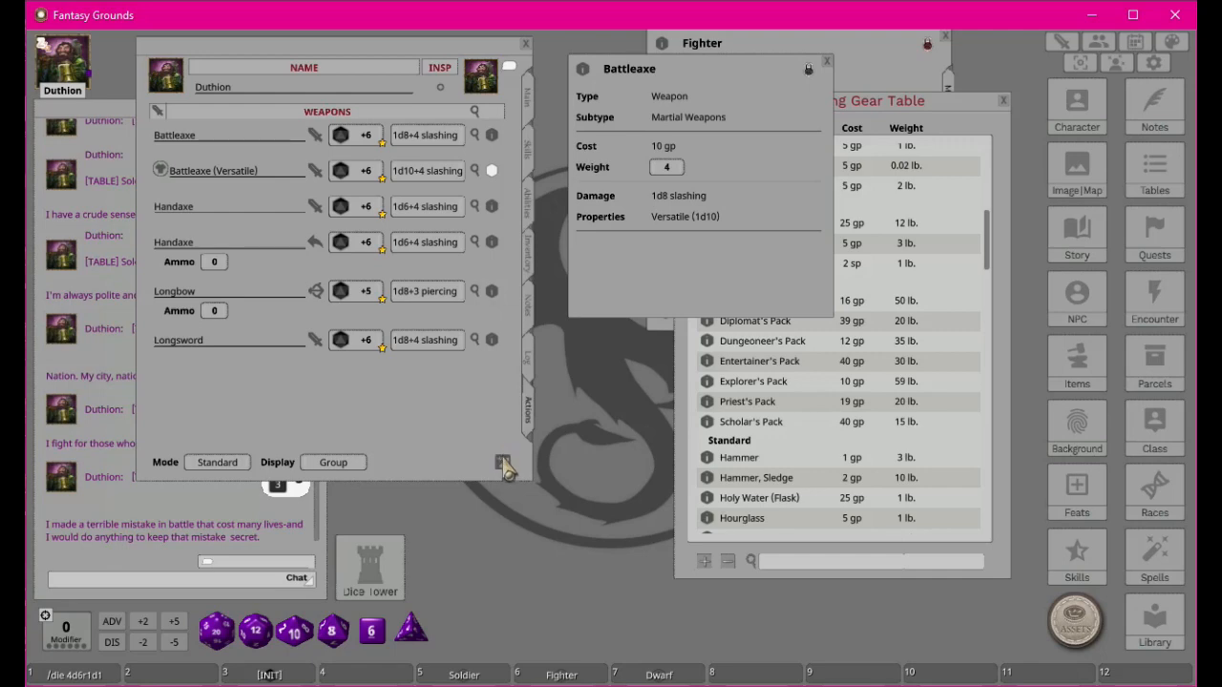
{"action": "left_click", "coordinate": [827, 61]}
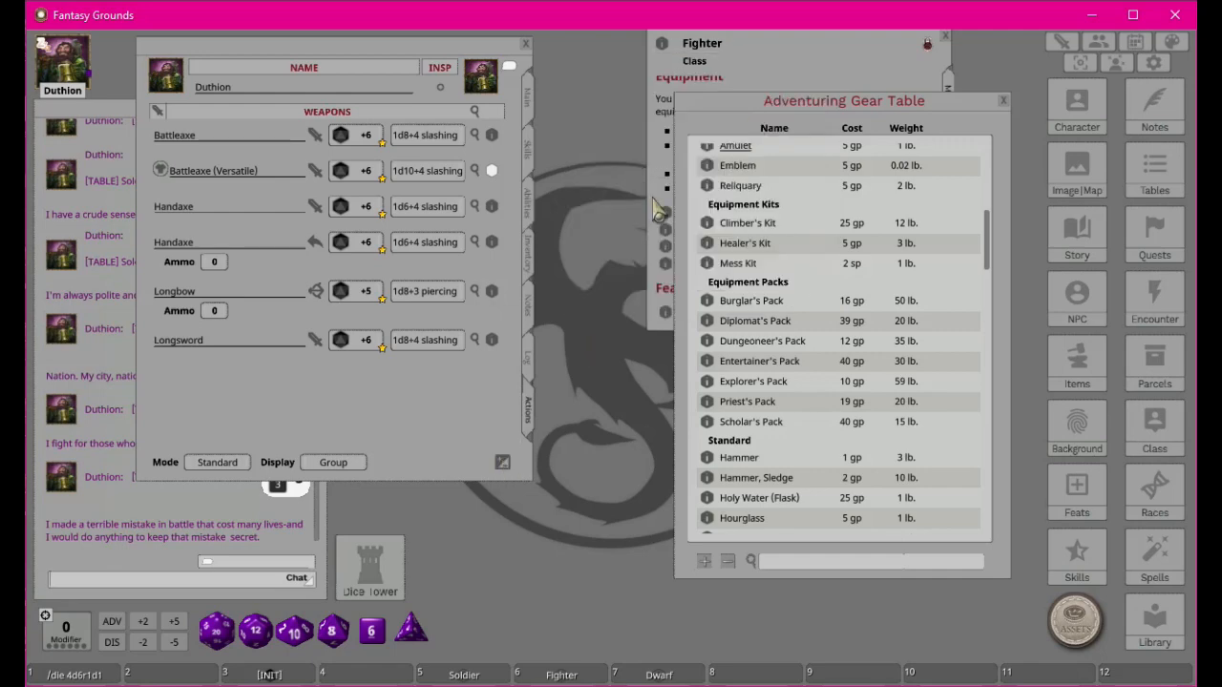
Step: View the Longsword's item details and add a new weapon entry named Longsword to the weapons list
{"action": "left_click", "coordinate": [475, 341]}
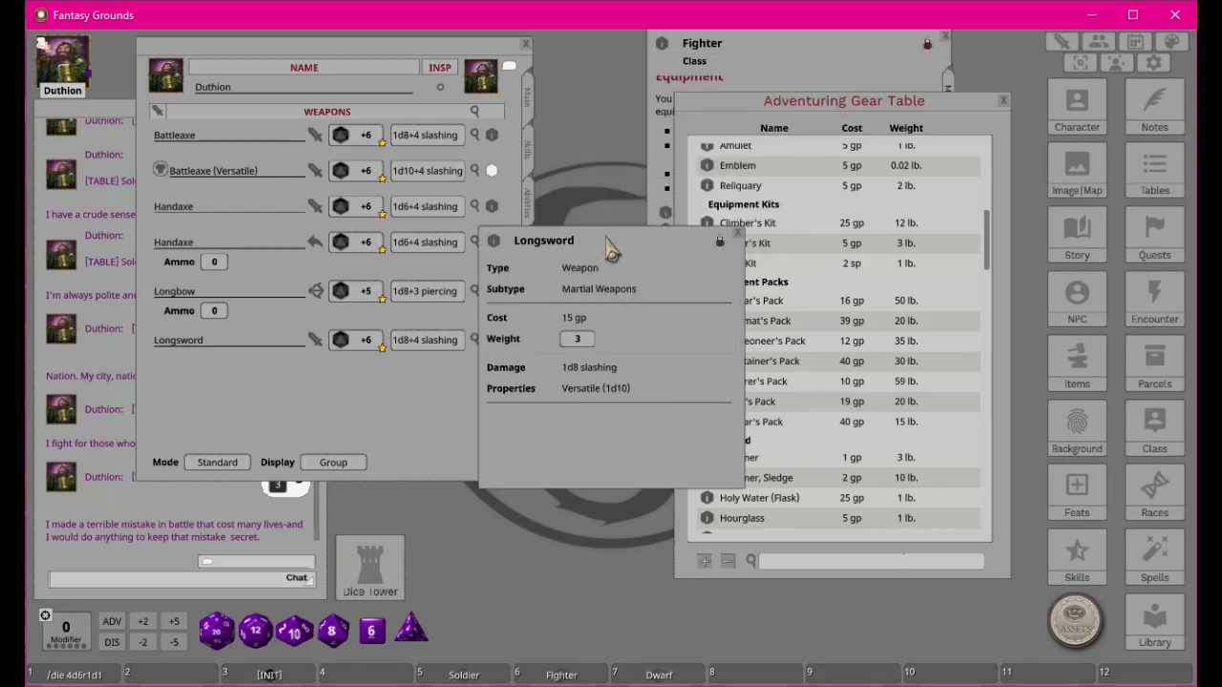
{"action": "left_click_drag", "start_coordinate": [602, 243], "coordinate": [716, 152]}
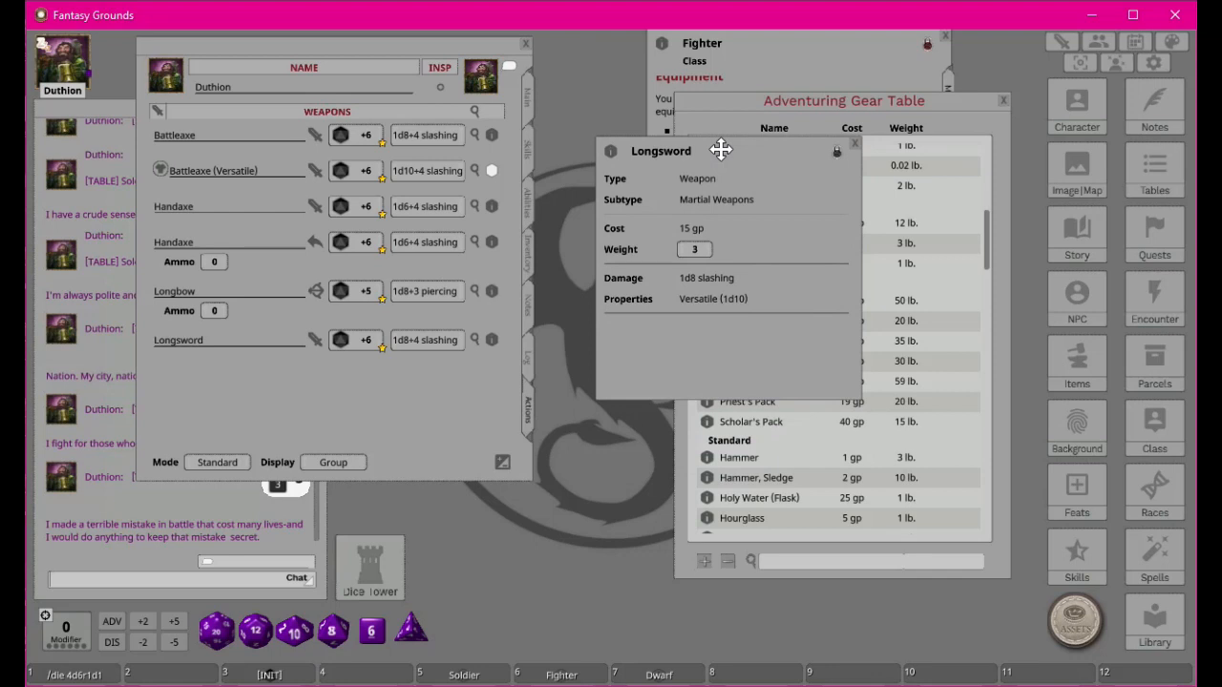
{"action": "left_click", "coordinate": [502, 463]}
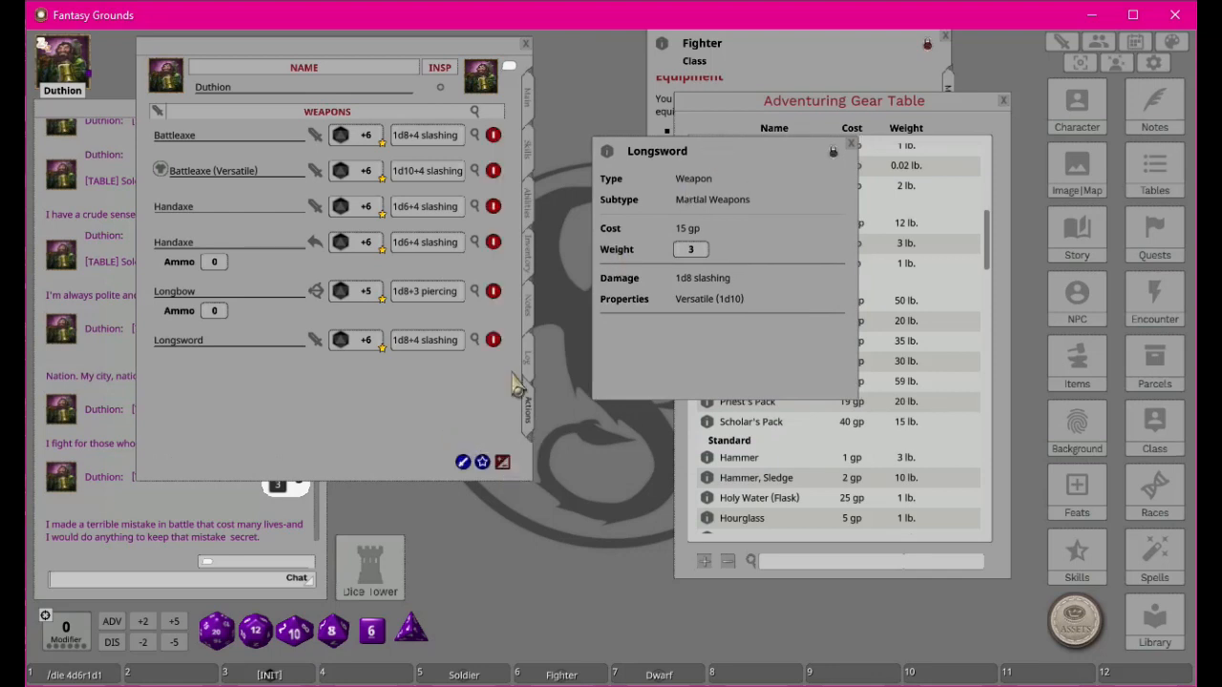
{"action": "left_click", "coordinate": [462, 463]}
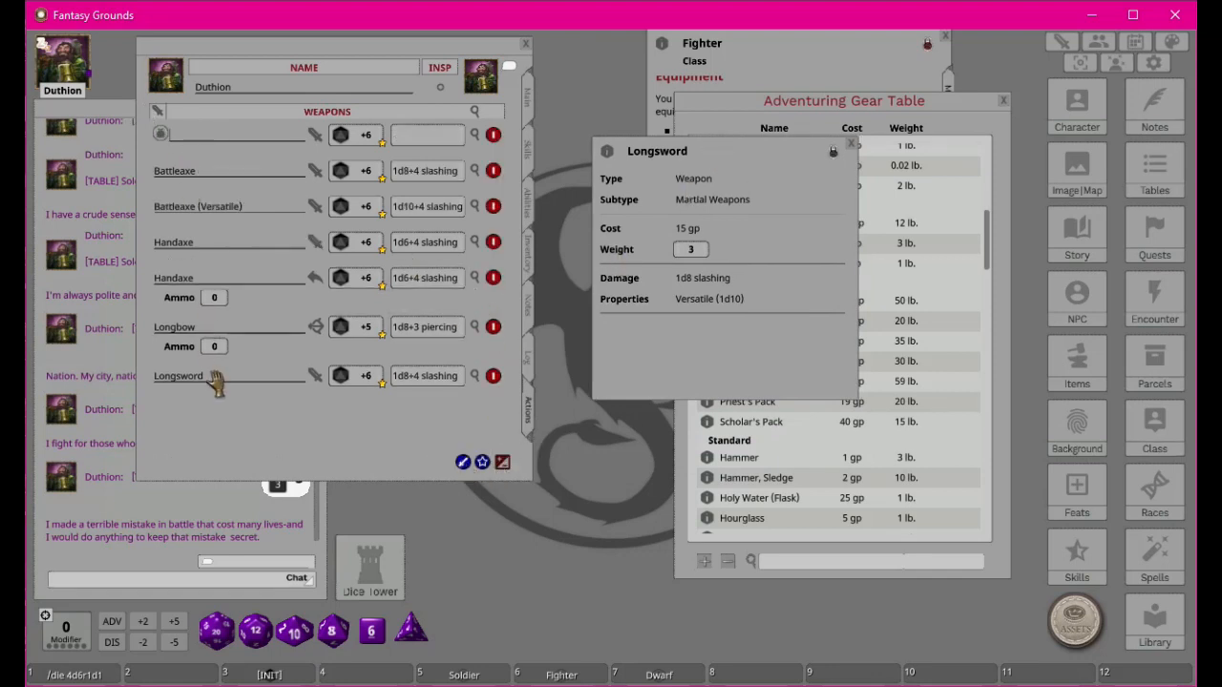
{"action": "left_click_drag", "start_coordinate": [215, 380], "coordinate": [241, 138]}
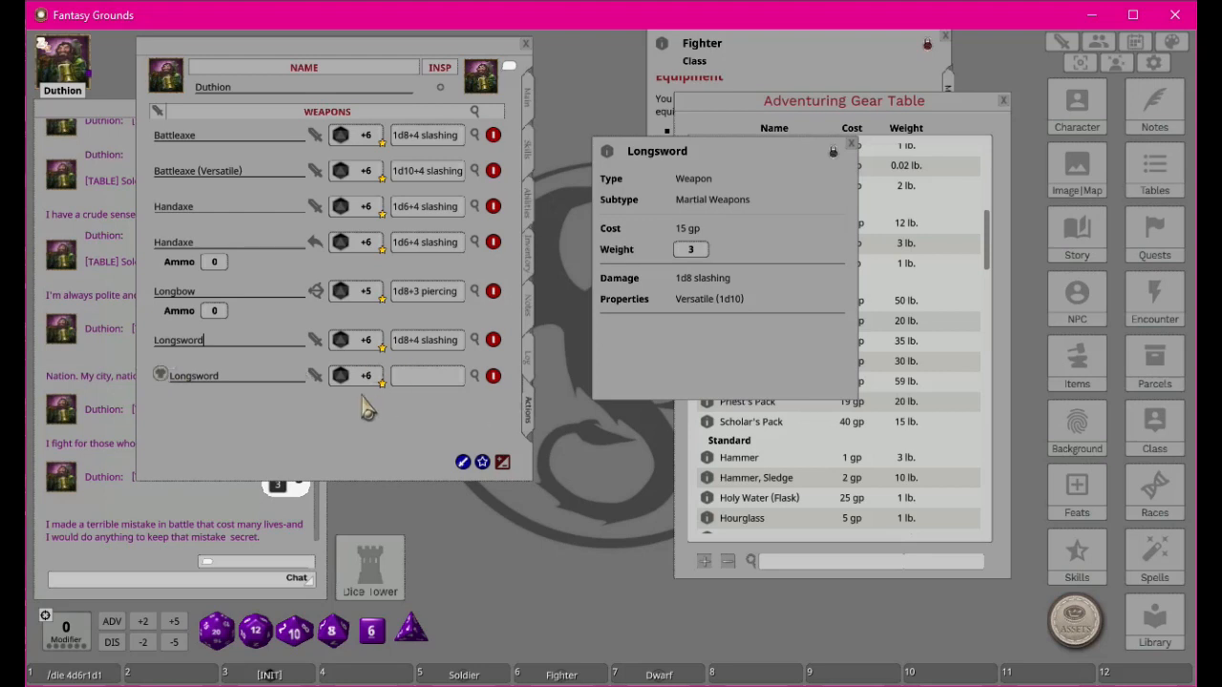
Step: Give the new Longsword entry a d10 damage die with the damage type slashing
{"action": "left_click", "coordinate": [475, 376]}
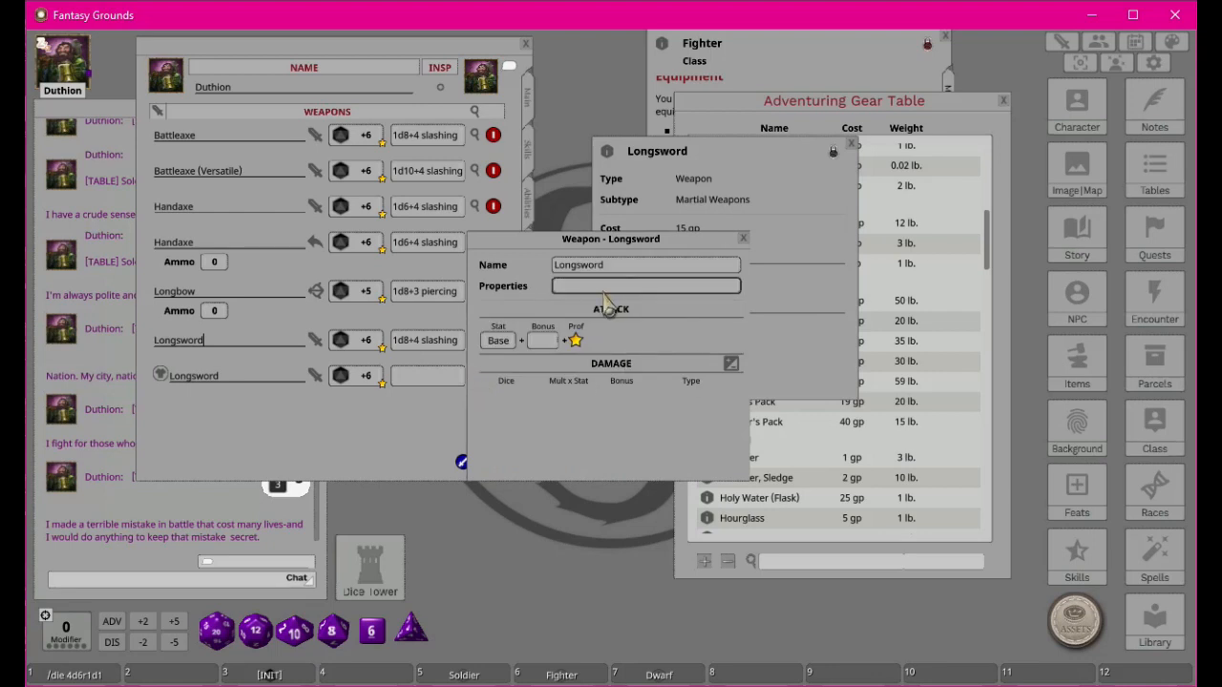
{"action": "left_click_drag", "start_coordinate": [294, 631], "coordinate": [576, 412]}
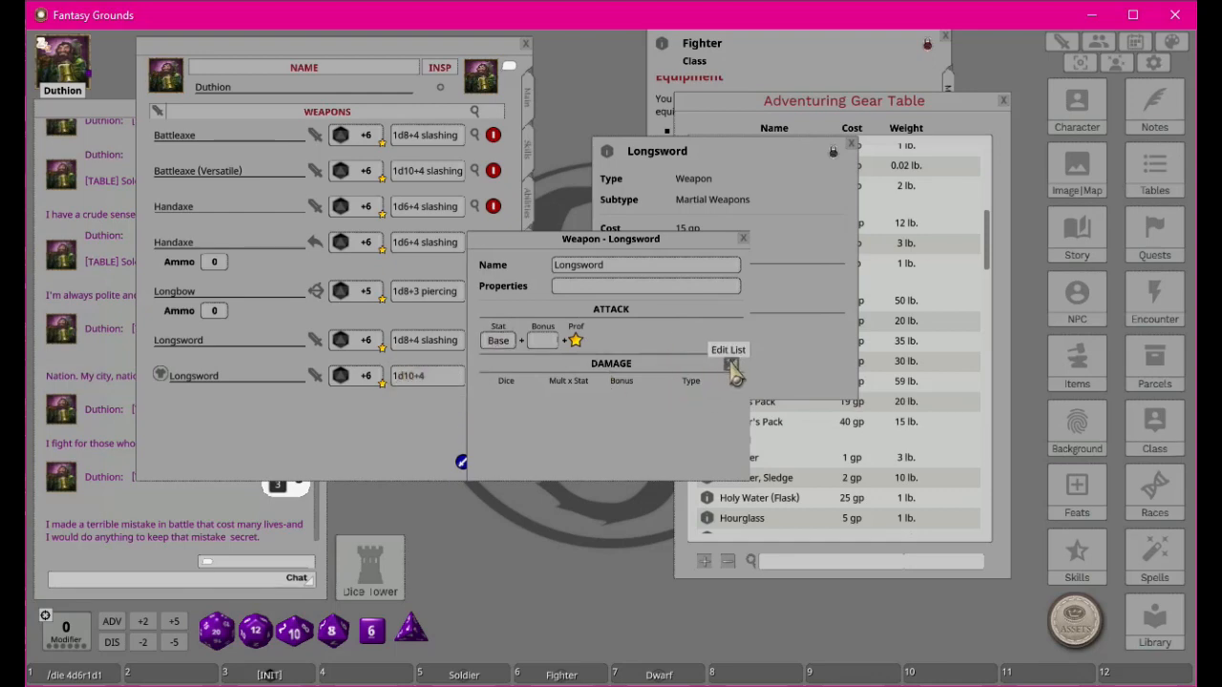
{"action": "left_click", "coordinate": [744, 239]}
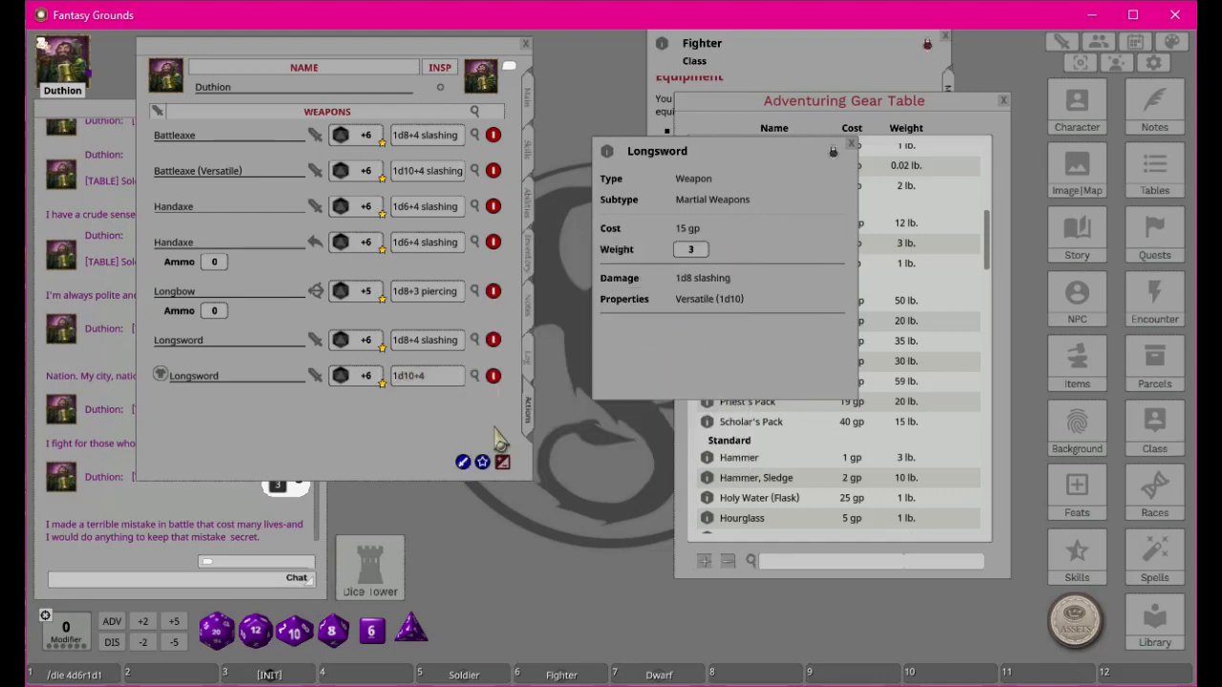
{"action": "left_click", "coordinate": [477, 384]}
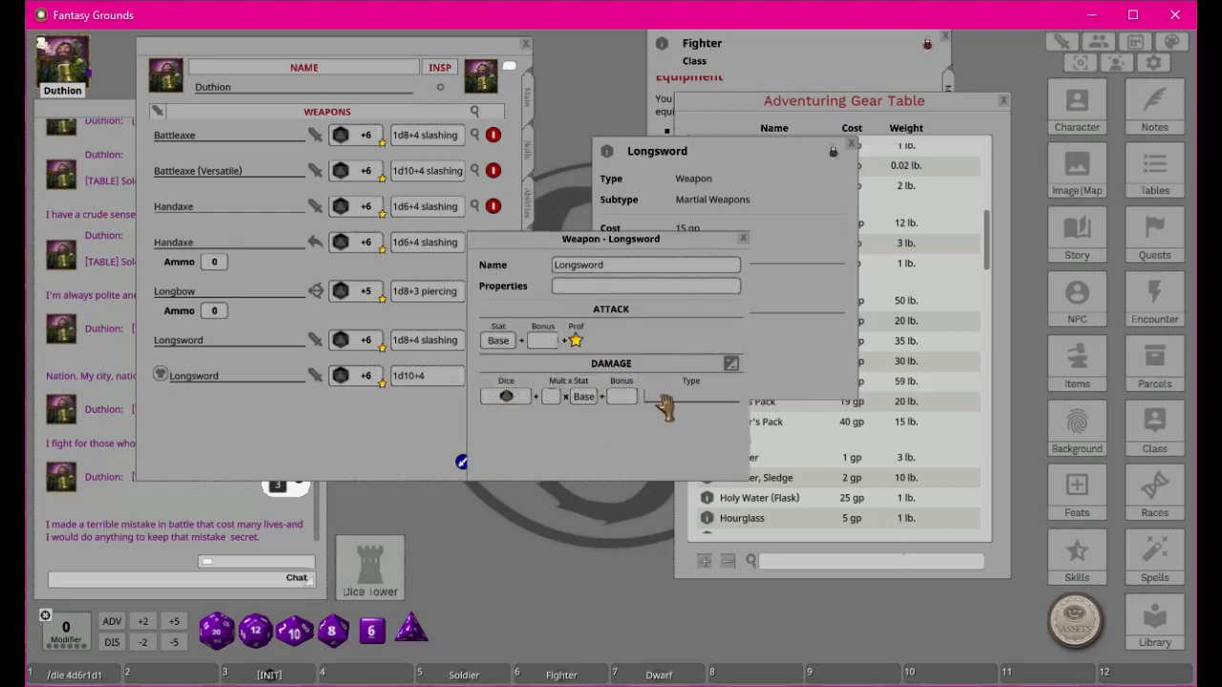
{"action": "type", "text": "slashing"}
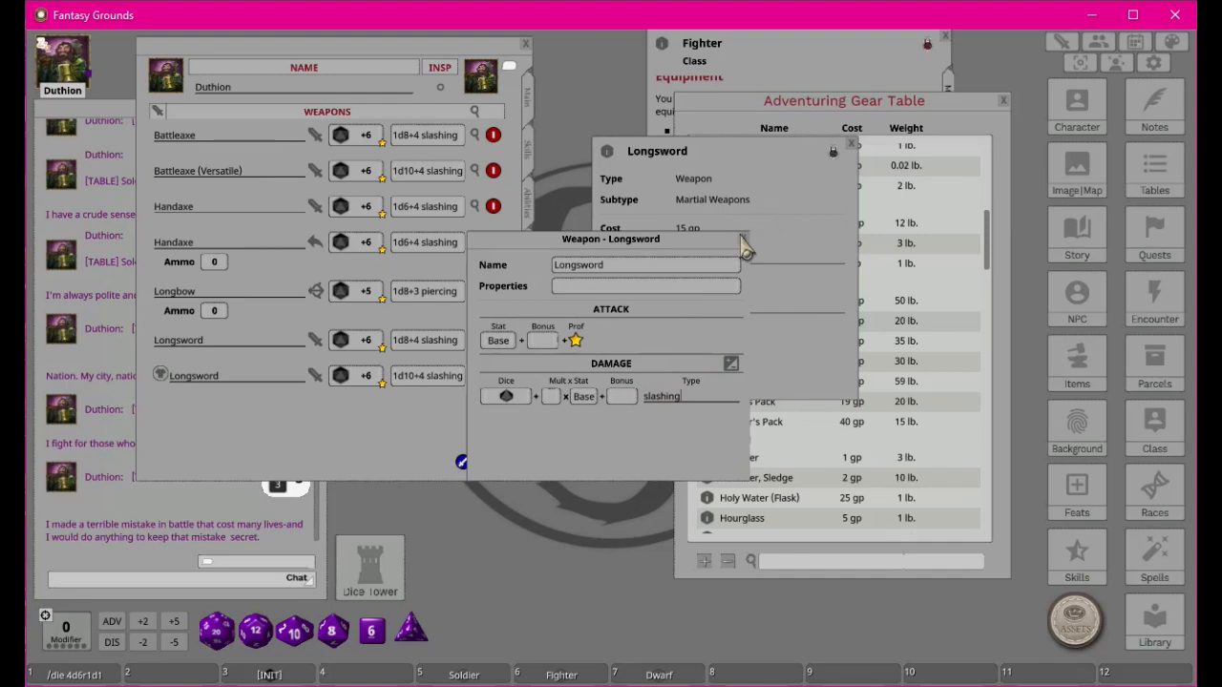
Step: Rename the new Longsword entry as Longsword (Versatile) and close the weapon and item windows
{"action": "left_click", "coordinate": [626, 268]}
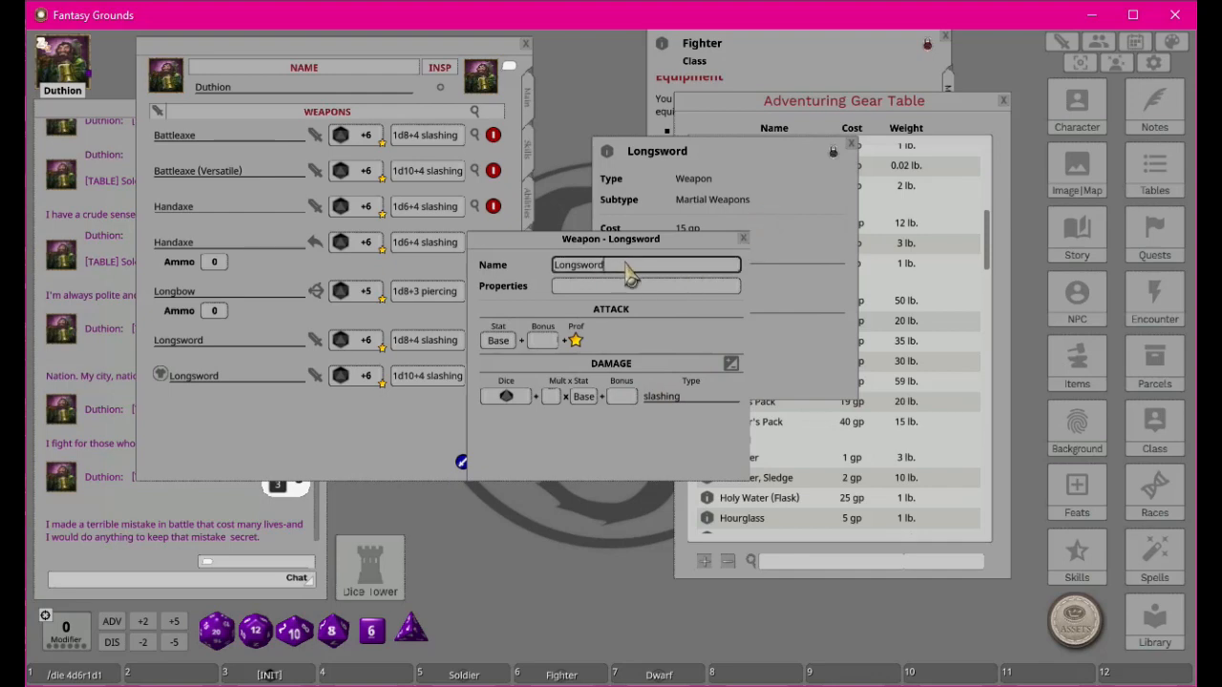
{"action": "type", "text": "("}
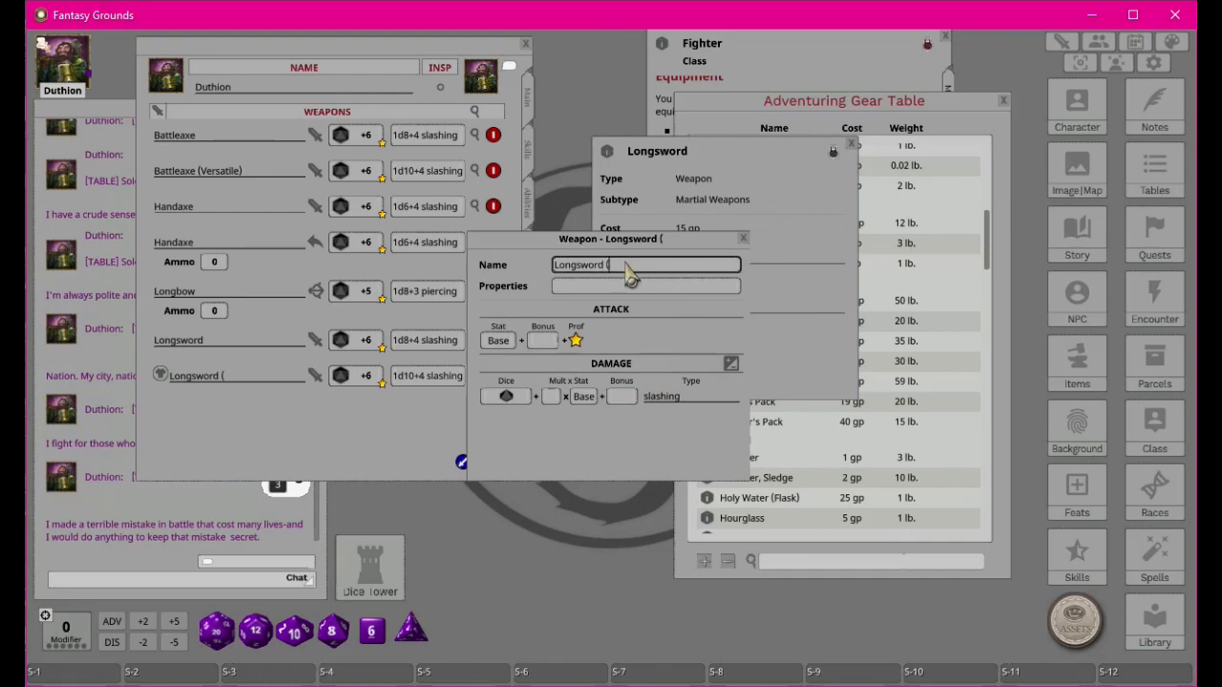
{"action": "type", "text": "Versit"}
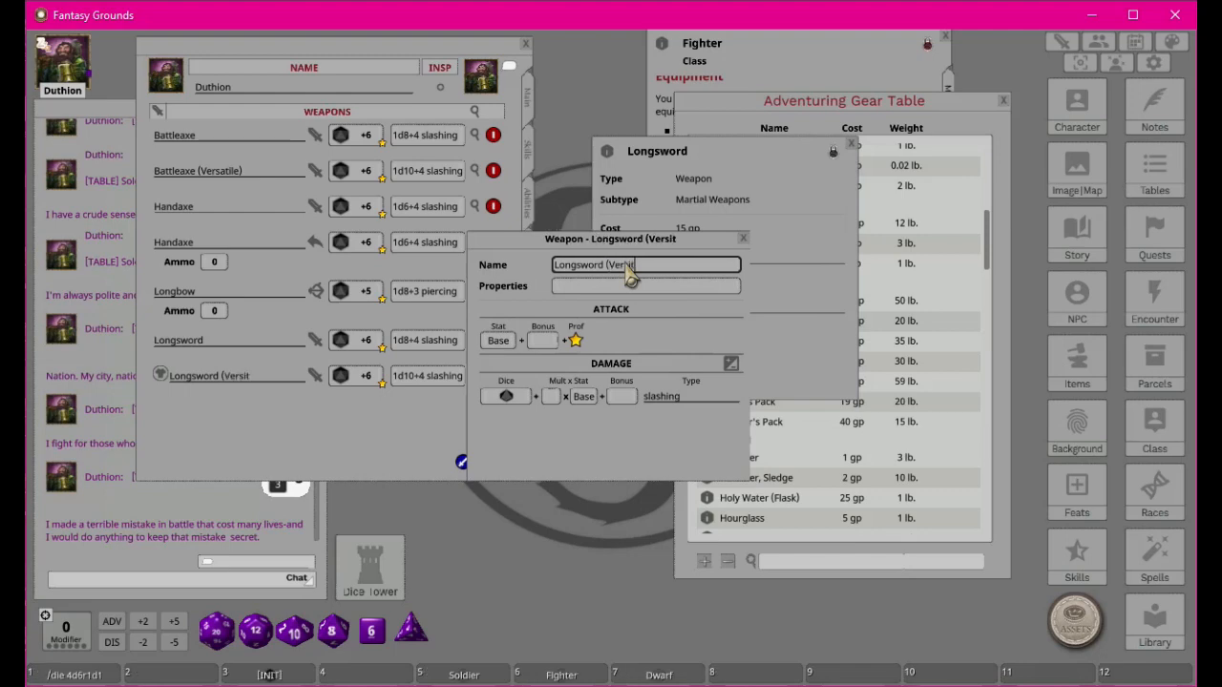
{"action": "key", "text": "BackSpace"}
{"action": "key", "text": "BackSpace"}
{"action": "type", "text": "a"}
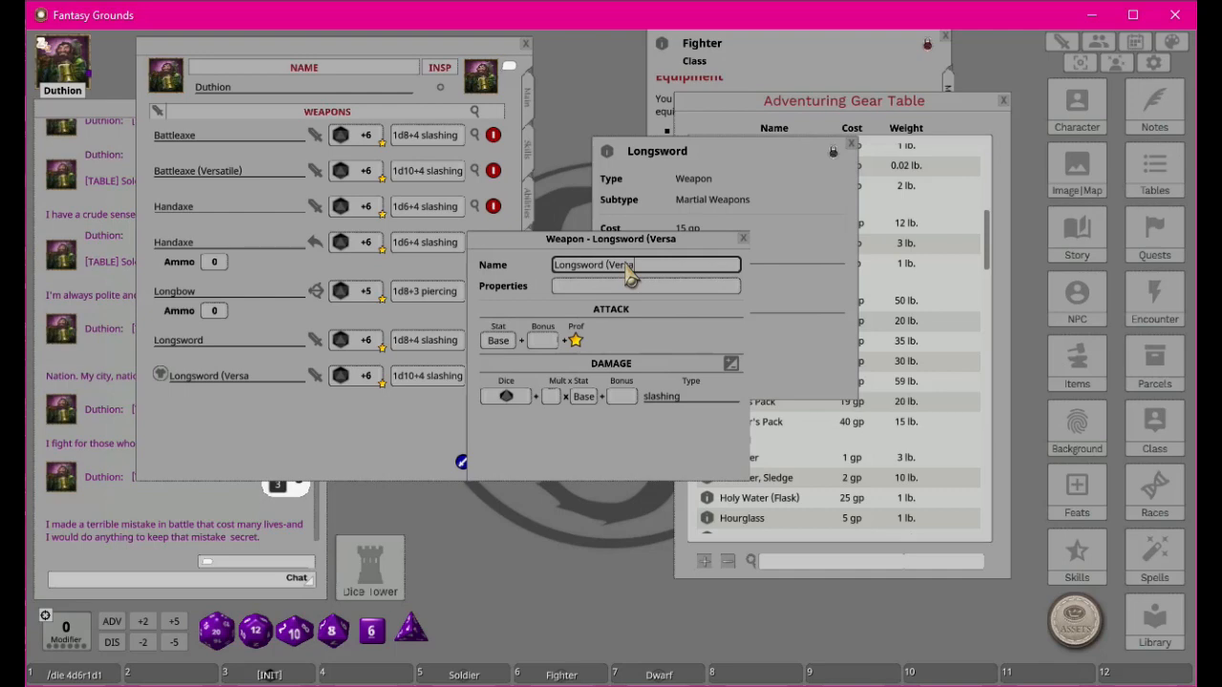
{"action": "type", "text": "tile"}
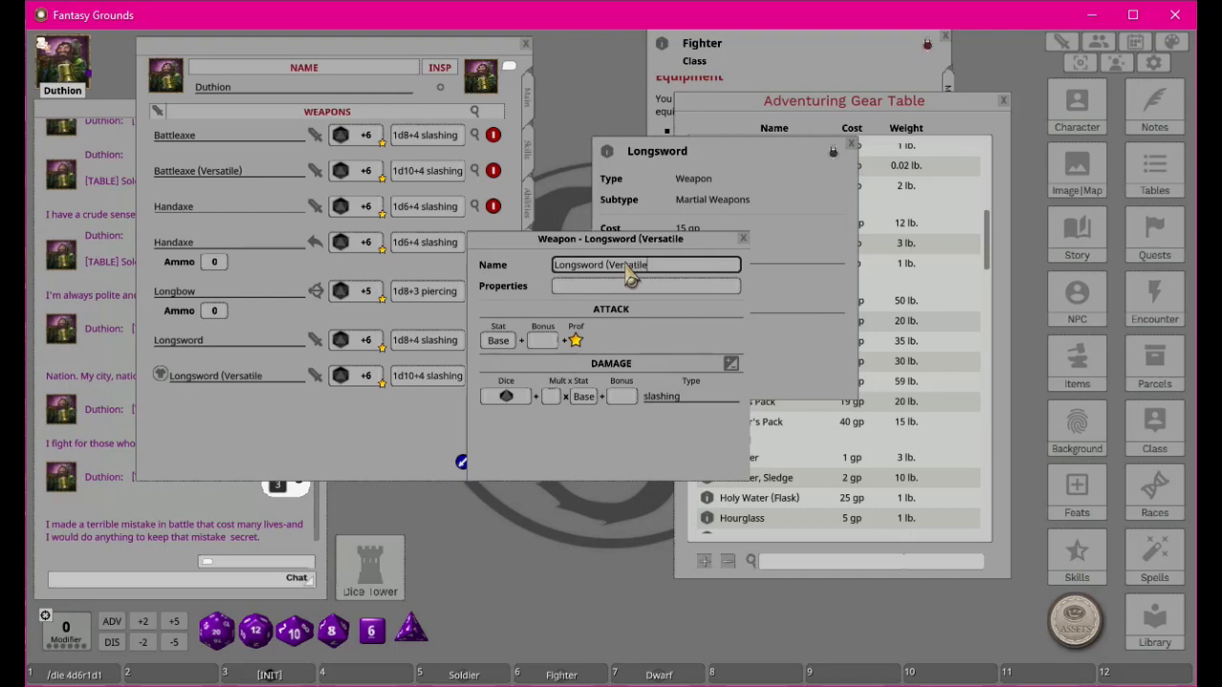
{"action": "type", "text": ")"}
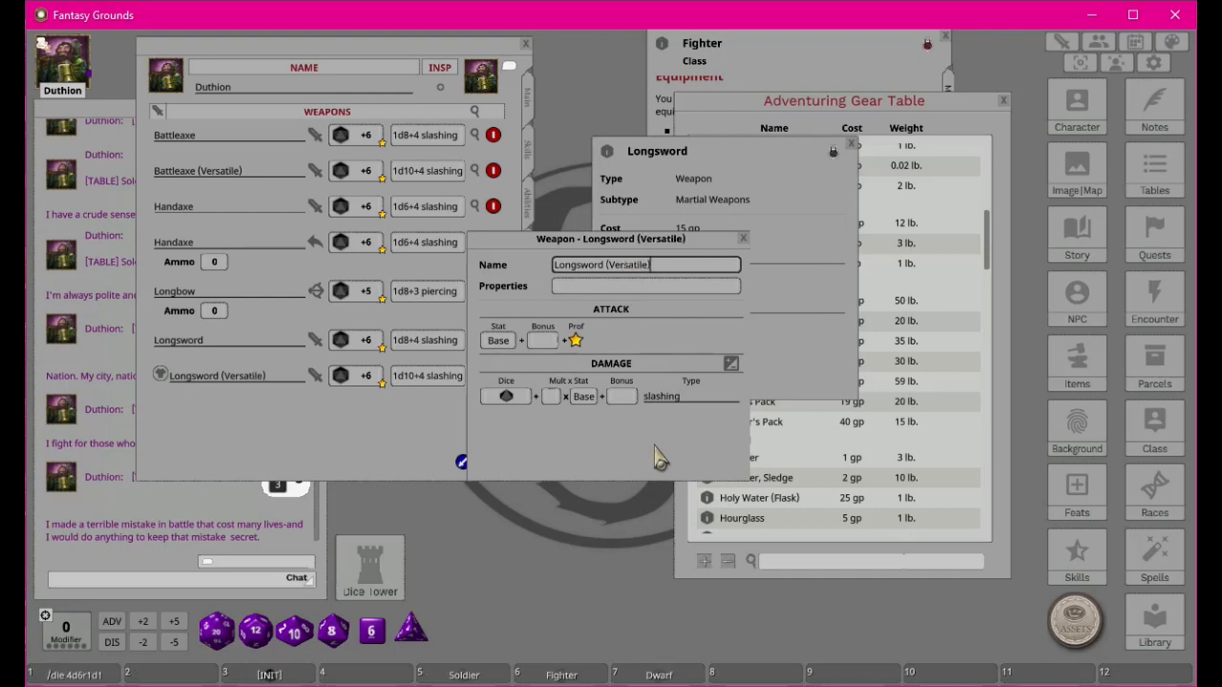
{"action": "left_click", "coordinate": [743, 238]}
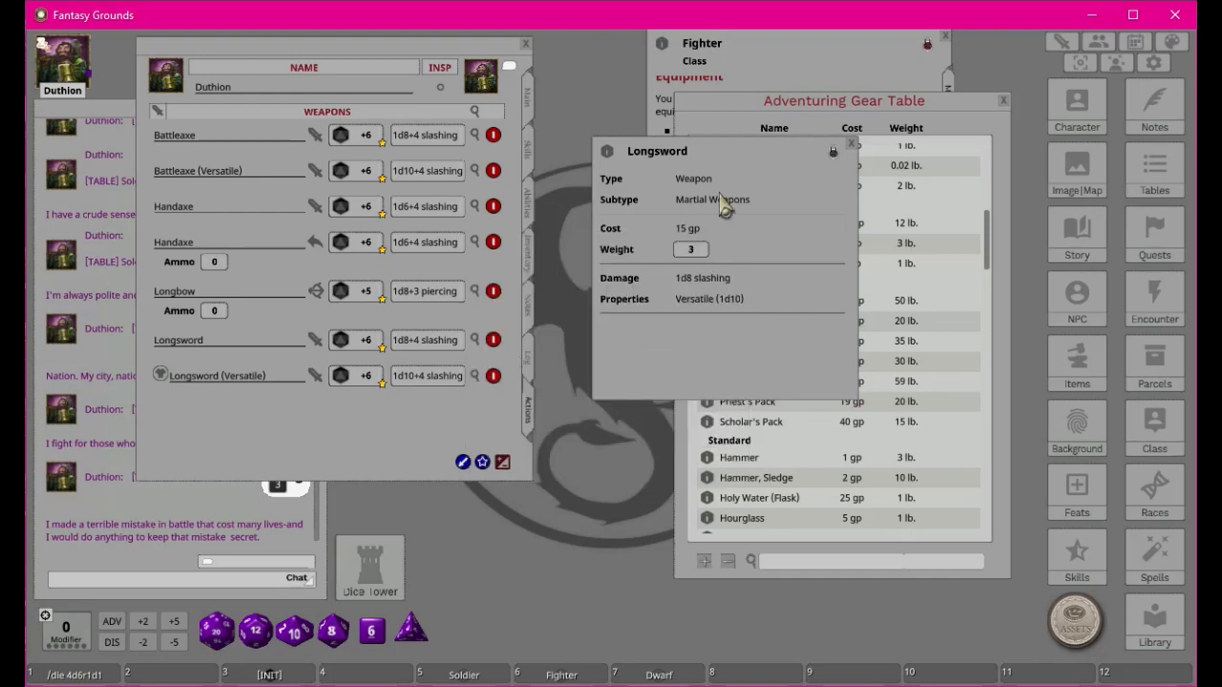
{"action": "left_click", "coordinate": [851, 146]}
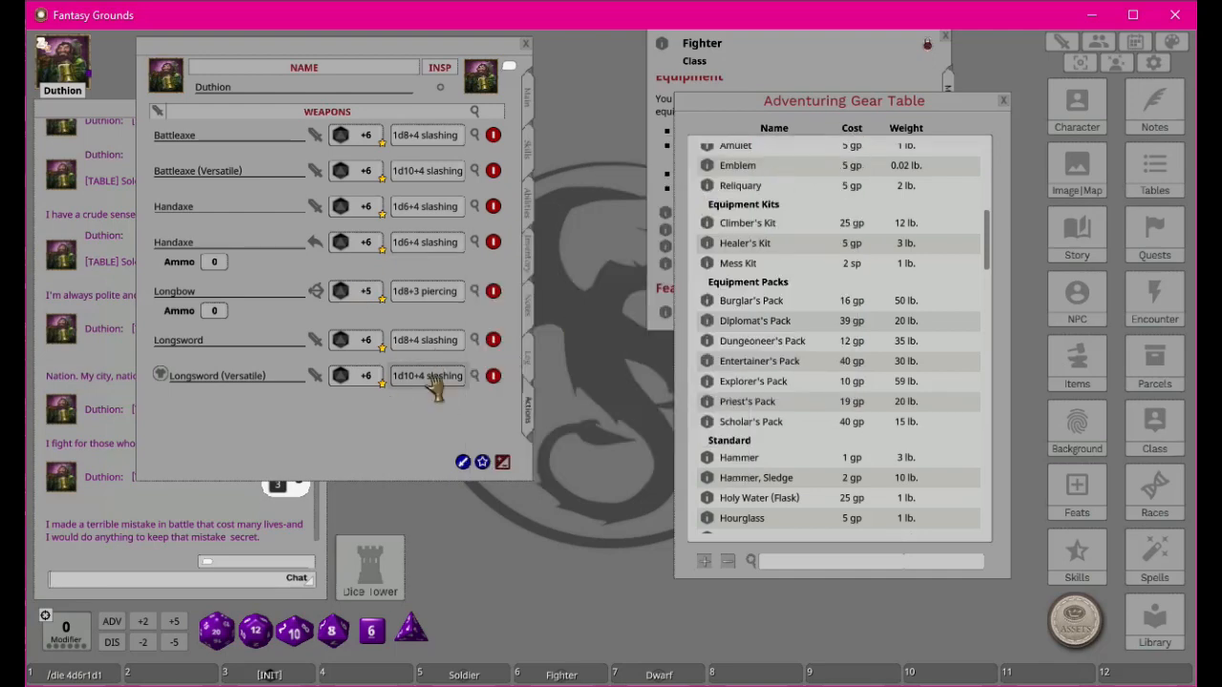
{"action": "left_click", "coordinate": [503, 463]}
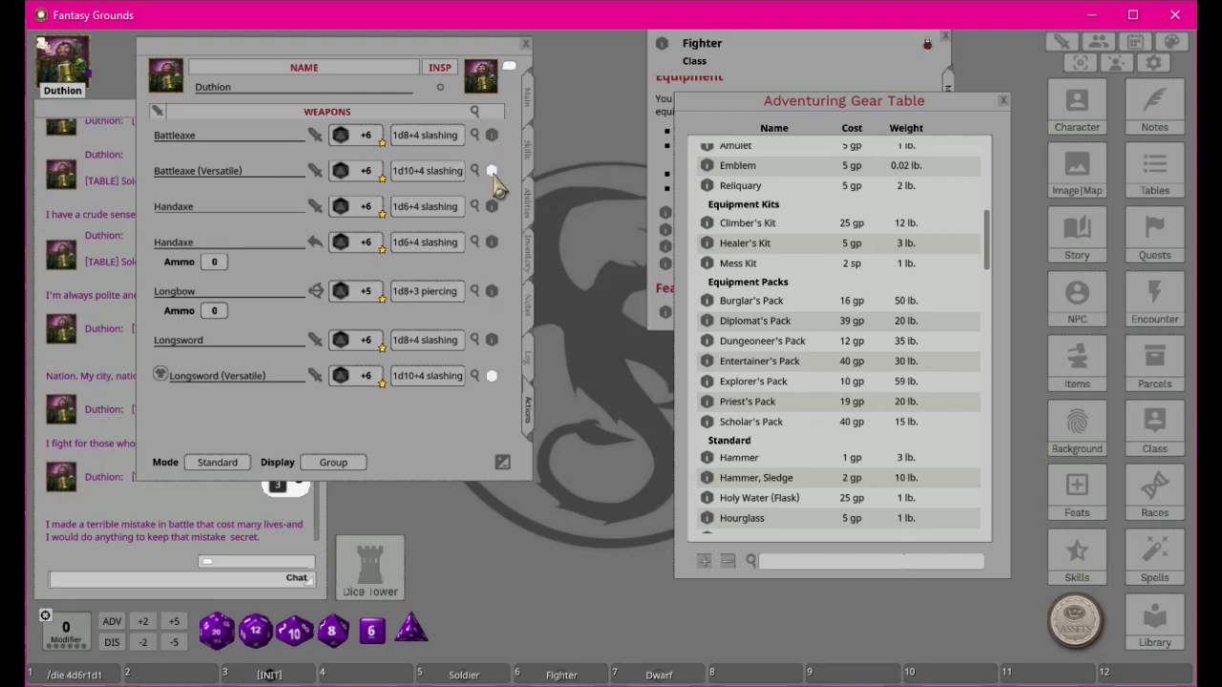
{"action": "left_click", "coordinate": [502, 462]}
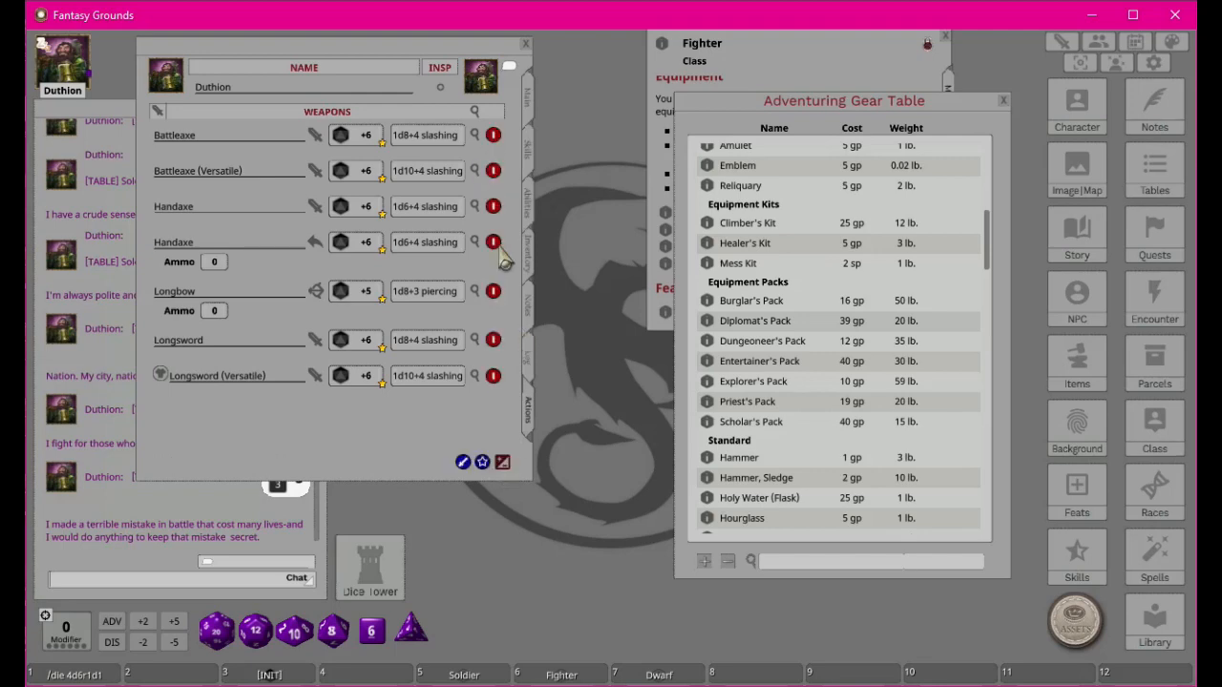
Step: Finish editing the weapons list and view the Battleaxe's item details, closing the item window after reading
{"action": "left_click", "coordinate": [502, 462]}
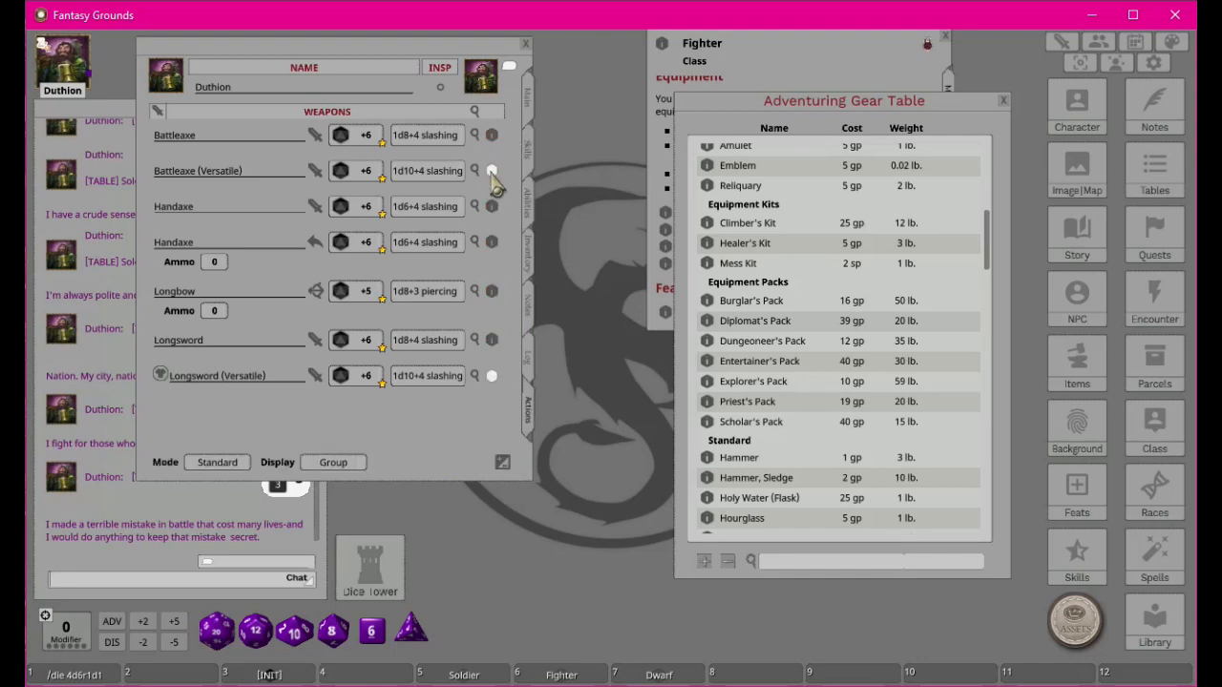
{"action": "left_click", "coordinate": [492, 136]}
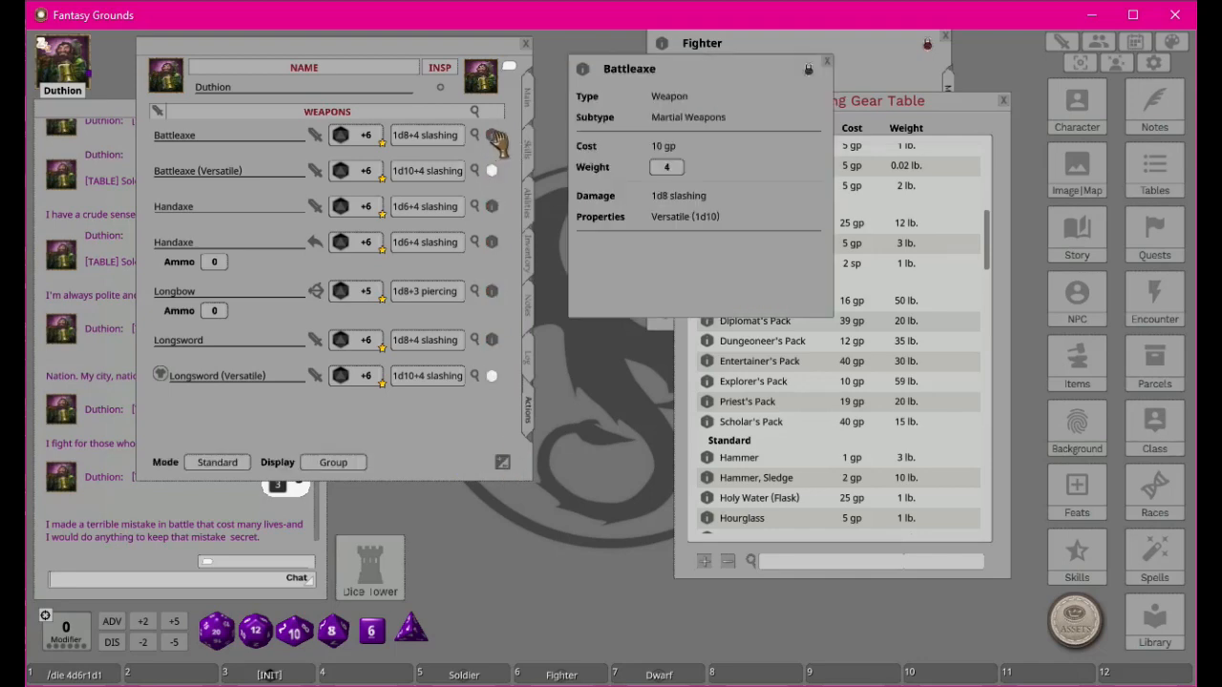
{"action": "left_click", "coordinate": [826, 63]}
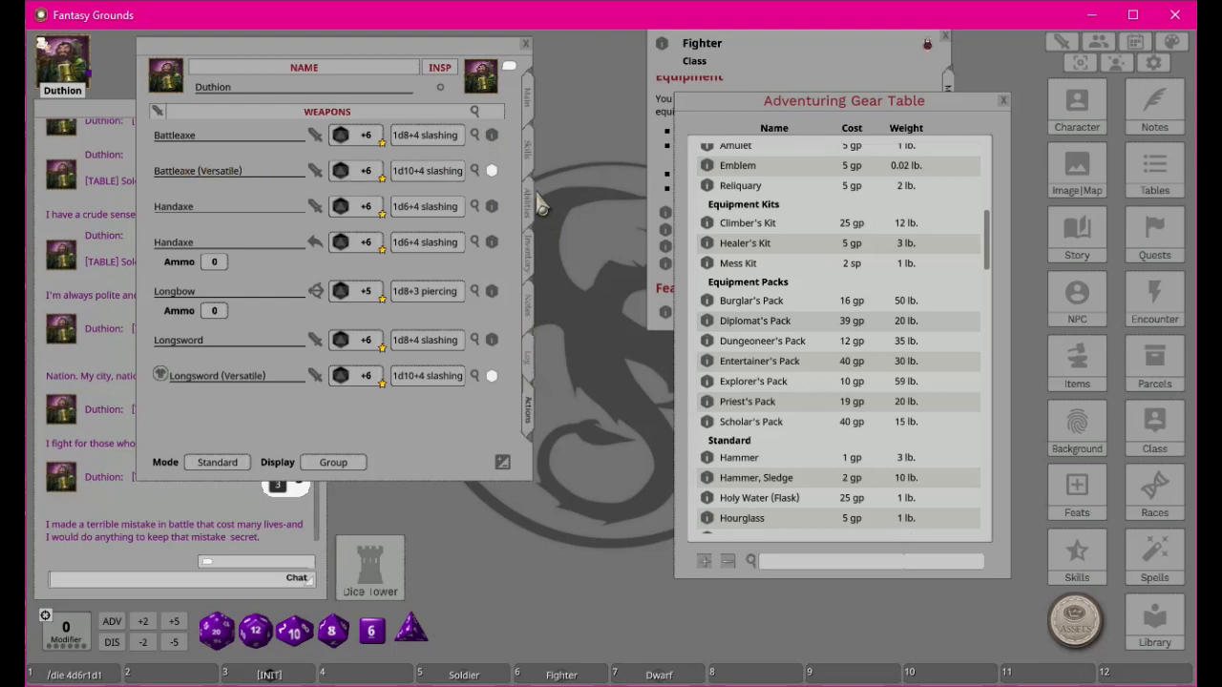
Step: Review the whole equipment list in the character's inventory, and return to the weapon actions
{"action": "left_click", "coordinate": [531, 272]}
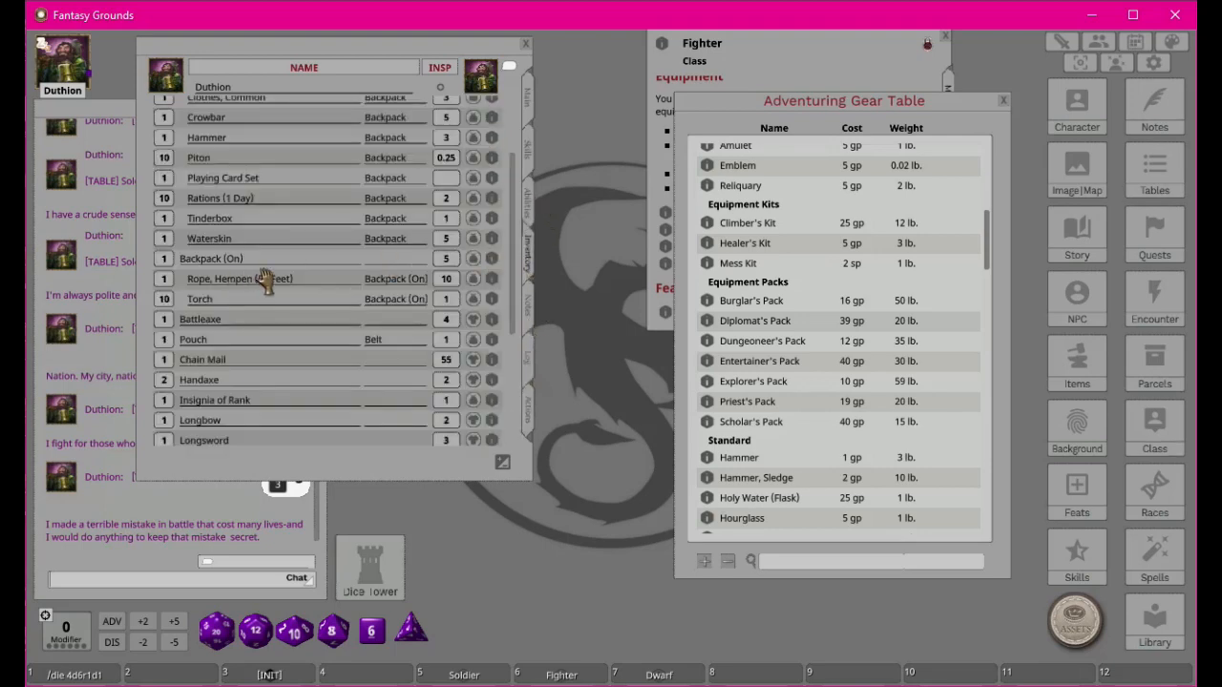
{"action": "scroll", "coordinate": [273, 267], "scroll_direction": "up", "scroll_amount": 2}
{"action": "scroll", "coordinate": [270, 278], "scroll_direction": "down", "scroll_amount": 4}
{"action": "scroll", "coordinate": [275, 287], "scroll_direction": "up", "scroll_amount": 4}
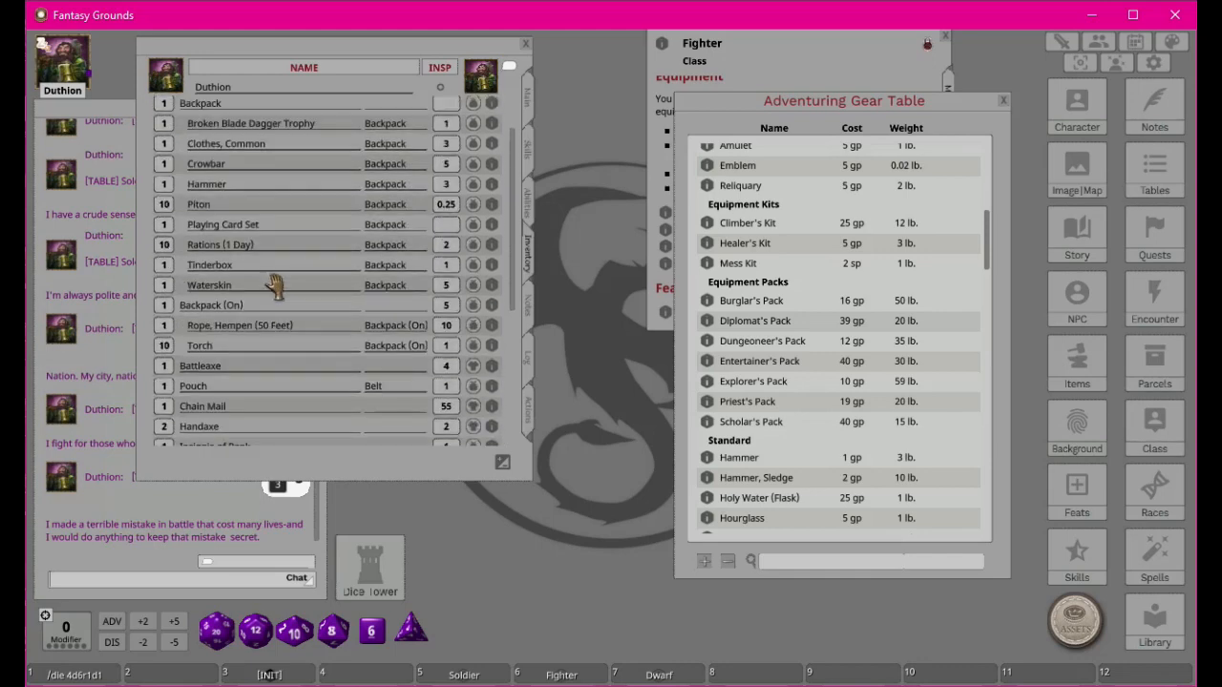
{"action": "scroll", "coordinate": [275, 286], "scroll_direction": "down", "scroll_amount": 3}
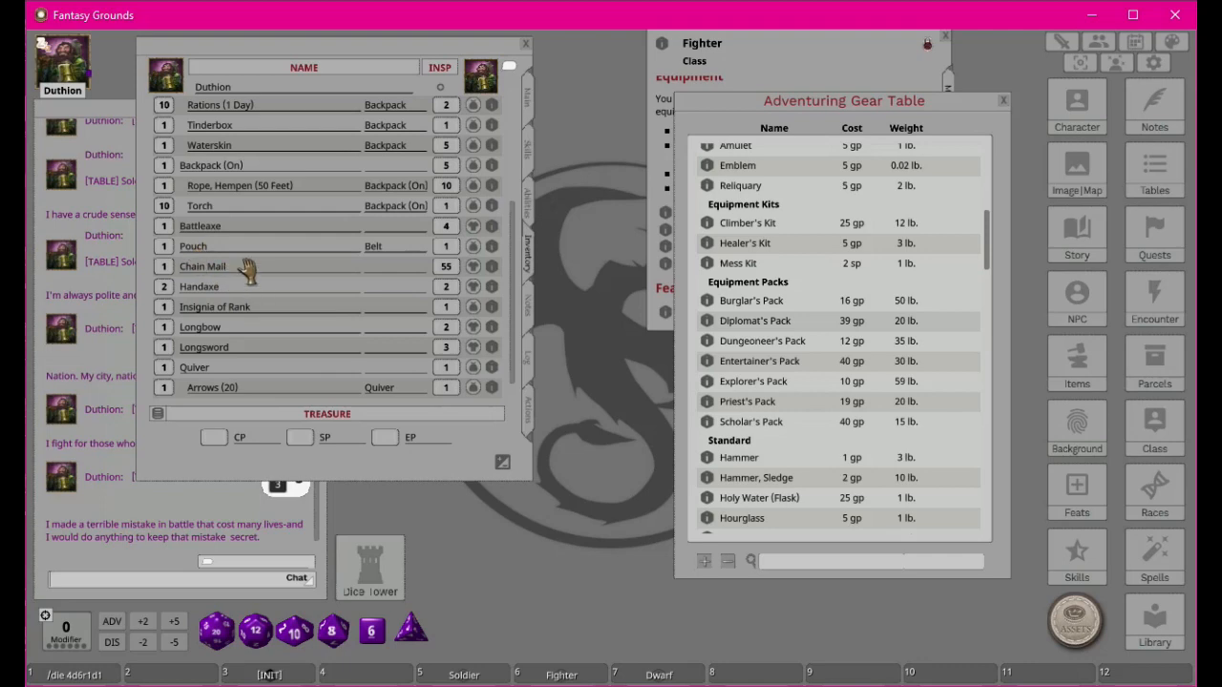
{"action": "scroll", "coordinate": [305, 250], "scroll_direction": "up", "scroll_amount": 4}
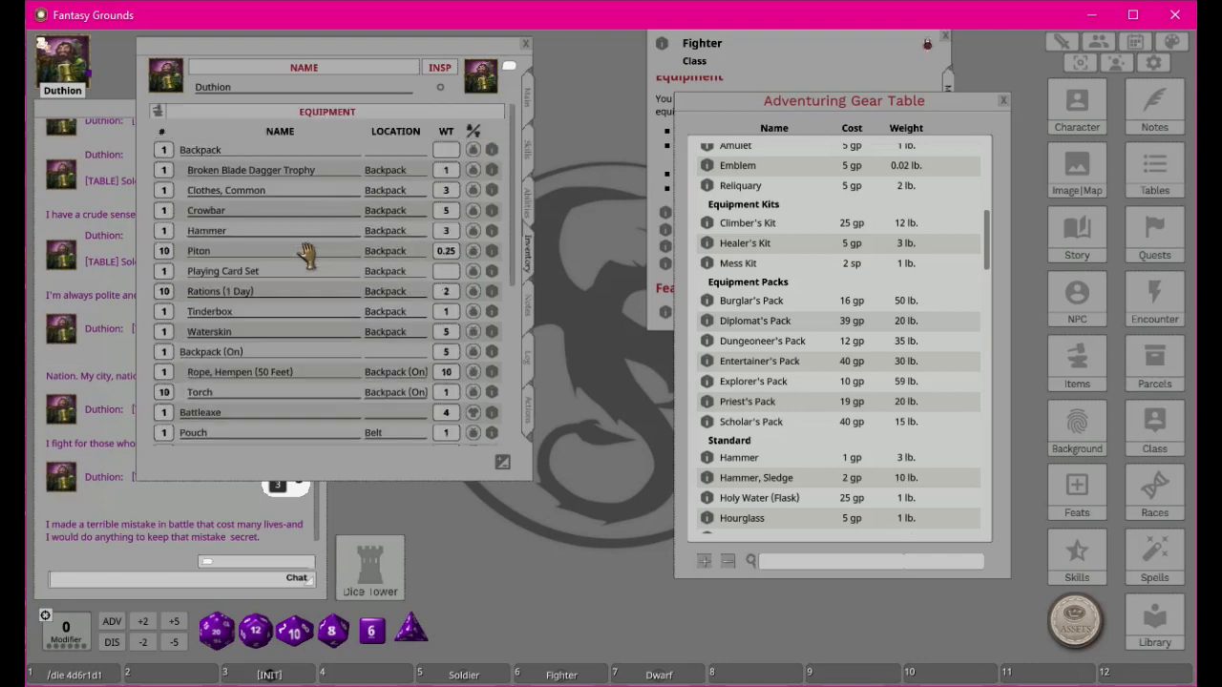
{"action": "scroll", "coordinate": [444, 405], "scroll_direction": "down", "scroll_amount": 8}
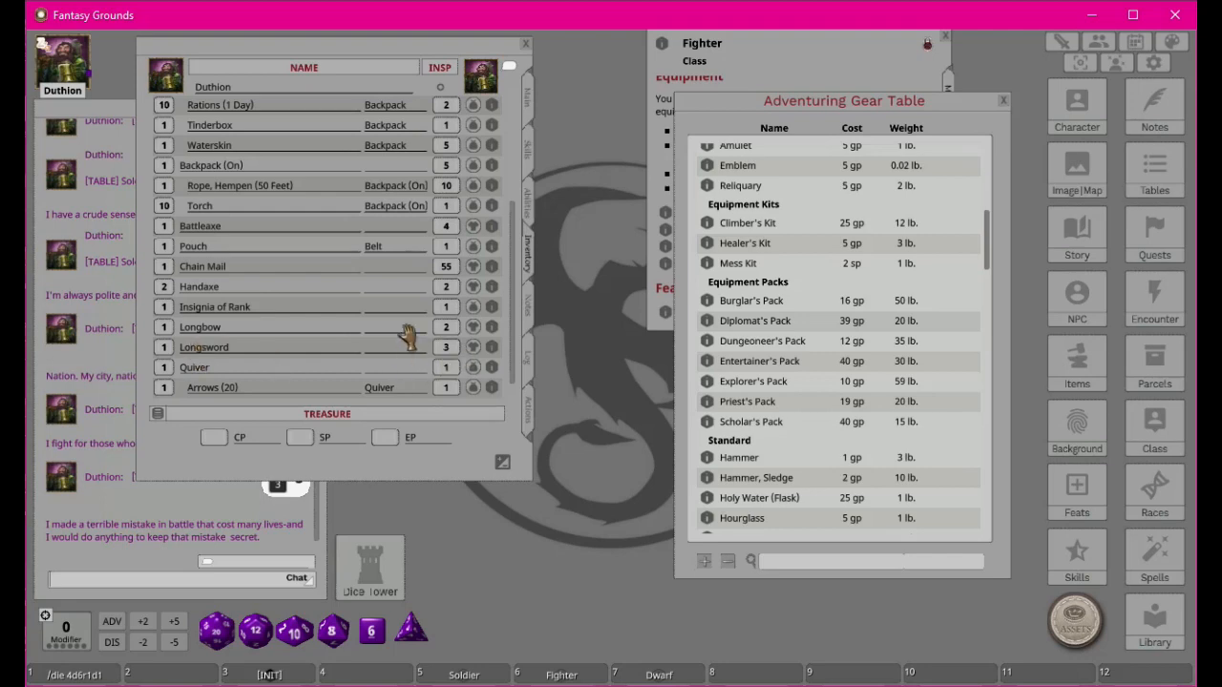
{"action": "left_click", "coordinate": [531, 417]}
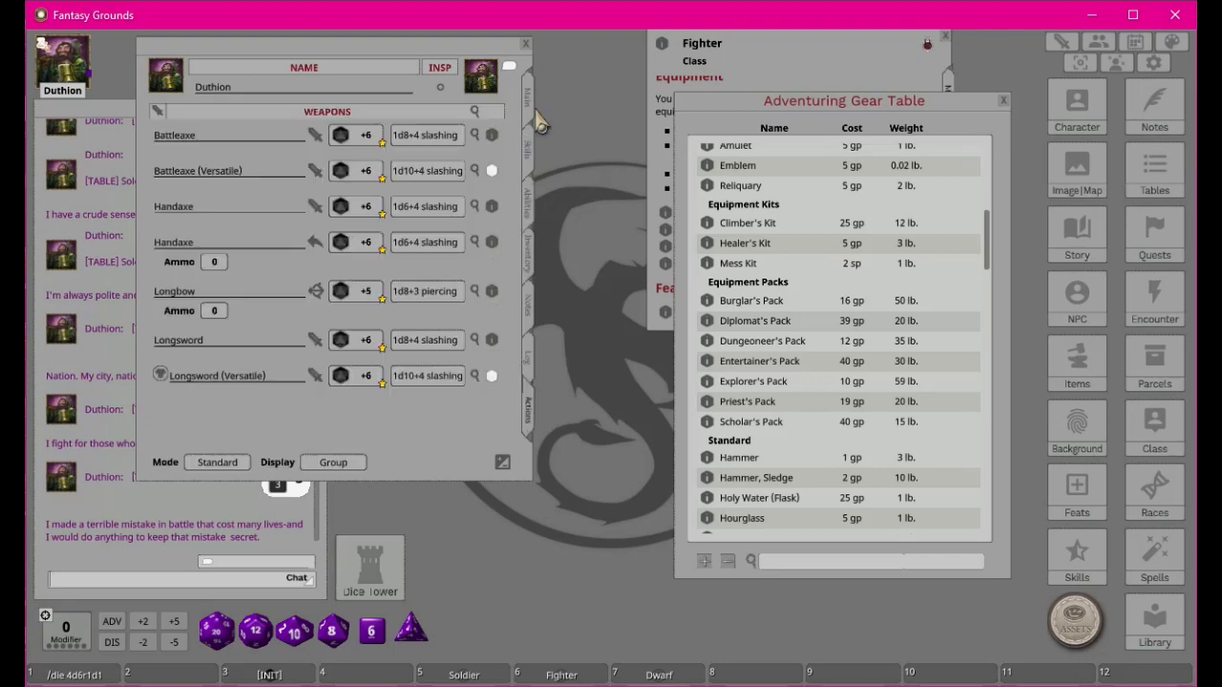
Step: Close the Adventuring Gear Table and Fighter class windows and reposition the character sheet
{"action": "left_click_drag", "start_coordinate": [399, 54], "coordinate": [598, 51]}
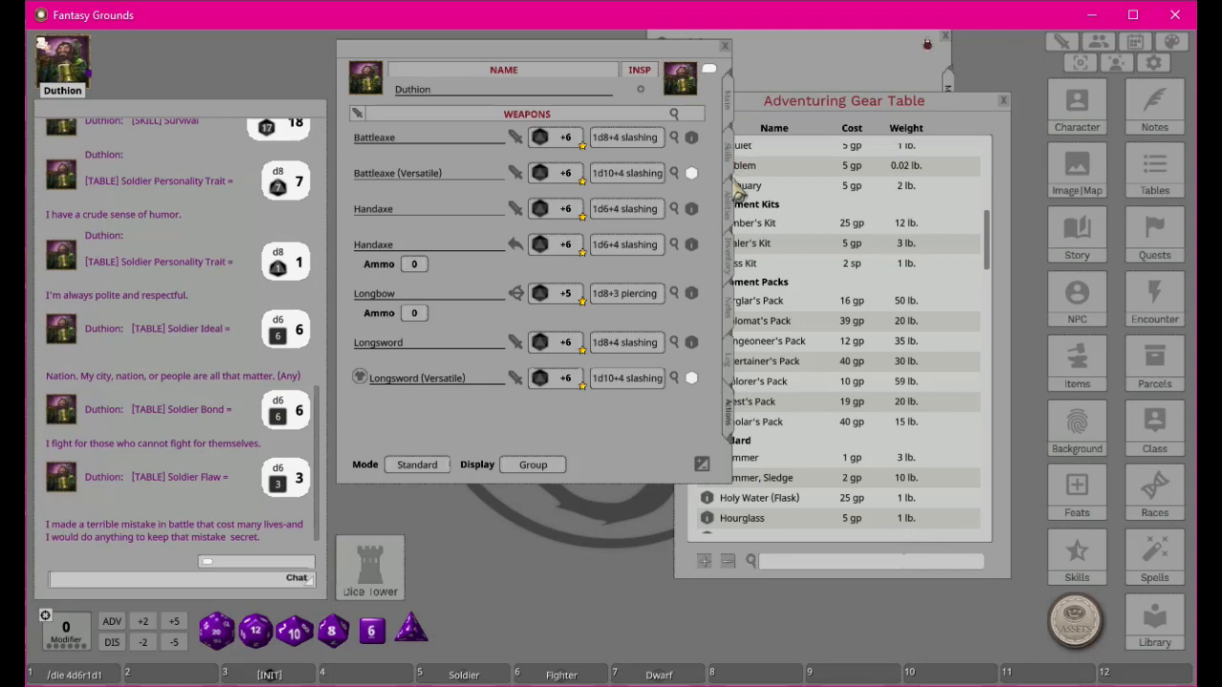
{"action": "left_click", "coordinate": [1002, 101]}
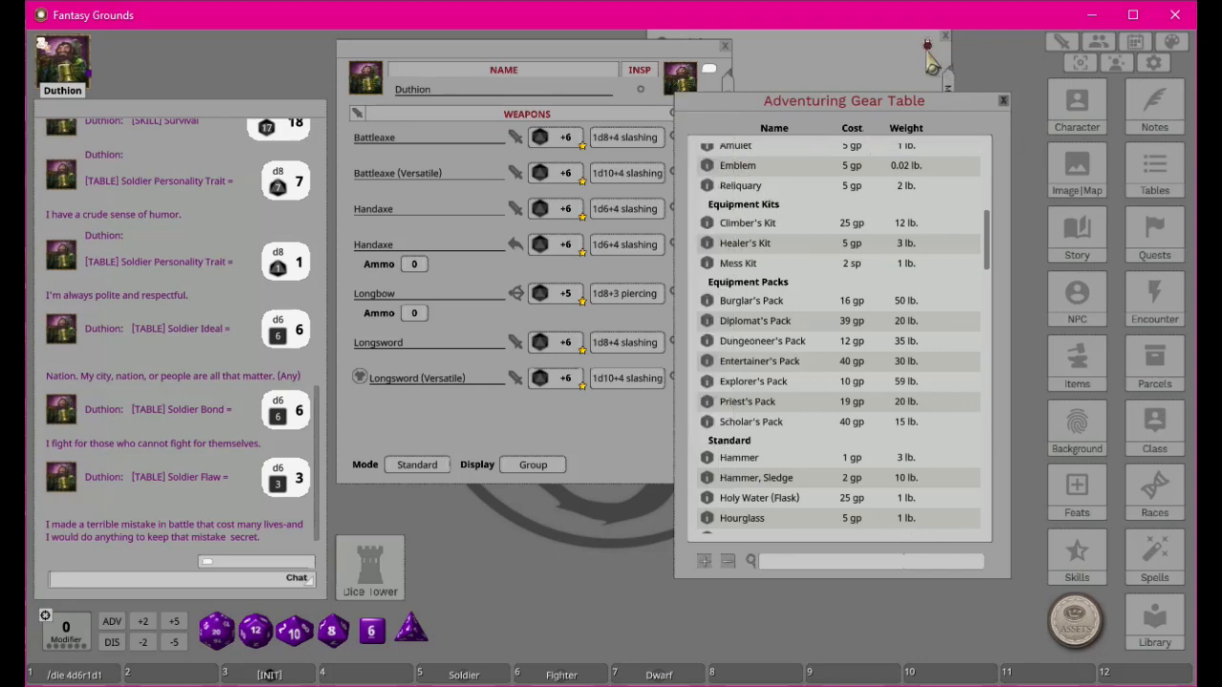
{"action": "left_click", "coordinate": [944, 37]}
{"action": "left_click_drag", "start_coordinate": [534, 67], "coordinate": [329, 61]}
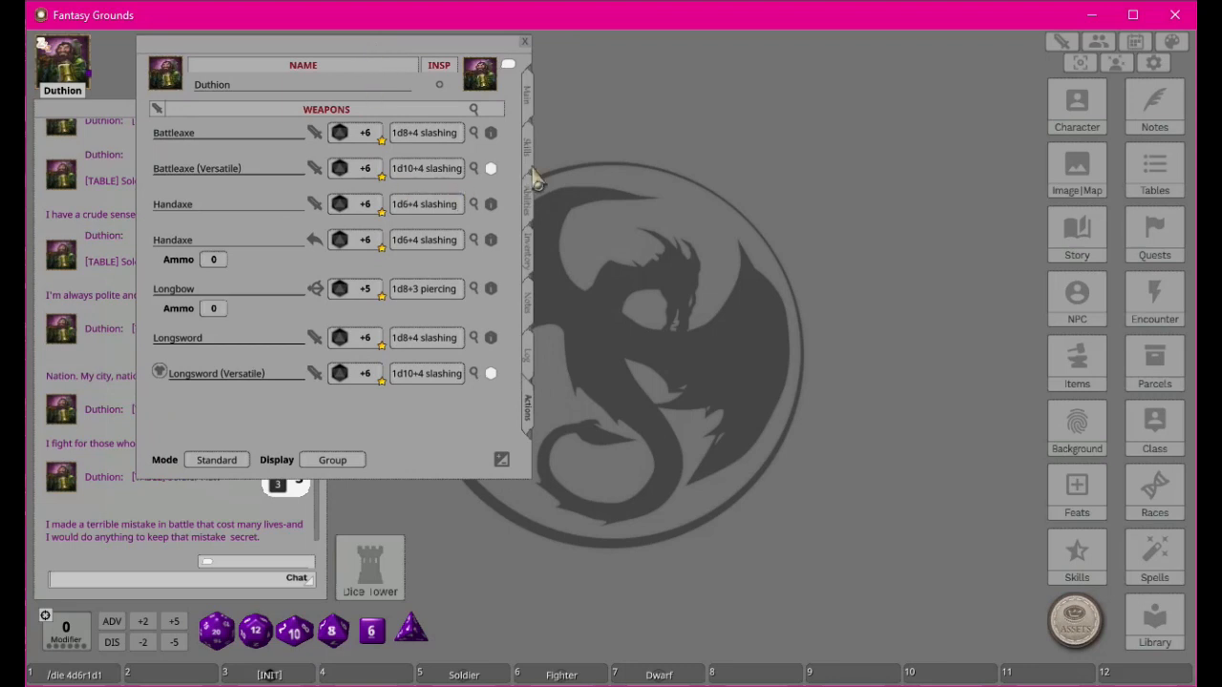
Step: Read the Fighting Style feature's options from the character's abilities, including Great Weapon Fighting, and close its window
{"action": "left_click", "coordinate": [532, 212]}
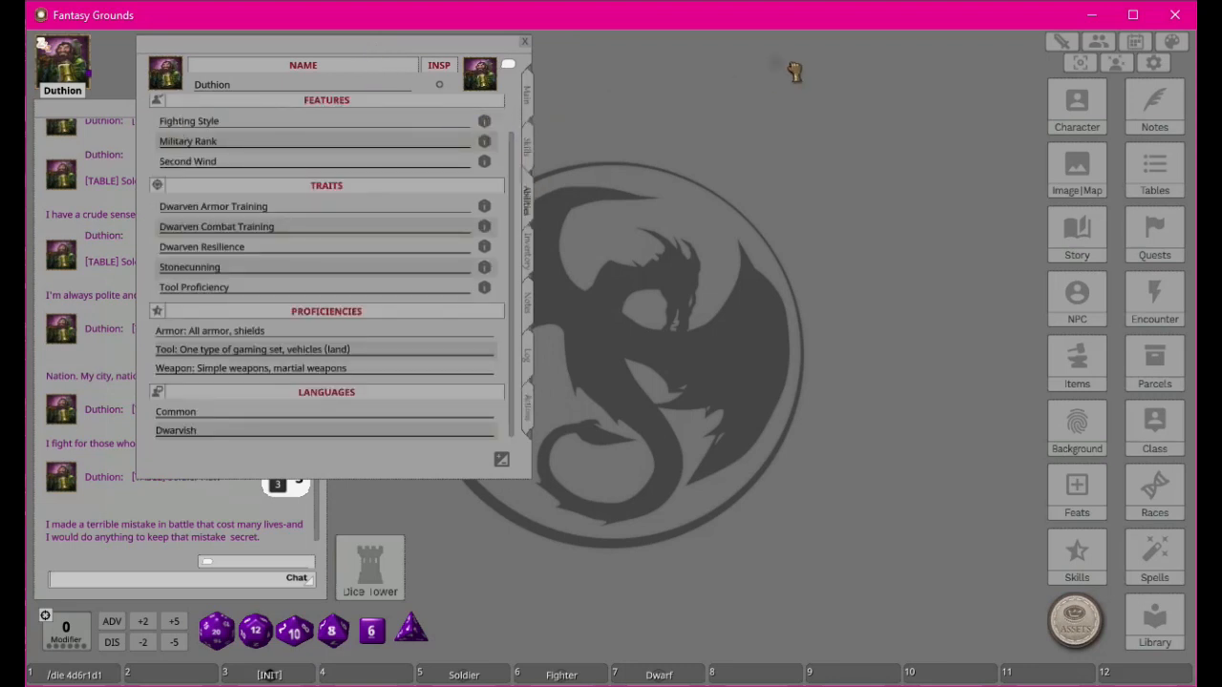
{"action": "left_click_drag", "start_coordinate": [815, 73], "coordinate": [782, 71]}
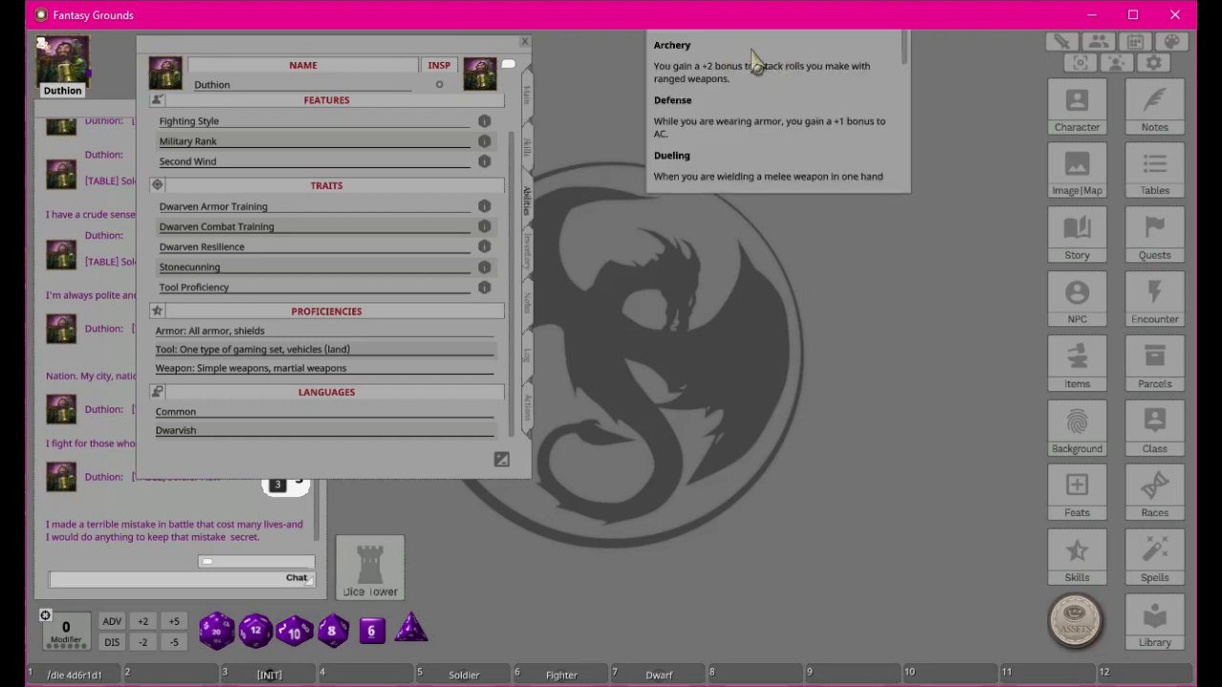
{"action": "right_click", "coordinate": [862, 107]}
{"action": "scroll", "coordinate": [904, 105], "scroll_direction": "down", "scroll_amount": 3}
{"action": "left_click_drag", "start_coordinate": [885, 103], "coordinate": [888, 143]}
{"action": "left_click_drag", "start_coordinate": [864, 41], "coordinate": [866, 74]}
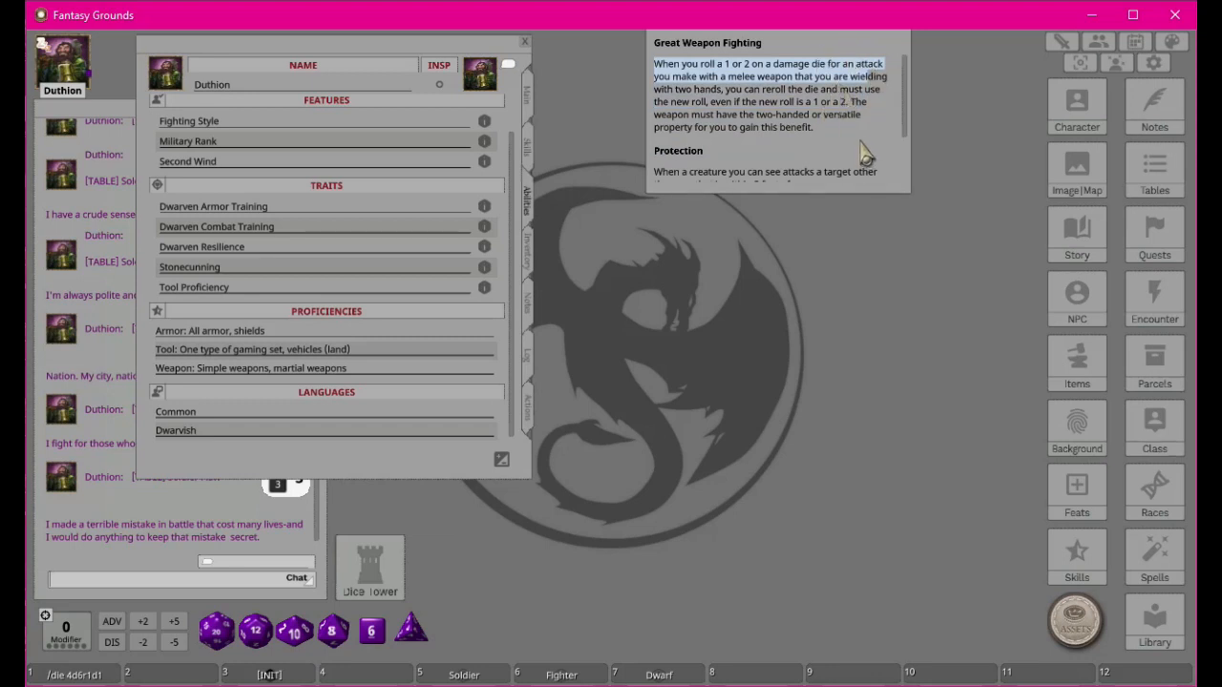
{"action": "left_click_drag", "start_coordinate": [862, 141], "coordinate": [902, 59]}
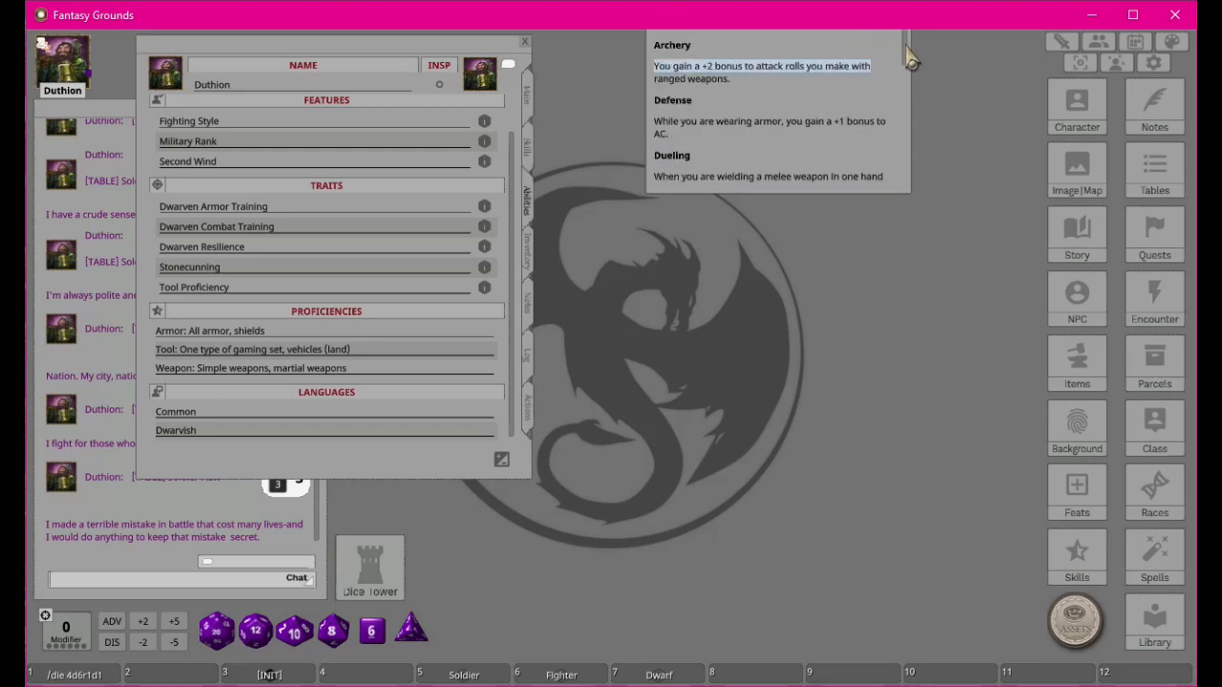
{"action": "left_click", "coordinate": [831, 119]}
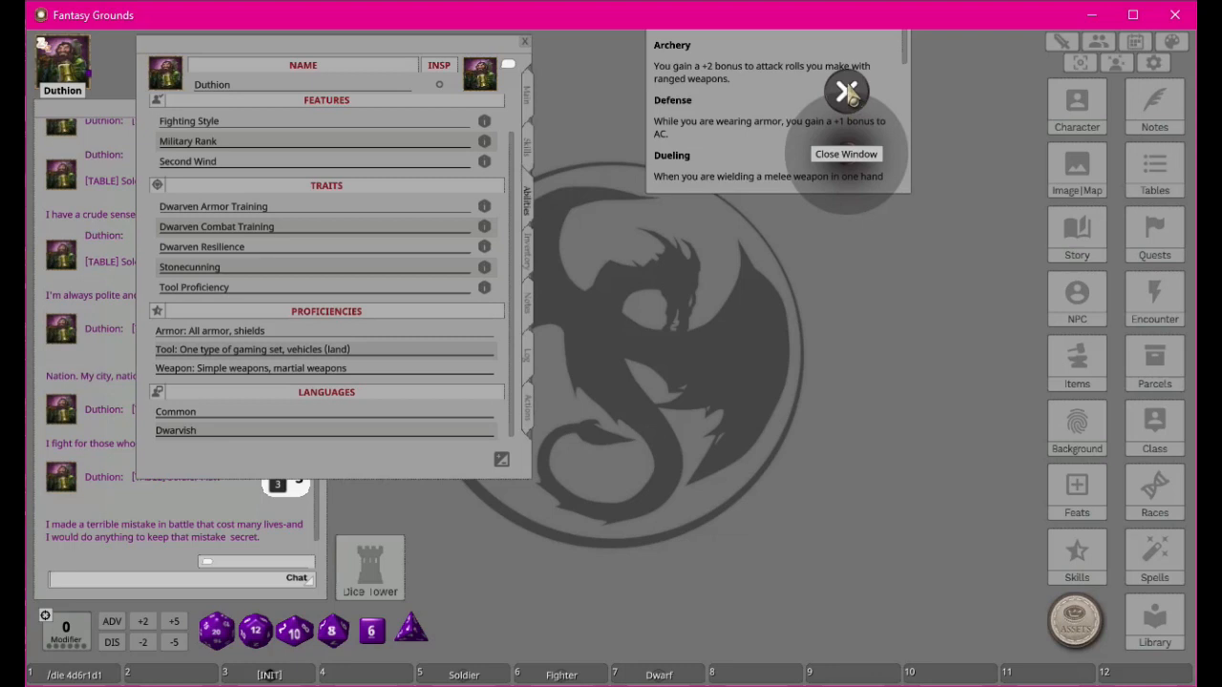
{"action": "left_click", "coordinate": [846, 92]}
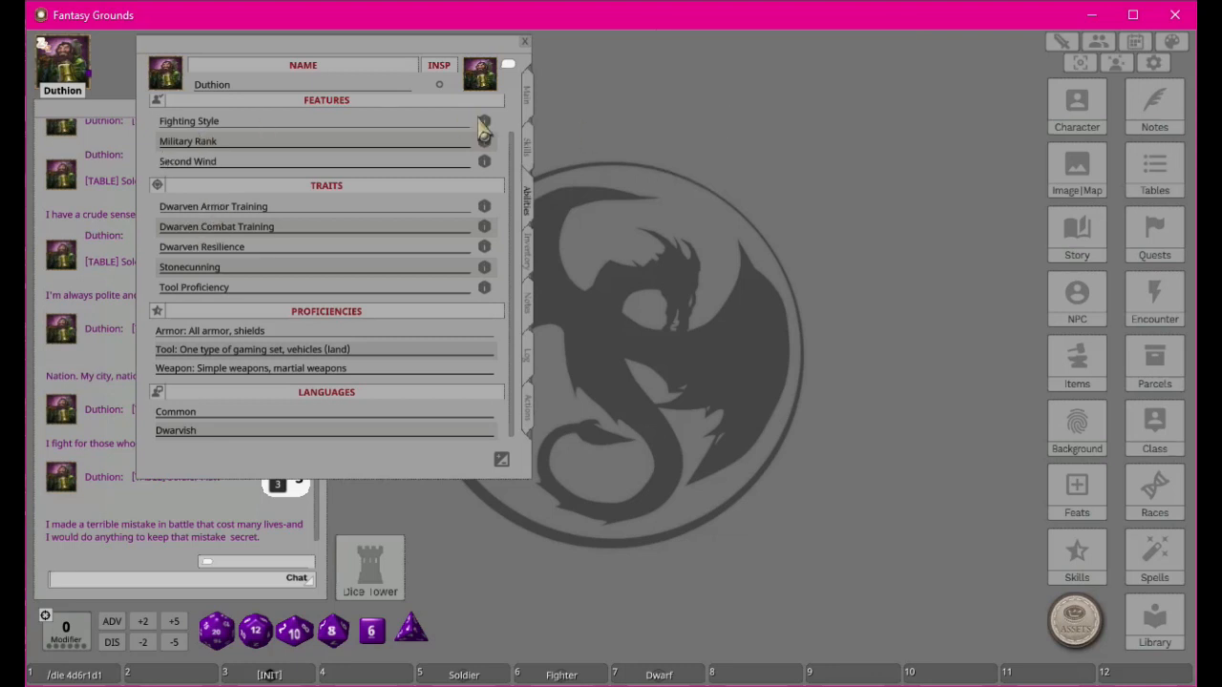
Step: Open the Fighting Style, Military Rank and Second Wind feature descriptions and stack them beside the character sheet
{"action": "left_click_drag", "start_coordinate": [758, 439], "coordinate": [764, 441]}
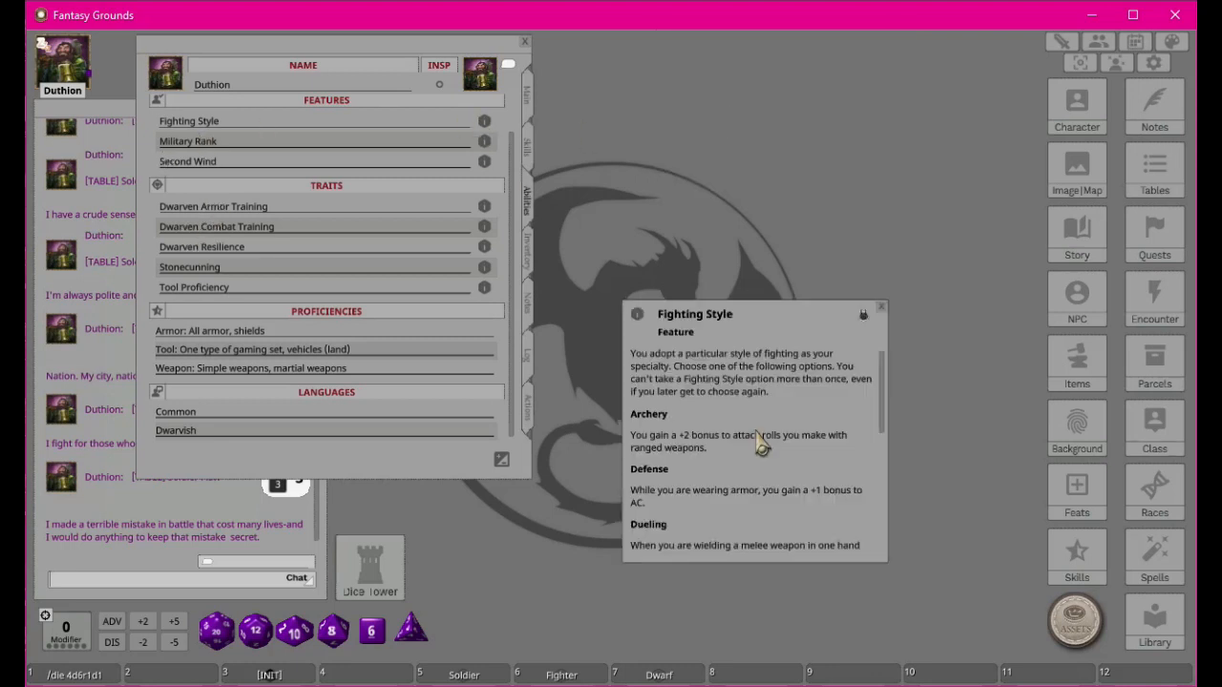
{"action": "left_click_drag", "start_coordinate": [765, 319], "coordinate": [827, 67]}
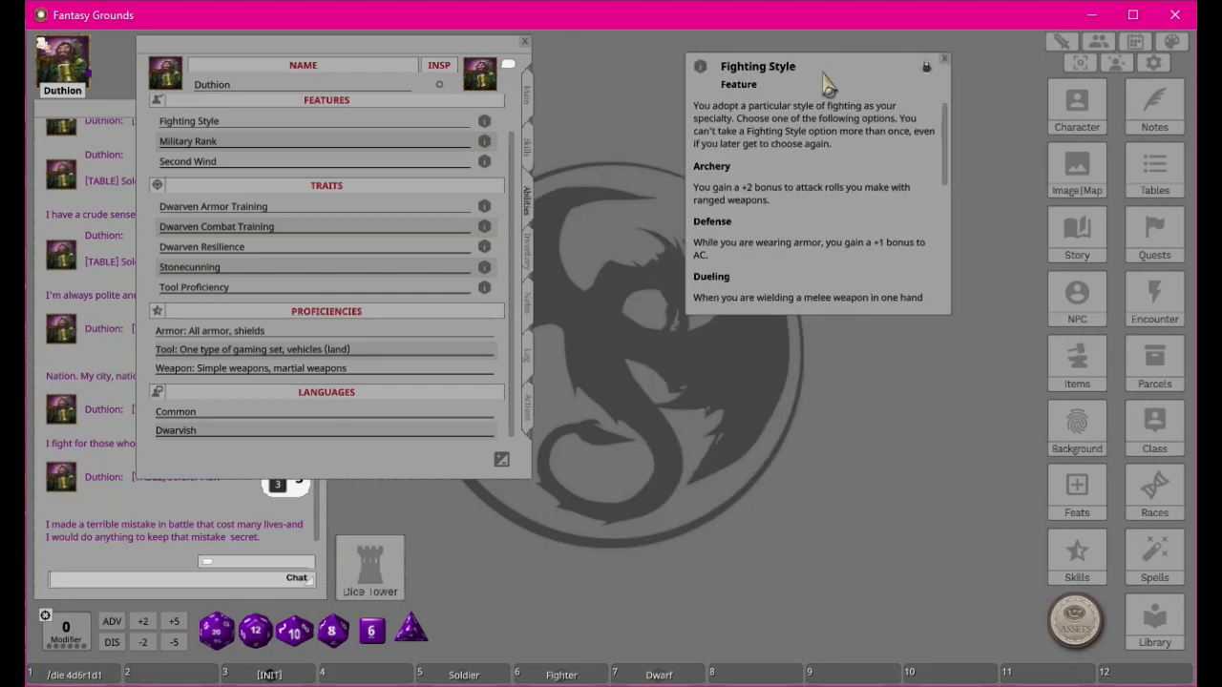
{"action": "left_click", "coordinate": [485, 150]}
{"action": "left_click_drag", "start_coordinate": [612, 247], "coordinate": [832, 132]}
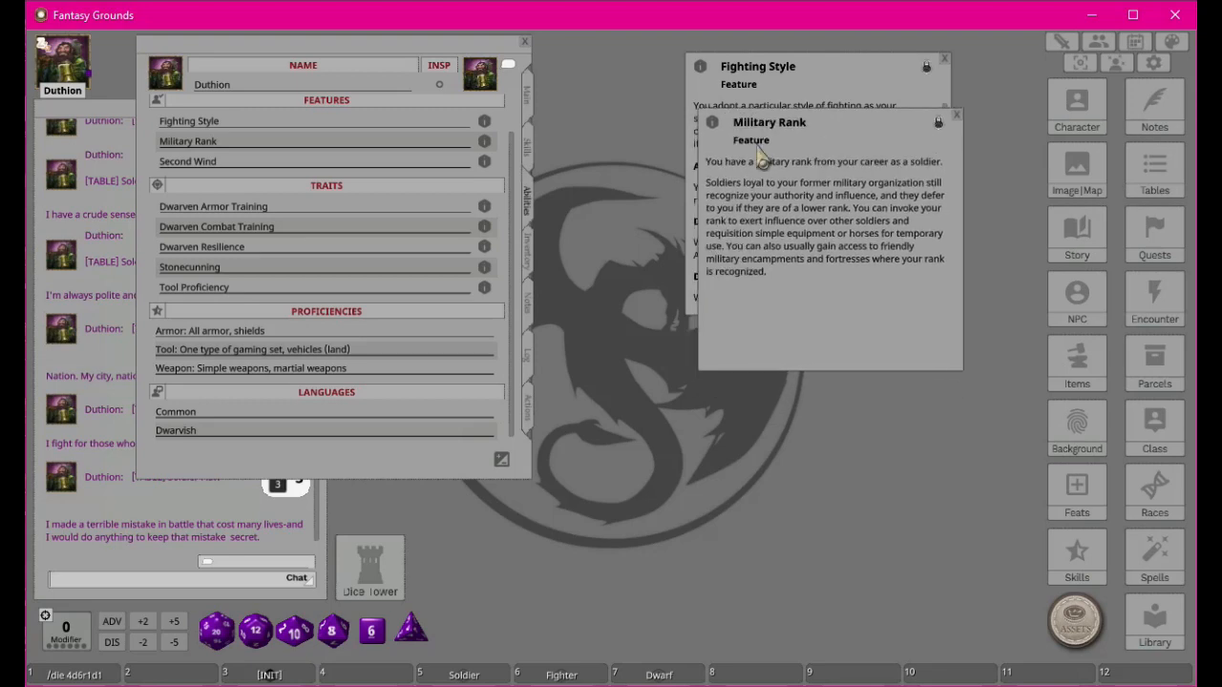
{"action": "left_click", "coordinate": [484, 162]}
{"action": "left_click_drag", "start_coordinate": [619, 250], "coordinate": [852, 183]}
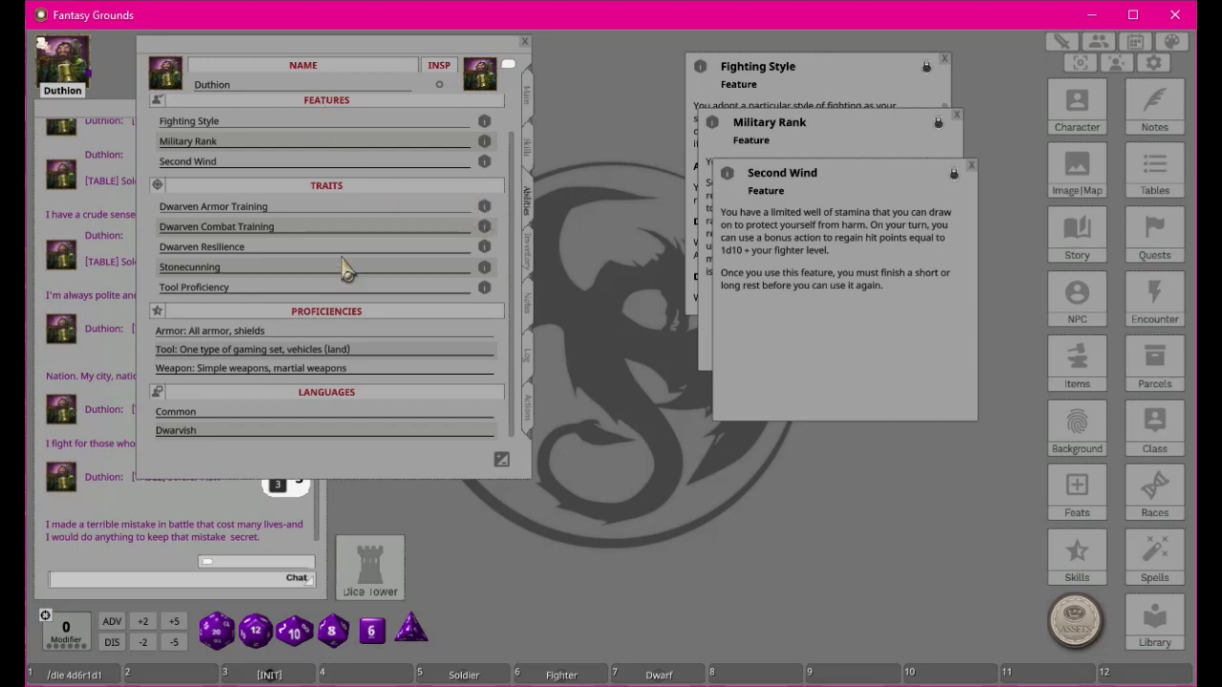
Step: Open the Dwarven Armor Training, Dwarven Combat Training, Dwarven Resilience, Stonecunning and Tool Proficiency trait descriptions and arrange them in a stack
{"action": "left_click", "coordinate": [484, 210]}
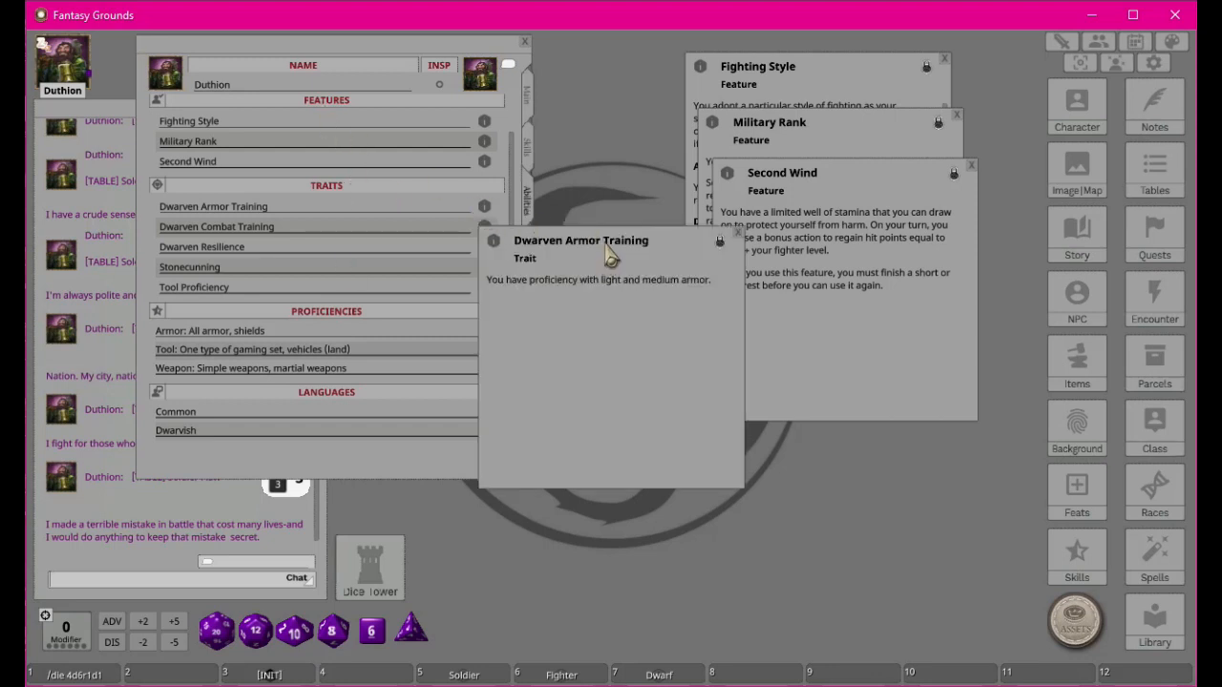
{"action": "left_click_drag", "start_coordinate": [610, 228], "coordinate": [695, 327]}
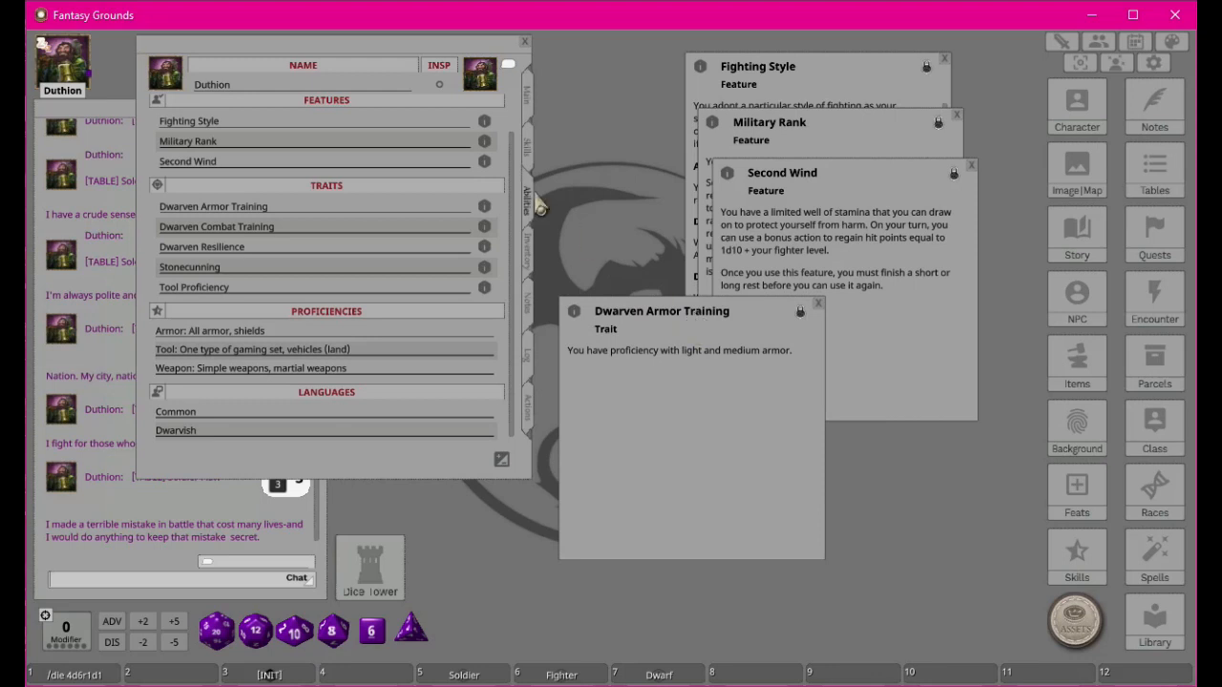
{"action": "left_click", "coordinate": [484, 227]}
{"action": "left_click_drag", "start_coordinate": [551, 258], "coordinate": [696, 354]}
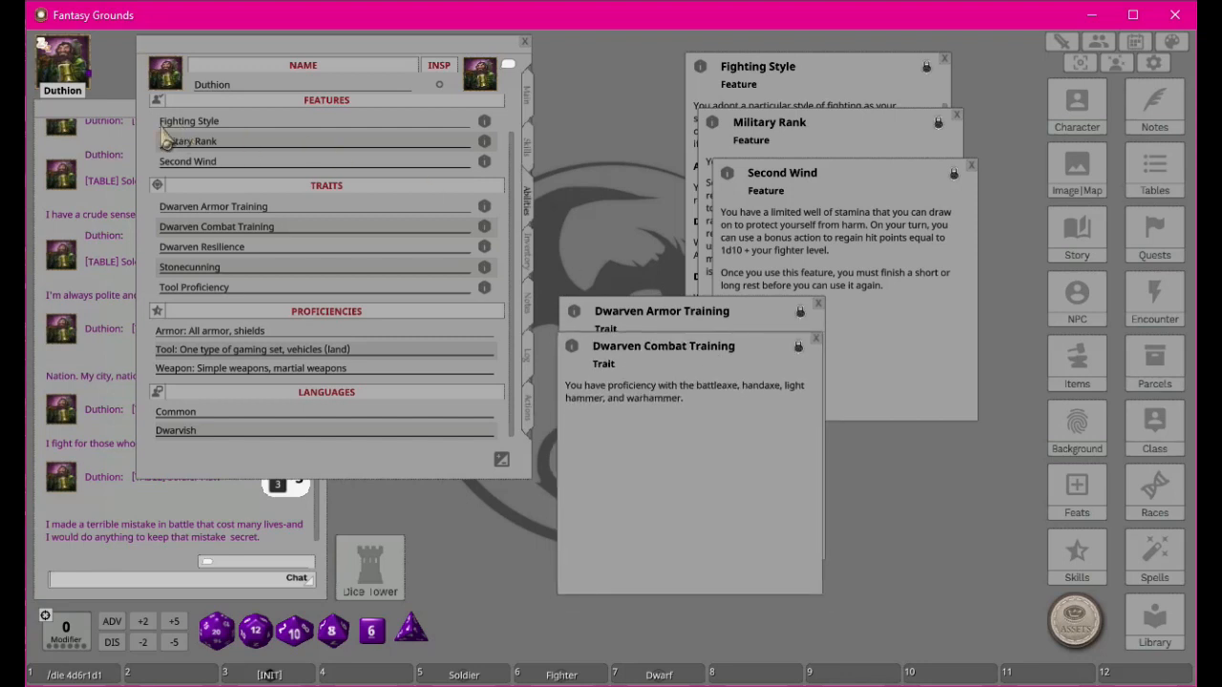
{"action": "left_click", "coordinate": [485, 255]}
{"action": "left_click_drag", "start_coordinate": [574, 390], "coordinate": [688, 380]}
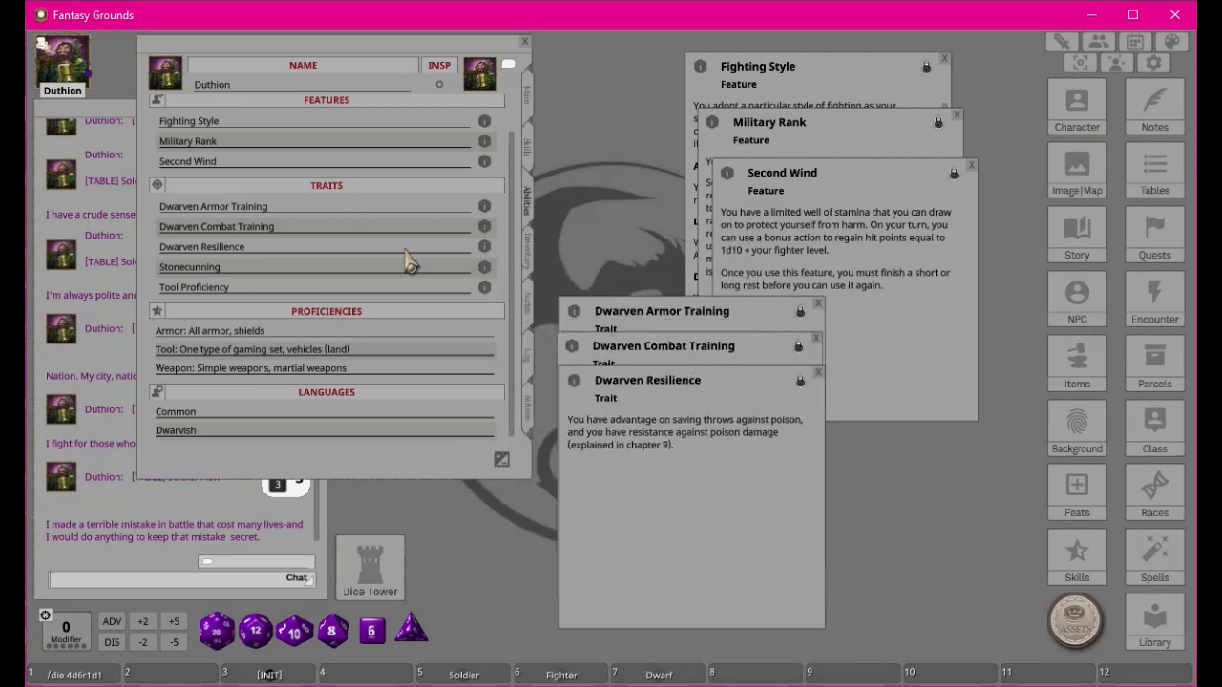
{"action": "left_click", "coordinate": [486, 268]}
{"action": "left_click_drag", "start_coordinate": [586, 240], "coordinate": [674, 413]}
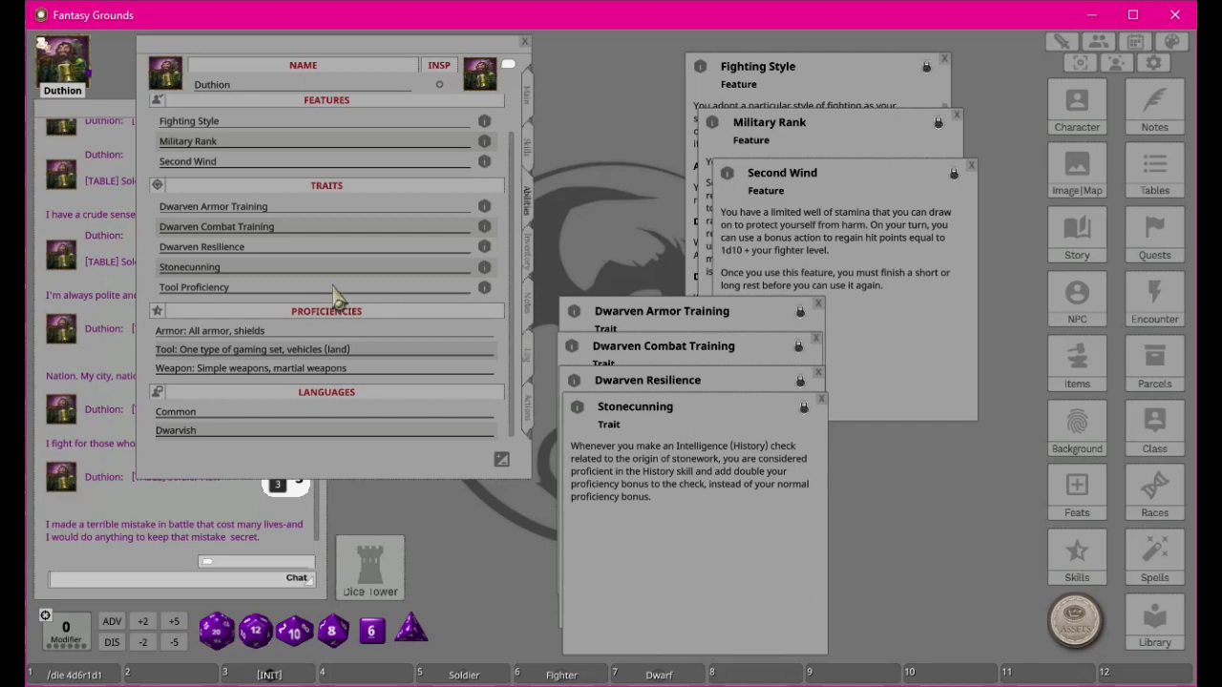
{"action": "left_click", "coordinate": [483, 288]}
{"action": "left_click_drag", "start_coordinate": [568, 244], "coordinate": [655, 450]}
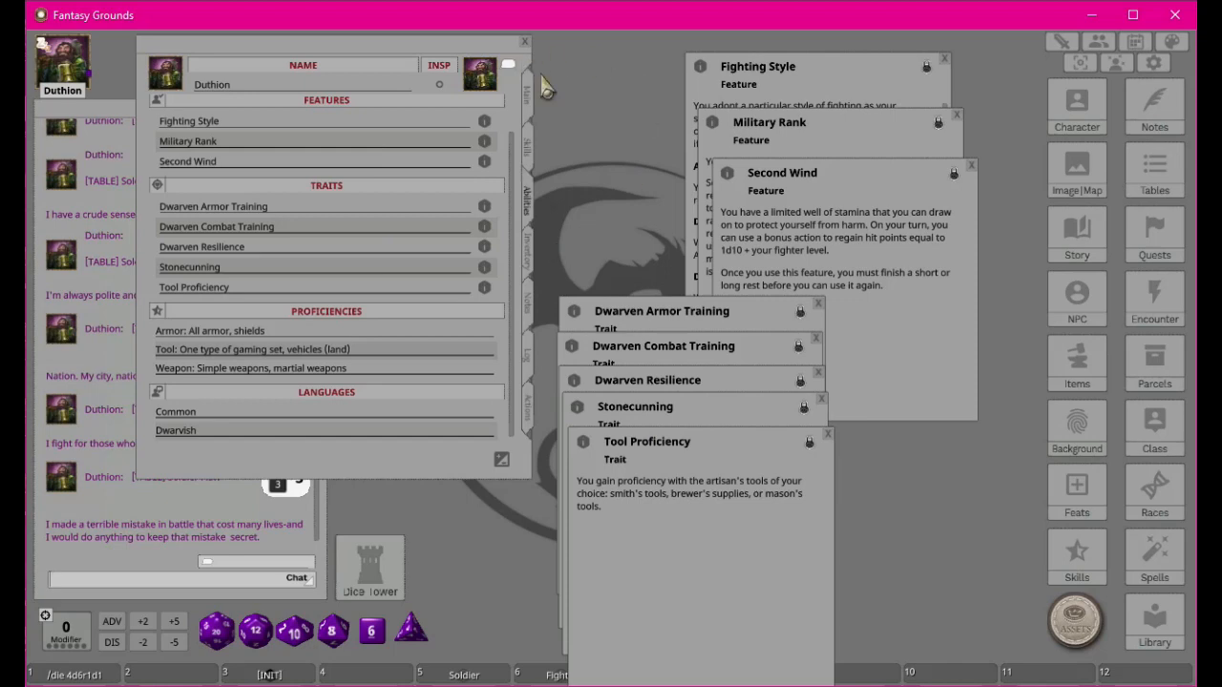
Step: Return to the character's weapon actions and switch list editing on and off again
{"action": "left_click", "coordinate": [528, 408]}
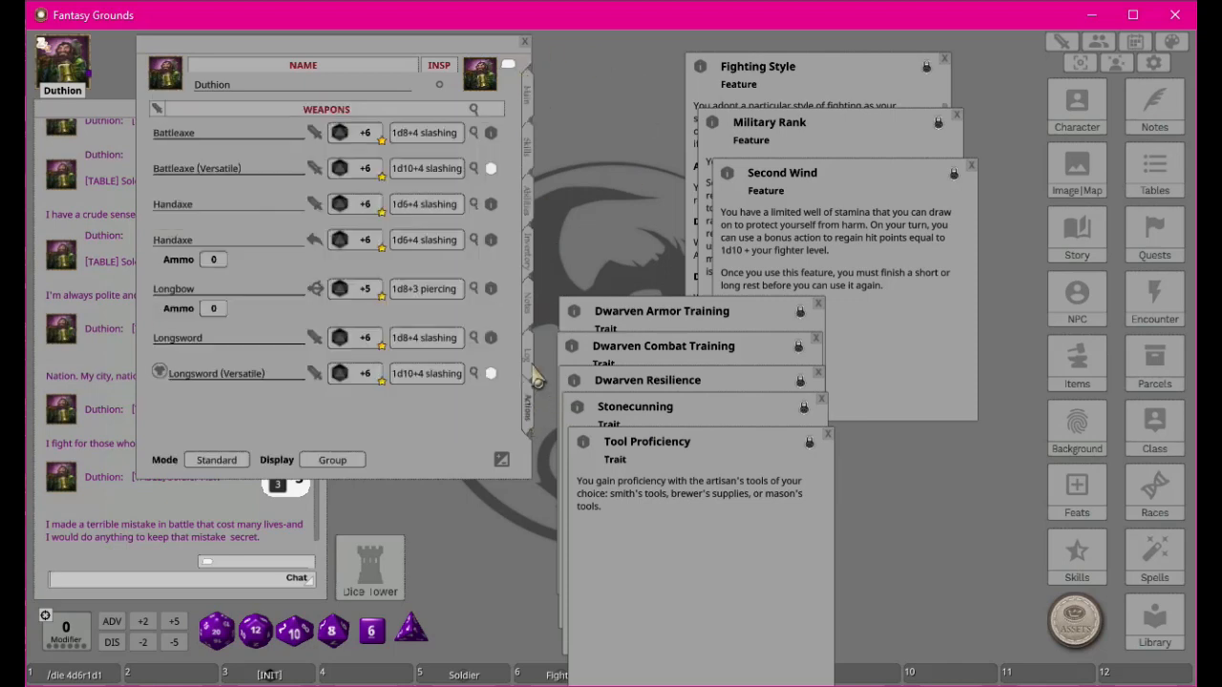
{"action": "left_click", "coordinate": [501, 461]}
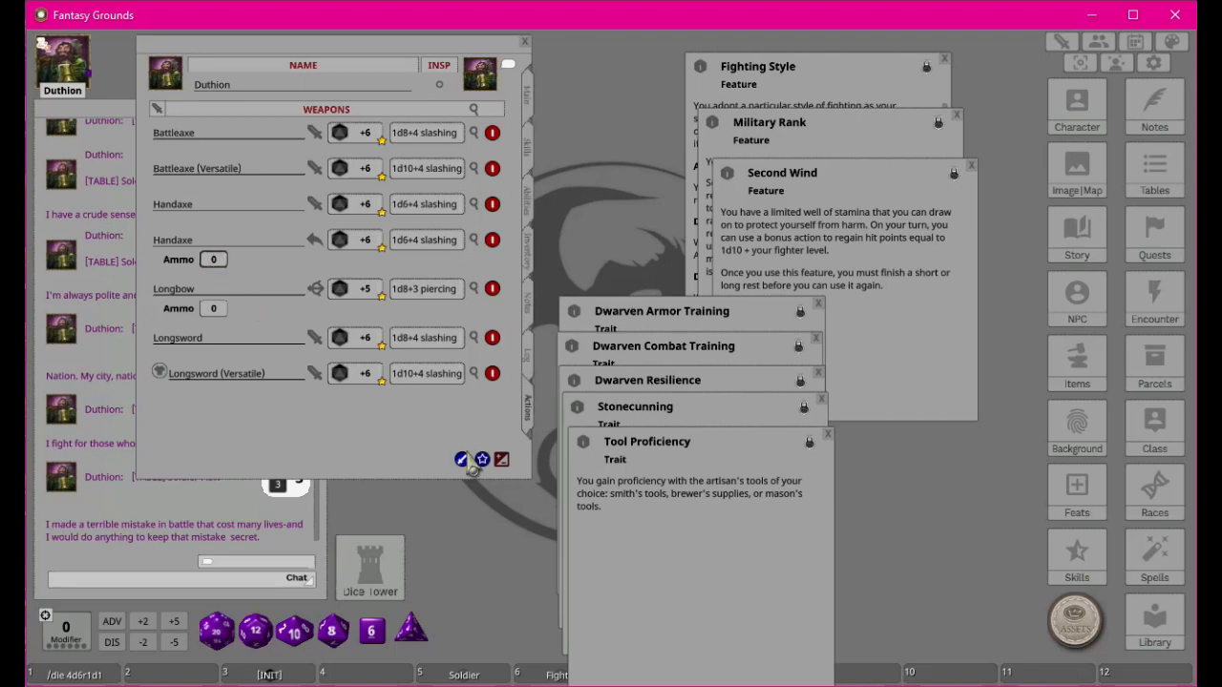
{"action": "left_click", "coordinate": [502, 460]}
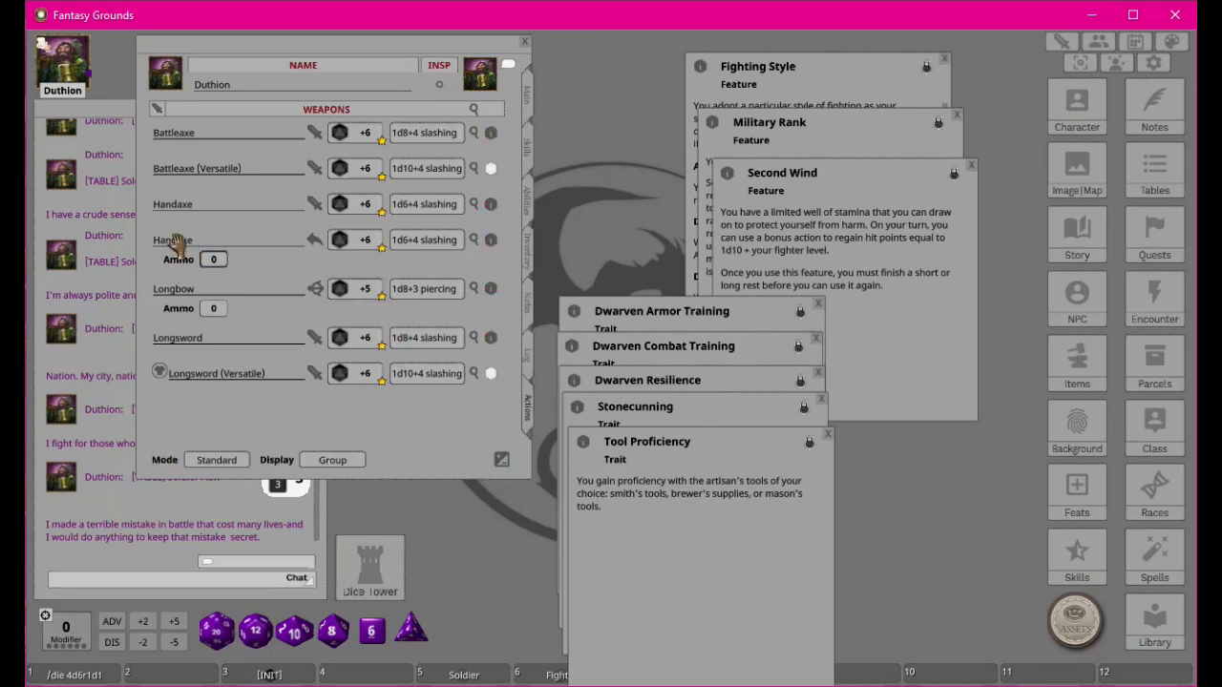
Step: Cycle the second Handaxe's attack type through melee and ranged back to thrown, and set its ammo to 2
{"action": "left_click", "coordinate": [316, 241]}
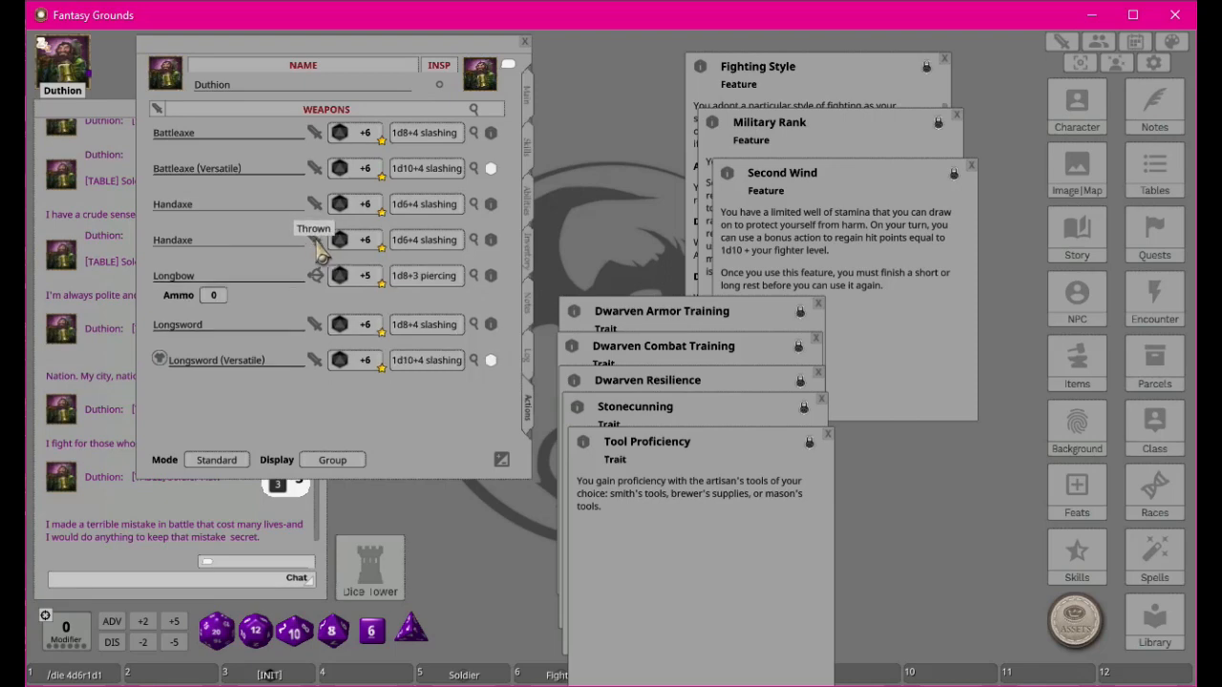
{"action": "left_click", "coordinate": [316, 241]}
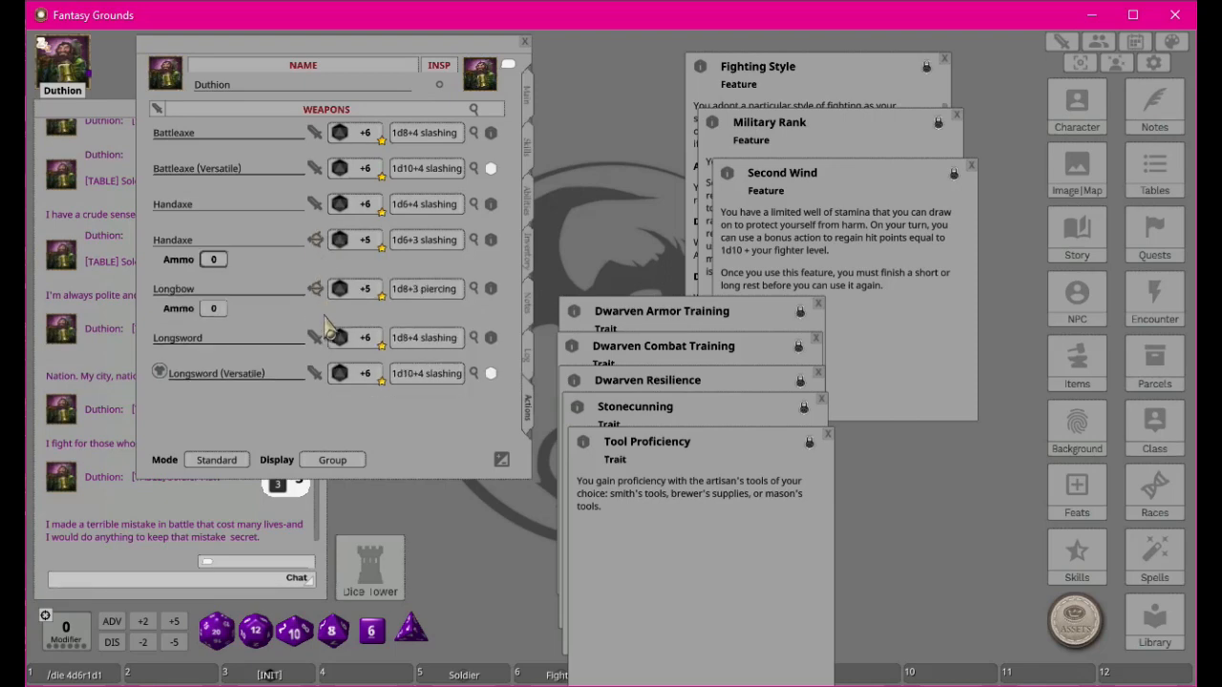
{"action": "left_click", "coordinate": [315, 241]}
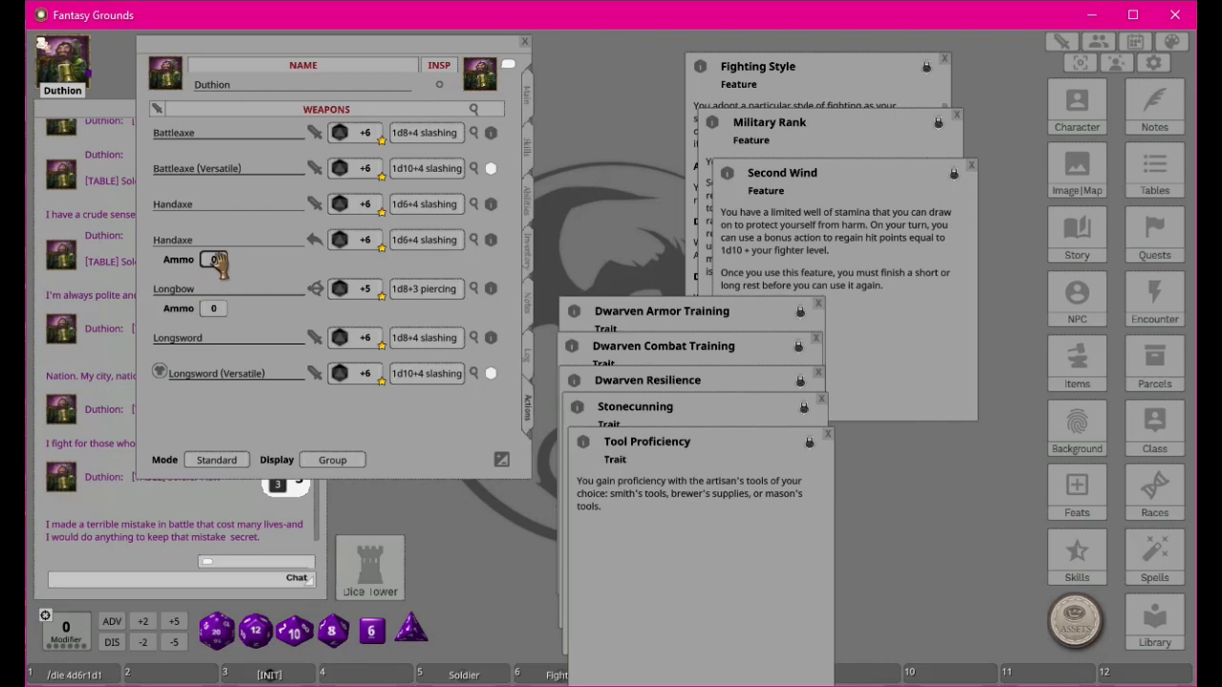
{"action": "type", "text": "2"}
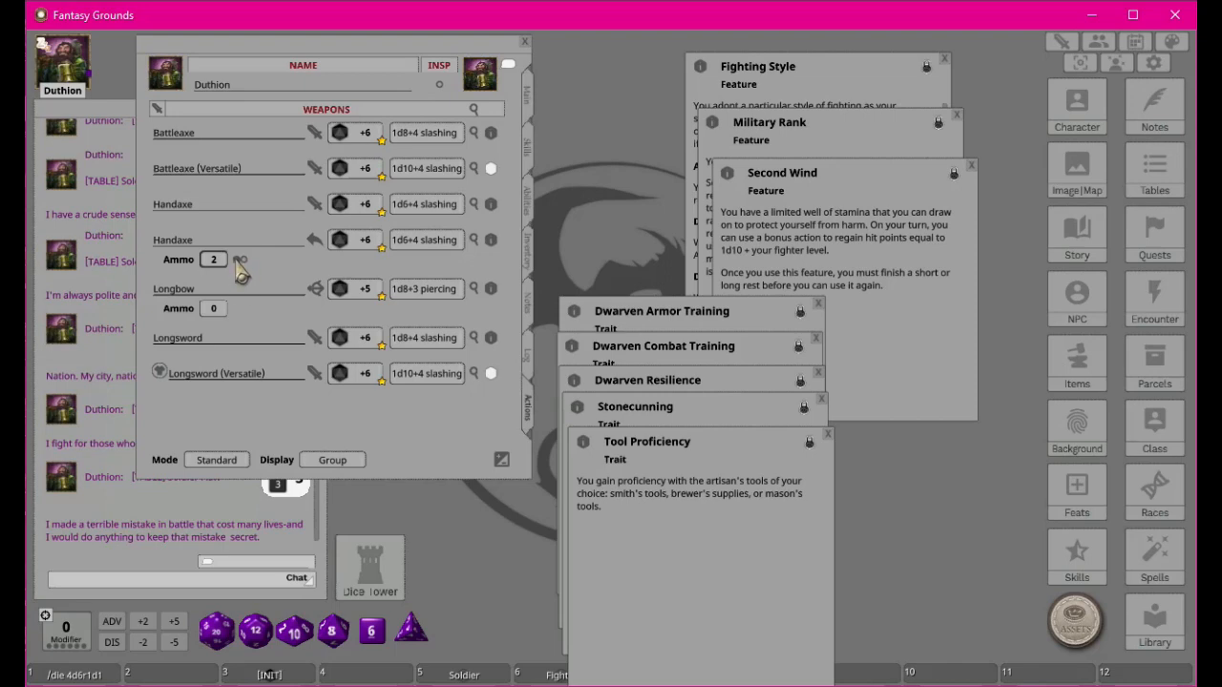
Step: Roll the thrown Handaxe's ranged attack three times, going one past its two ammo
{"action": "double_click", "coordinate": [363, 246]}
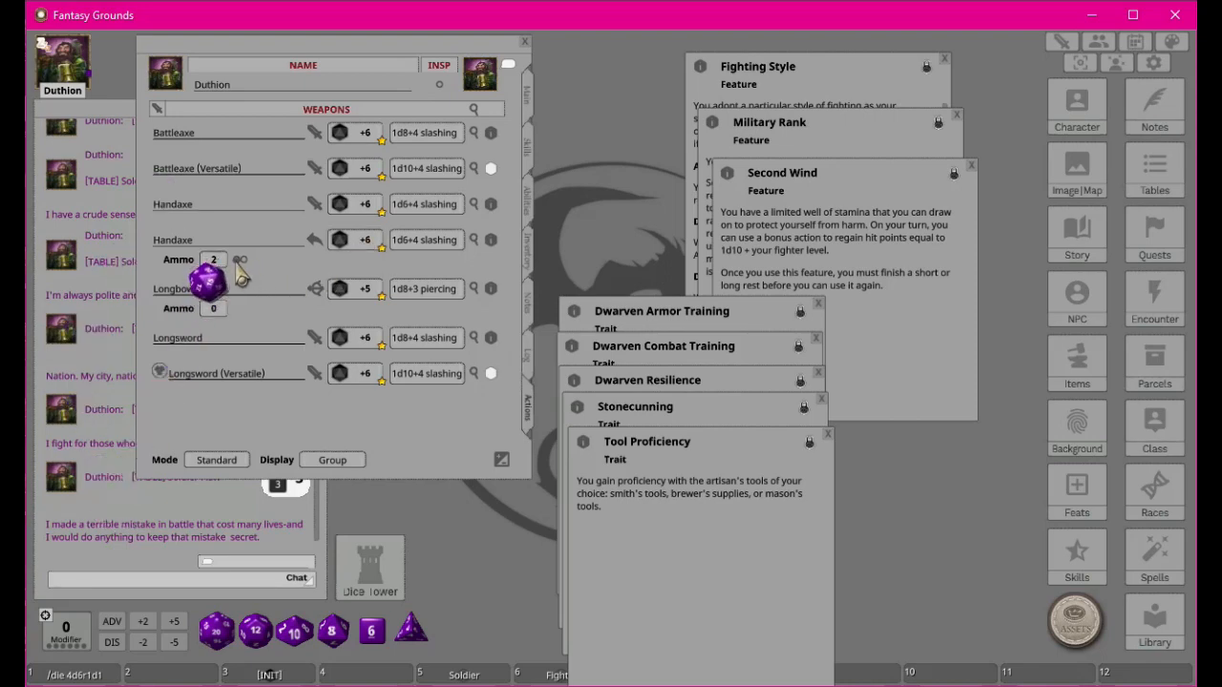
{"action": "double_click", "coordinate": [362, 246]}
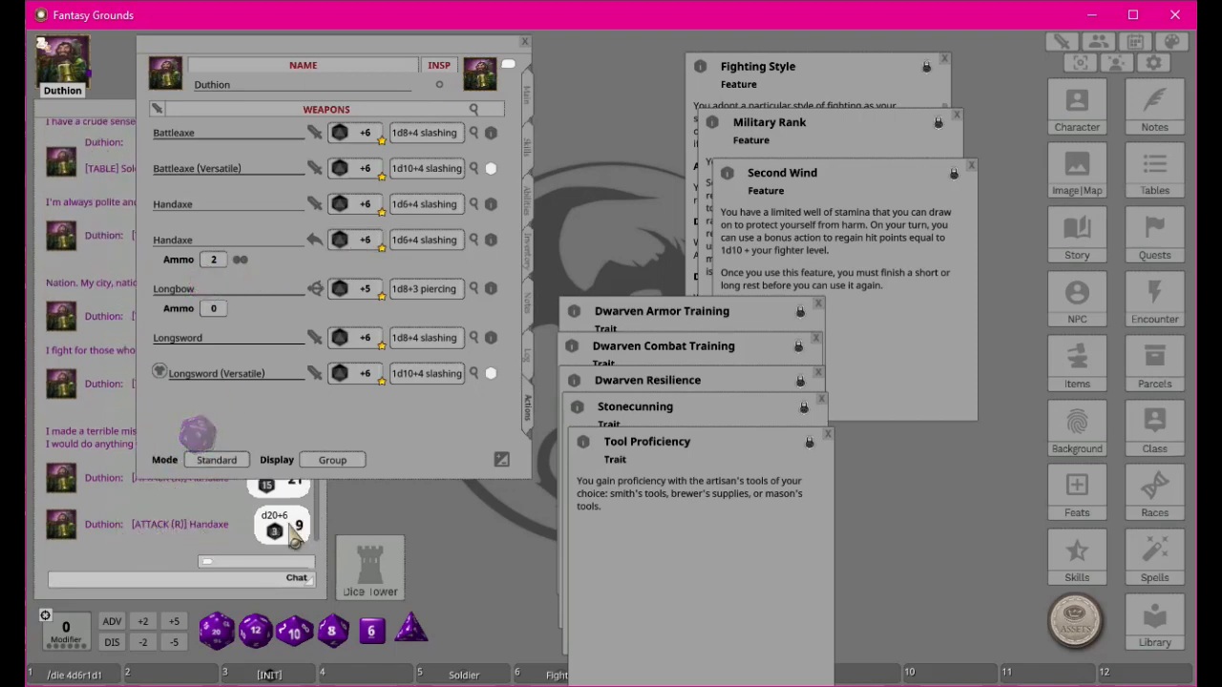
{"action": "double_click", "coordinate": [364, 246]}
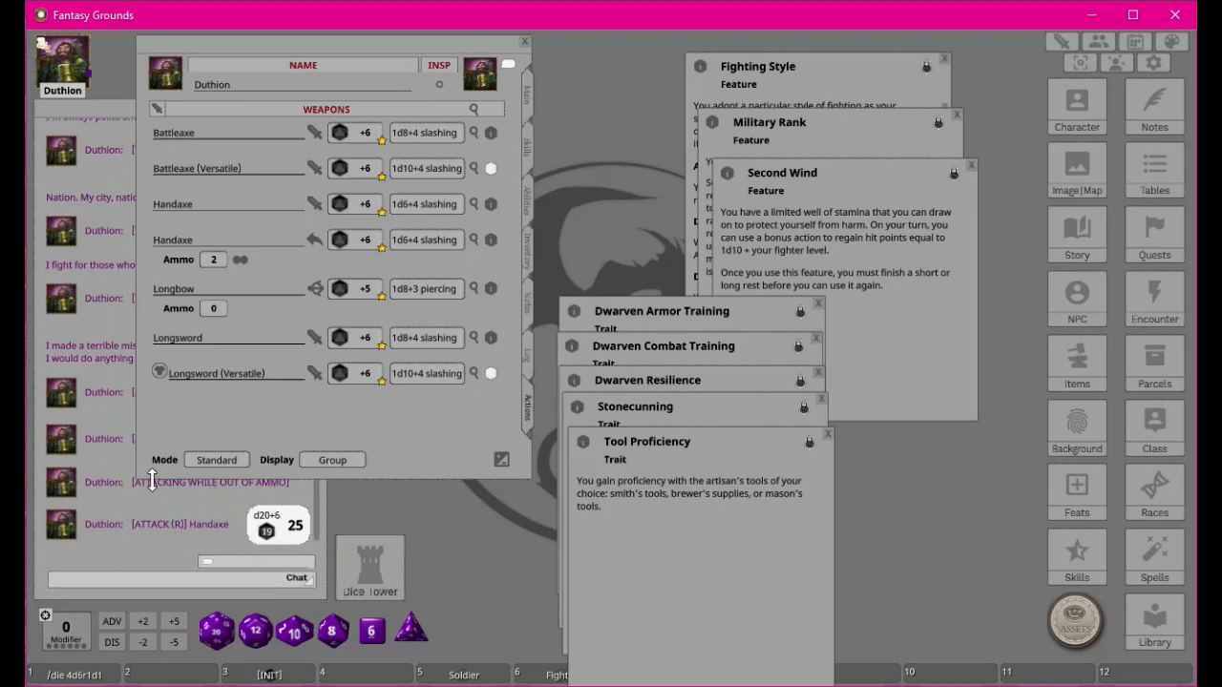
Step: Restore the thrown Handaxe's two spent ammo marks and set the Longbow's ammo to 20
{"action": "left_click", "coordinate": [243, 259]}
{"action": "left_click", "coordinate": [234, 260]}
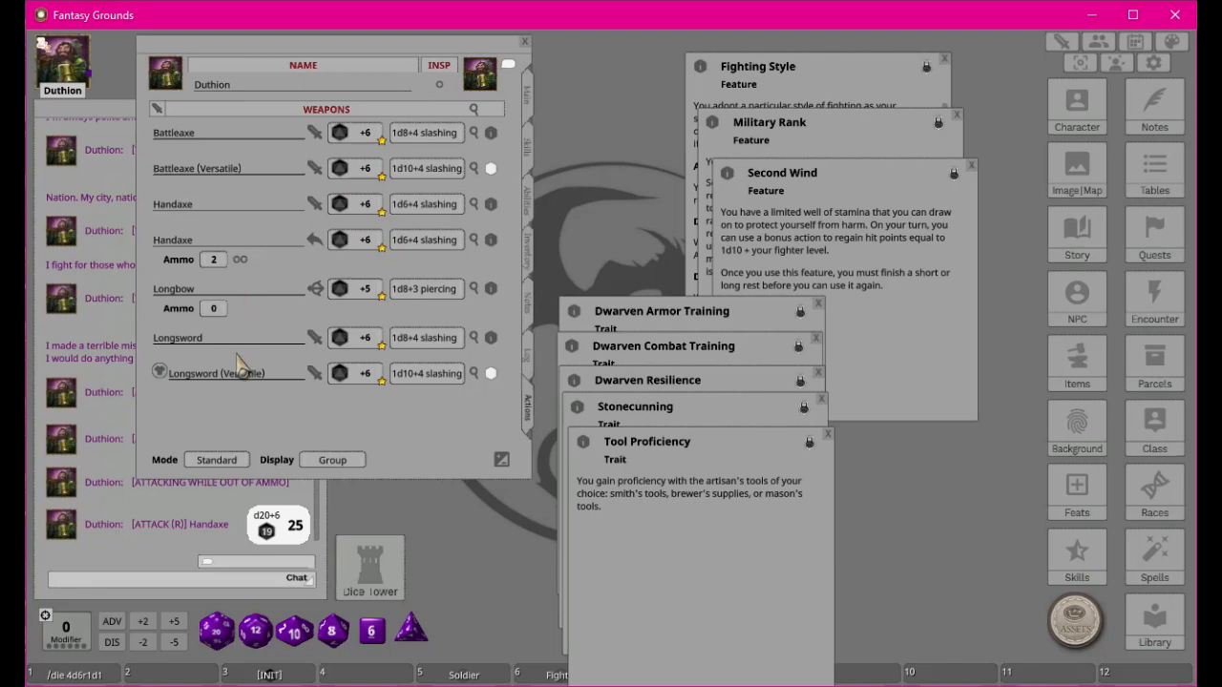
{"action": "left_click", "coordinate": [213, 308]}
{"action": "type", "text": "20"}
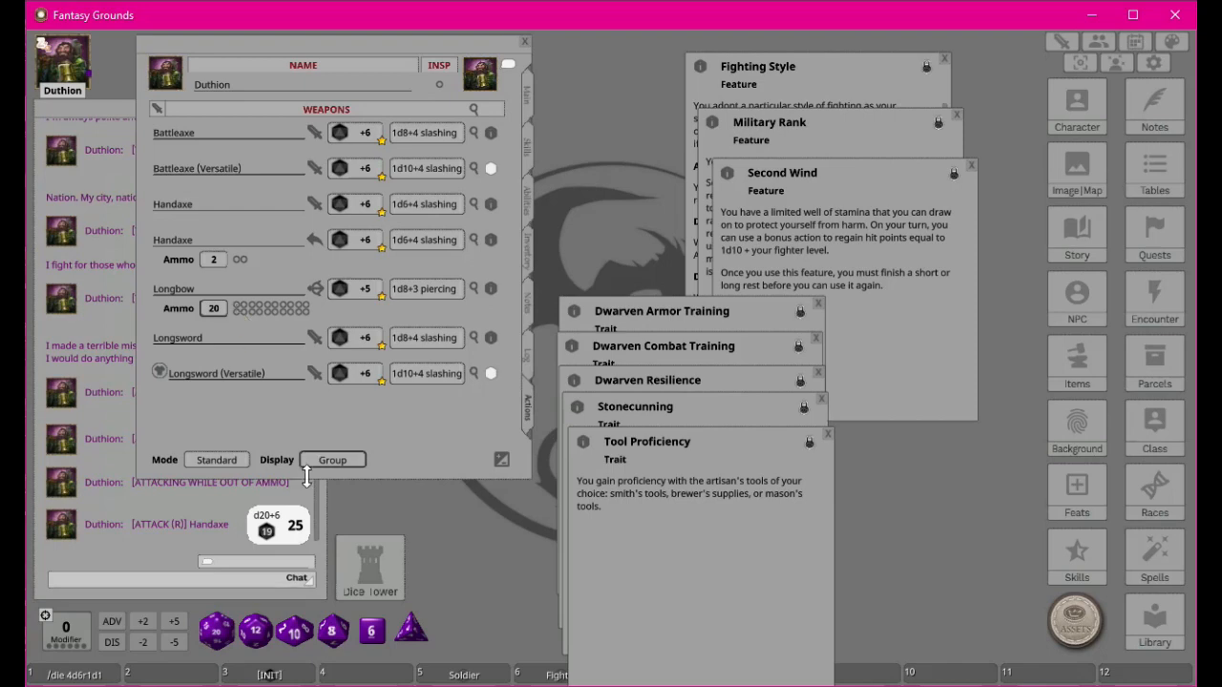
Step: Roll a d10 into the chat and roll a custom die with the chat command /die 1d15
{"action": "left_click_drag", "start_coordinate": [294, 633], "coordinate": [268, 531]}
{"action": "left_click_drag", "start_coordinate": [283, 578], "coordinate": [155, 397]}
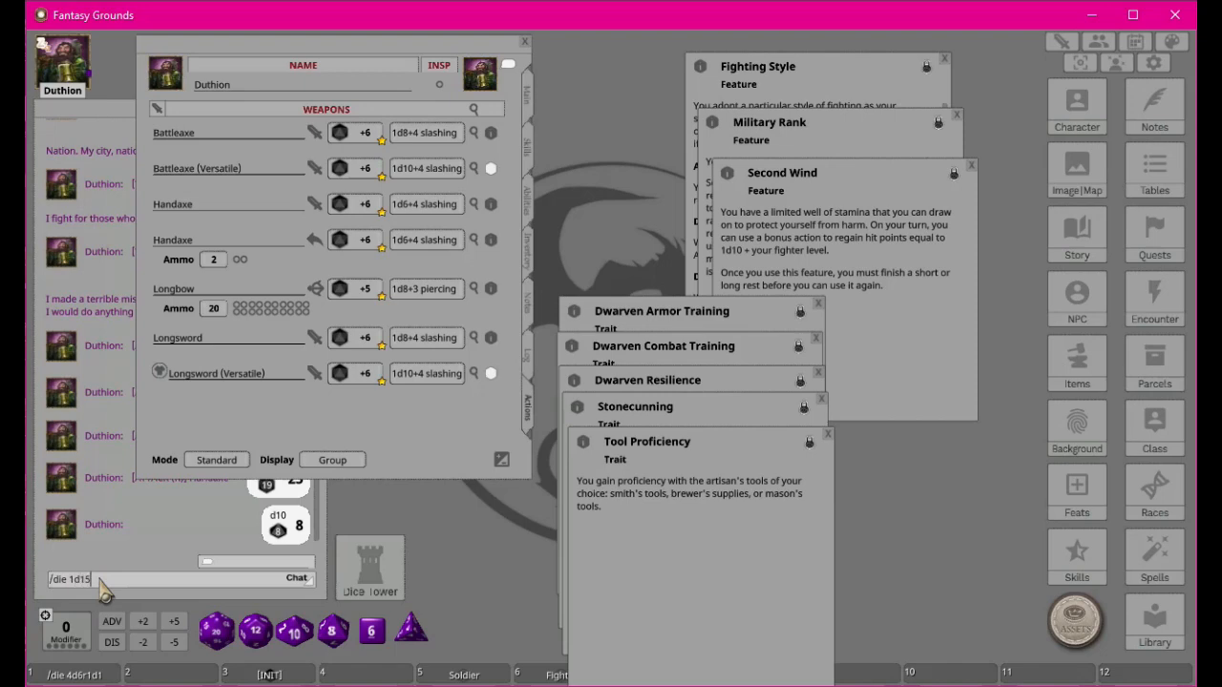
{"action": "key", "text": "Return"}
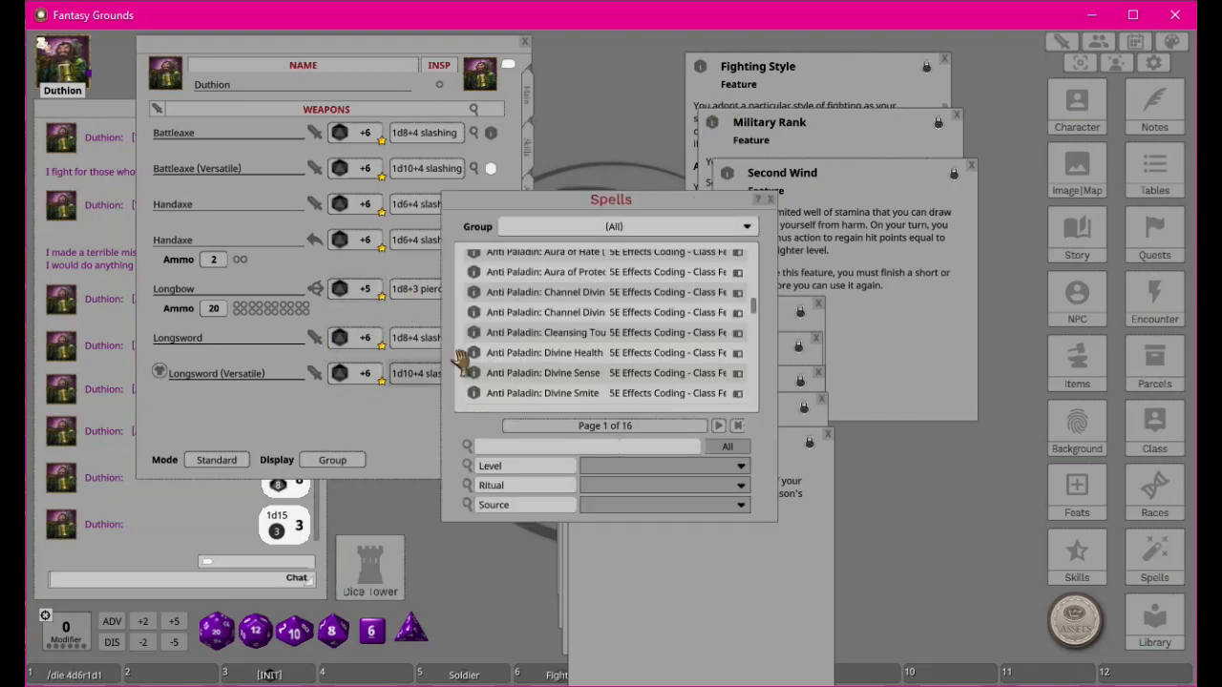
Step: Open the spell list beside the character sheet and check the library for the 5E Effects Coding modules
{"action": "left_click_drag", "start_coordinate": [584, 205], "coordinate": [868, 169]}
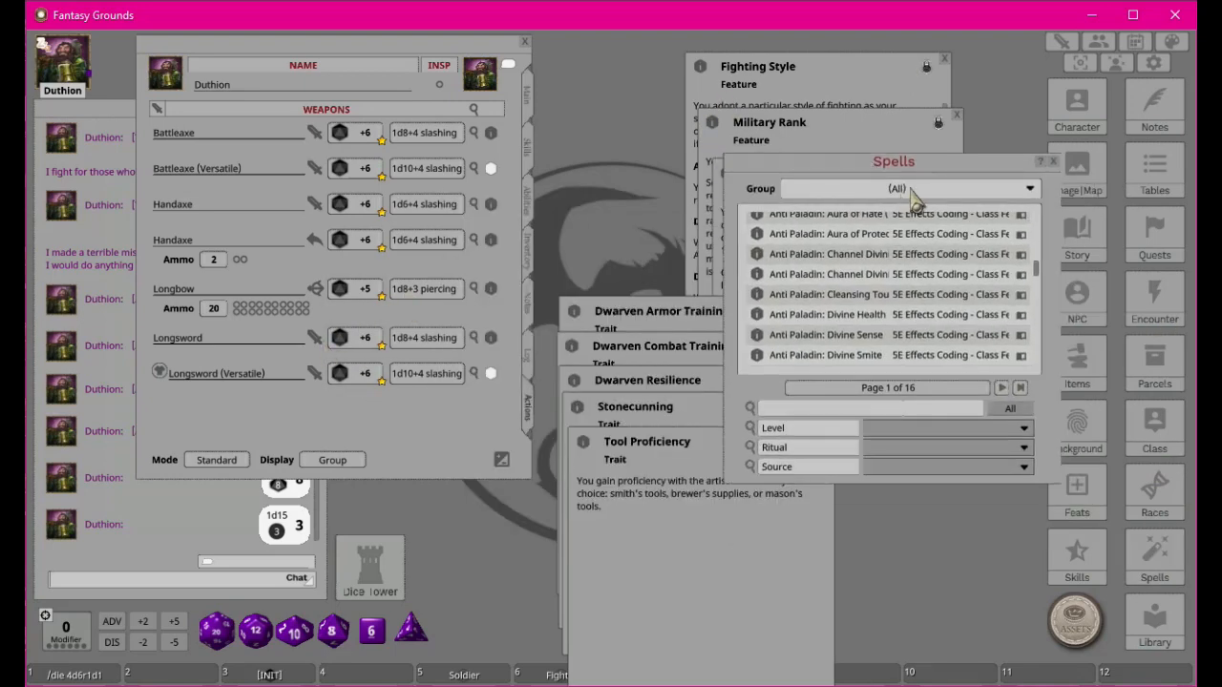
{"action": "left_click", "coordinate": [916, 189]}
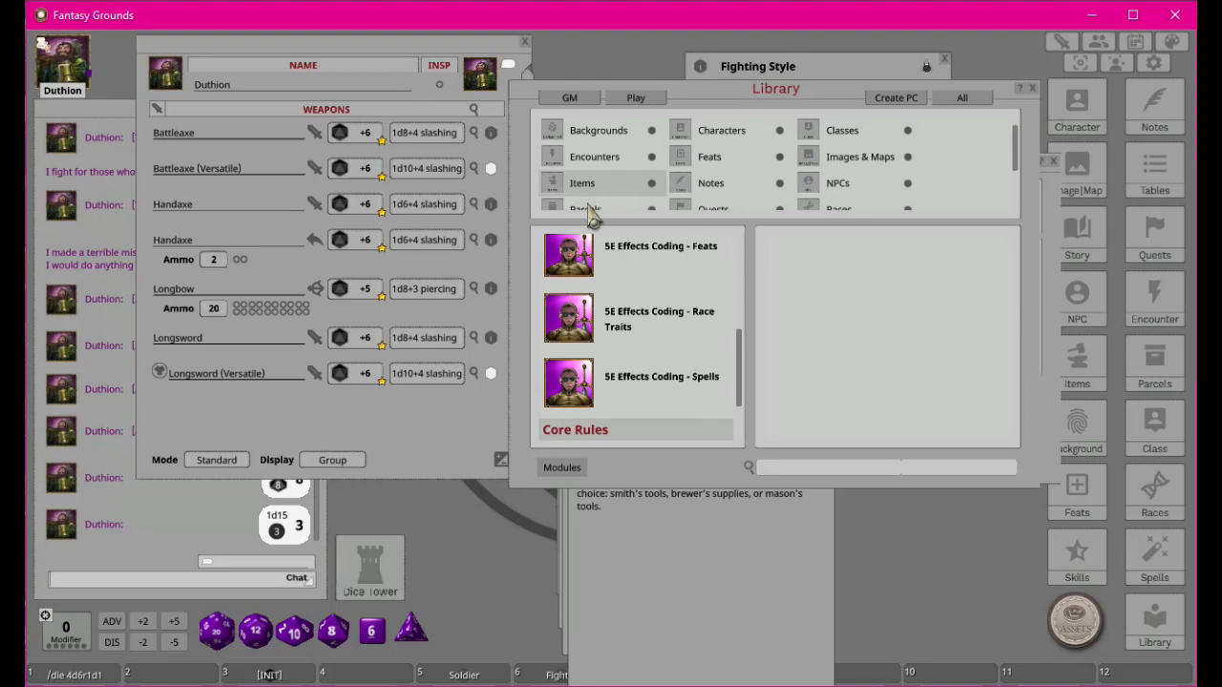
{"action": "scroll", "coordinate": [626, 391], "scroll_direction": "down", "scroll_amount": 1}
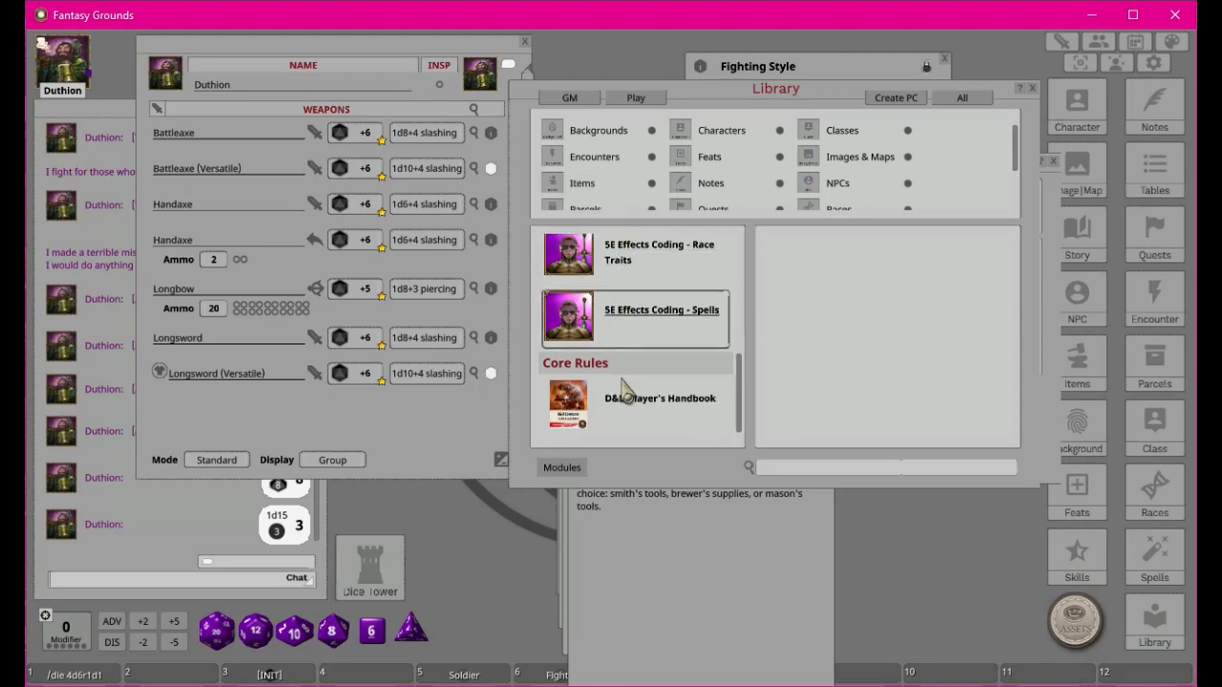
{"action": "scroll", "coordinate": [637, 292], "scroll_direction": "up", "scroll_amount": 1}
{"action": "scroll", "coordinate": [639, 296], "scroll_direction": "up", "scroll_amount": 3}
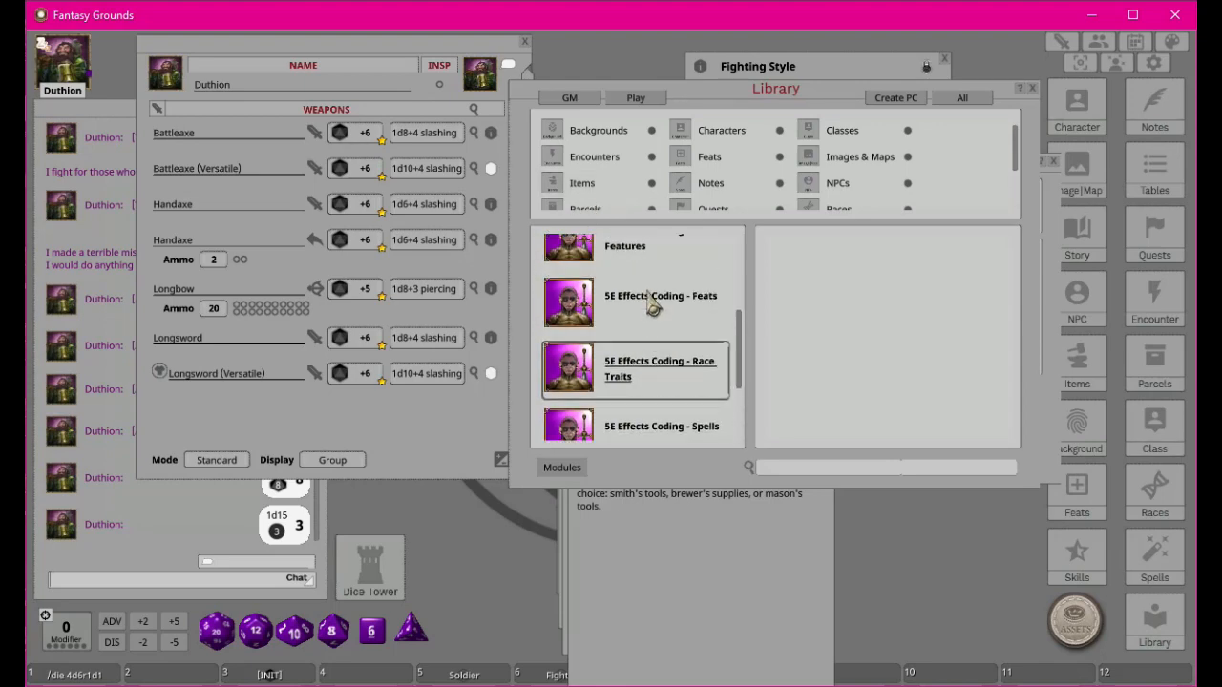
{"action": "left_click", "coordinate": [1030, 89]}
Step: Examine the group choices and browse the unfiltered spell list's entries and their source modules
{"action": "left_click_drag", "start_coordinate": [889, 160], "coordinate": [844, 184]}
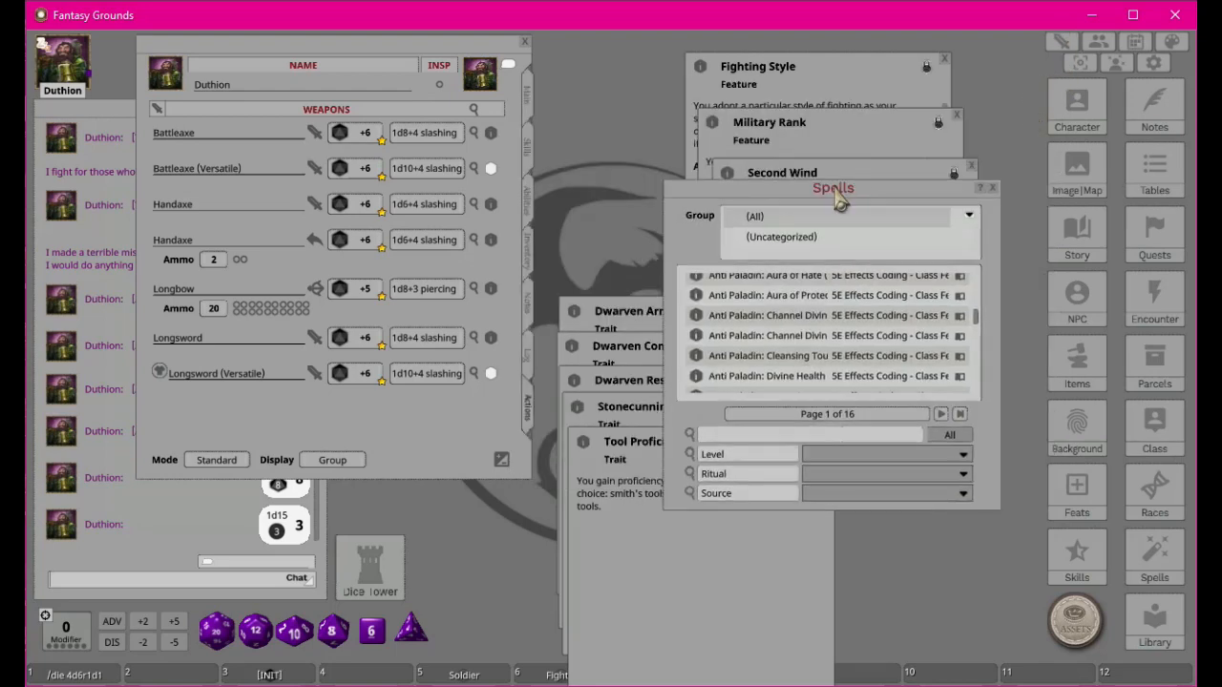
{"action": "left_click", "coordinate": [969, 215]}
{"action": "left_click", "coordinate": [969, 216]}
{"action": "left_click", "coordinate": [969, 215]}
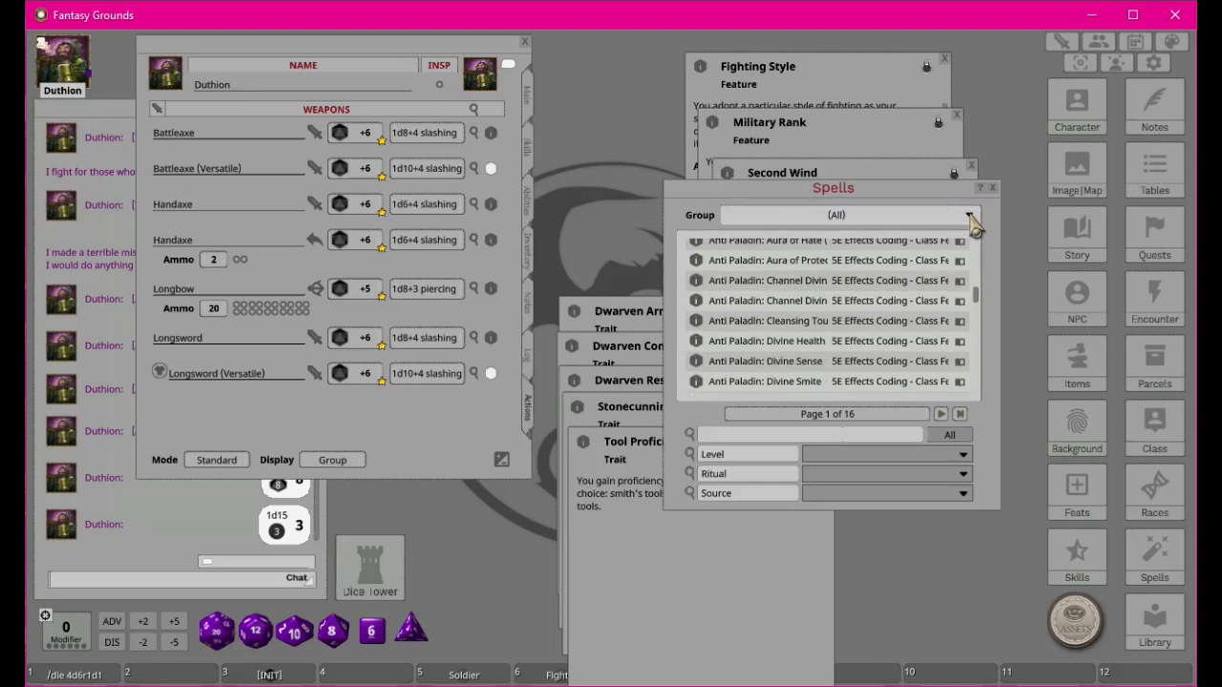
{"action": "scroll", "coordinate": [792, 286], "scroll_direction": "down", "scroll_amount": 5}
{"action": "scroll", "coordinate": [838, 289], "scroll_direction": "down", "scroll_amount": 3}
{"action": "scroll", "coordinate": [930, 276], "scroll_direction": "up", "scroll_amount": 6}
{"action": "scroll", "coordinate": [931, 296], "scroll_direction": "up", "scroll_amount": 3}
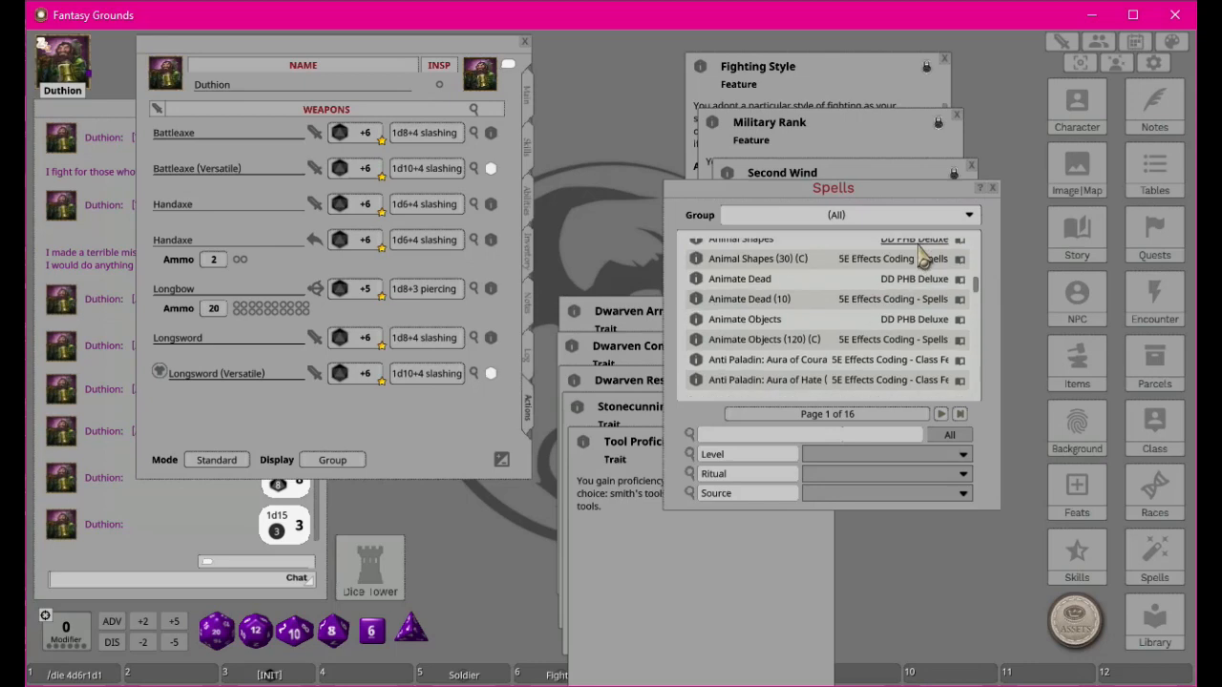
{"action": "scroll", "coordinate": [983, 251], "scroll_direction": "up", "scroll_amount": 10}
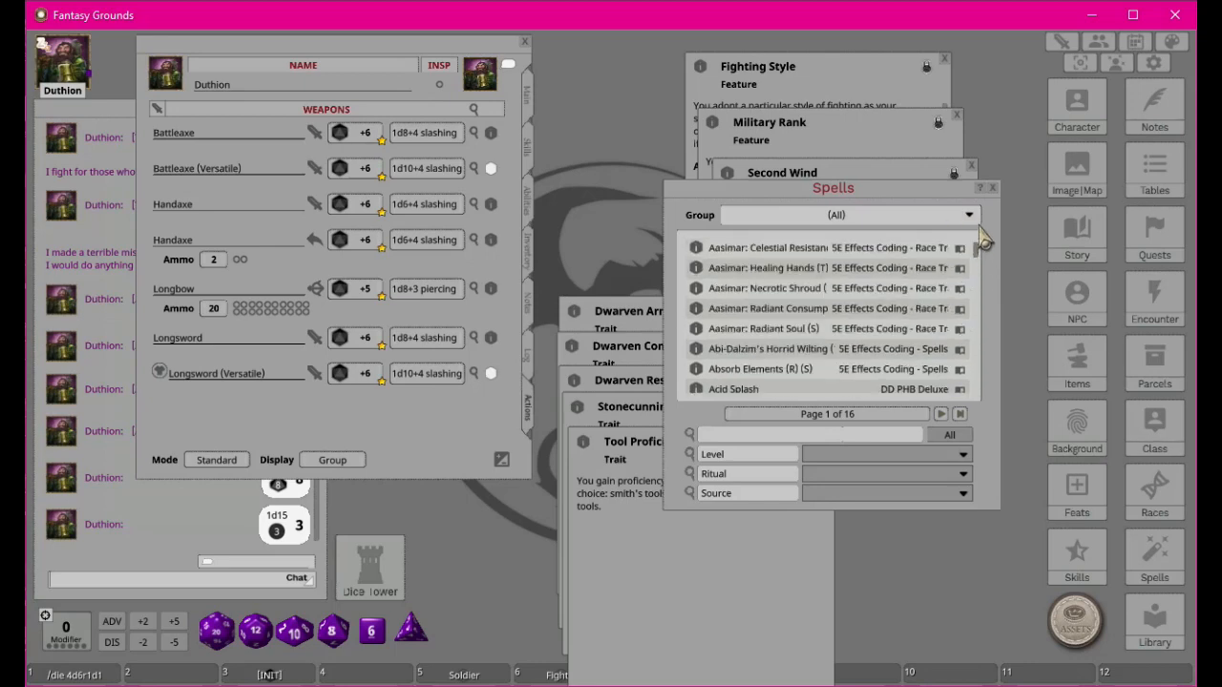
Step: Filter the spell list to the (Uncategorized) group and return it to (All)
{"action": "left_click", "coordinate": [970, 216]}
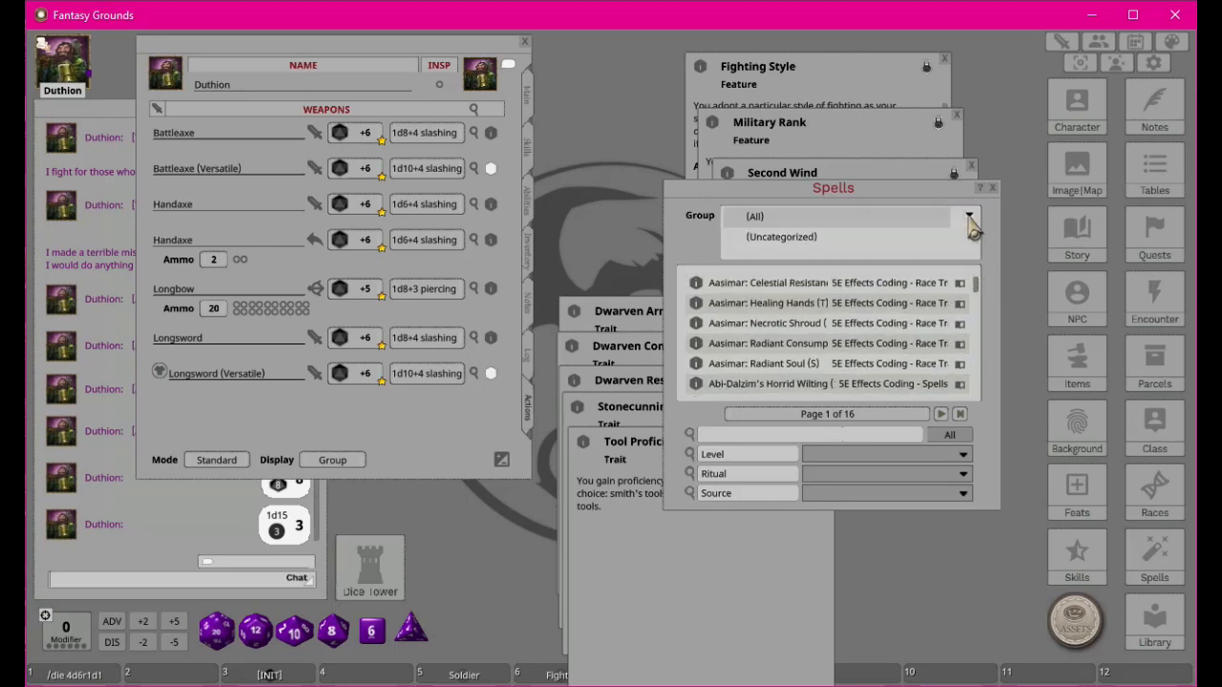
{"action": "left_click", "coordinate": [775, 239]}
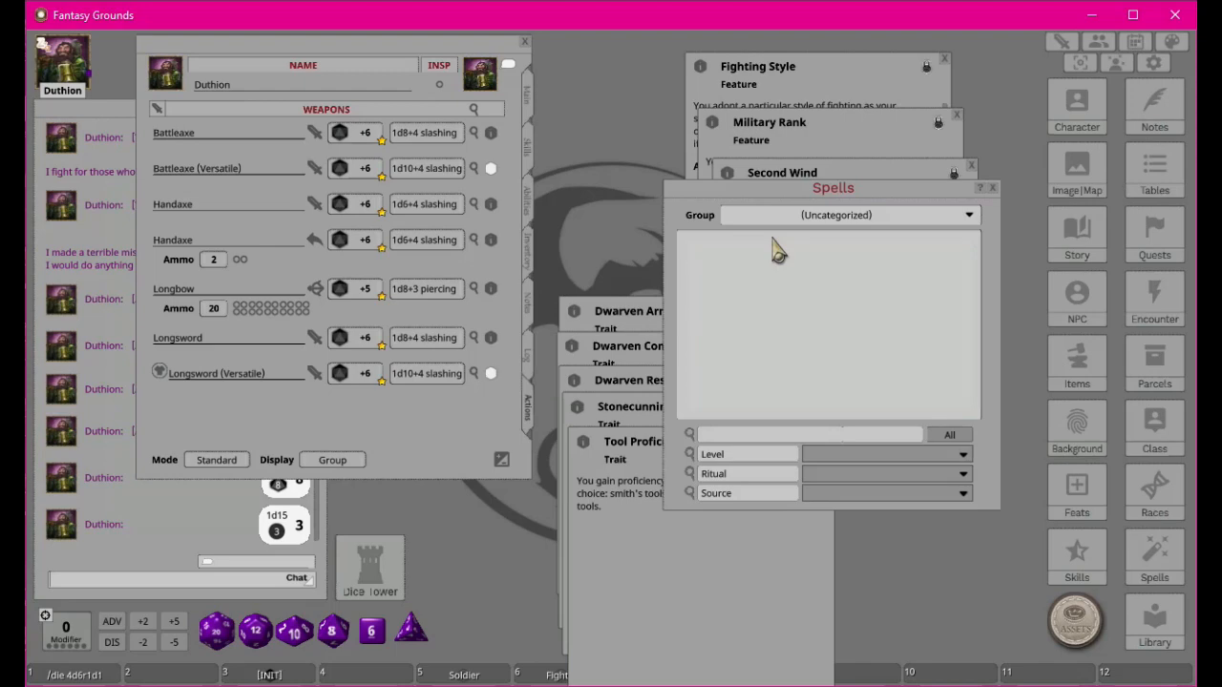
{"action": "left_click", "coordinate": [969, 218]}
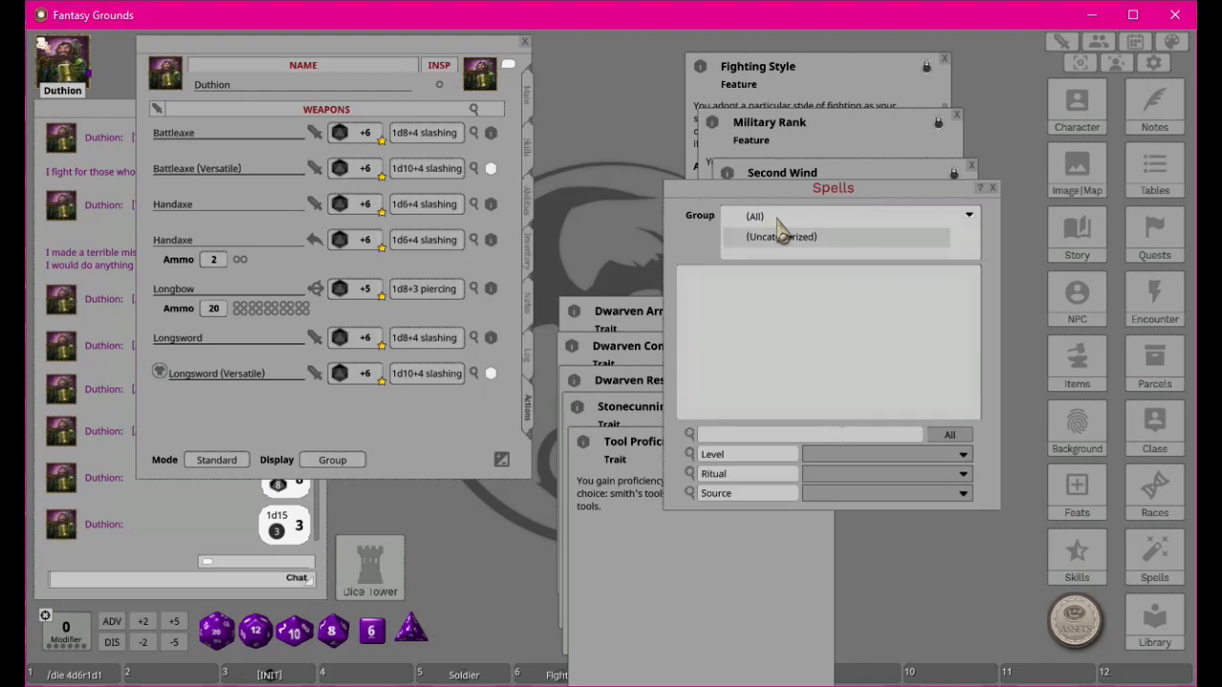
{"action": "left_click", "coordinate": [903, 220]}
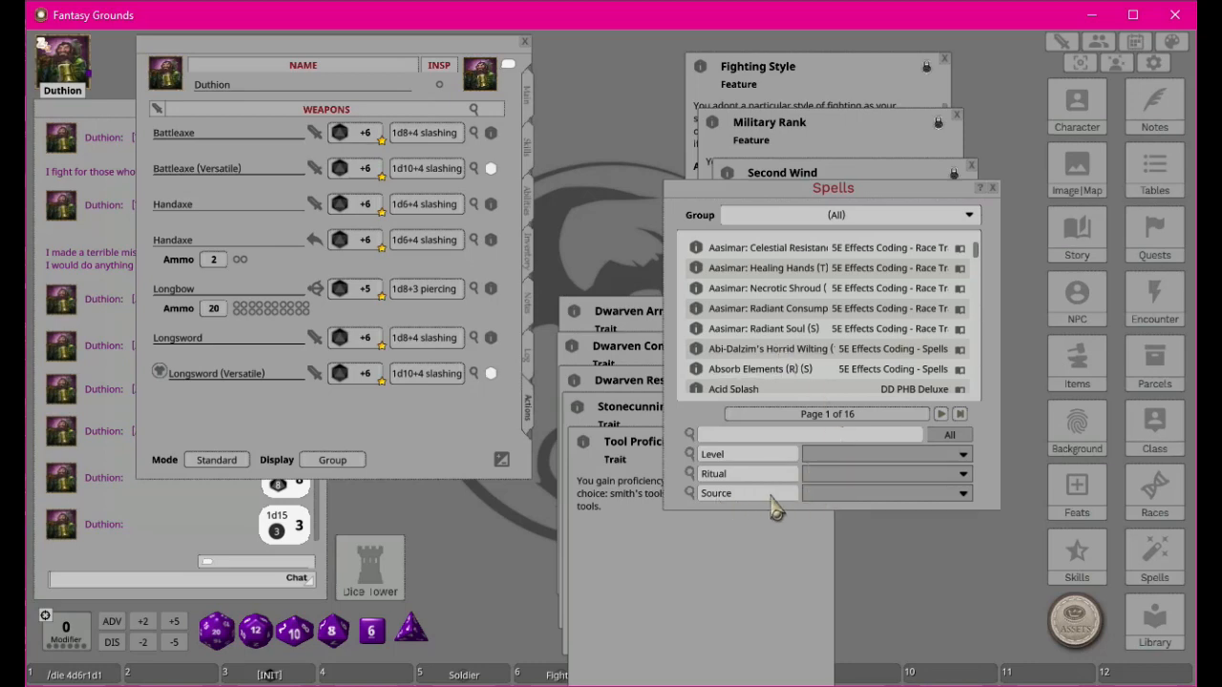
Step: Filter the spell list to the 5E Effects Coding - Race Traits group and return it to all groups
{"action": "left_click_drag", "start_coordinate": [826, 210], "coordinate": [868, 258]}
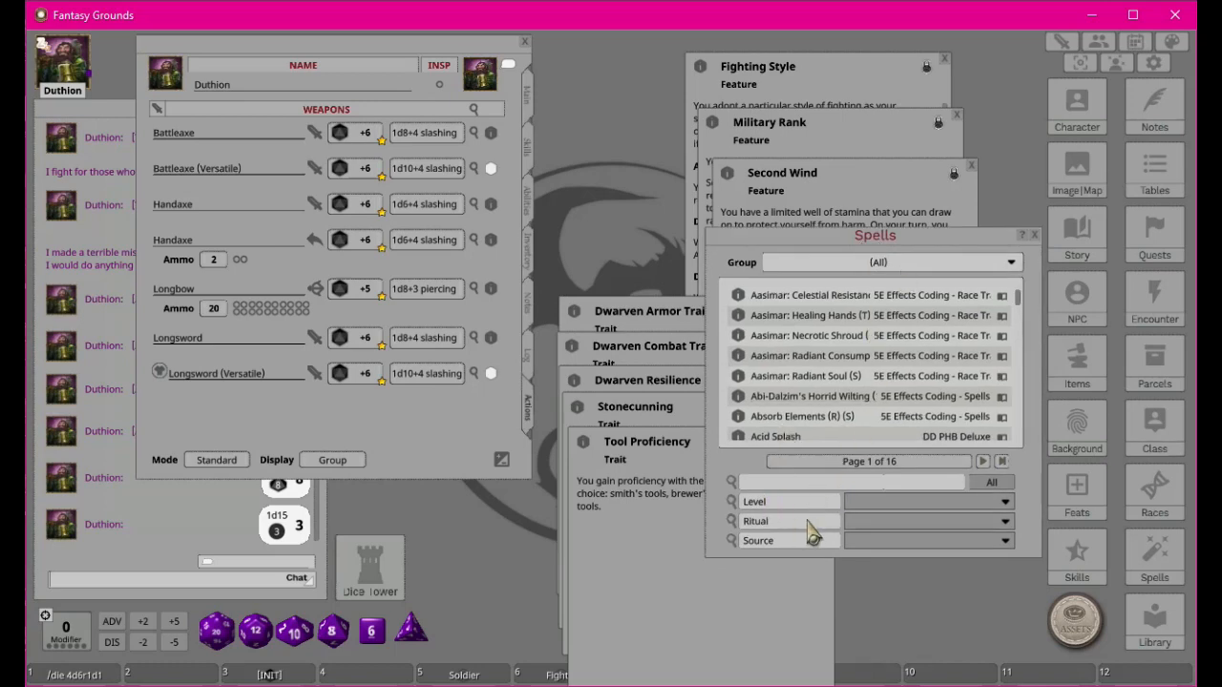
{"action": "left_click", "coordinate": [928, 324]}
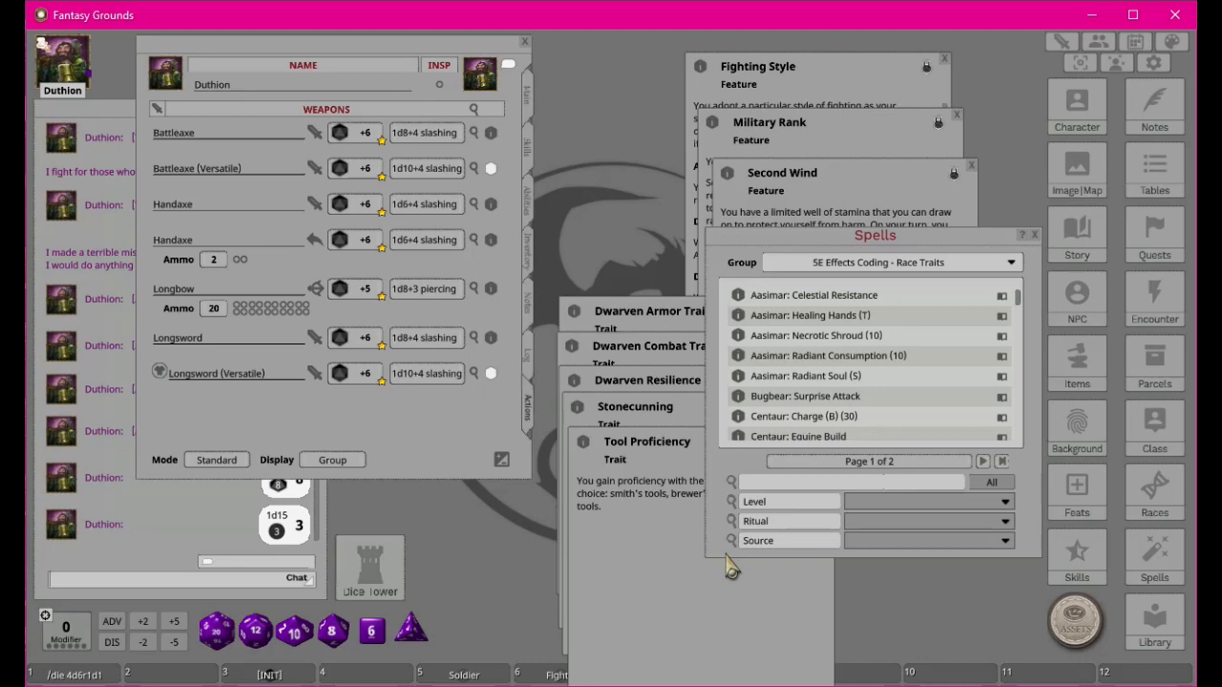
{"action": "left_click", "coordinate": [1013, 264]}
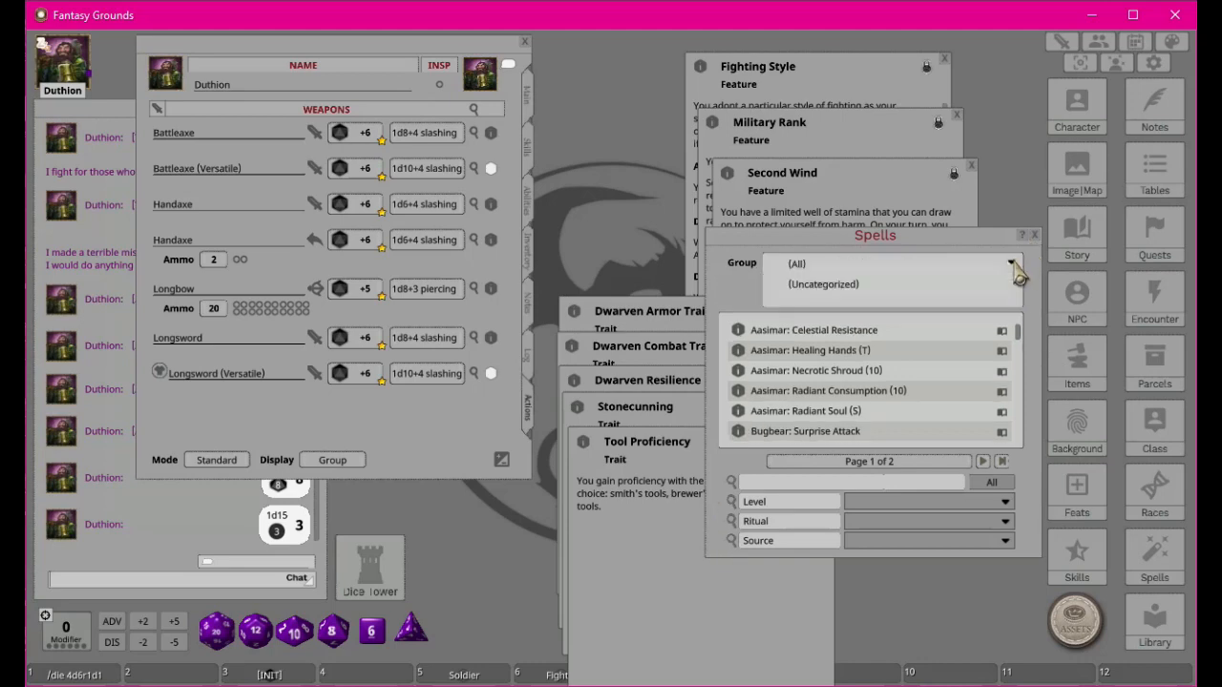
{"action": "left_click", "coordinate": [1012, 265]}
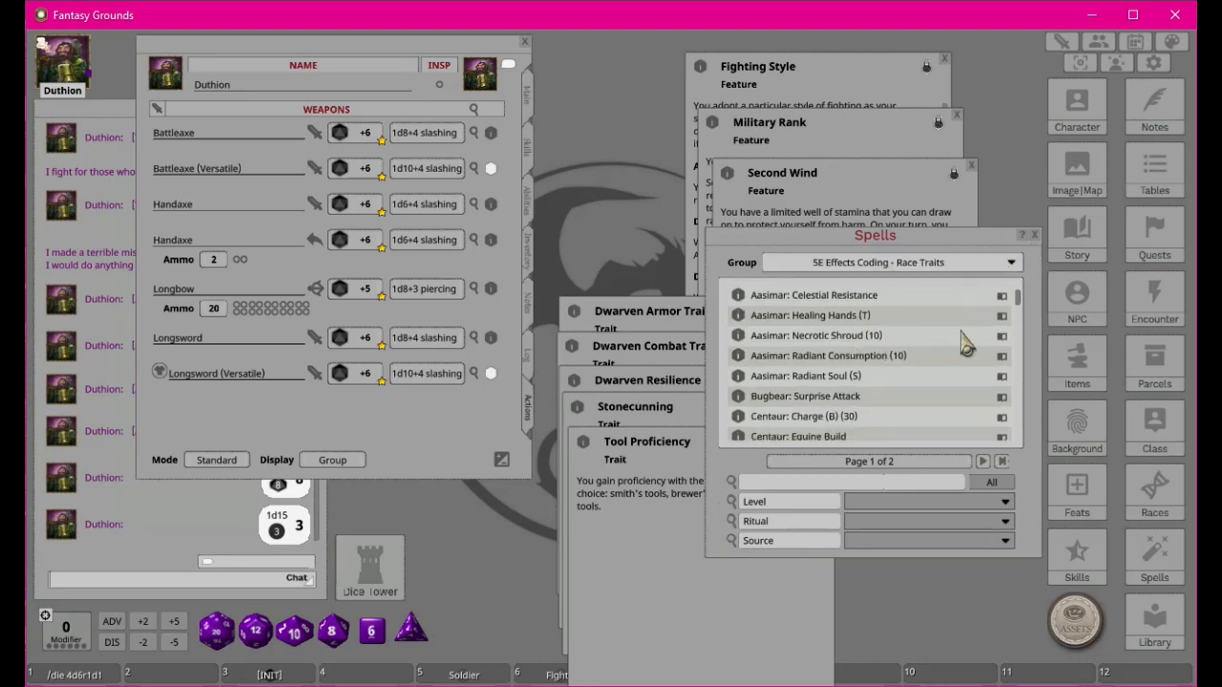
{"action": "left_click", "coordinate": [1015, 267]}
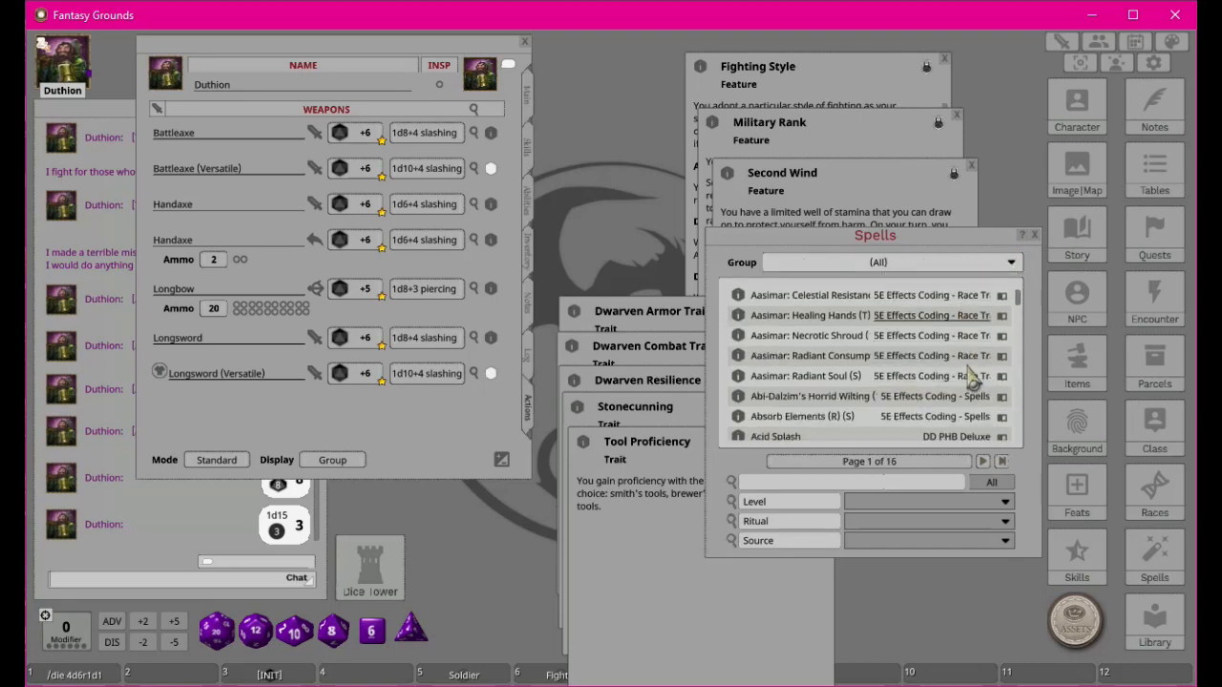
Step: Filter the spell list to the 5E Effects Coding - Class Features group and shift its window toward the character sheet
{"action": "scroll", "coordinate": [972, 417], "scroll_direction": "down", "scroll_amount": 3}
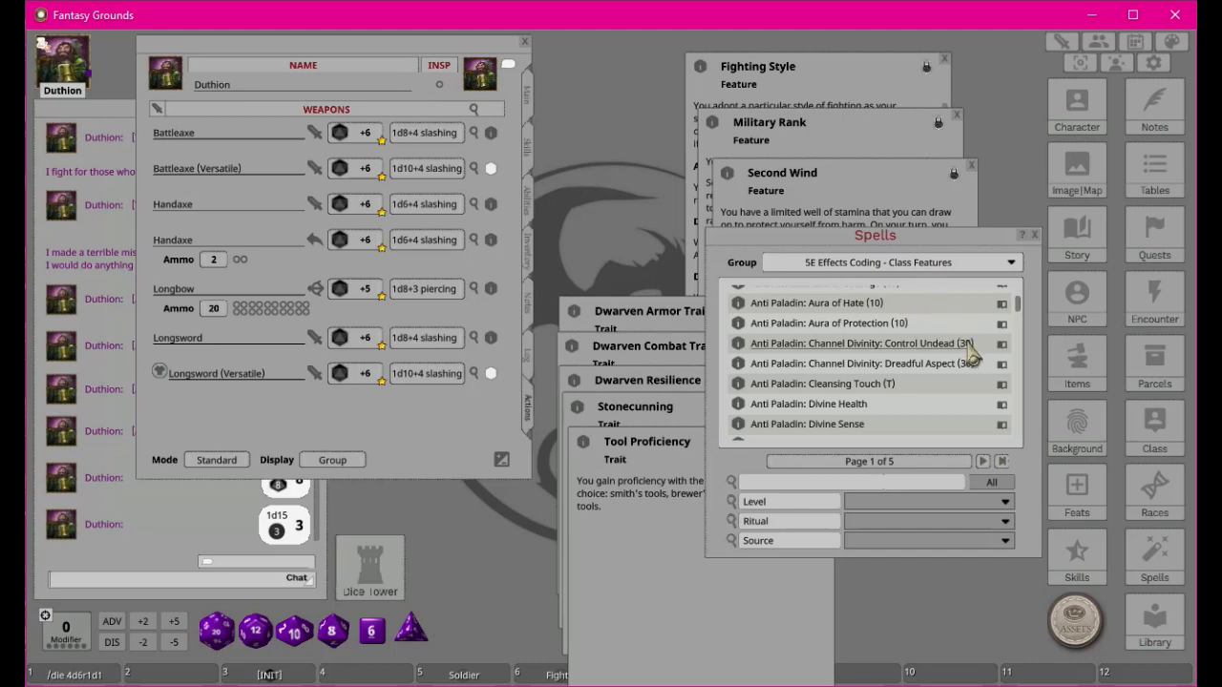
{"action": "left_click_drag", "start_coordinate": [867, 241], "coordinate": [840, 254]}
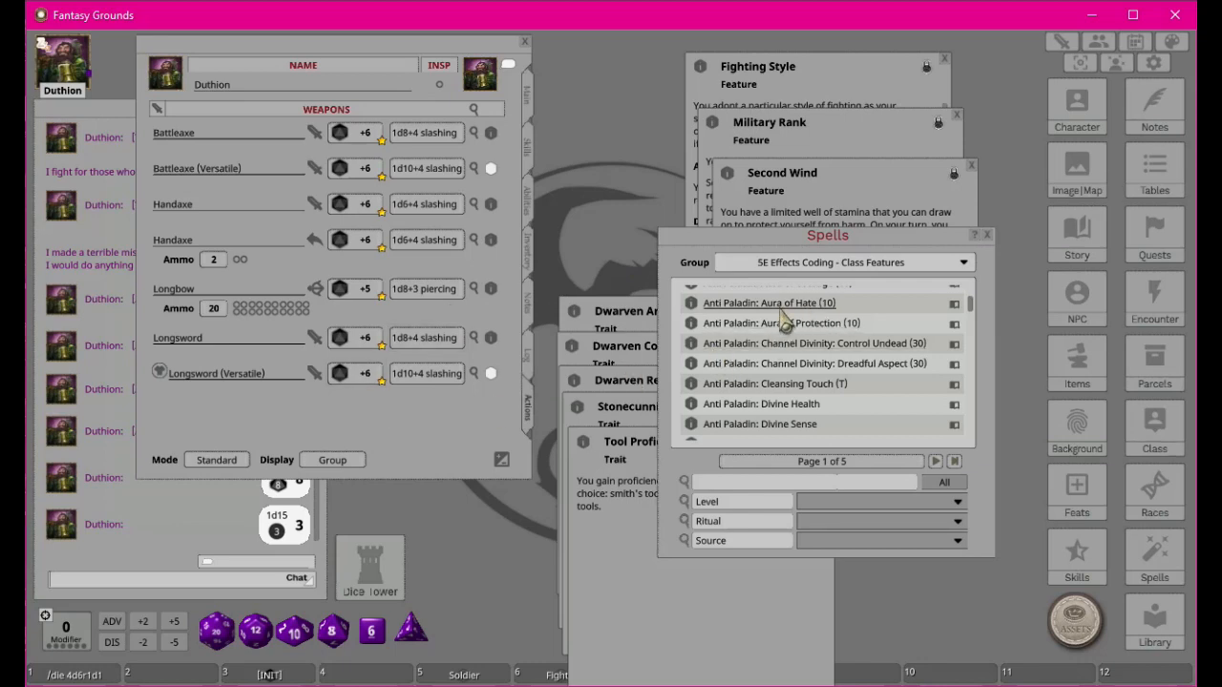
{"action": "scroll", "coordinate": [821, 329], "scroll_direction": "up", "scroll_amount": 1}
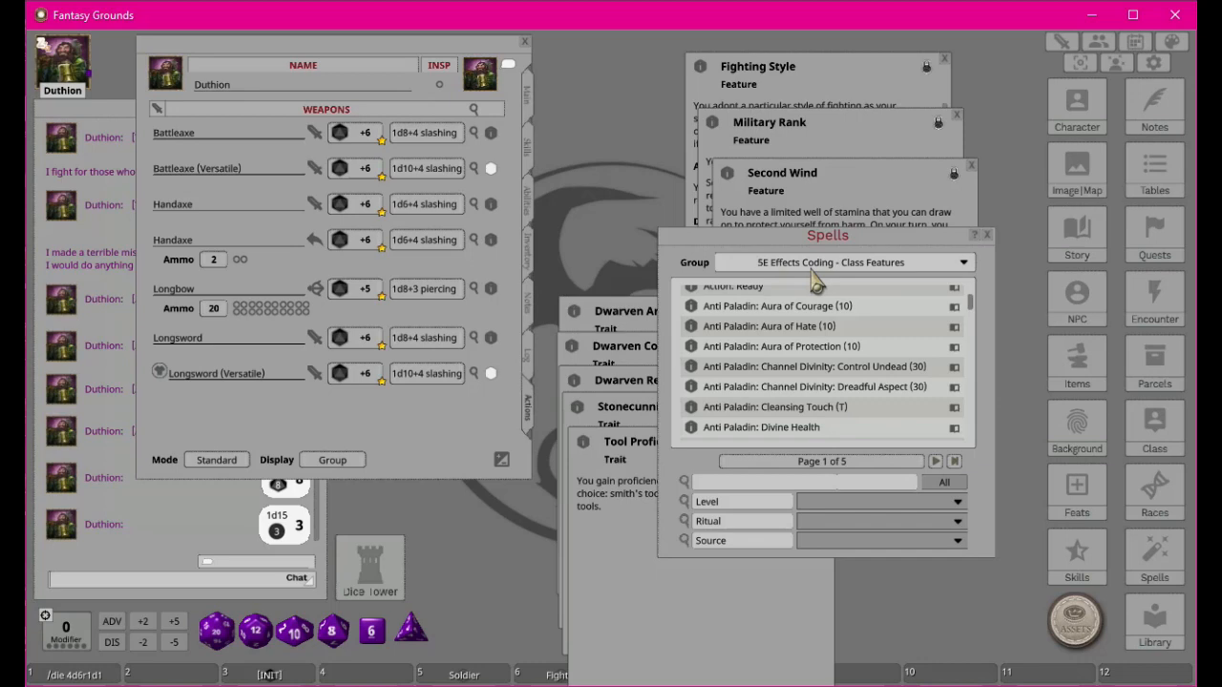
Step: Filter the class features by the source Fighter
{"action": "left_click", "coordinate": [822, 546]}
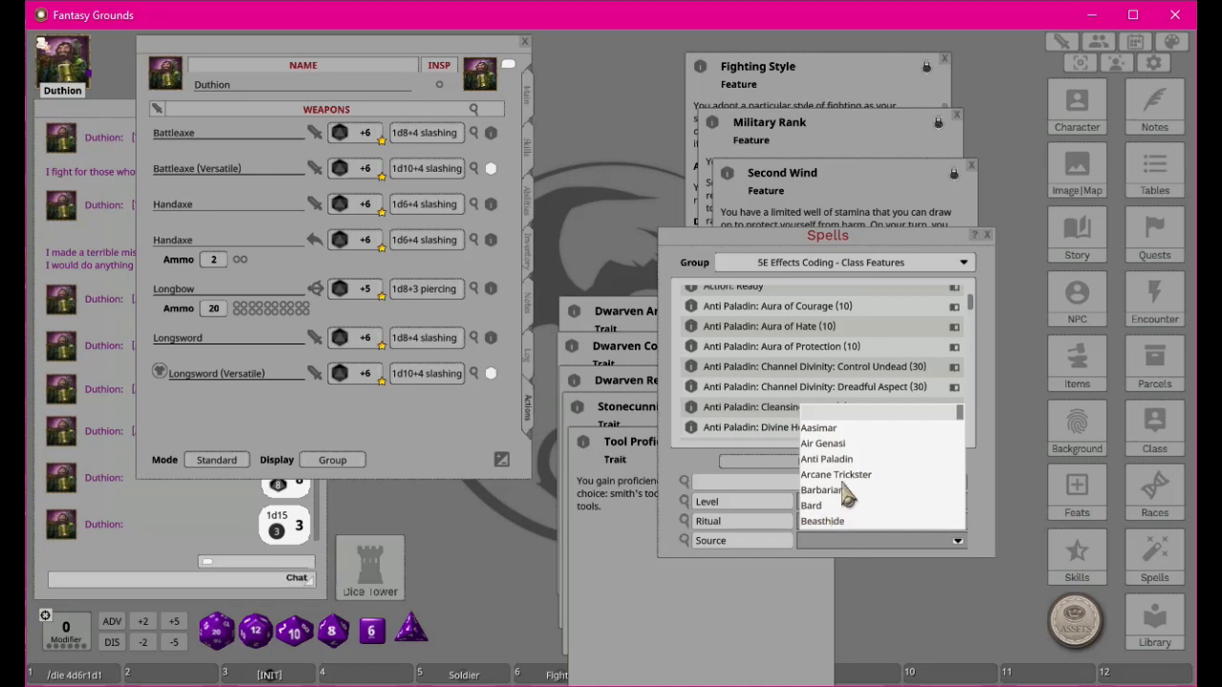
{"action": "scroll", "coordinate": [845, 487], "scroll_direction": "down", "scroll_amount": 3}
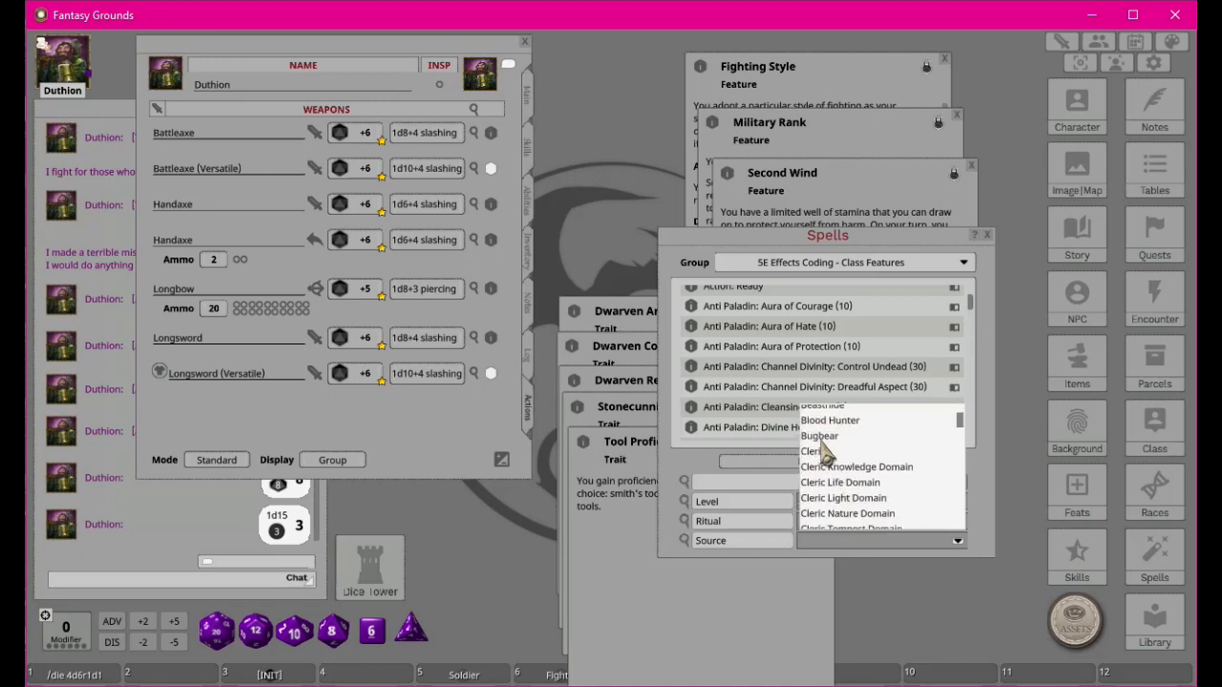
{"action": "scroll", "coordinate": [844, 470], "scroll_direction": "down", "scroll_amount": 3}
{"action": "scroll", "coordinate": [851, 487], "scroll_direction": "up", "scroll_amount": 3}
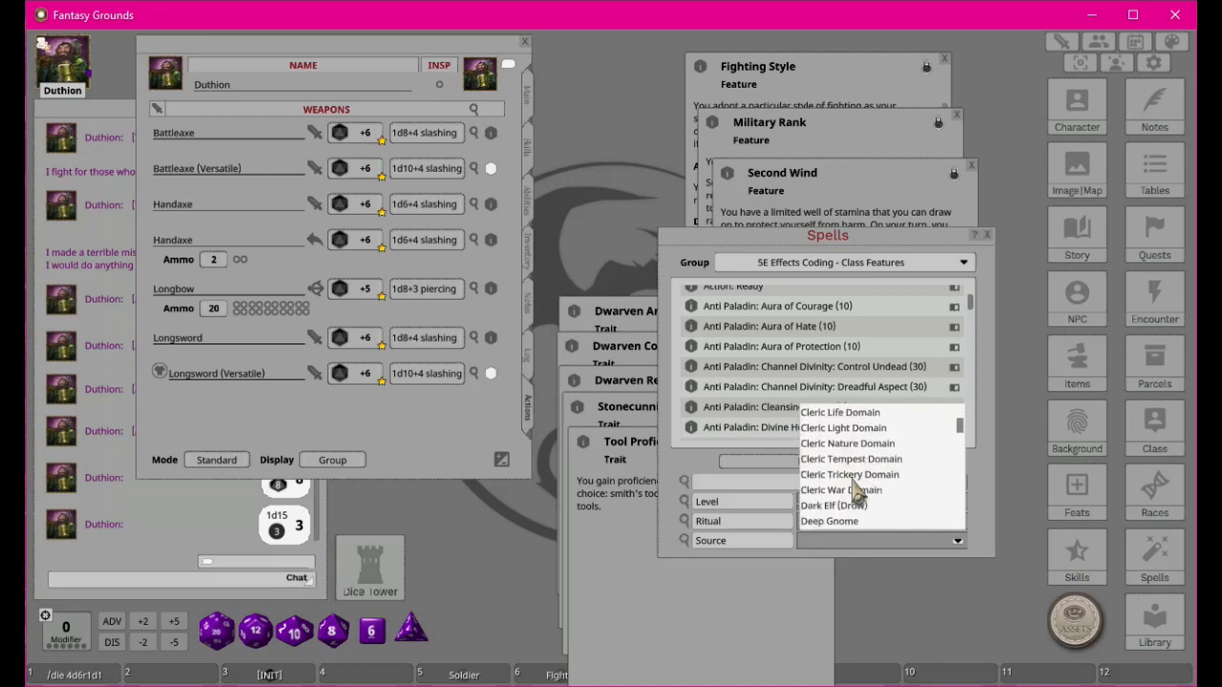
{"action": "scroll", "coordinate": [854, 492], "scroll_direction": "up", "scroll_amount": 1}
{"action": "scroll", "coordinate": [854, 491], "scroll_direction": "down", "scroll_amount": 5}
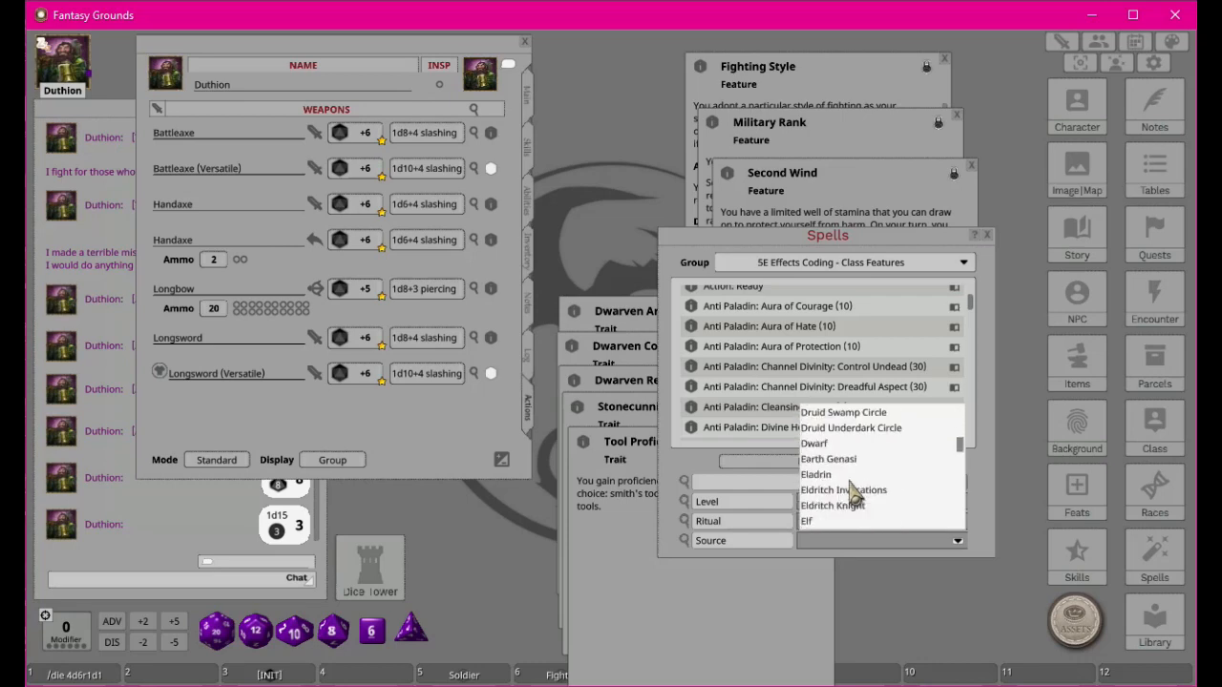
{"action": "scroll", "coordinate": [853, 492], "scroll_direction": "down", "scroll_amount": 2}
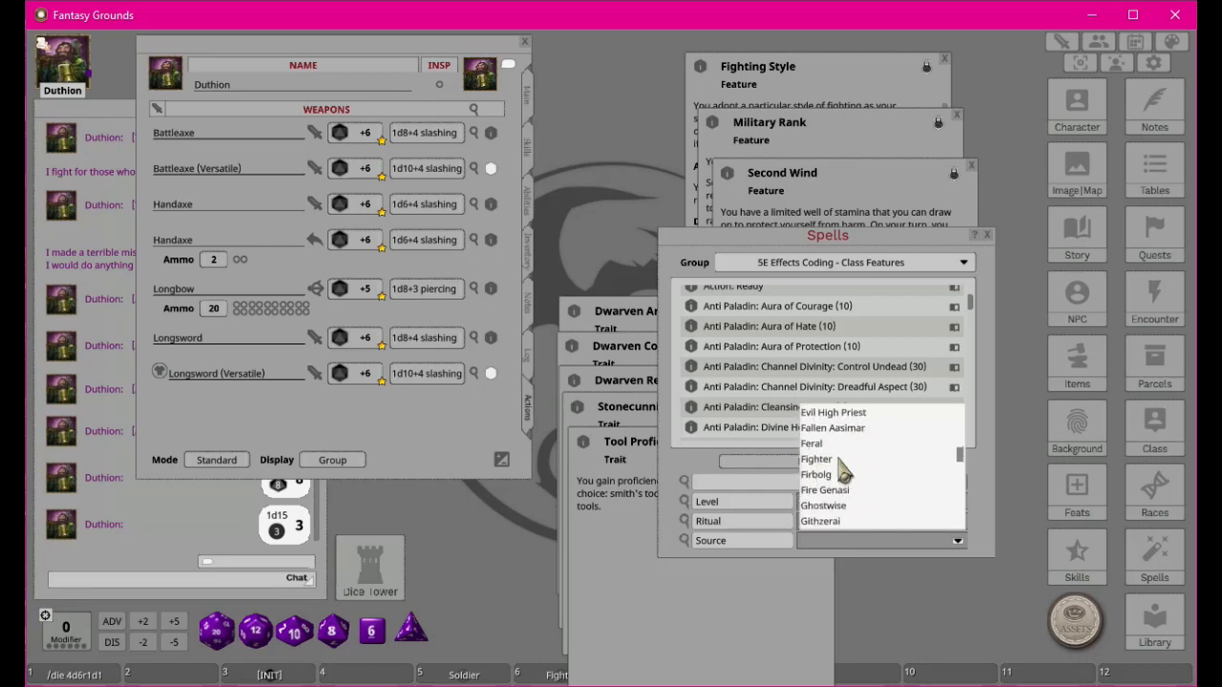
{"action": "left_click", "coordinate": [844, 470]}
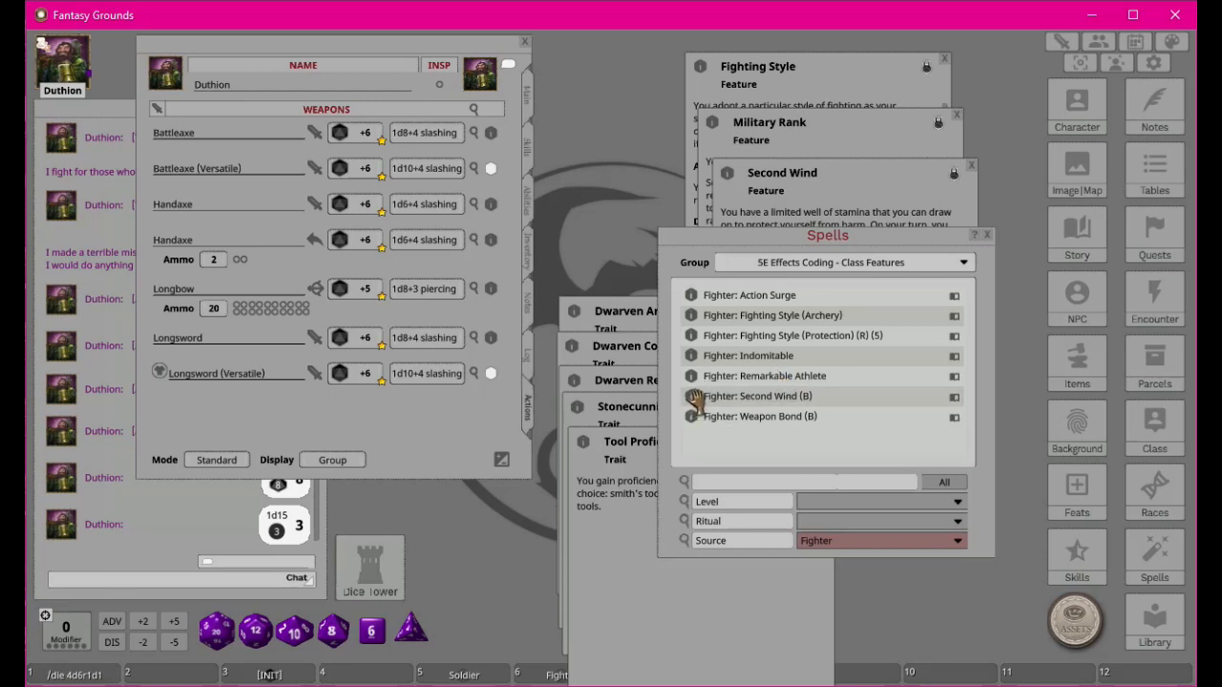
Step: Bring the Second Wind feature description to the front for reading and close it
{"action": "left_click", "coordinate": [837, 183]}
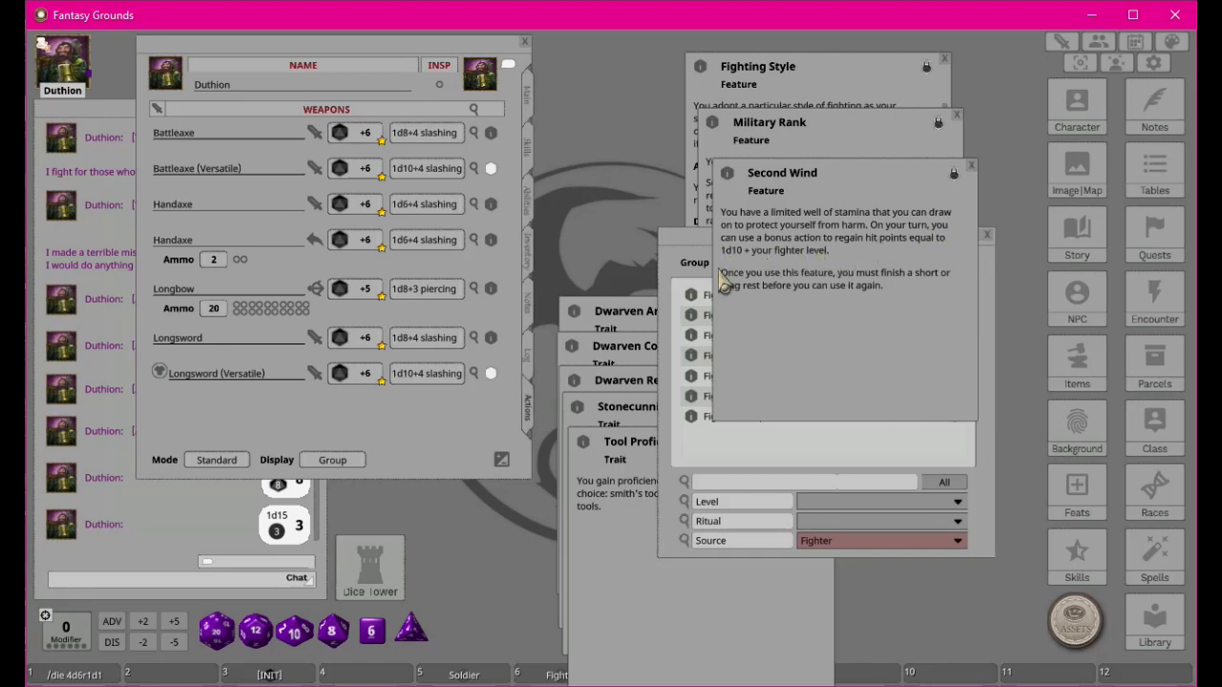
{"action": "left_click", "coordinate": [971, 167]}
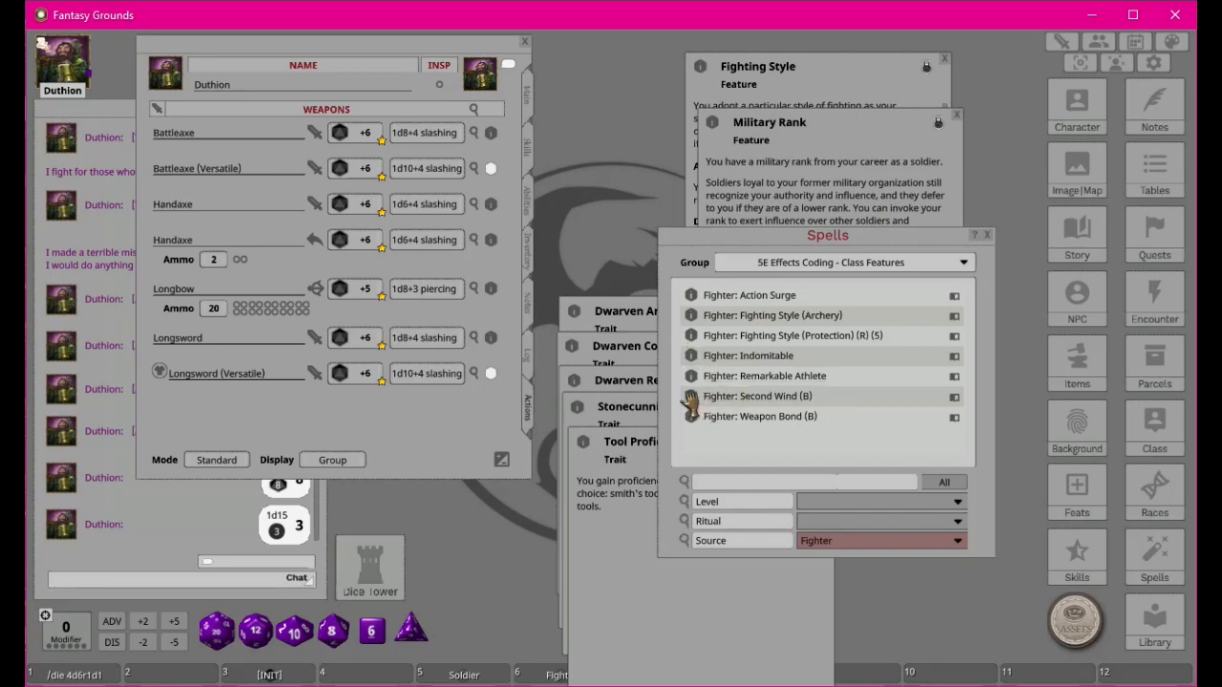
Step: Add Fighter: Second Wind (B) from the class features to the character's actions and check its heal settings
{"action": "left_click_drag", "start_coordinate": [690, 401], "coordinate": [260, 435]}
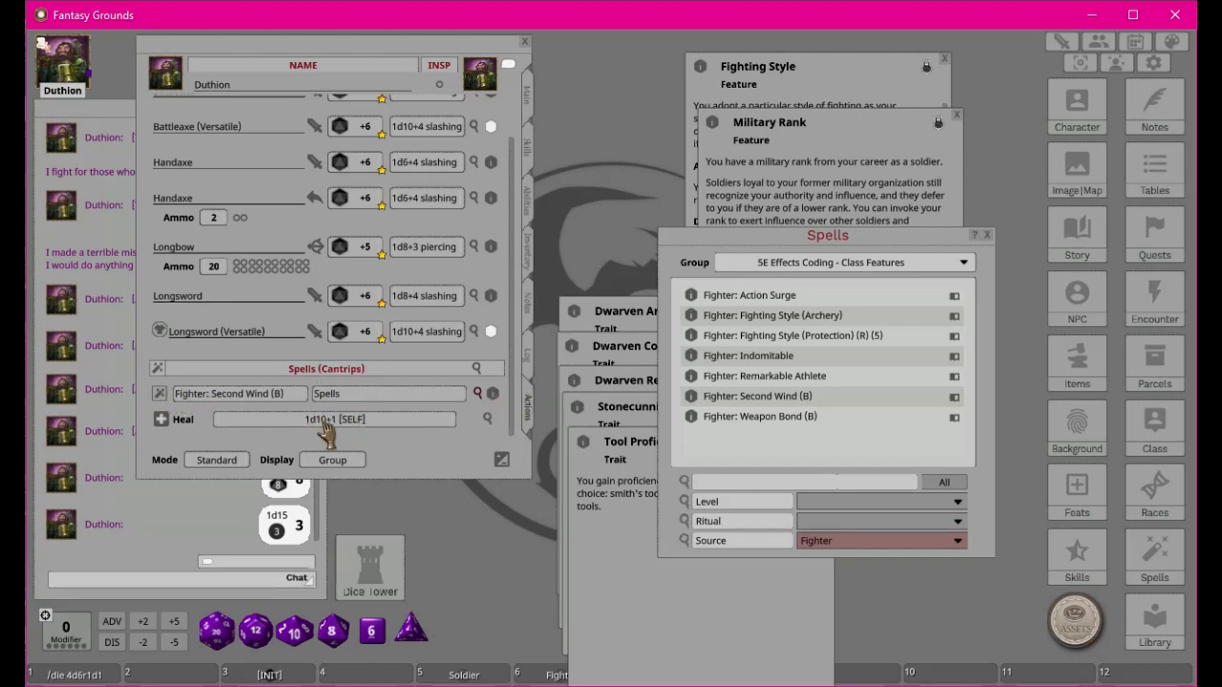
{"action": "left_click", "coordinate": [487, 419]}
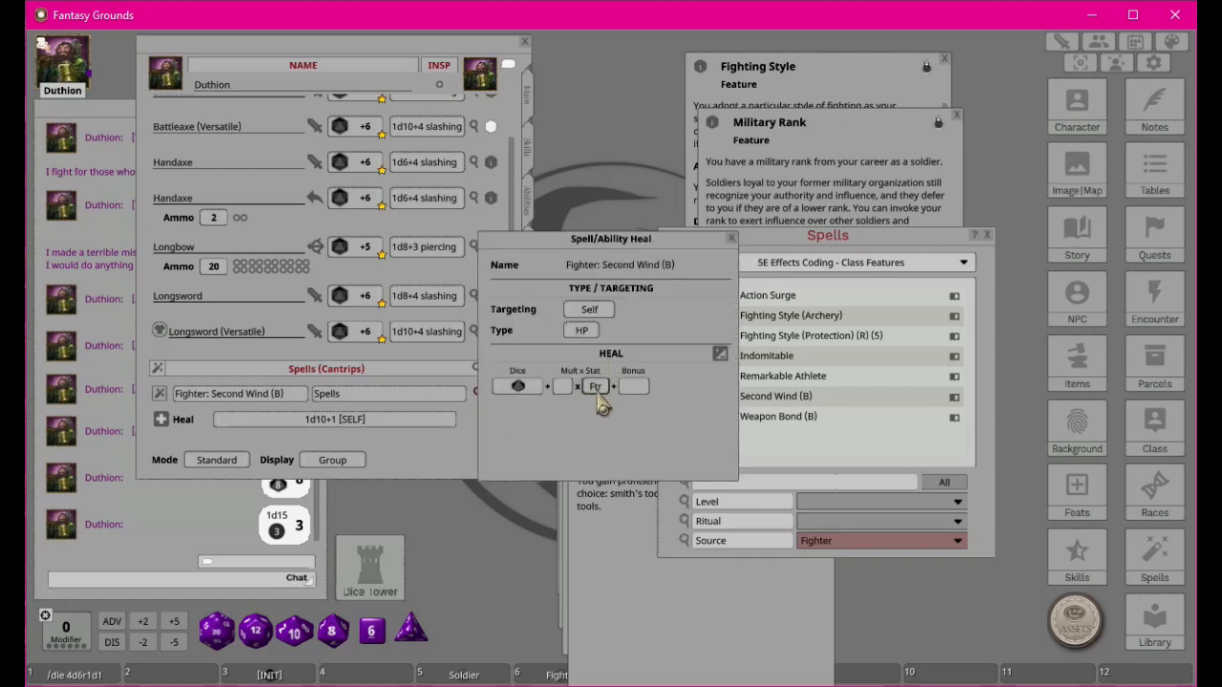
{"action": "left_click", "coordinate": [732, 239]}
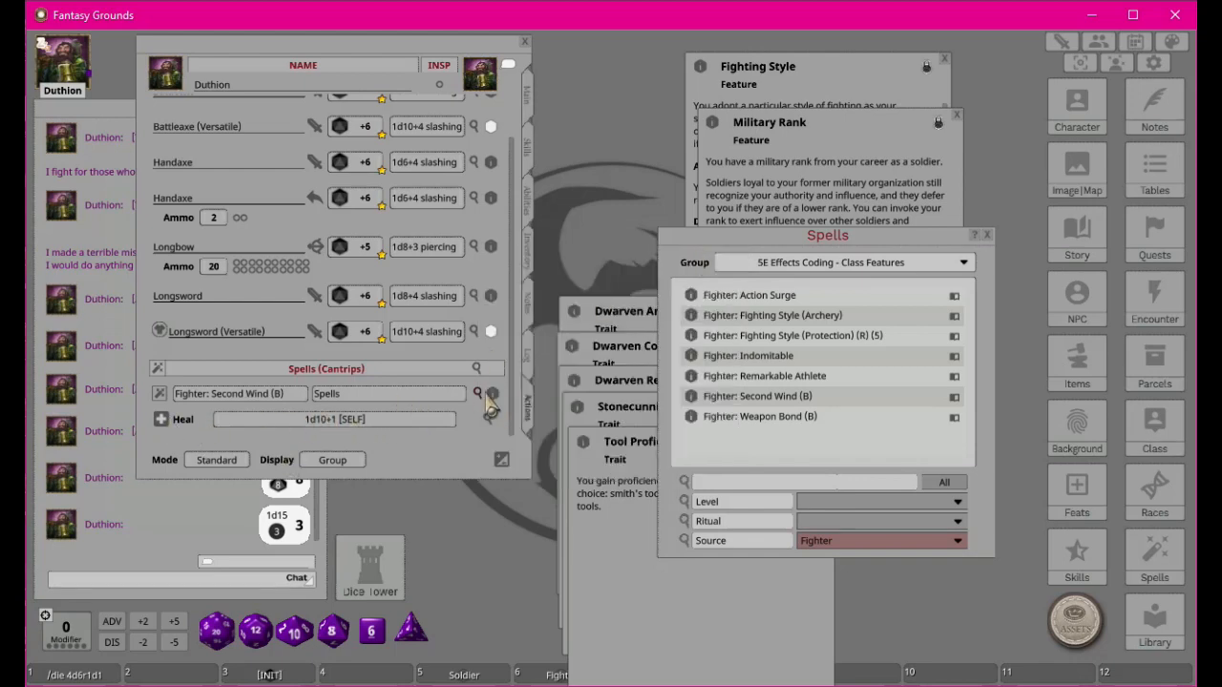
{"action": "left_click", "coordinate": [478, 394]}
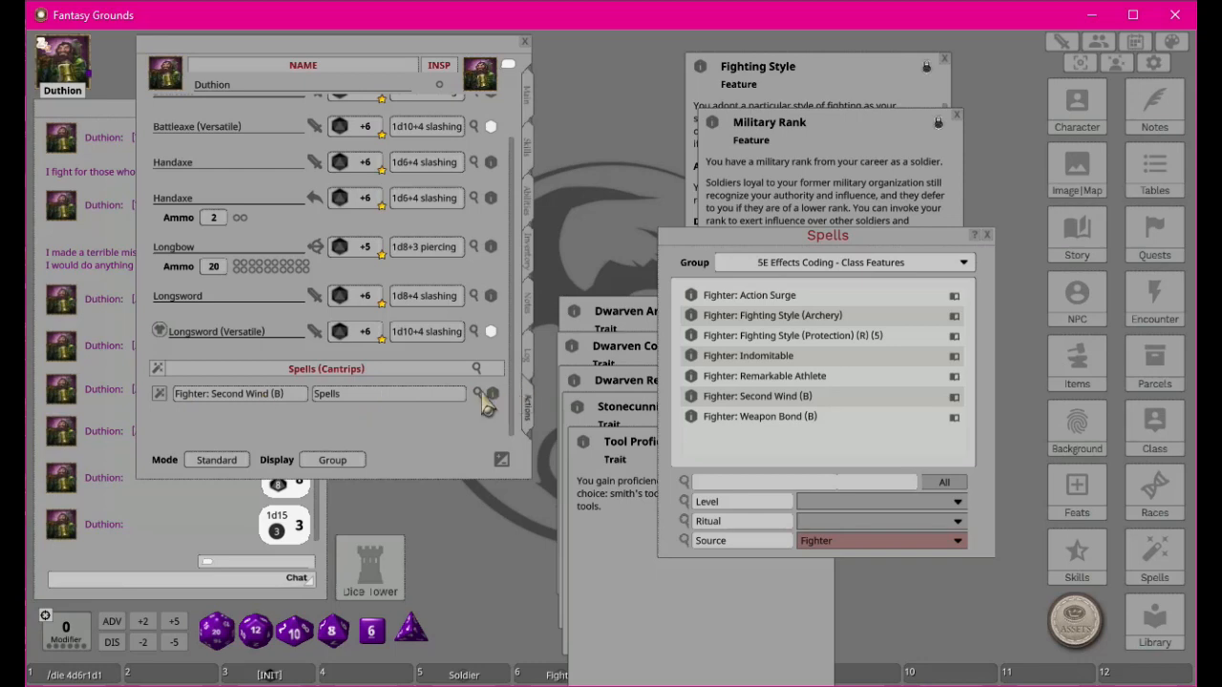
Step: Set Second Wind's ability group to Class Features and delete the leftover Spells group
{"action": "left_click", "coordinate": [350, 395]}
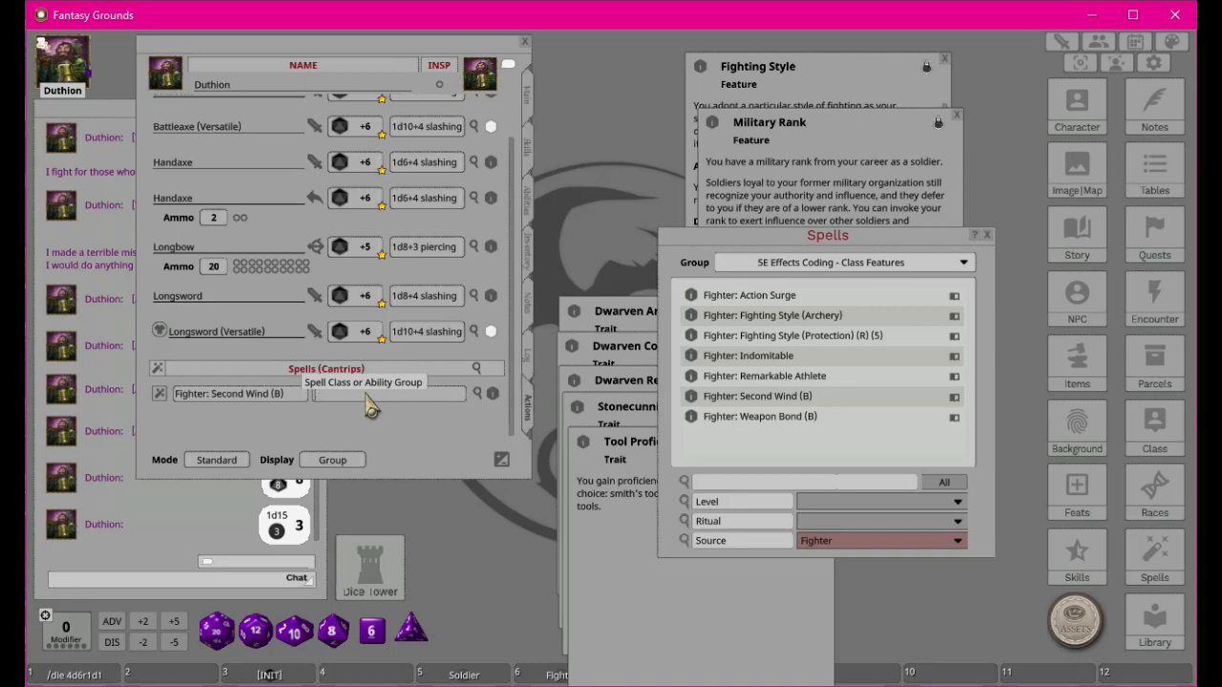
{"action": "type", "text": "Class Features"}
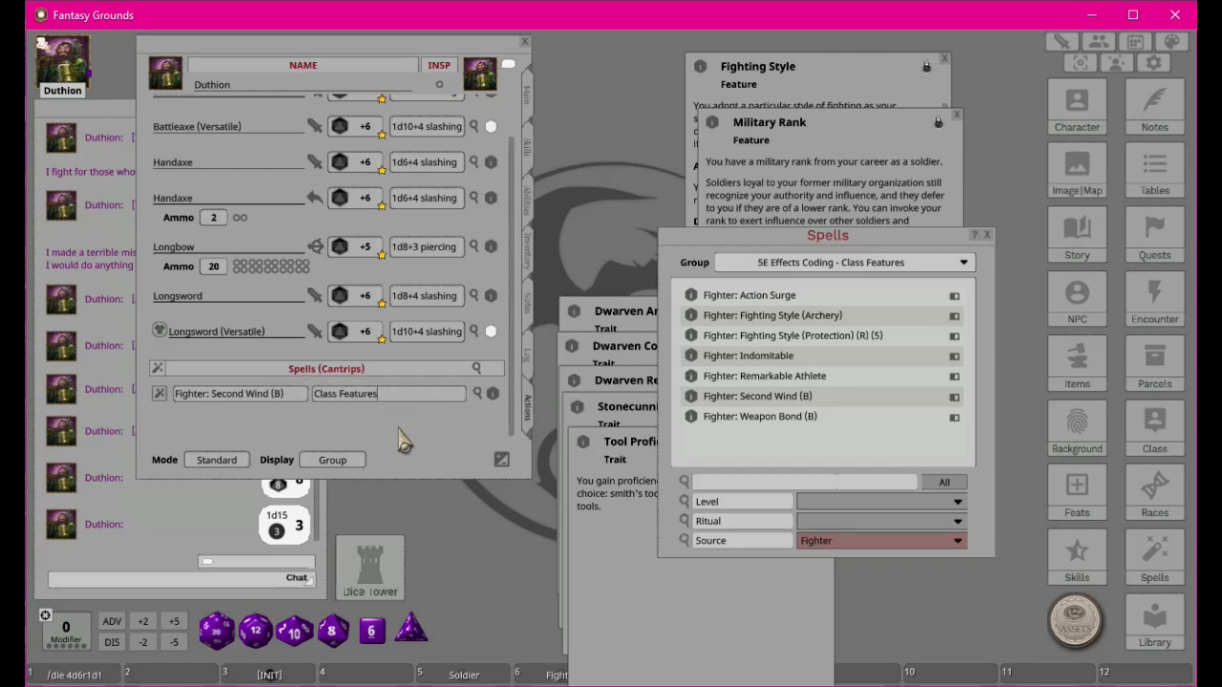
{"action": "left_click", "coordinate": [291, 393]}
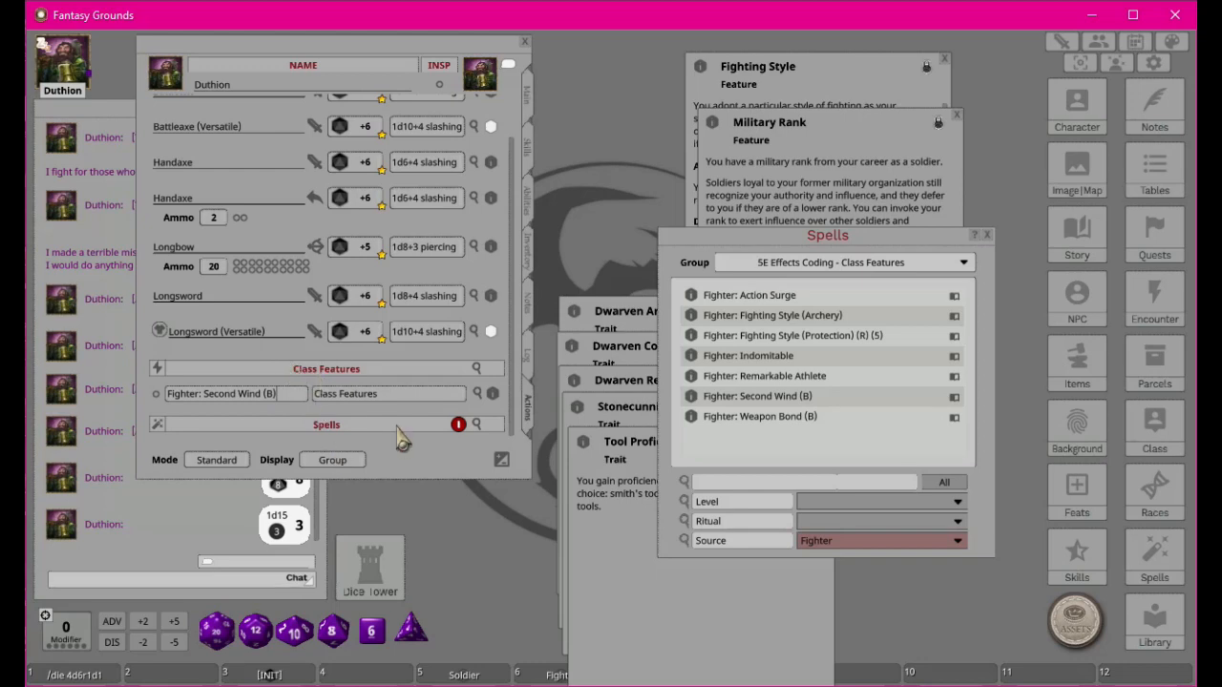
{"action": "left_click", "coordinate": [458, 424]}
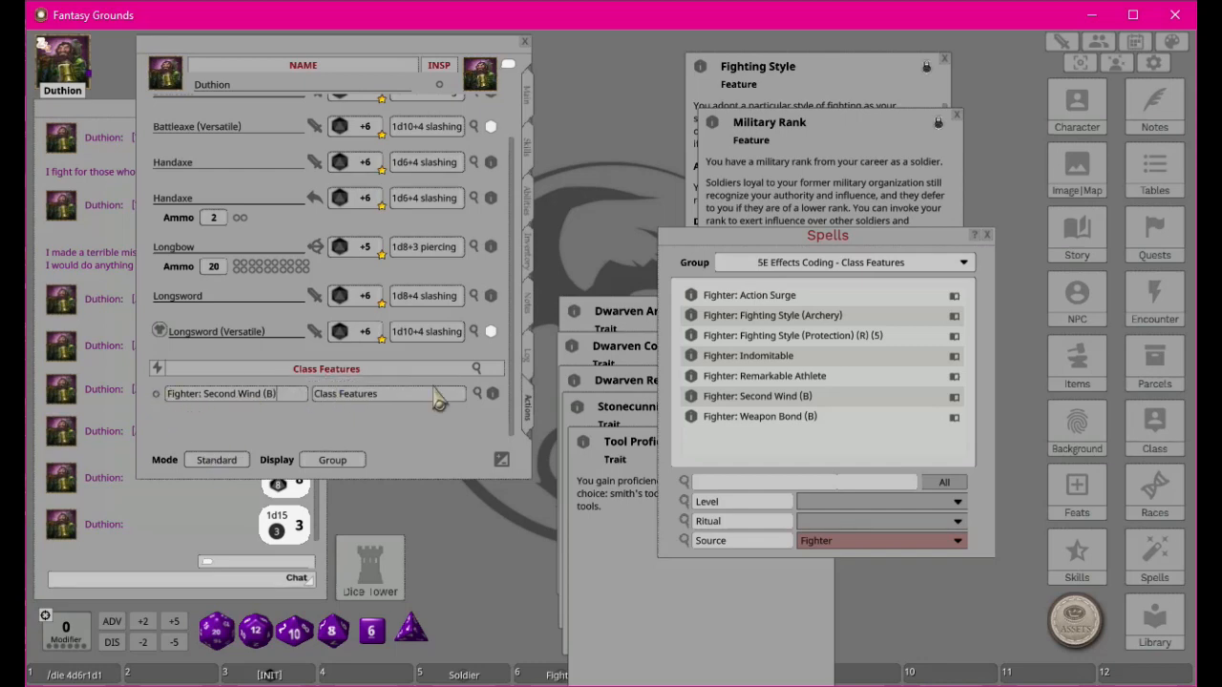
Step: Expand Second Wind under Class Features, review its heal action's targeting and dice settings, and collapse it again
{"action": "left_click", "coordinate": [476, 394]}
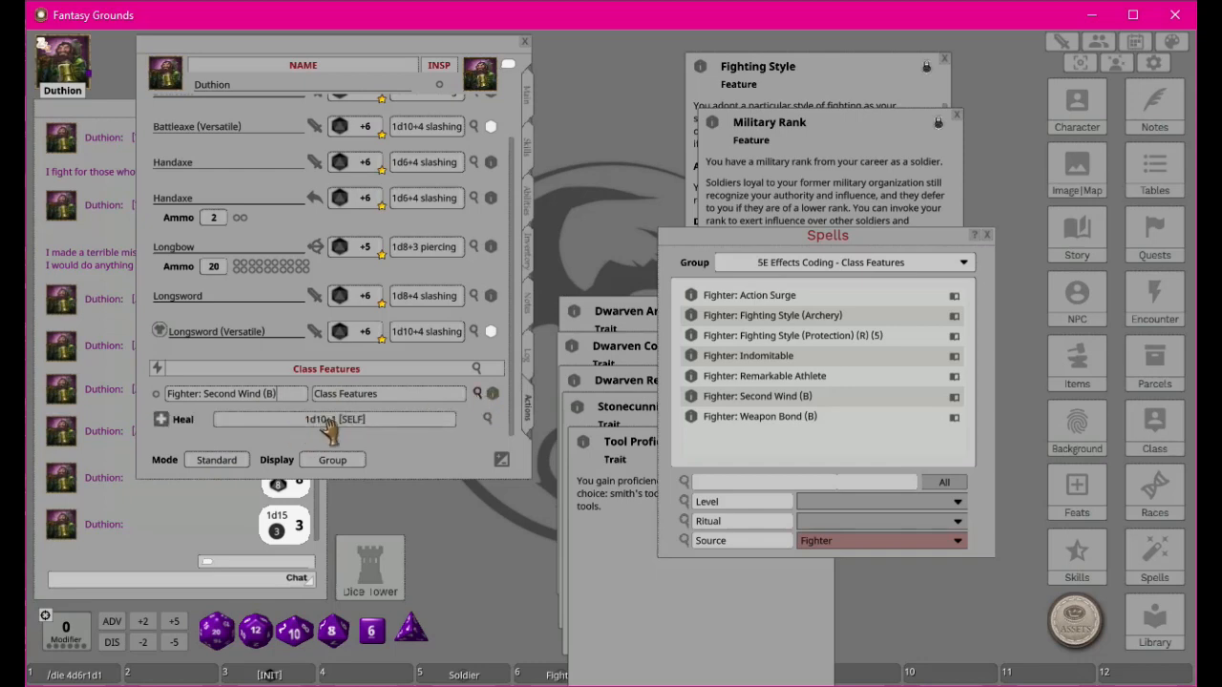
{"action": "left_click", "coordinate": [488, 422]}
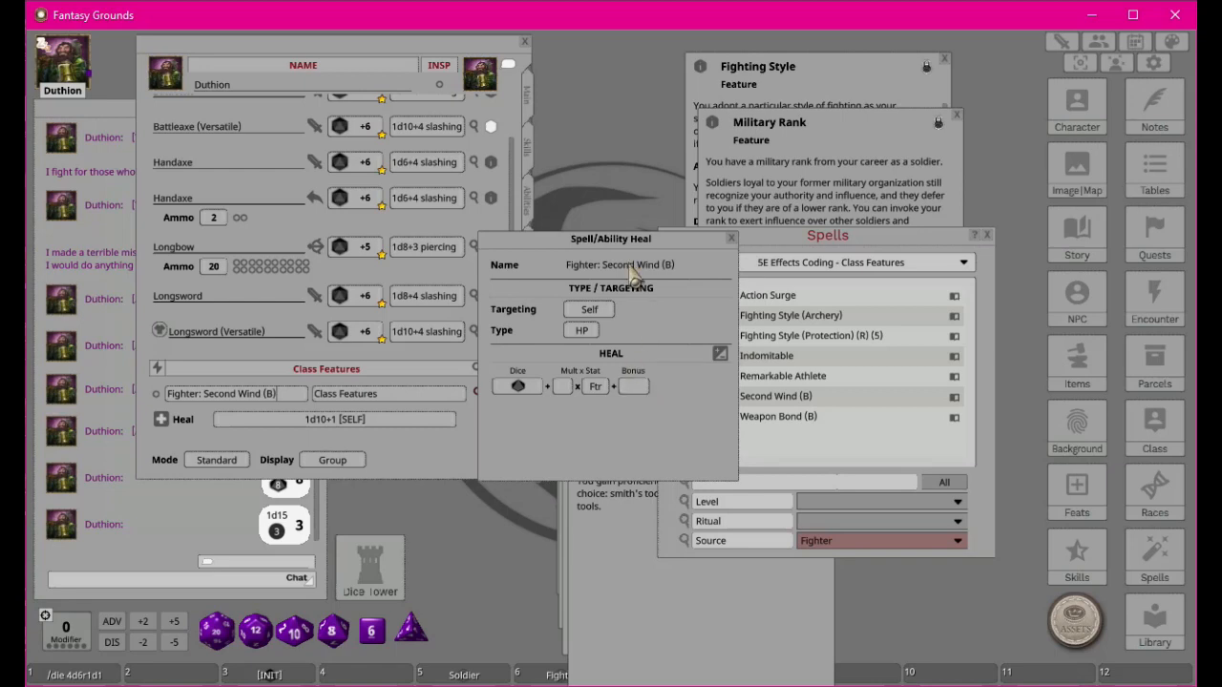
{"action": "left_click", "coordinate": [732, 239]}
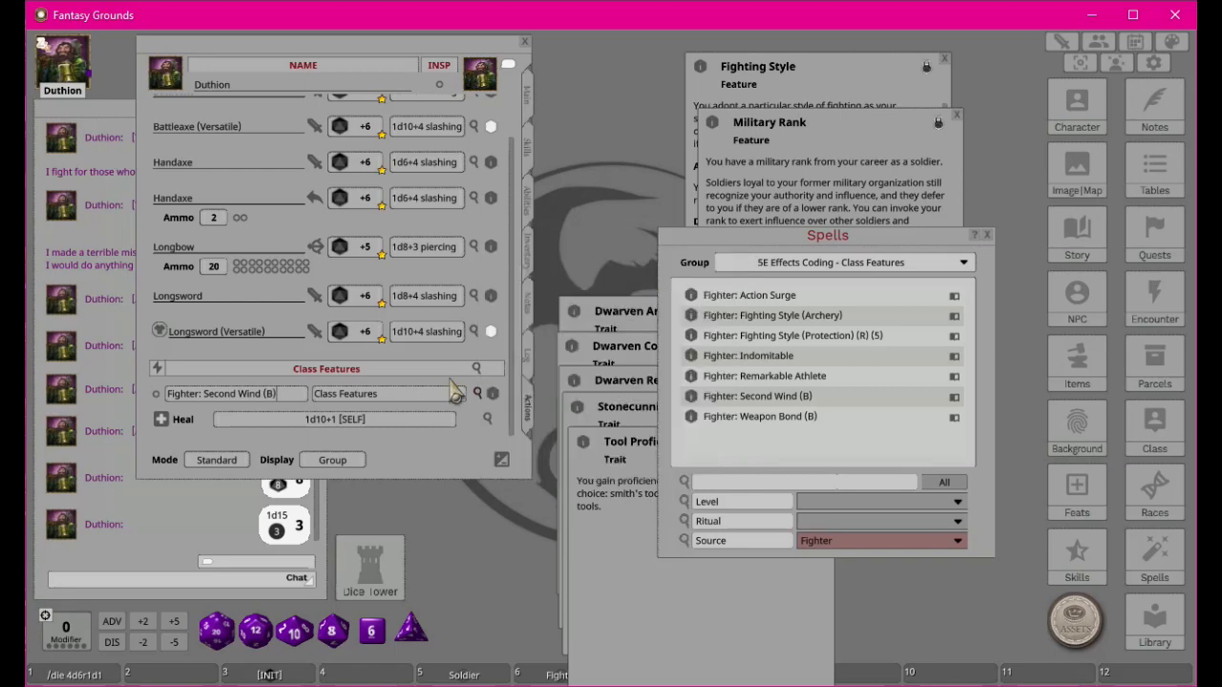
{"action": "left_click", "coordinate": [487, 418]}
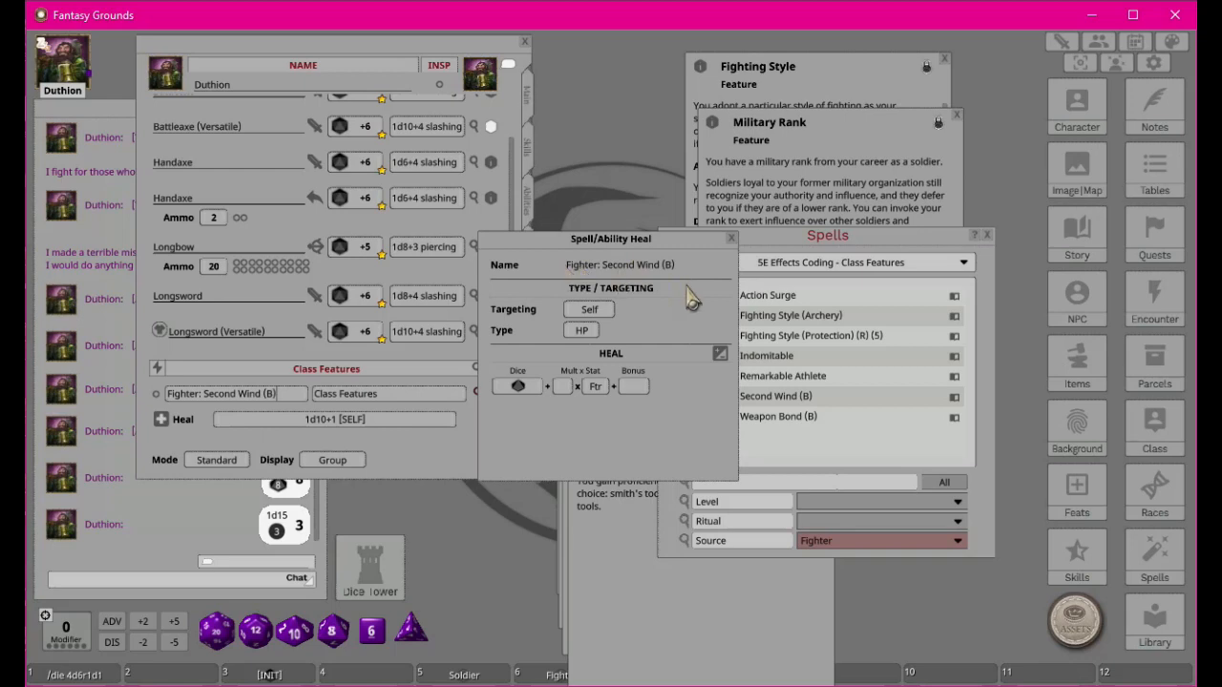
{"action": "left_click", "coordinate": [732, 238]}
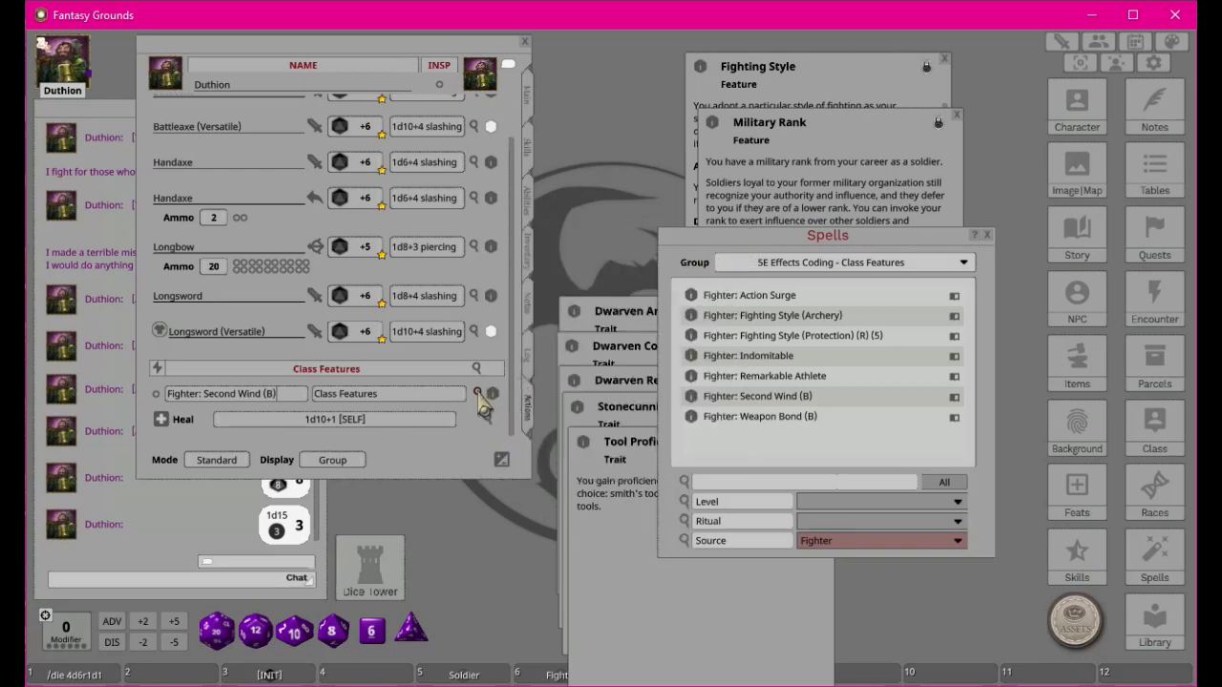
{"action": "left_click", "coordinate": [478, 395]}
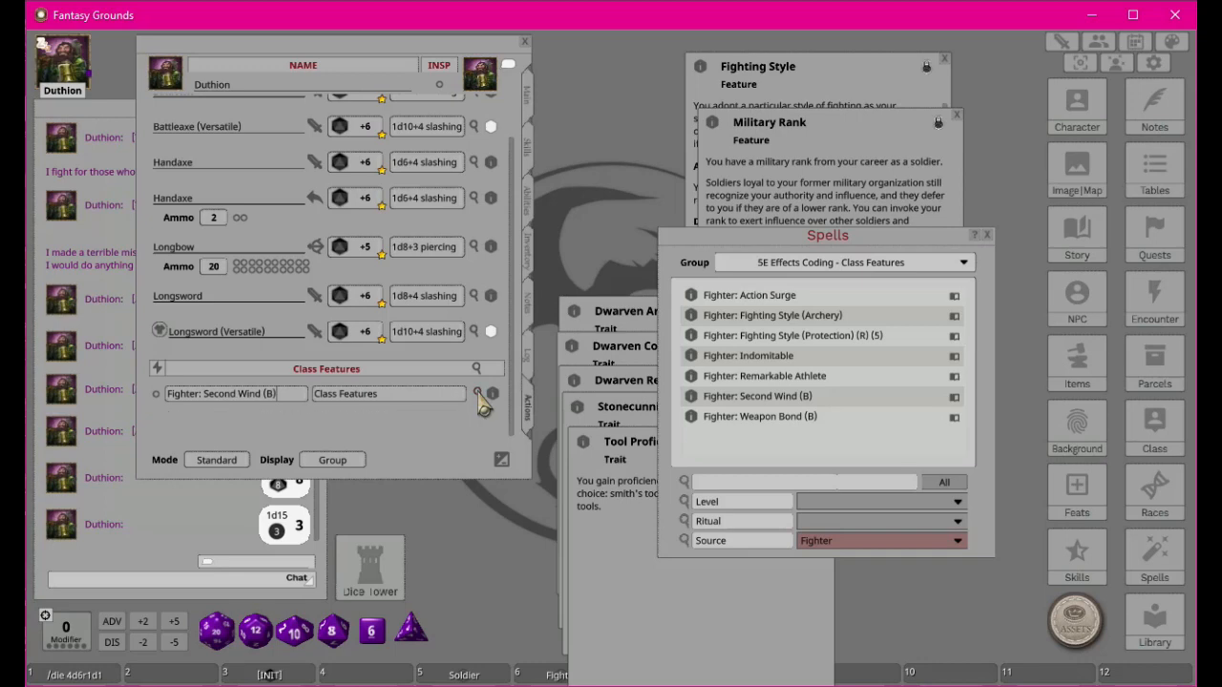
Step: Switch the actions to Preparation mode and review Second Wind's details and heal settings
{"action": "right_click", "coordinate": [294, 405]}
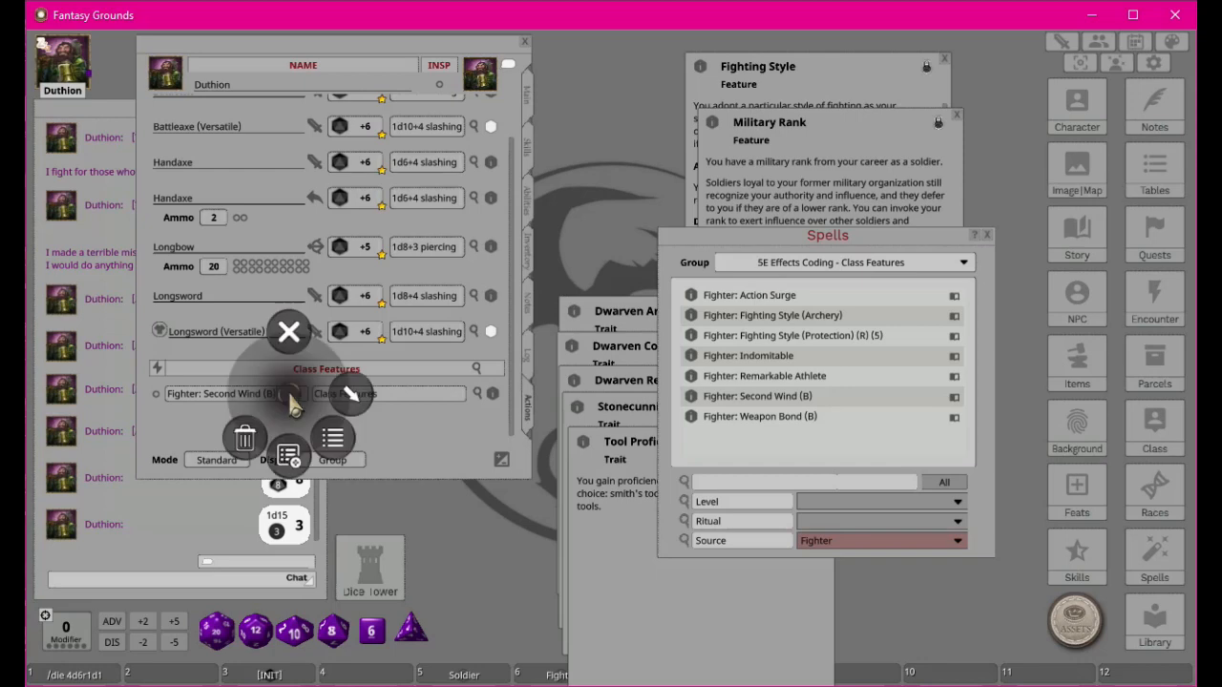
{"action": "left_click", "coordinate": [339, 446]}
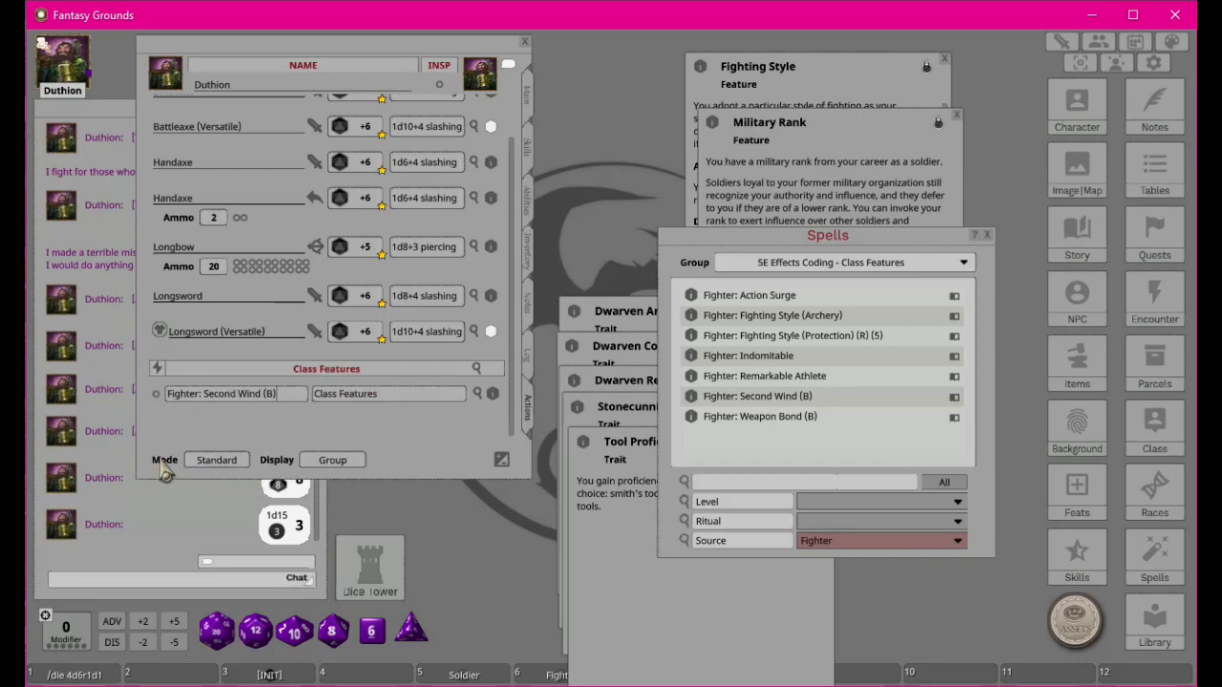
{"action": "left_click", "coordinate": [220, 461]}
{"action": "left_click", "coordinate": [219, 461]}
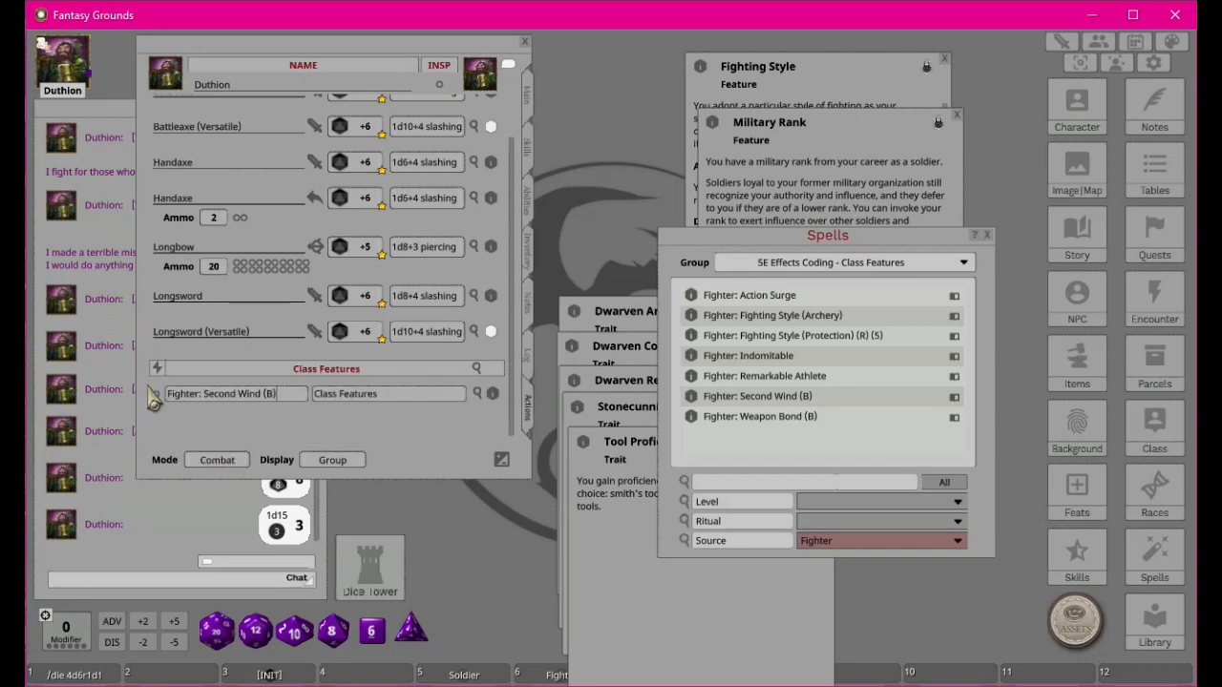
{"action": "left_click", "coordinate": [218, 461]}
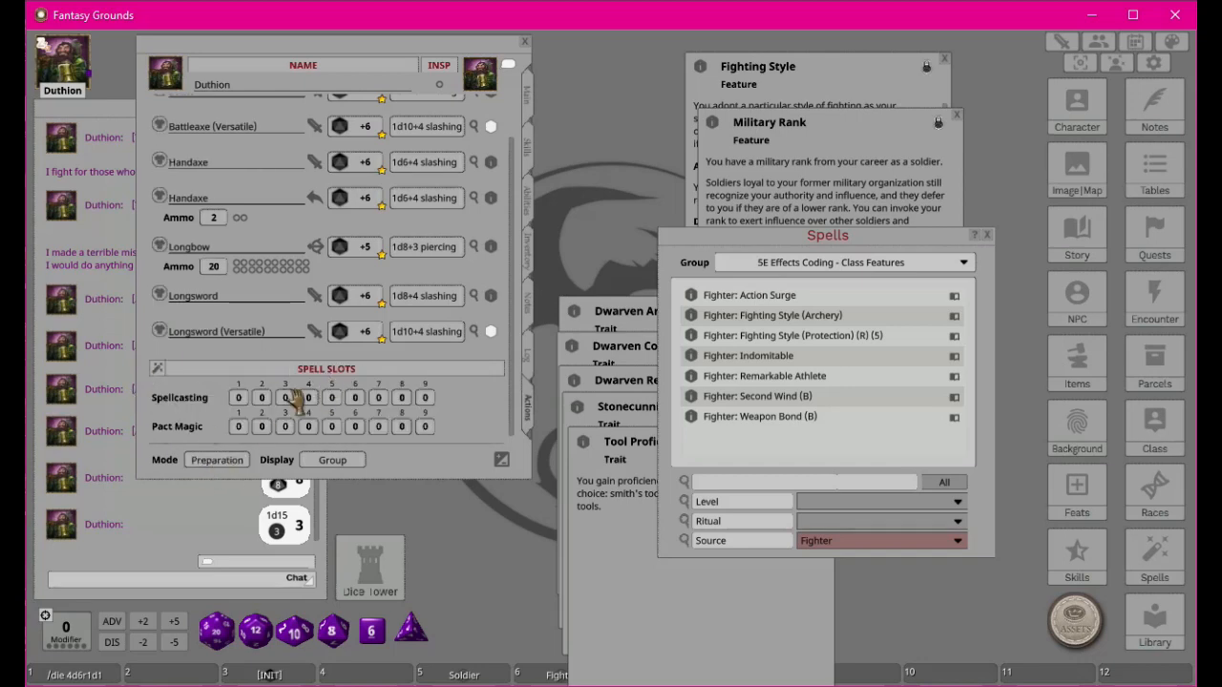
{"action": "scroll", "coordinate": [391, 379], "scroll_direction": "down", "scroll_amount": 2}
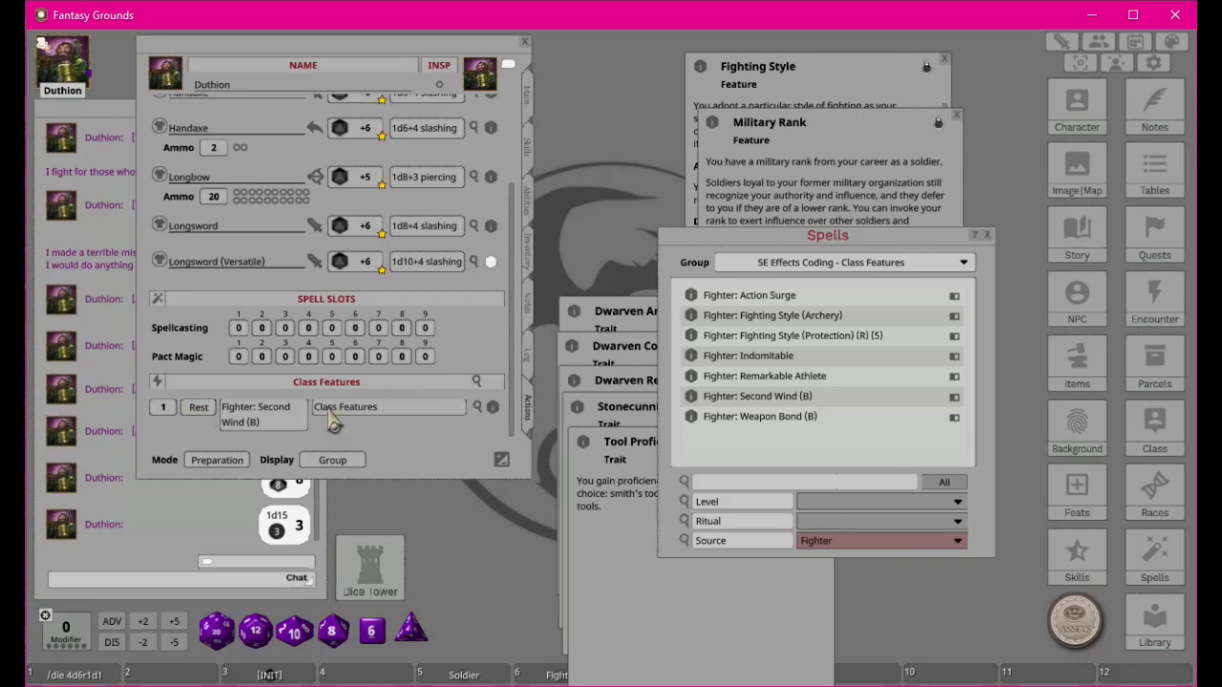
{"action": "left_click", "coordinate": [479, 410]}
{"action": "scroll", "coordinate": [505, 365], "scroll_direction": "down", "scroll_amount": 1}
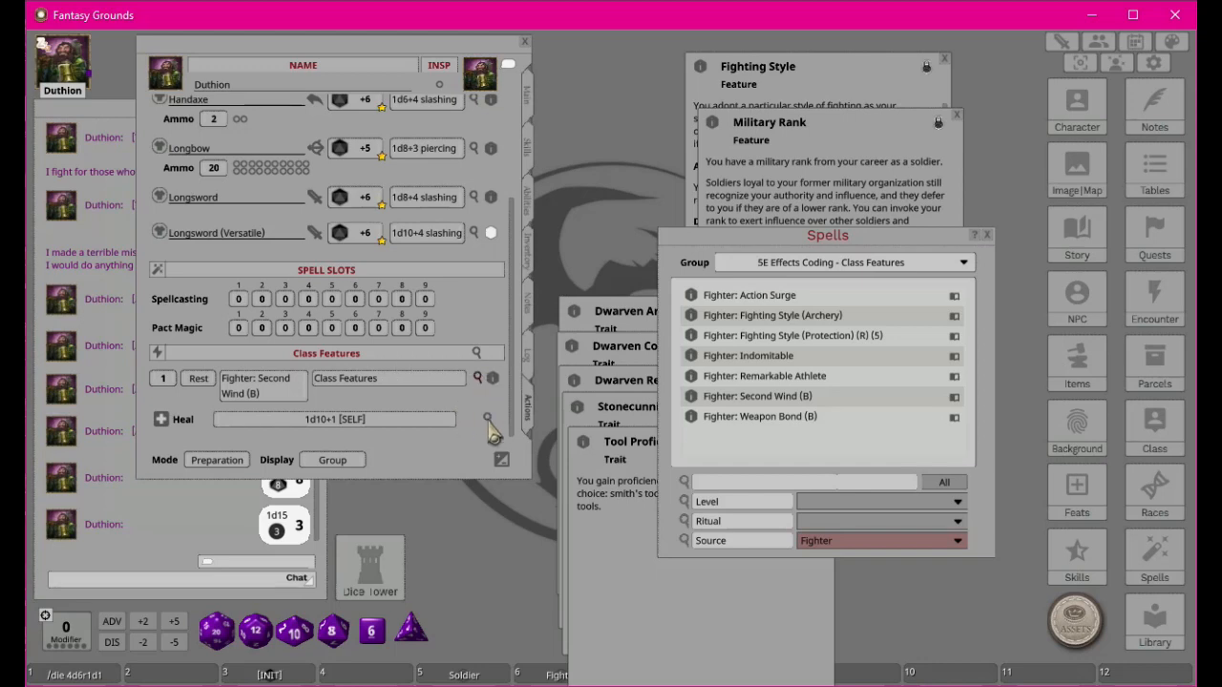
{"action": "left_click", "coordinate": [487, 420]}
{"action": "left_click", "coordinate": [731, 238]}
Step: Cycle Second Wind's usage period through Once back to Rest and check it against the feature's description
{"action": "left_click", "coordinate": [198, 382]}
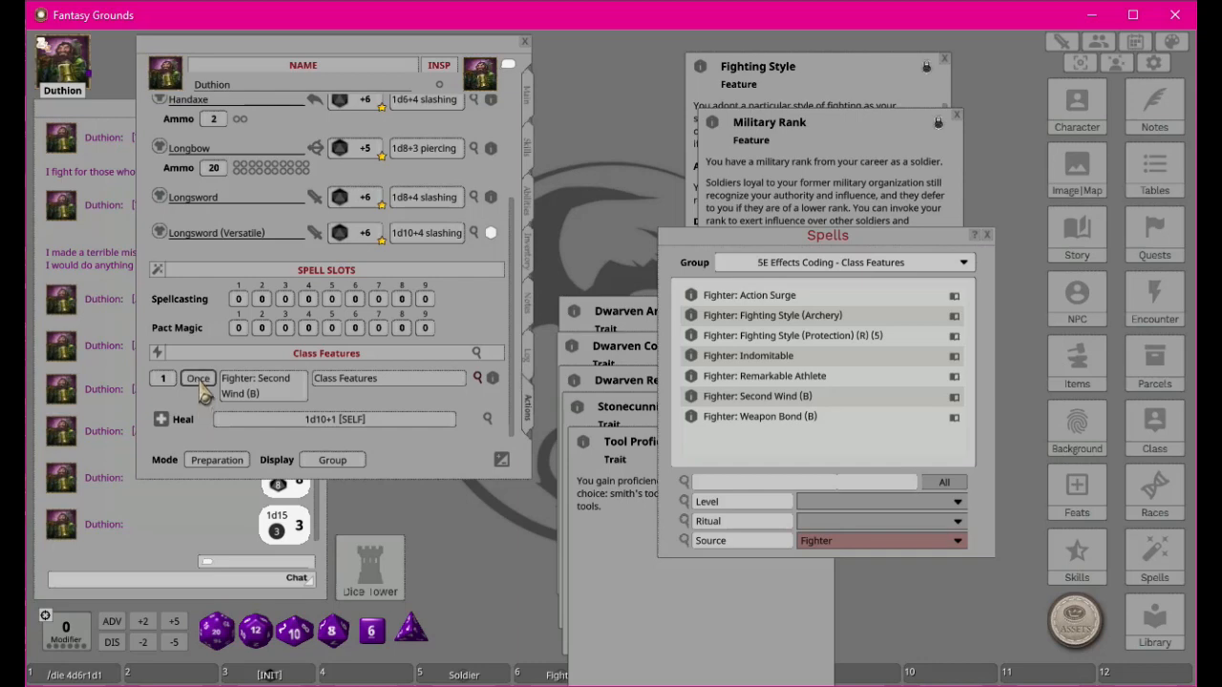
{"action": "left_click", "coordinate": [198, 381]}
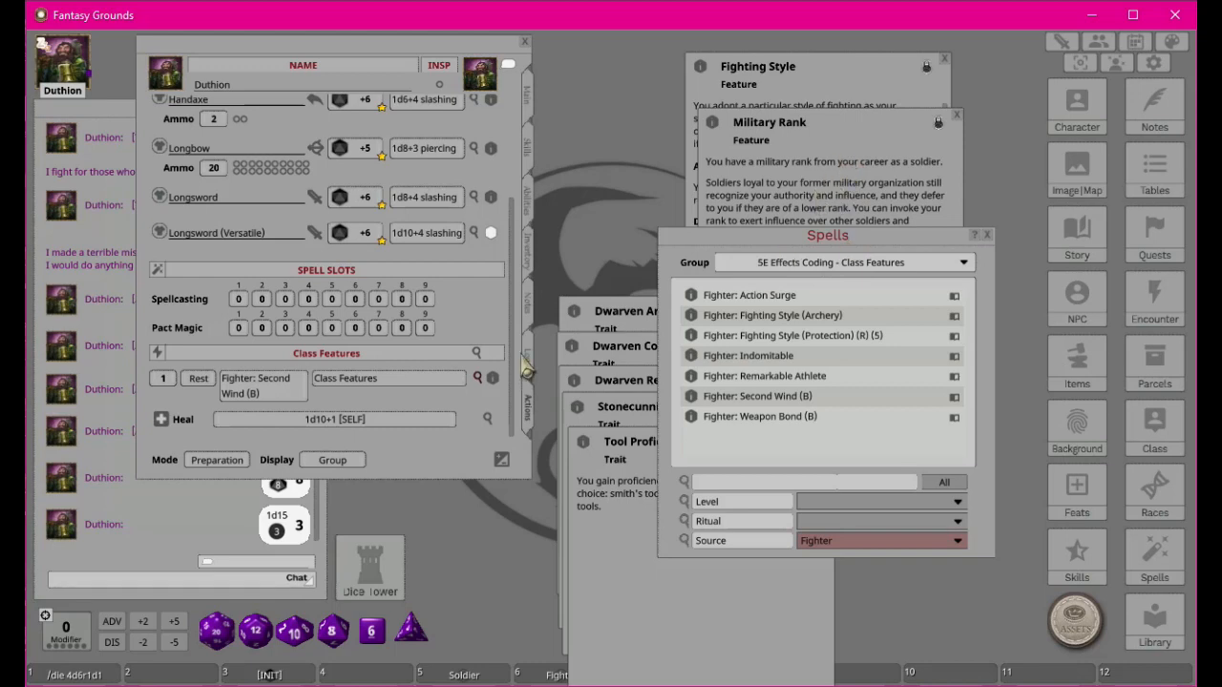
{"action": "left_click", "coordinate": [487, 380]}
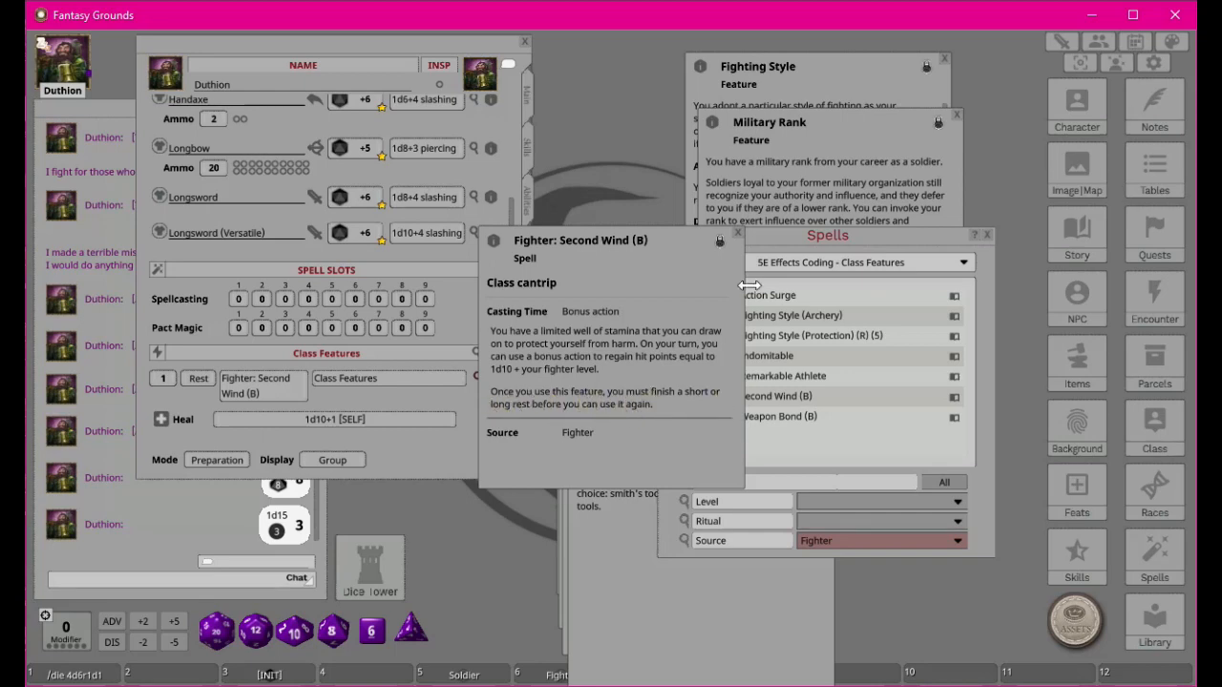
{"action": "left_click", "coordinate": [735, 233]}
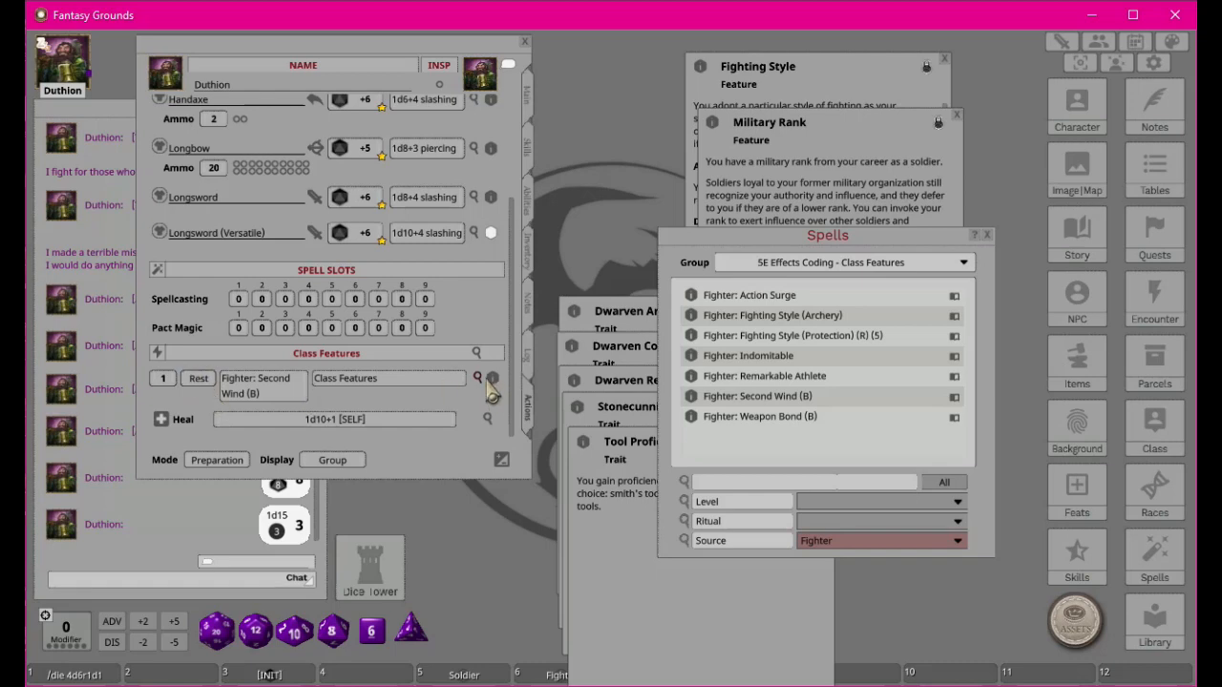
Step: Set the actions mode to Combat and the display to Actions, with Second Wind's details collapsed
{"action": "left_click", "coordinate": [217, 460]}
{"action": "left_click", "coordinate": [332, 464]}
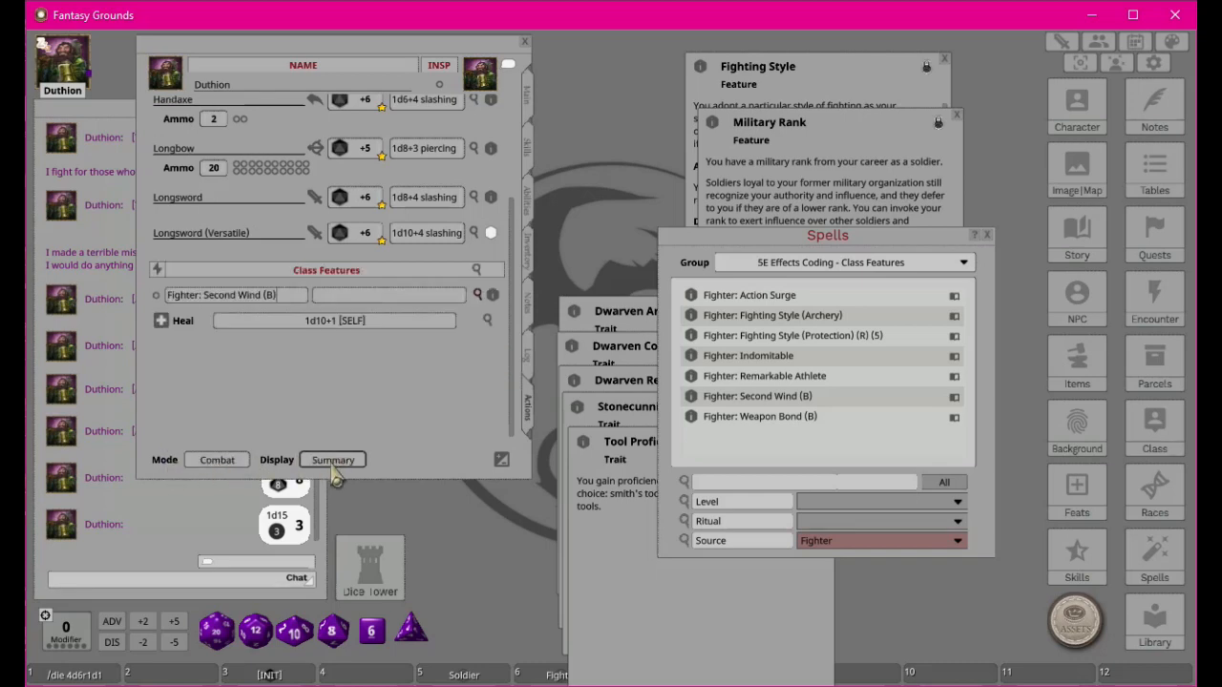
{"action": "left_click", "coordinate": [333, 464]}
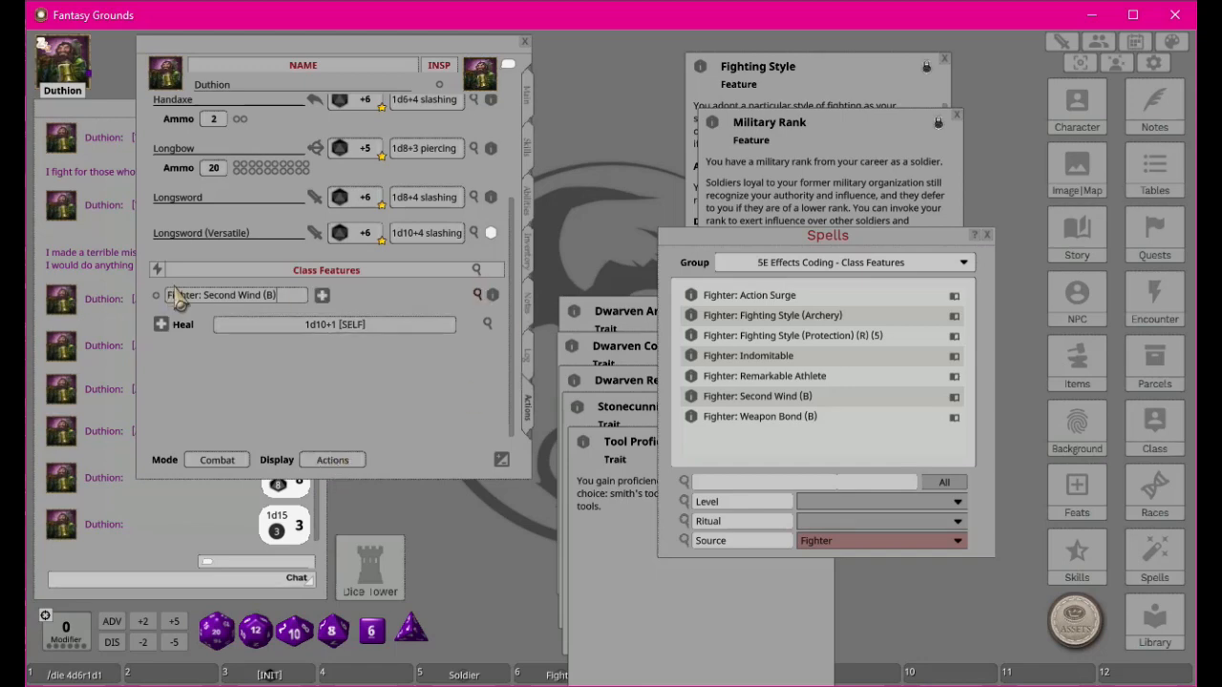
{"action": "left_click", "coordinate": [477, 295]}
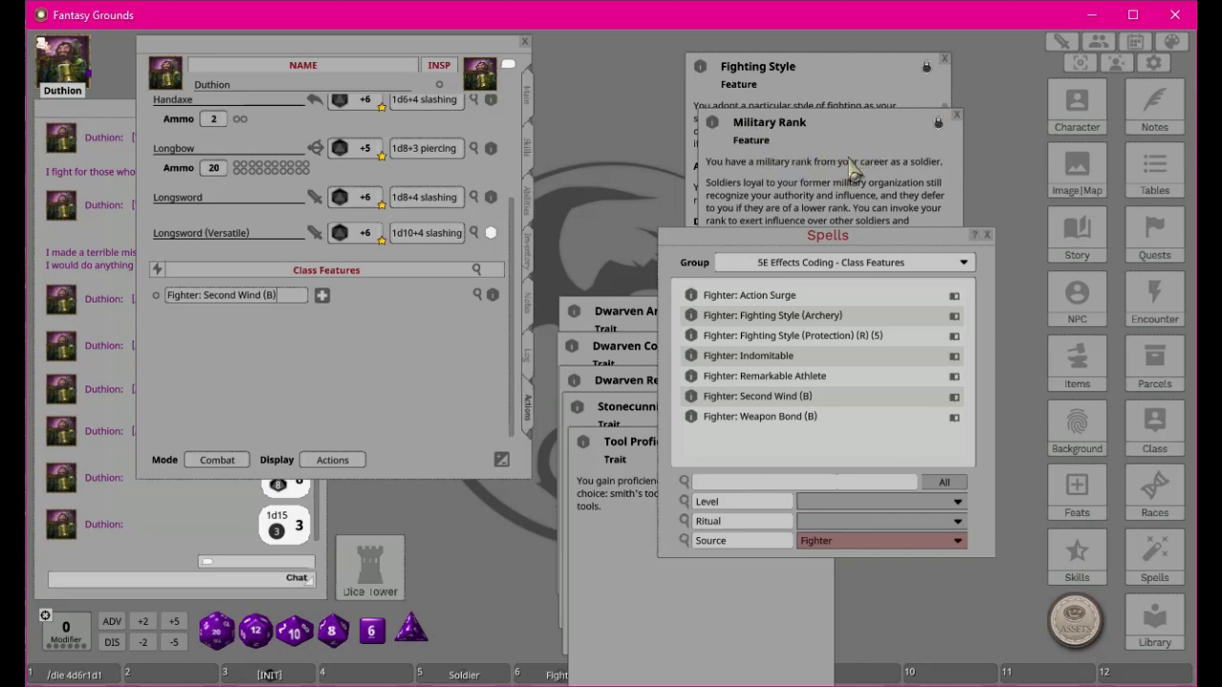
Step: Close the Military Rank description and bring the Fighting Style description to the front, moved farther from the character sheet
{"action": "left_click", "coordinate": [788, 182]}
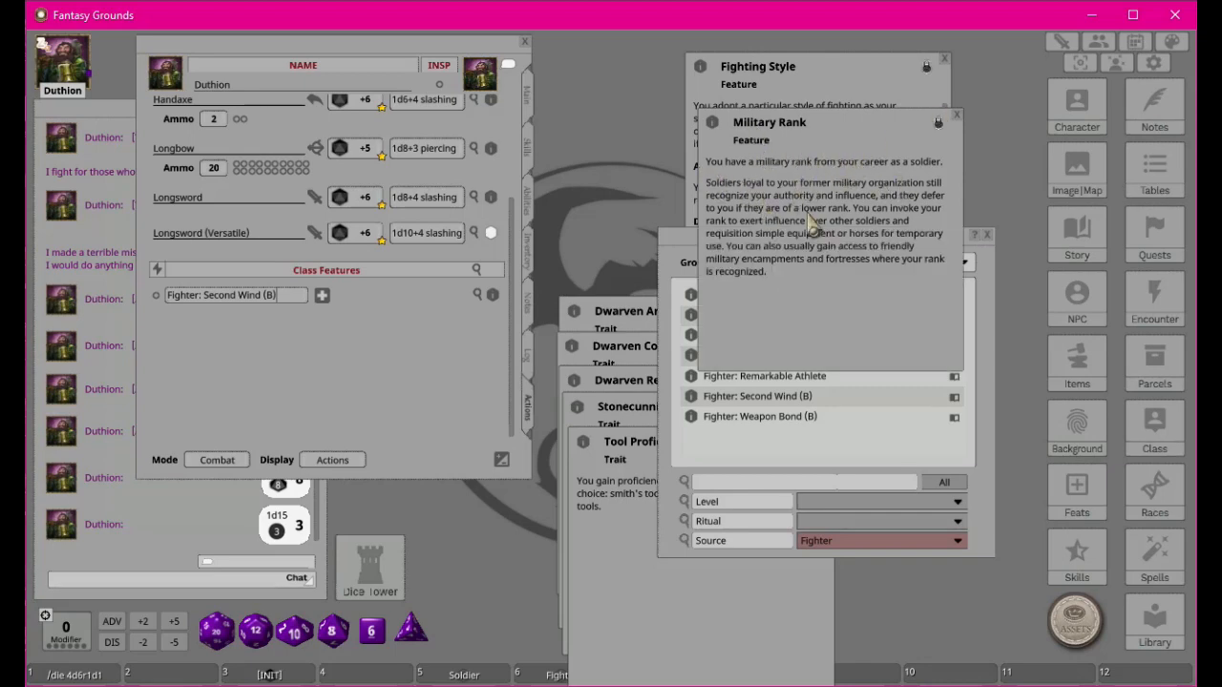
{"action": "left_click", "coordinate": [956, 115]}
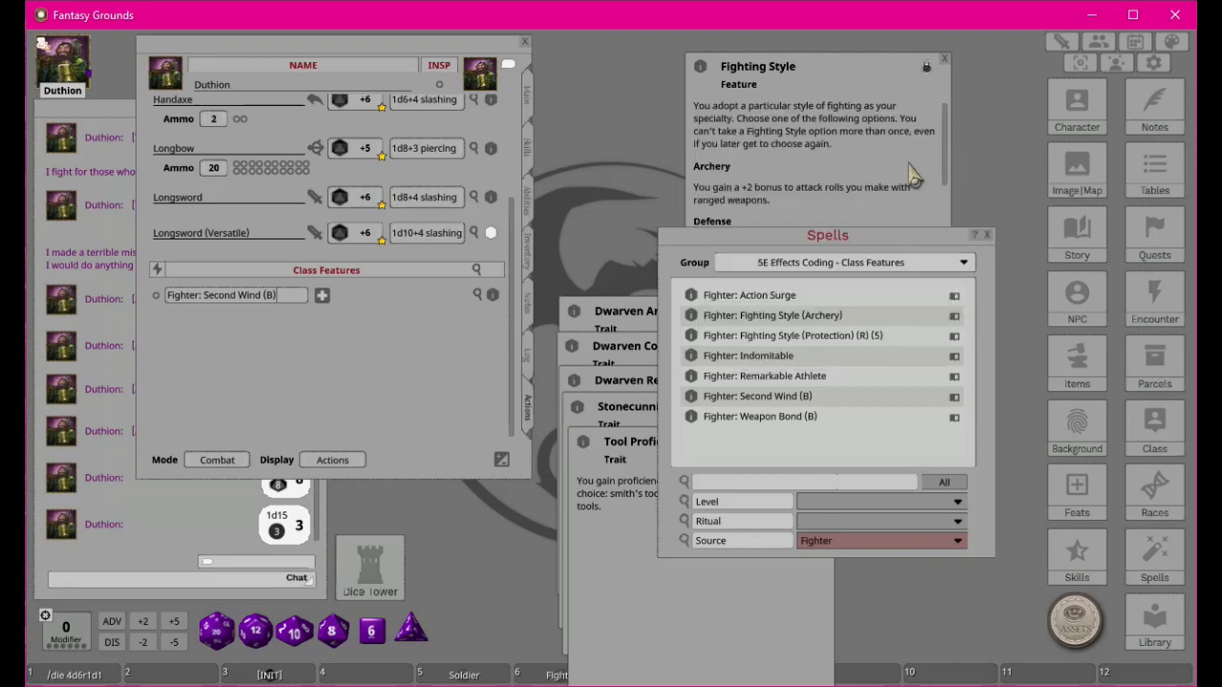
{"action": "left_click", "coordinate": [822, 76]}
{"action": "left_click_drag", "start_coordinate": [814, 66], "coordinate": [903, 59]}
Step: Read through the Fighting Style options, from Archery and Defense to Protection and Two-Weapon Fighting
{"action": "scroll", "coordinate": [931, 177], "scroll_direction": "down", "scroll_amount": 3}
{"action": "scroll", "coordinate": [938, 190], "scroll_direction": "down", "scroll_amount": 2}
{"action": "scroll", "coordinate": [938, 188], "scroll_direction": "down", "scroll_amount": 3}
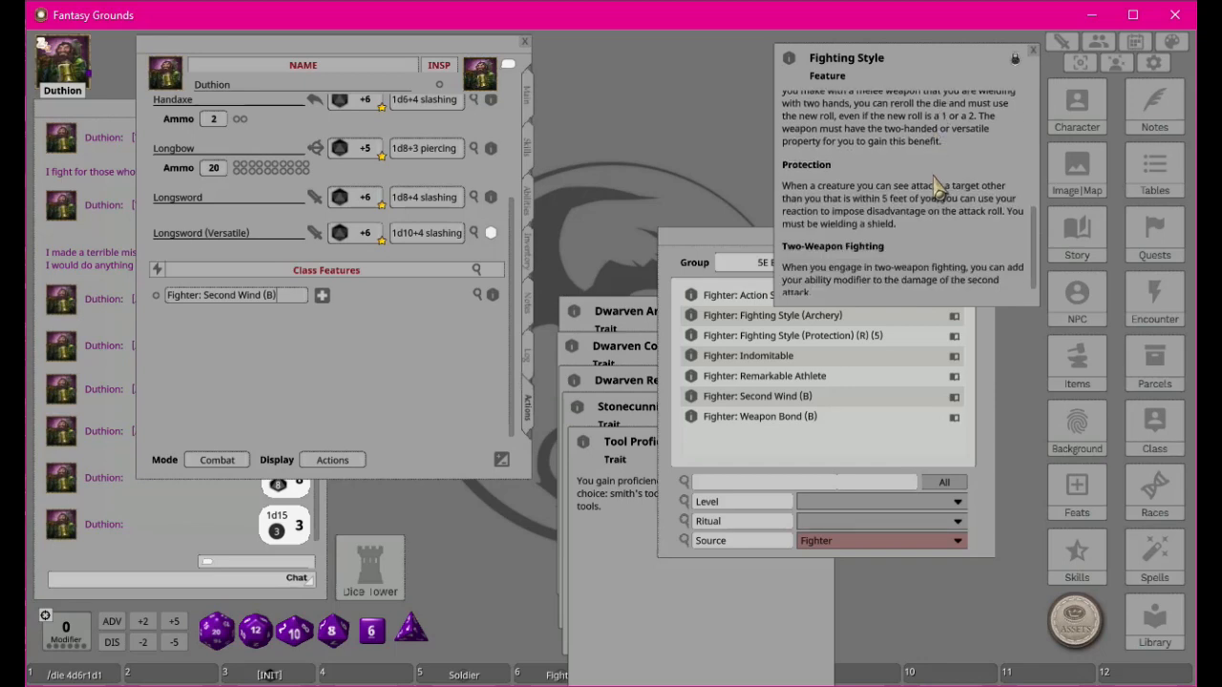
{"action": "scroll", "coordinate": [938, 188], "scroll_direction": "up", "scroll_amount": 8}
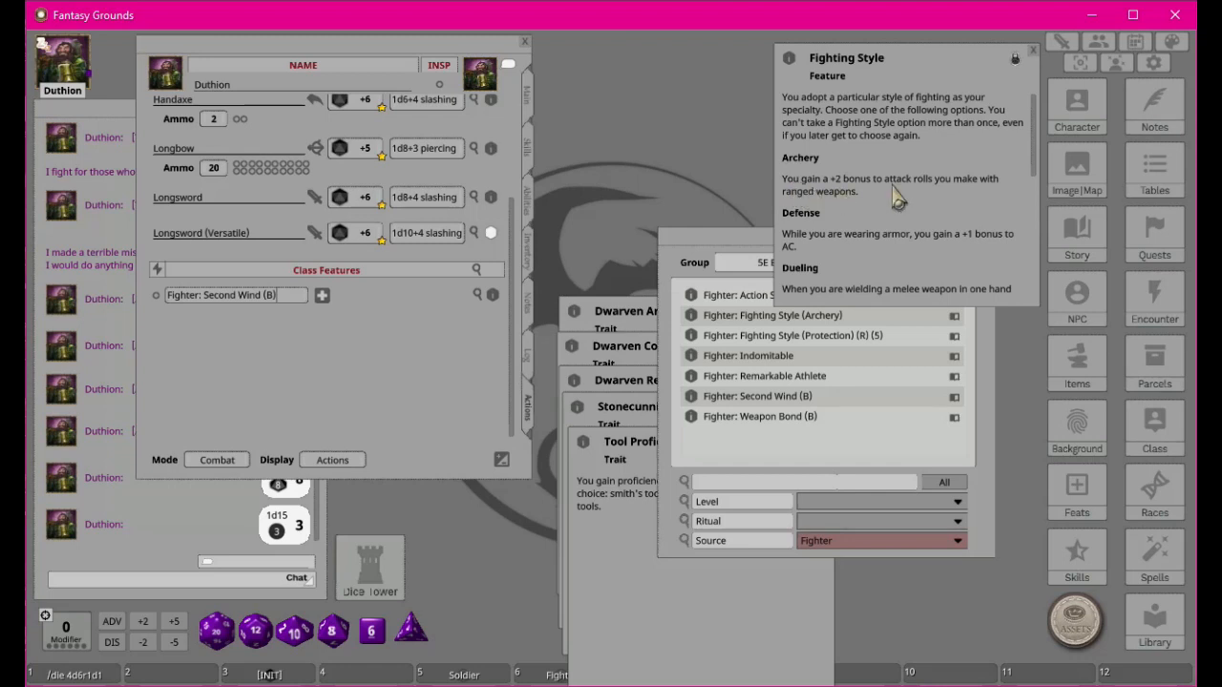
{"action": "scroll", "coordinate": [897, 195], "scroll_direction": "down", "scroll_amount": 3}
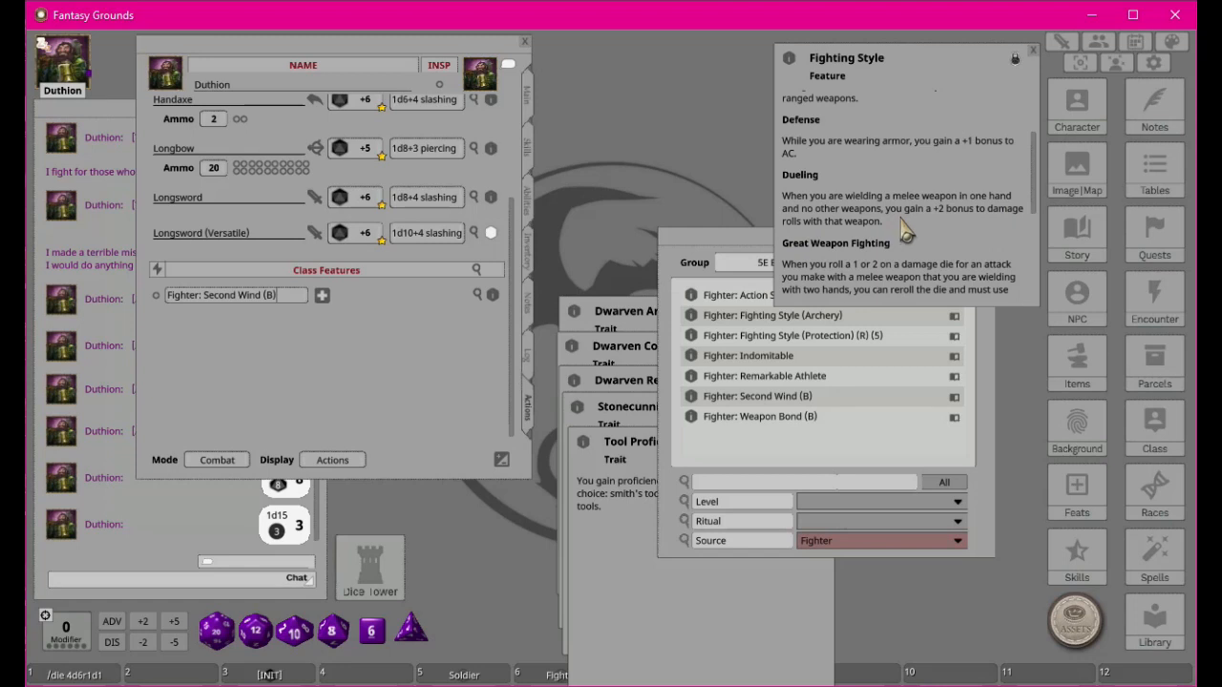
{"action": "scroll", "coordinate": [974, 232], "scroll_direction": "down", "scroll_amount": 1}
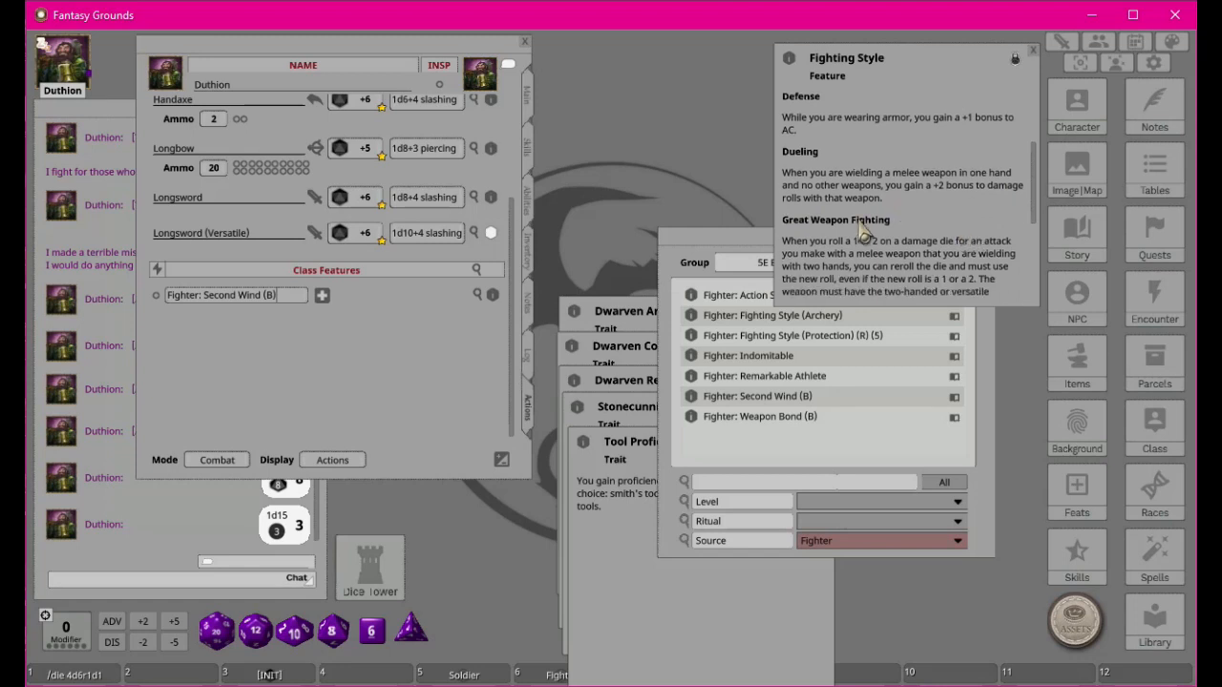
{"action": "scroll", "coordinate": [878, 220], "scroll_direction": "down", "scroll_amount": 3}
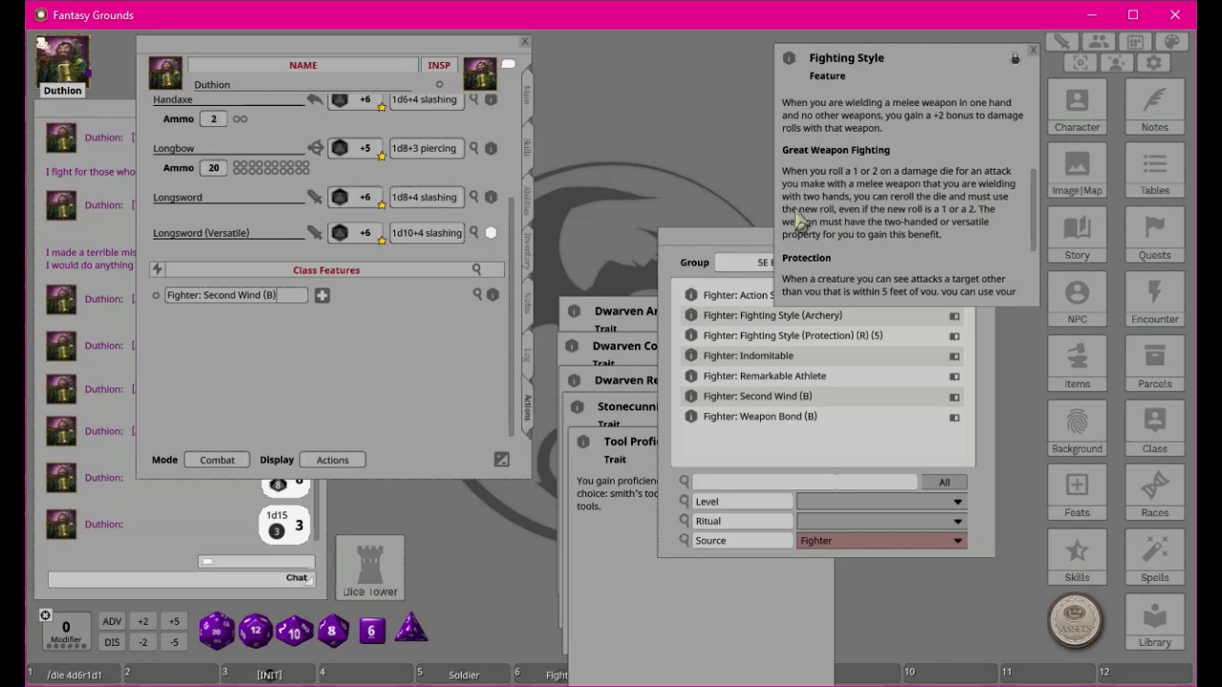
{"action": "scroll", "coordinate": [965, 244], "scroll_direction": "down", "scroll_amount": 3}
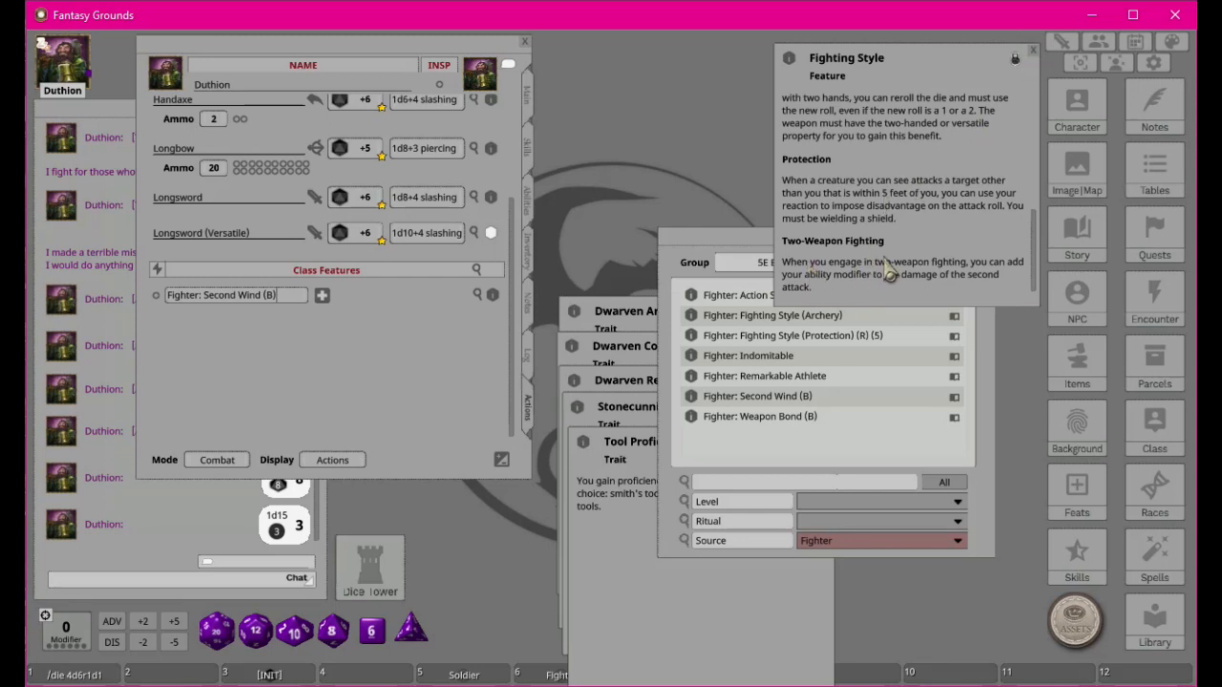
Step: Unlock the Fighting Style description, copy its Two-Weapon Fighting heading, relock the description and close it
{"action": "left_click", "coordinate": [1014, 58]}
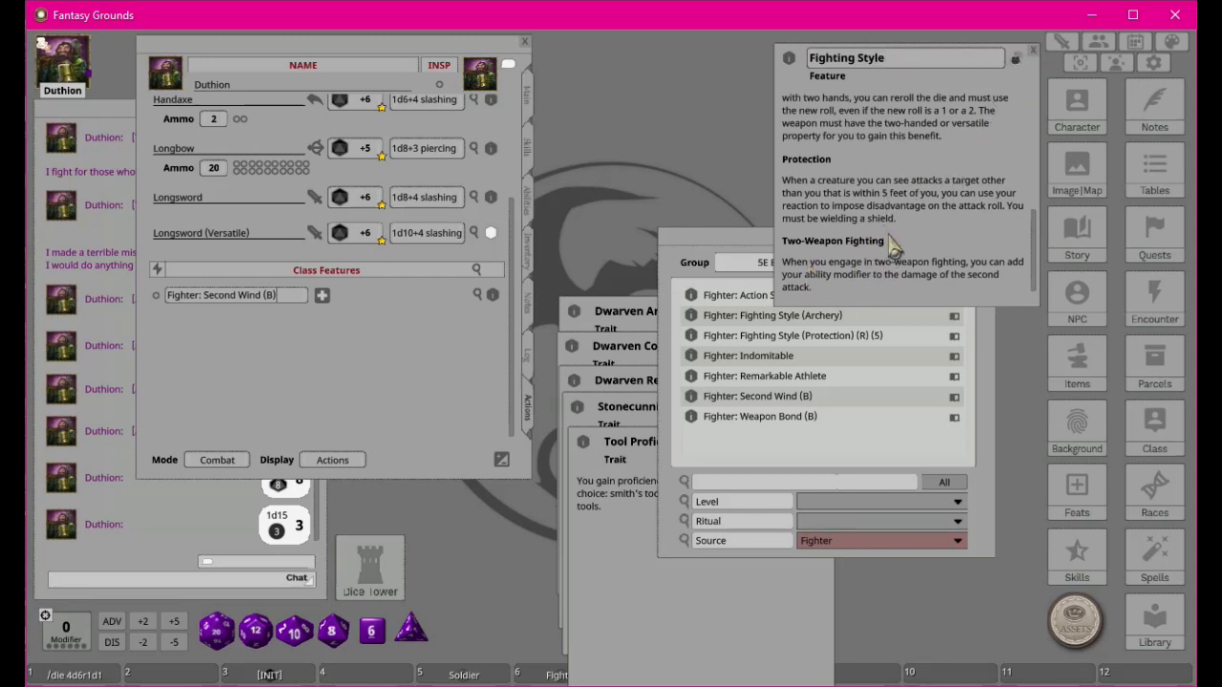
{"action": "left_click_drag", "start_coordinate": [879, 241], "coordinate": [807, 245]}
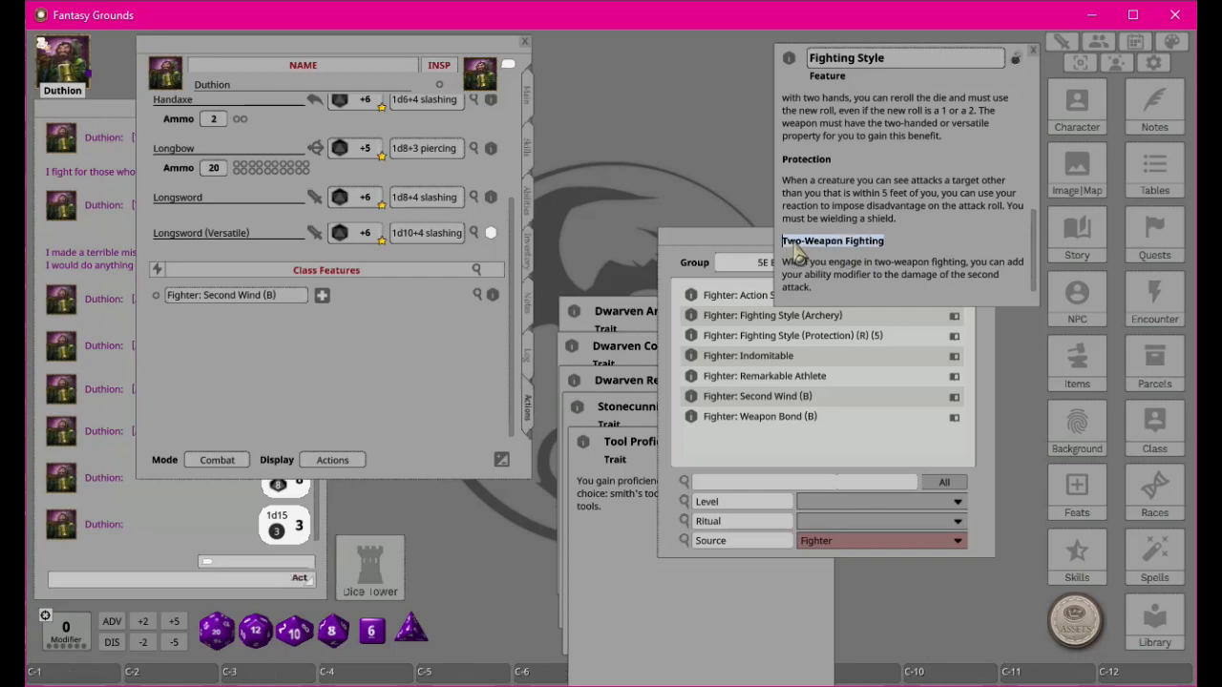
{"action": "left_click", "coordinate": [1016, 58]}
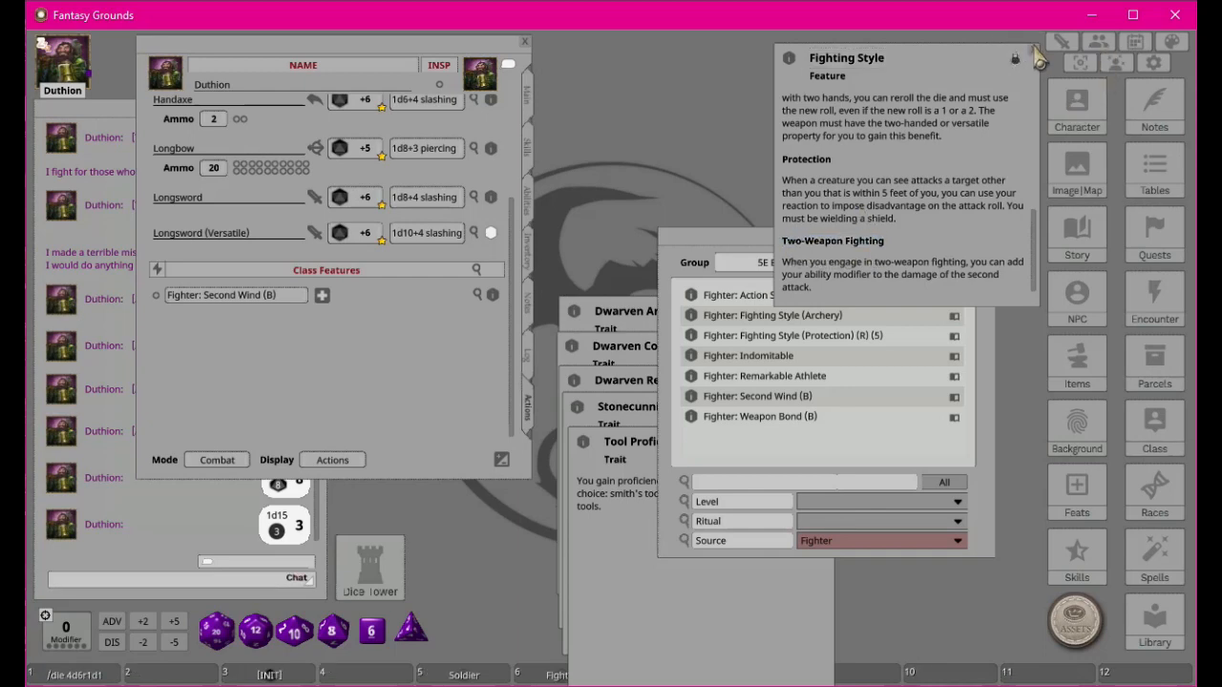
{"action": "left_click", "coordinate": [1031, 47]}
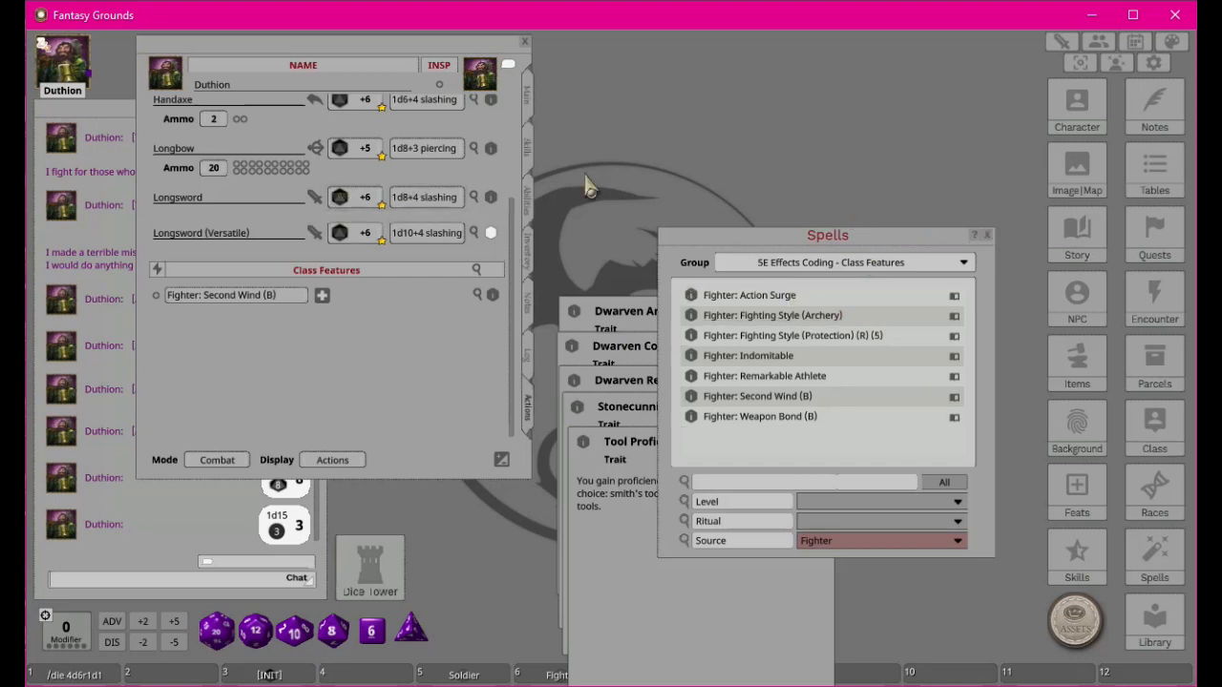
Step: Rename the Fighting Style feature in the character's abilities to Fighting Style (Two-Weapon Fighting), on a single line
{"action": "left_click", "coordinate": [531, 198]}
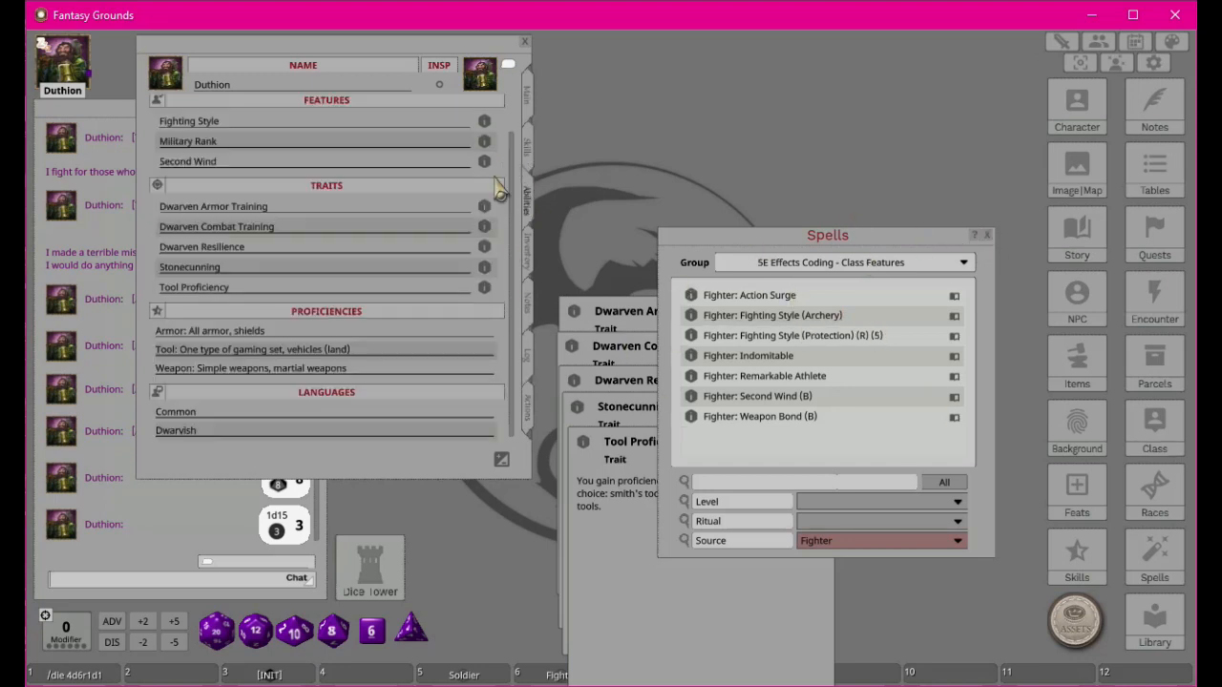
{"action": "left_click", "coordinate": [236, 123]}
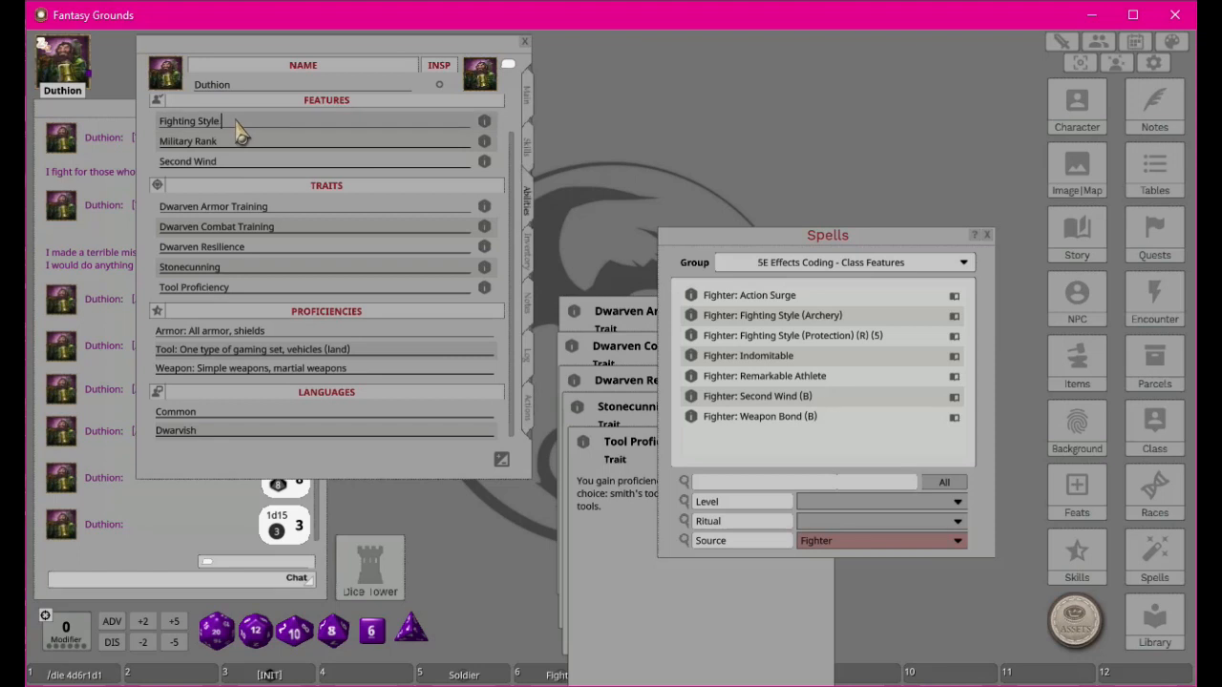
{"action": "type", "text": "(Two-Weapon Fighting"}
{"action": "key", "text": "Return"}
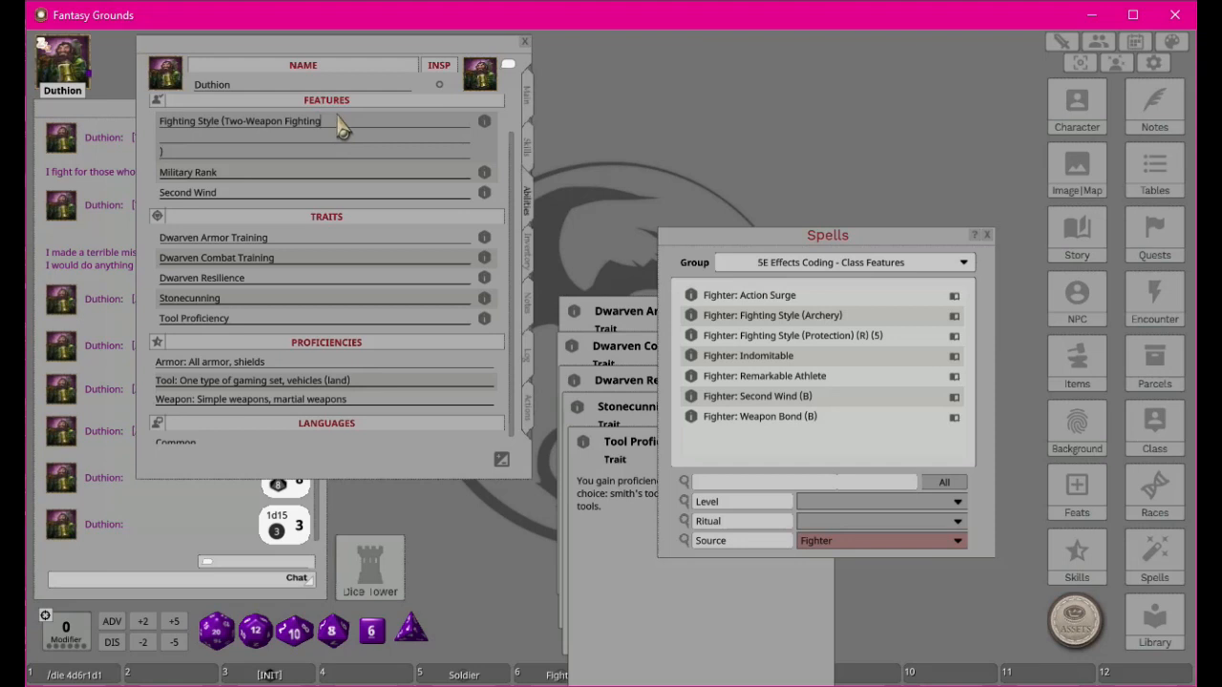
{"action": "key", "text": "BackSpace"}
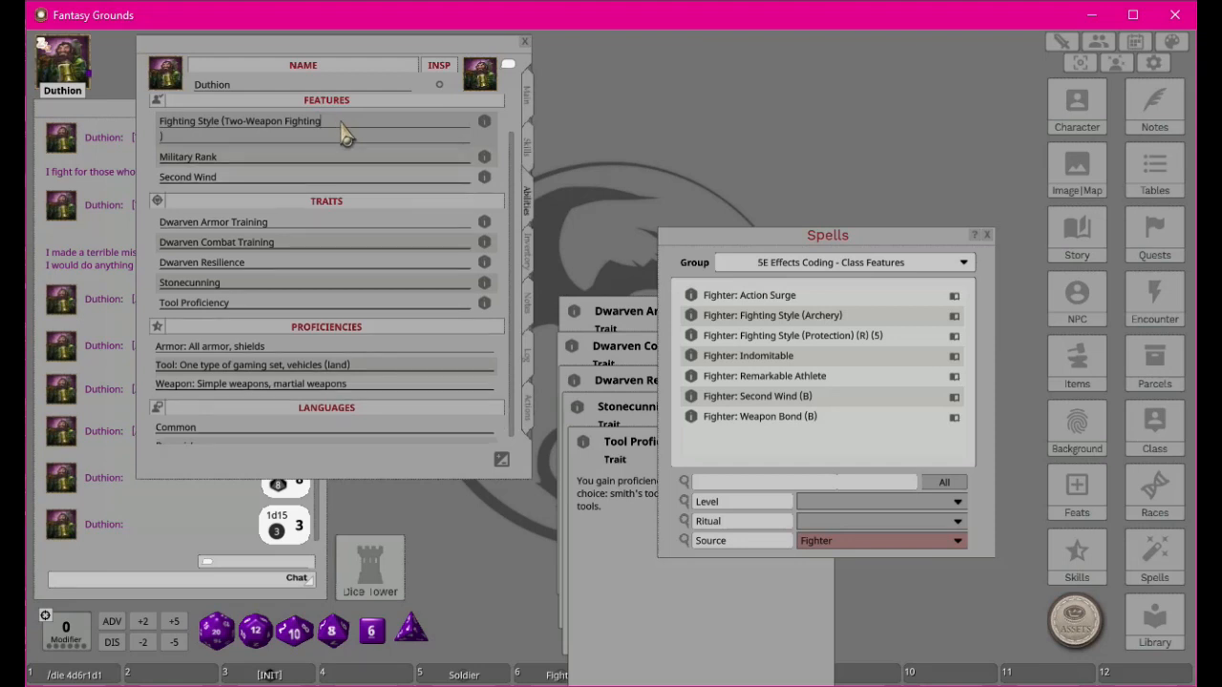
{"action": "key", "text": "BackSpace"}
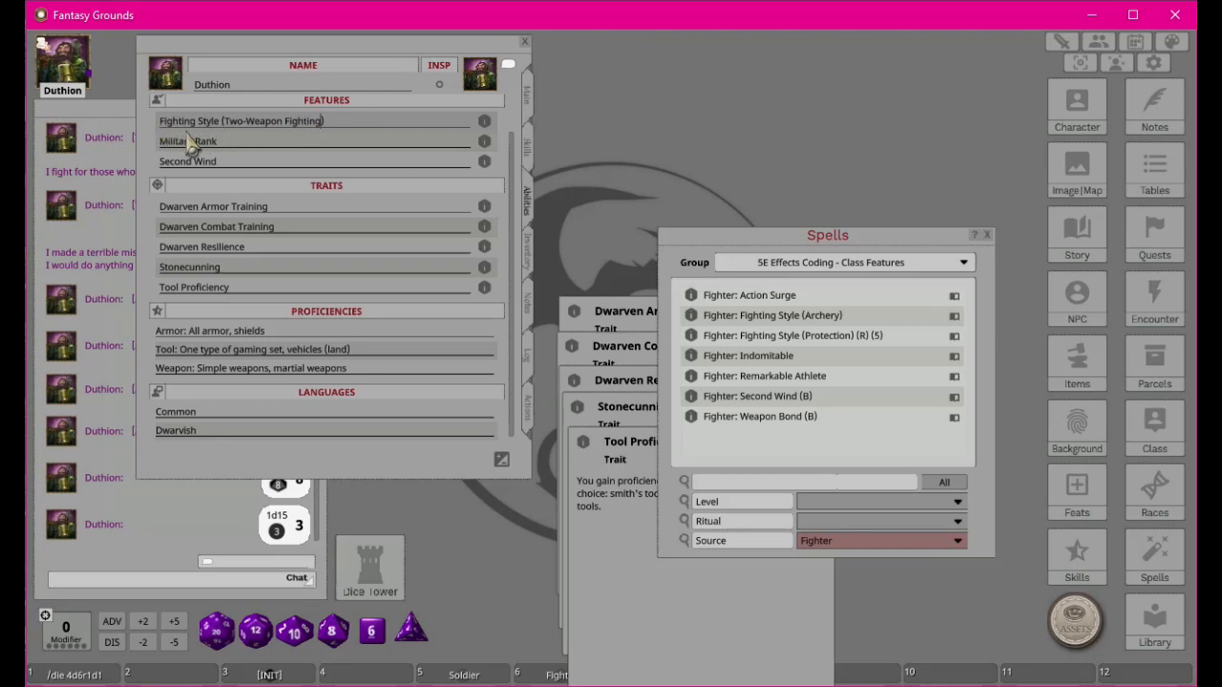
Step: Rename the Military Rank feature to Military Rank (Captain)
{"action": "left_click", "coordinate": [239, 144]}
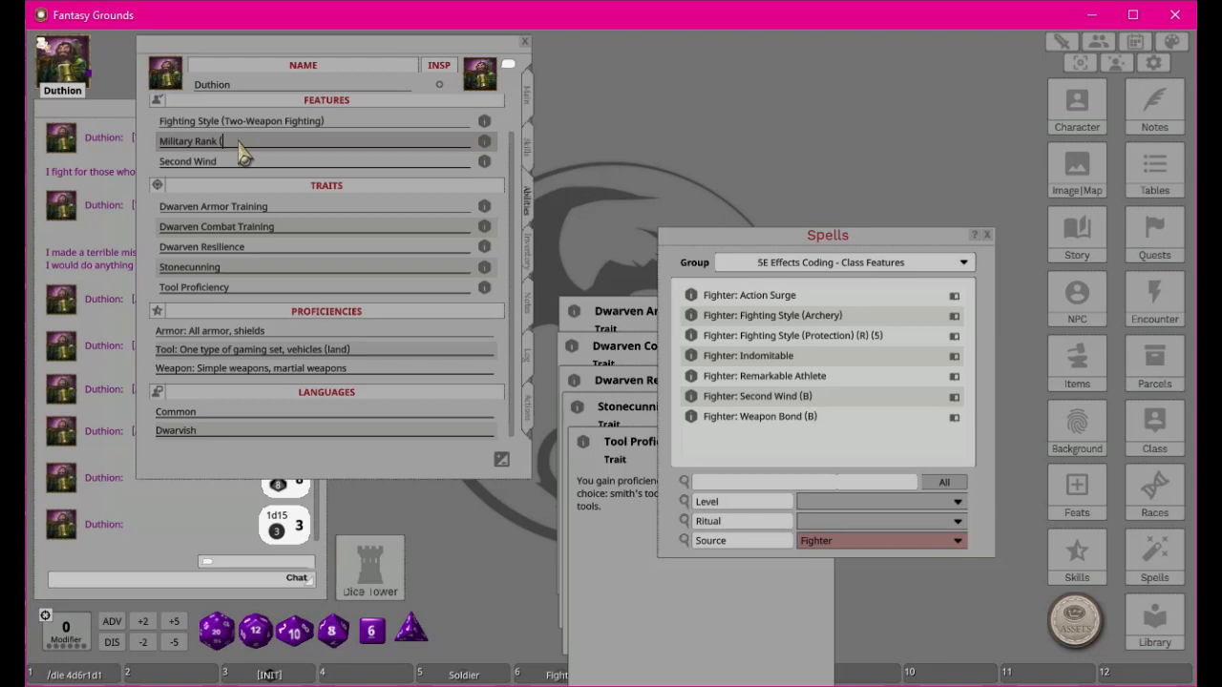
{"action": "key", "text": "shift"}
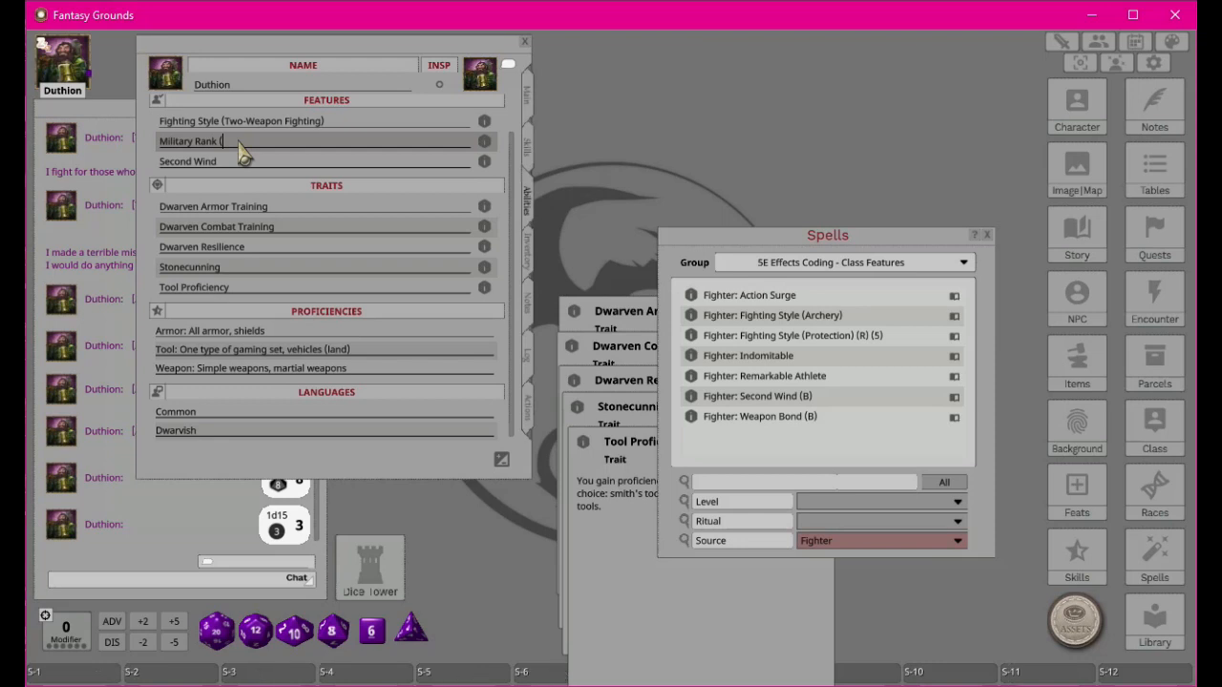
{"action": "type", "text": "Ca"}
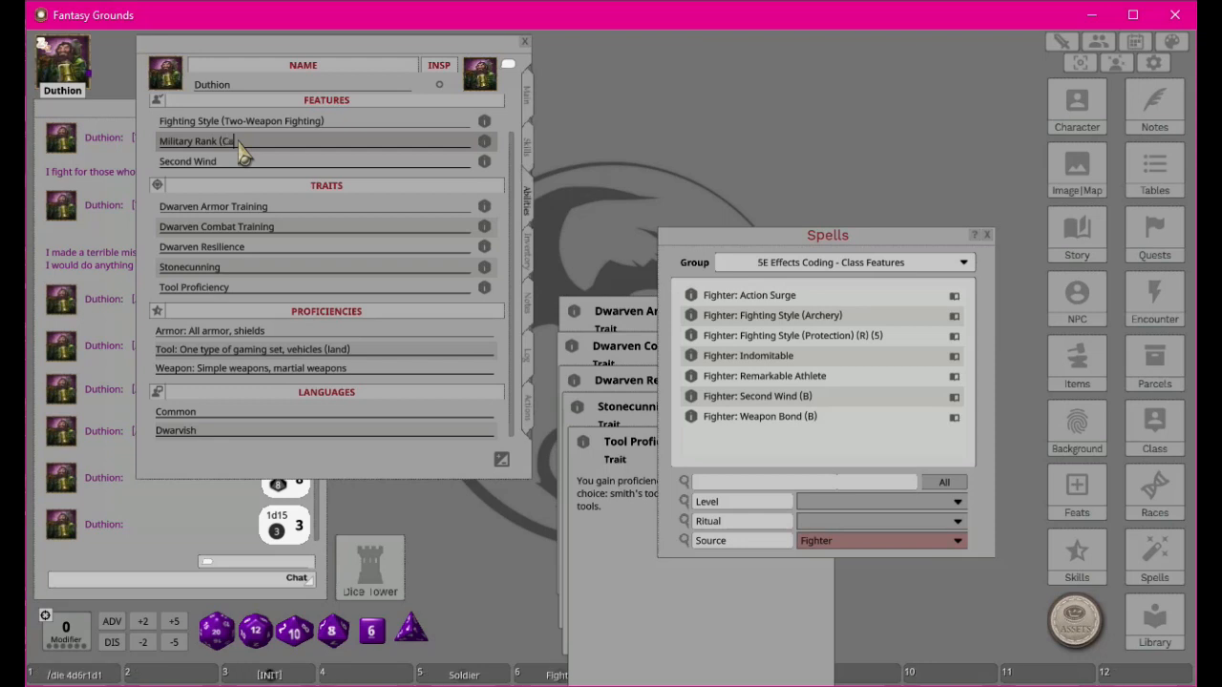
{"action": "type", "text": "ptain)"}
Step: Move the Spells list away from the trait descriptions and filter it to group (All) with source Dwarf
{"action": "left_click_drag", "start_coordinate": [872, 239], "coordinate": [936, 64]}
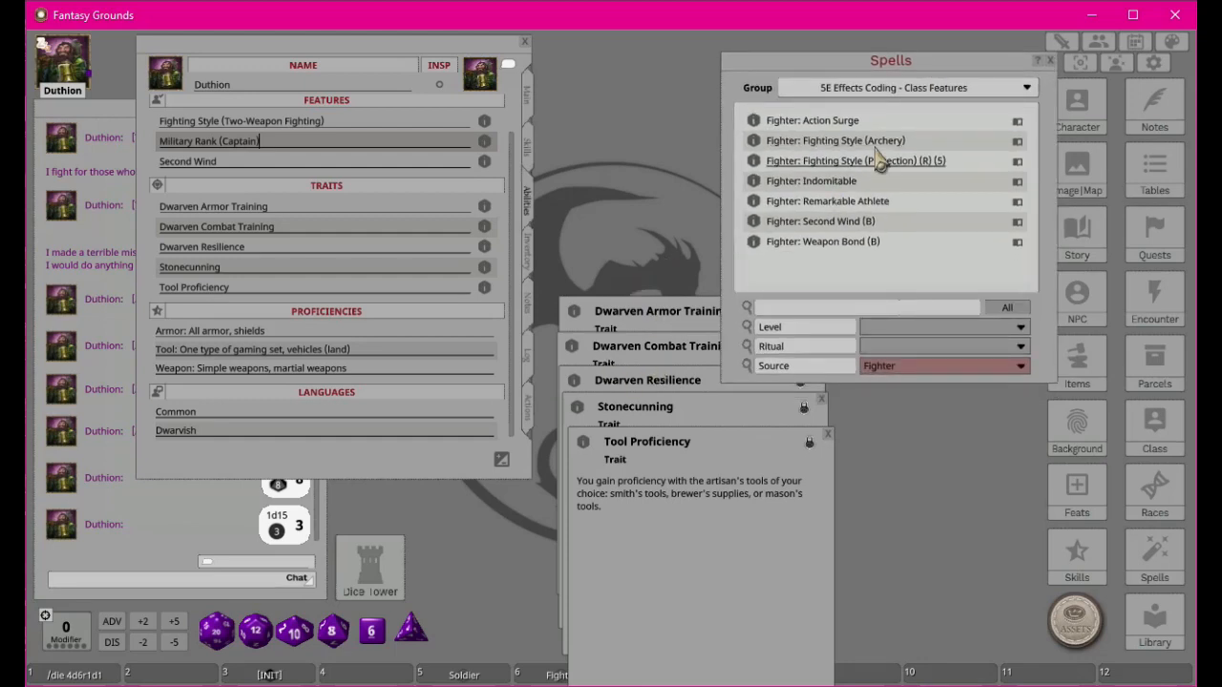
{"action": "left_click", "coordinate": [1028, 89]}
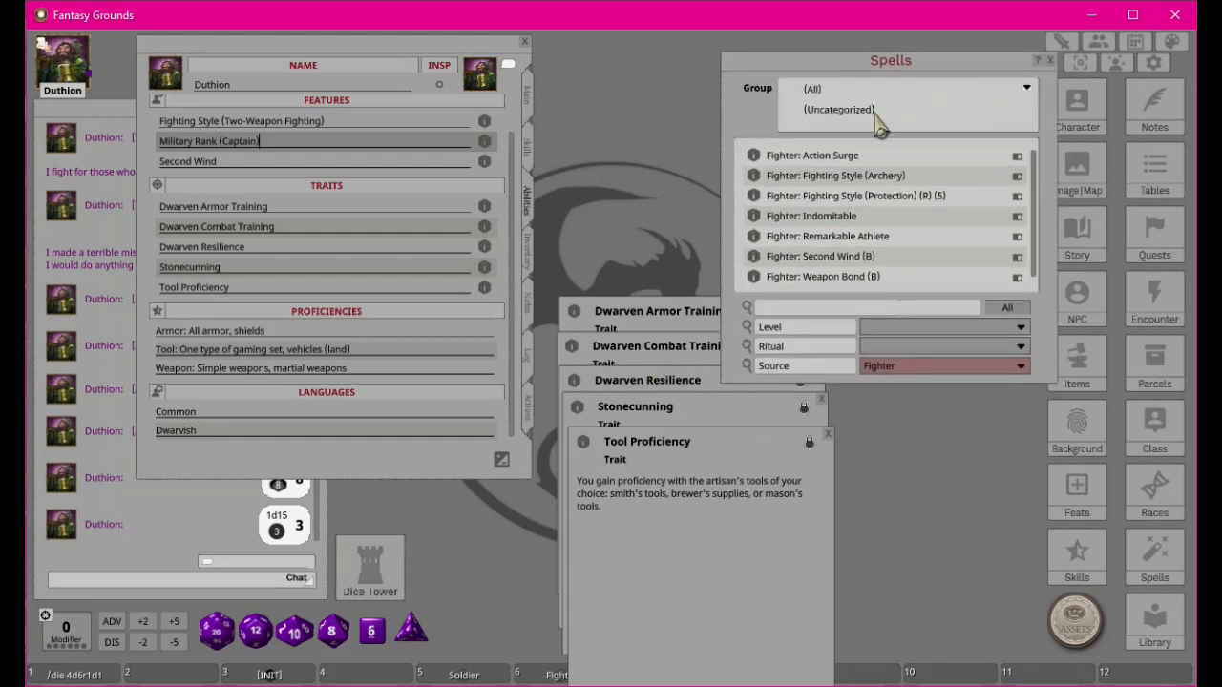
{"action": "left_click", "coordinate": [828, 89]}
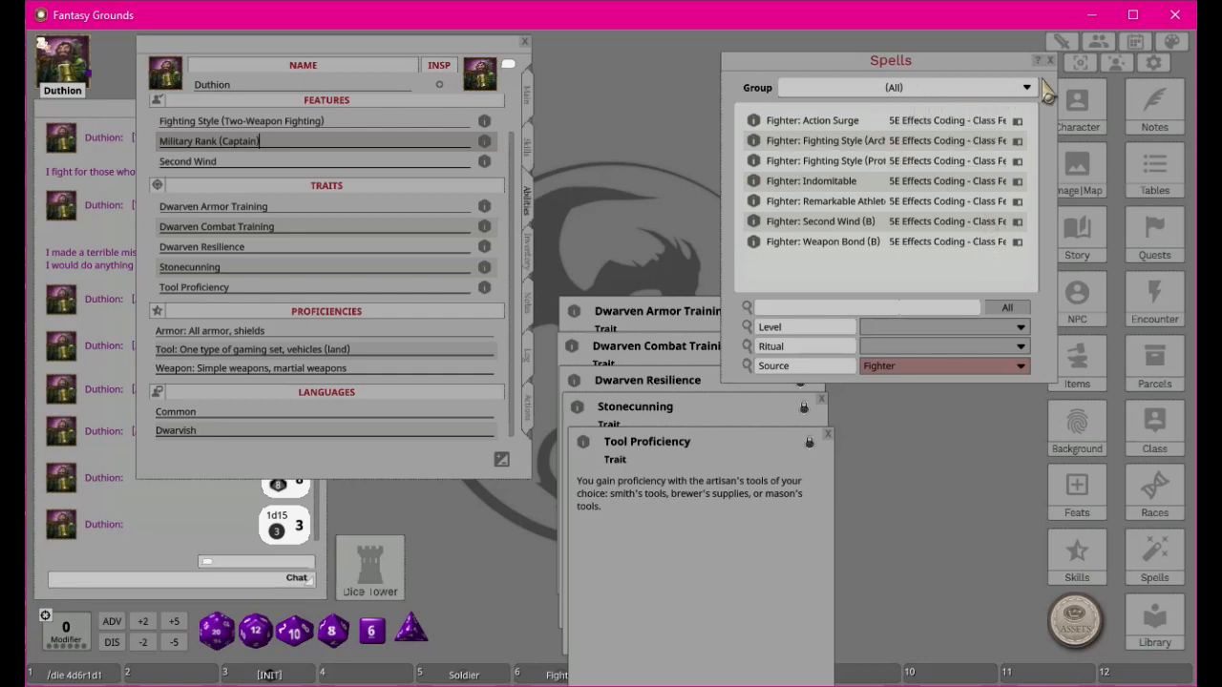
{"action": "left_click", "coordinate": [1020, 366]}
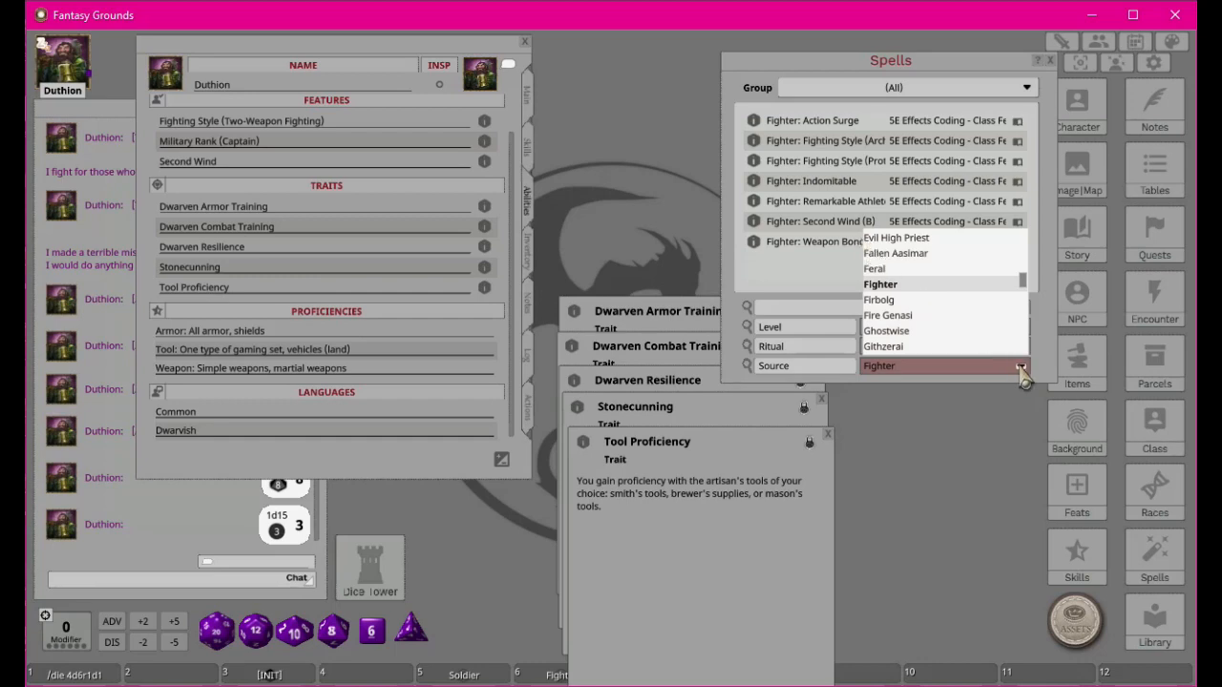
{"action": "scroll", "coordinate": [916, 282], "scroll_direction": "up", "scroll_amount": 2}
{"action": "left_click", "coordinate": [922, 276]}
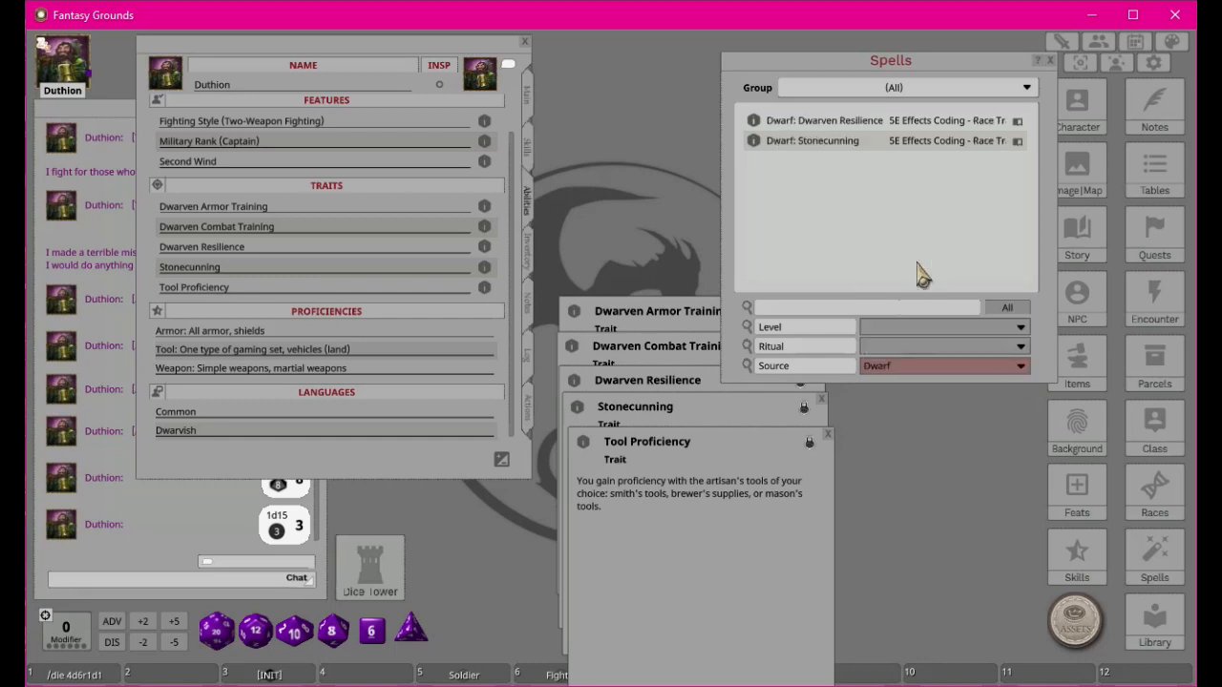
Step: Close the Tool Proficiency description and add Dwarf: Stonecunning to the character's actions below the Class Features
{"action": "left_click", "coordinate": [1020, 367]}
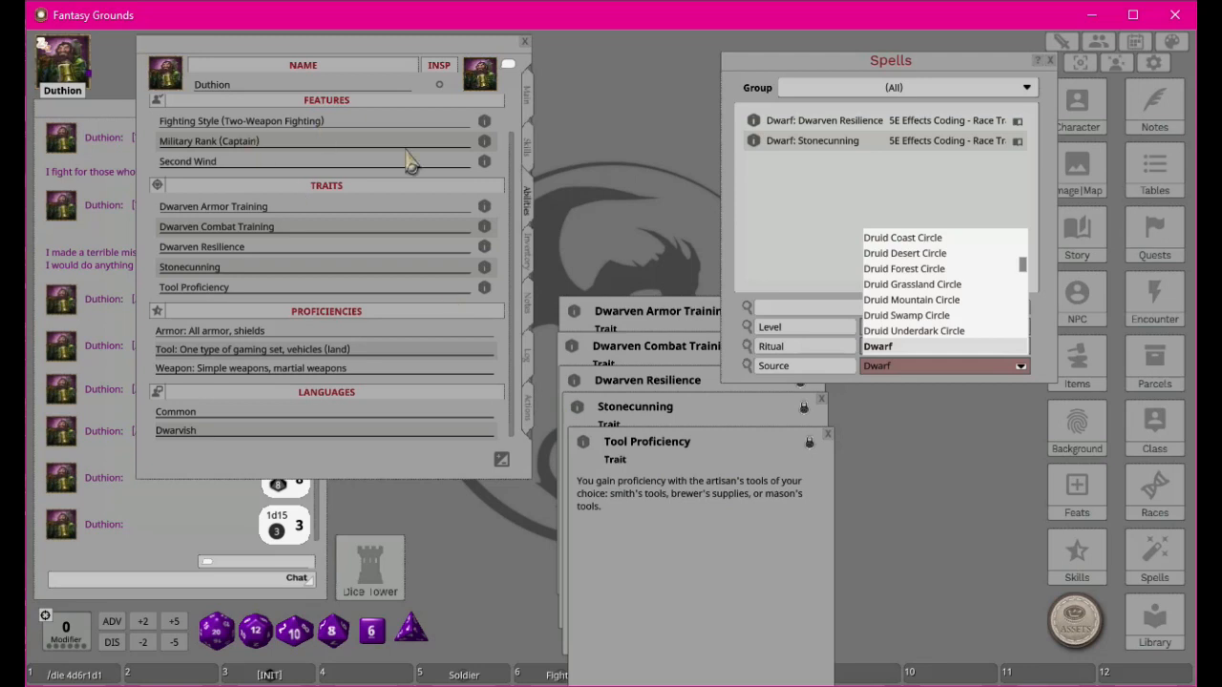
{"action": "left_click", "coordinate": [827, 434]}
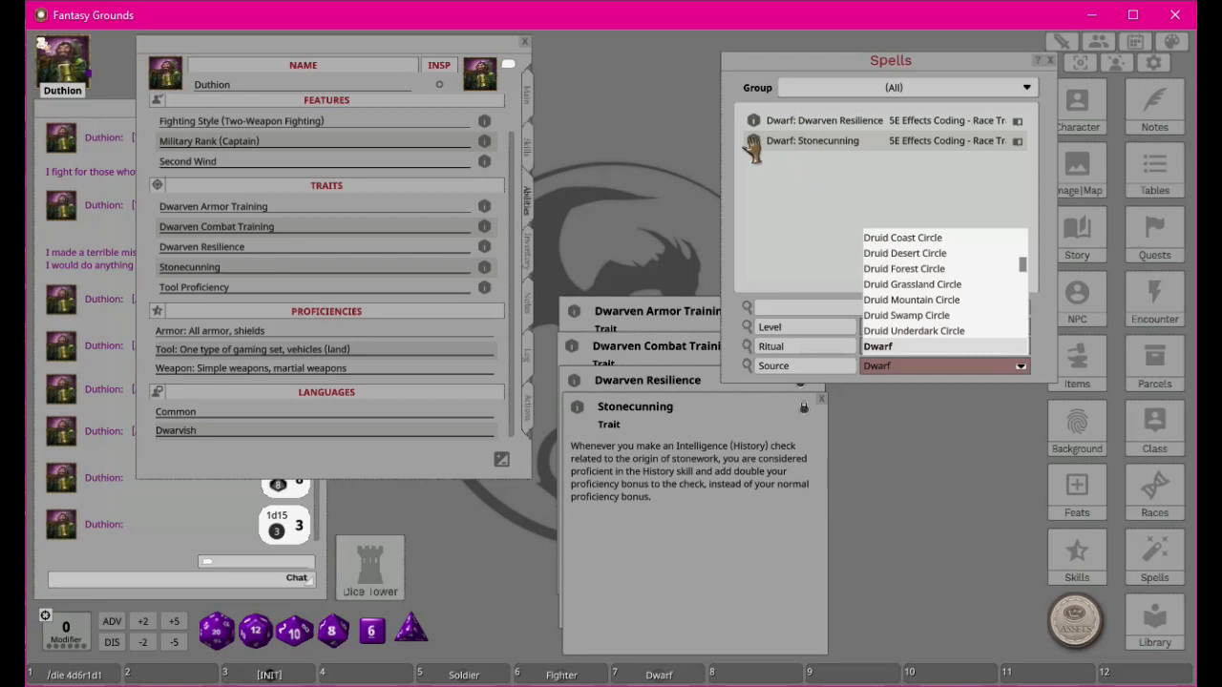
{"action": "left_click", "coordinate": [528, 418]}
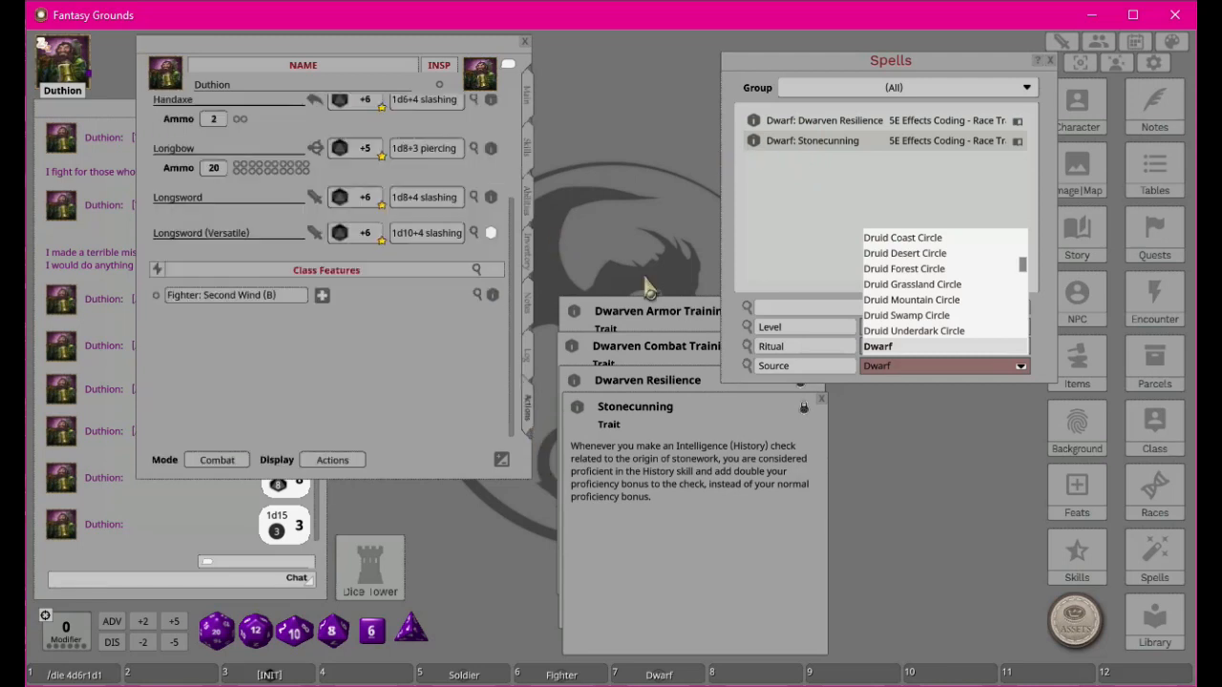
{"action": "left_click_drag", "start_coordinate": [756, 148], "coordinate": [230, 364]}
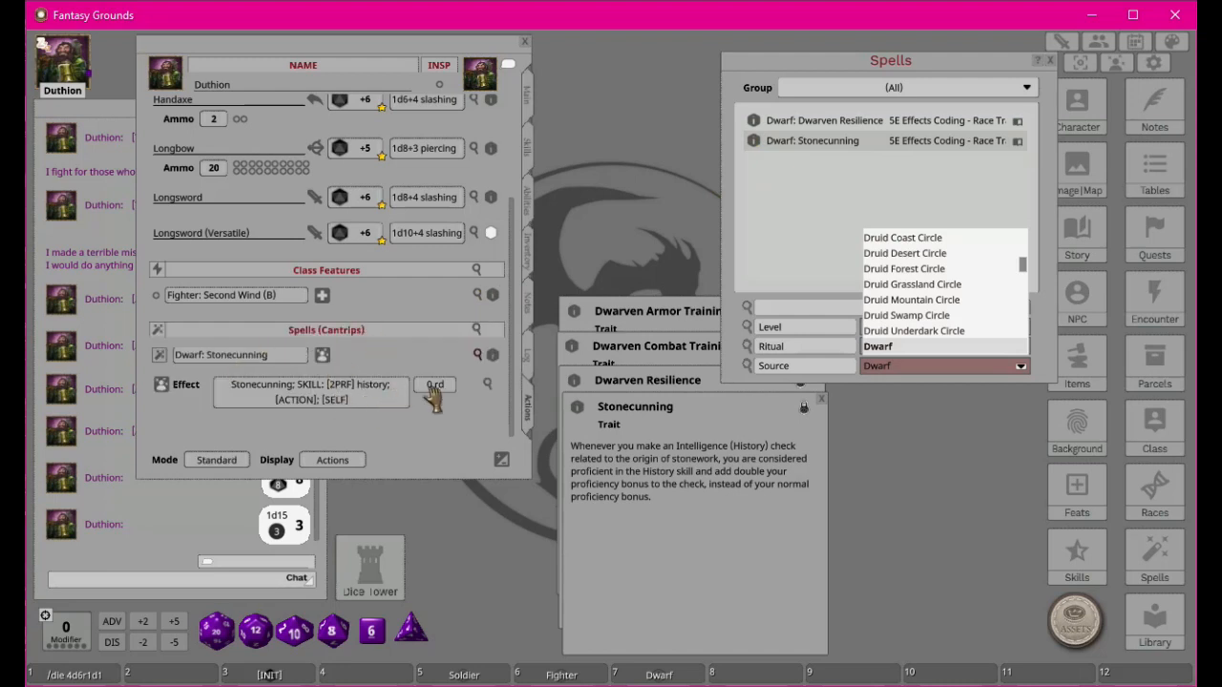
Step: Set the actions display to Group, change Stonecunning's group to Racial Traits and delete the empty Spells group
{"action": "left_click", "coordinate": [347, 467]}
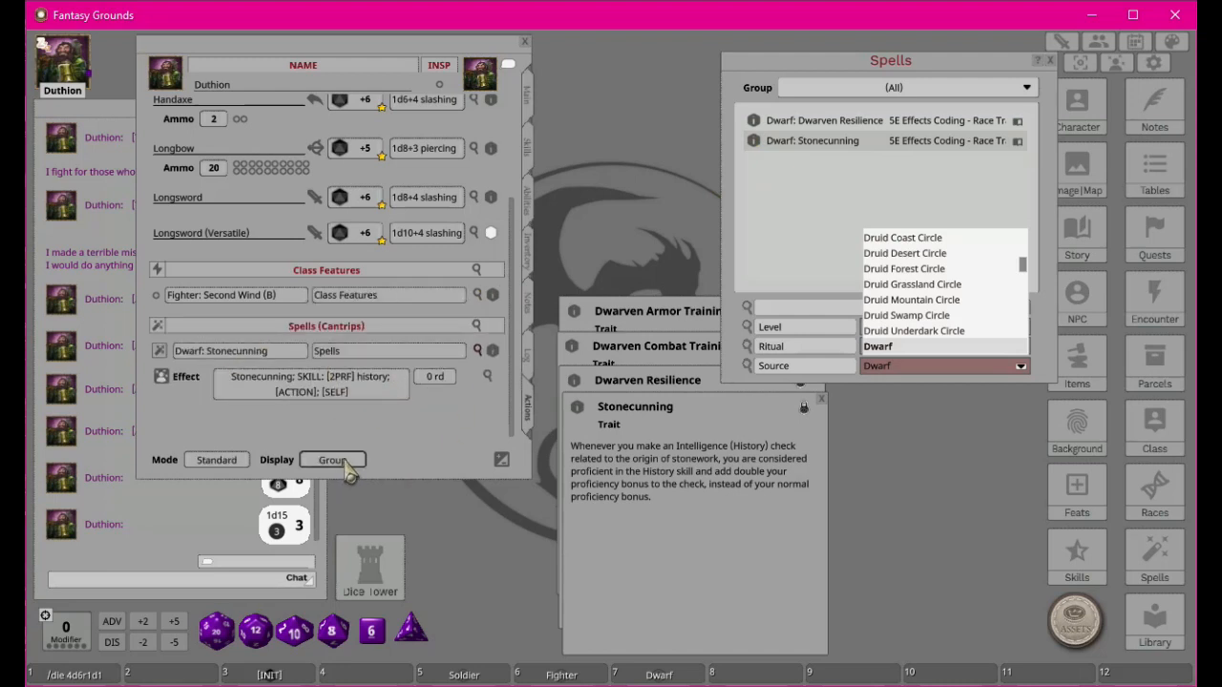
{"action": "left_click", "coordinate": [477, 350]}
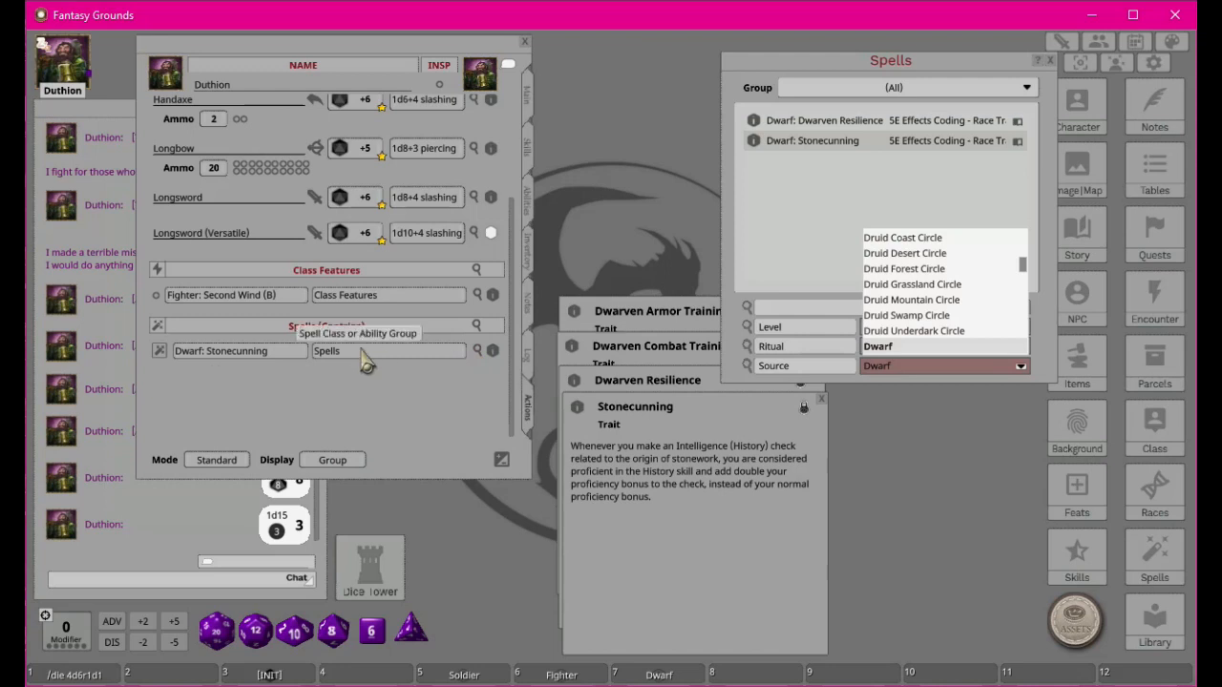
{"action": "left_click", "coordinate": [362, 354]}
{"action": "key", "text": "shift"}
{"action": "type", "text": "Racial"}
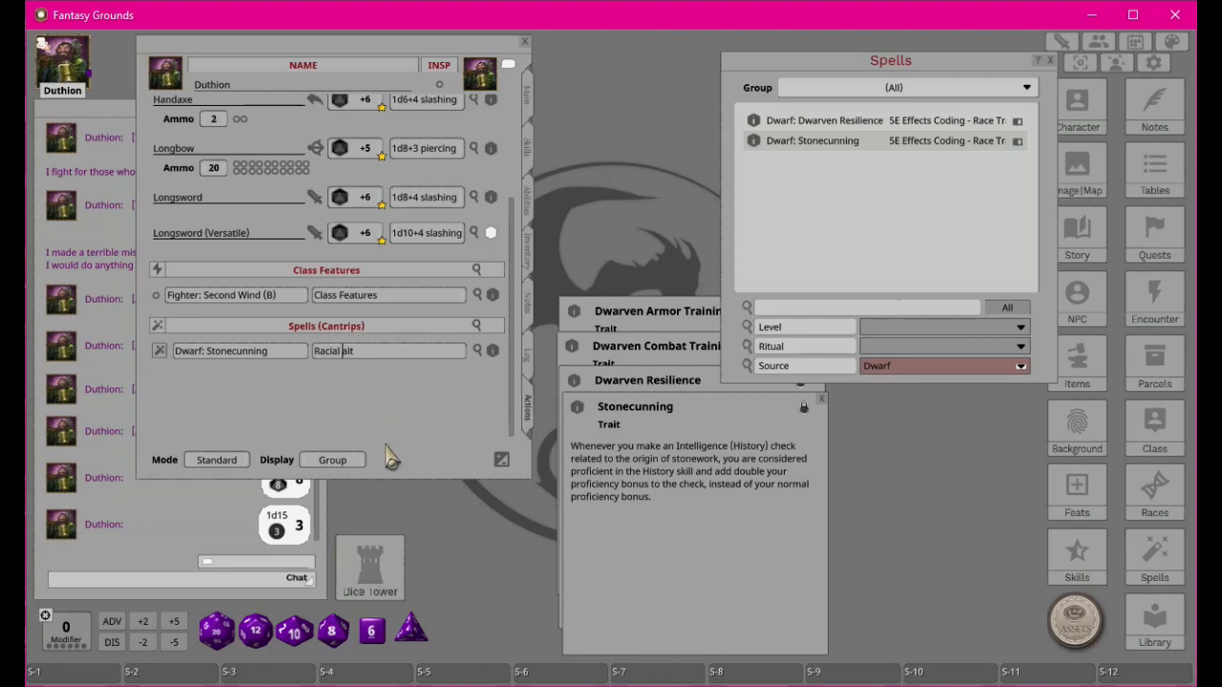
{"action": "type", "text": "Tr"}
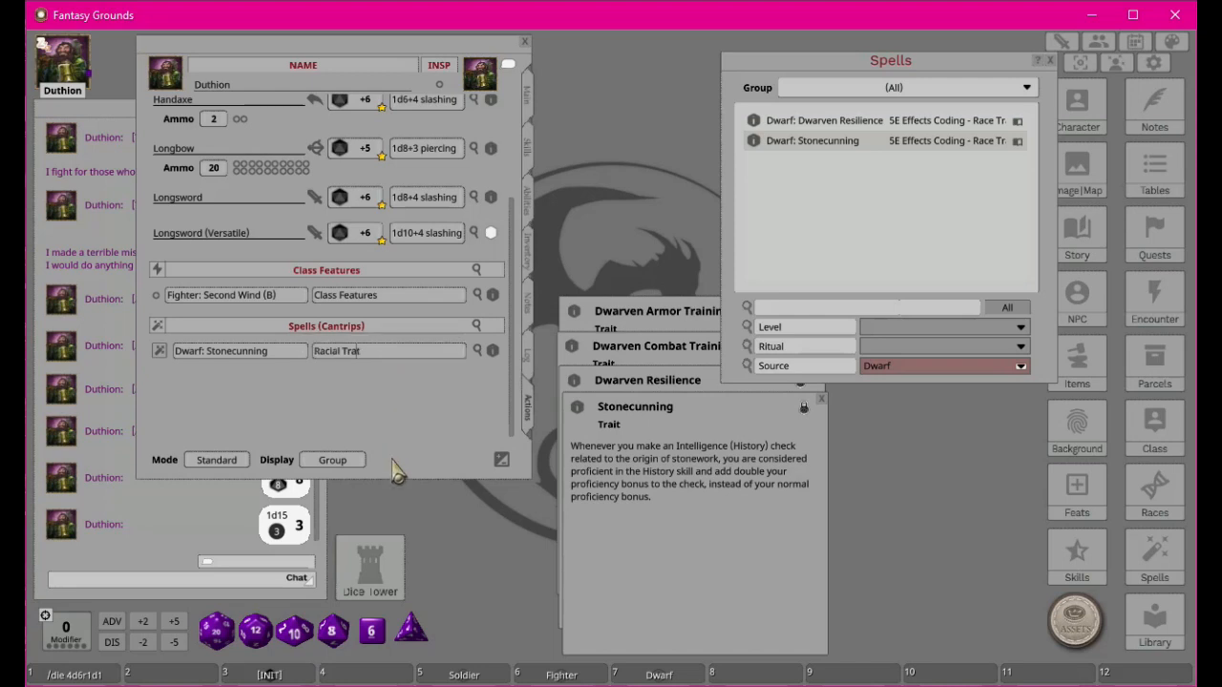
{"action": "type", "text": "i"}
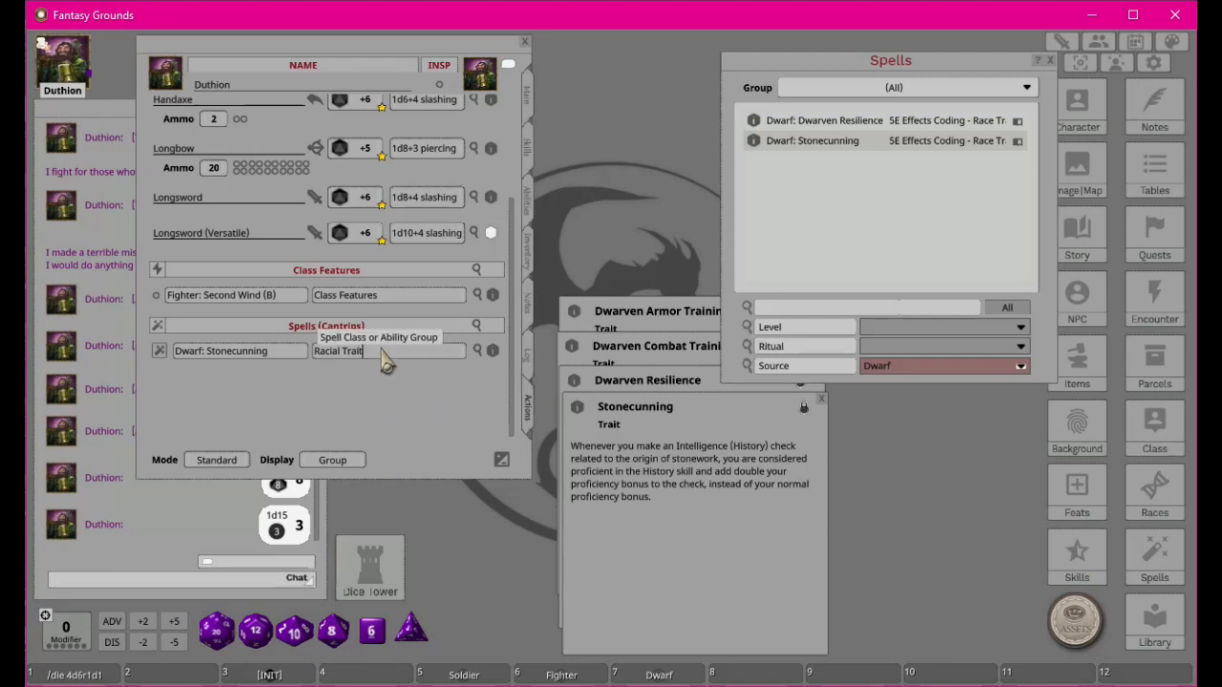
{"action": "type", "text": "s"}
{"action": "left_click", "coordinate": [286, 351]}
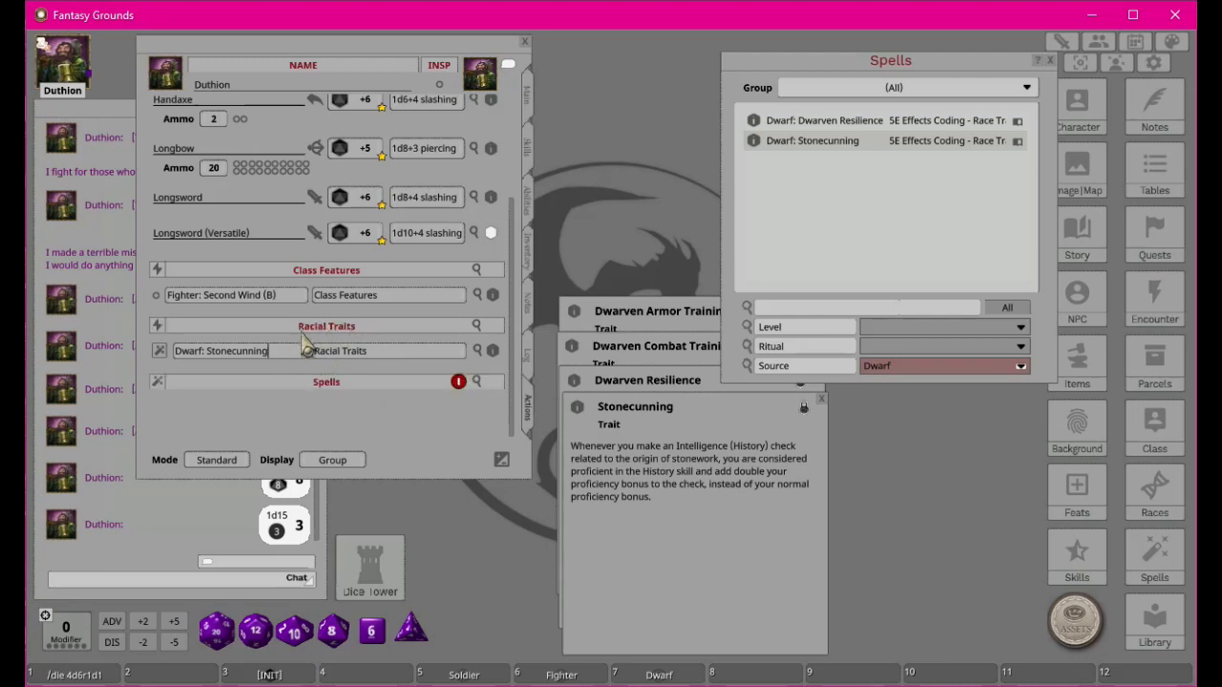
{"action": "left_click", "coordinate": [459, 380]}
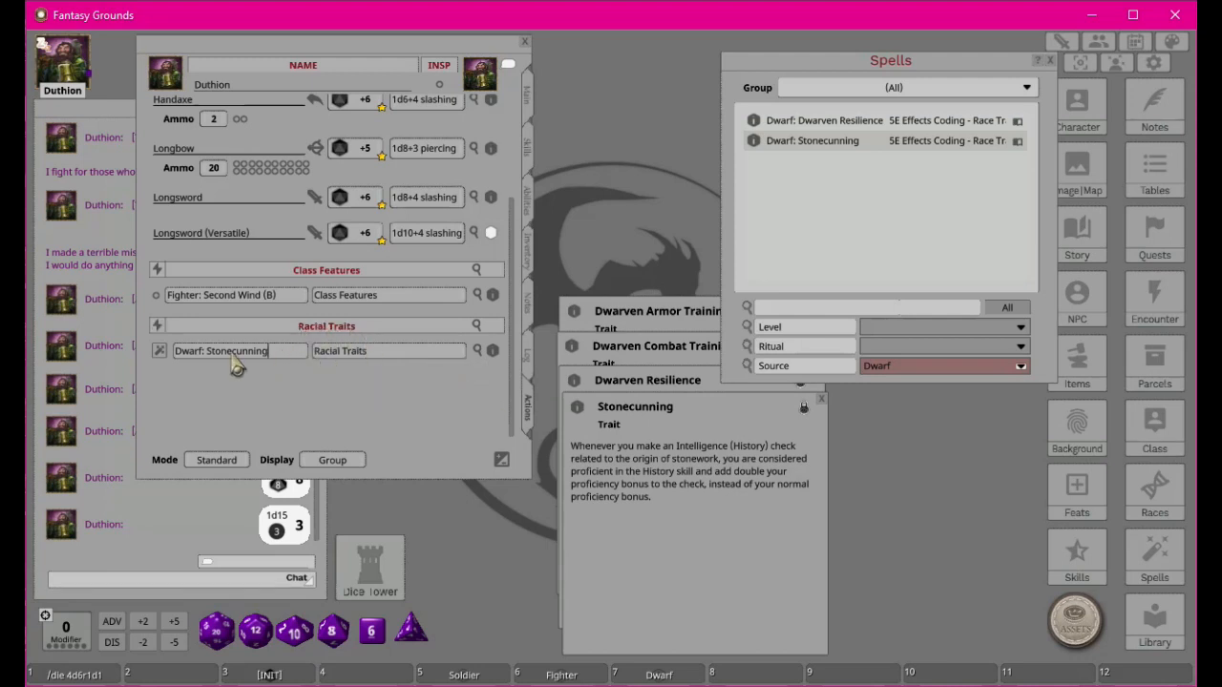
Step: Check Stonecunning's coded effect against its trait description and close the description
{"action": "left_click", "coordinate": [477, 351]}
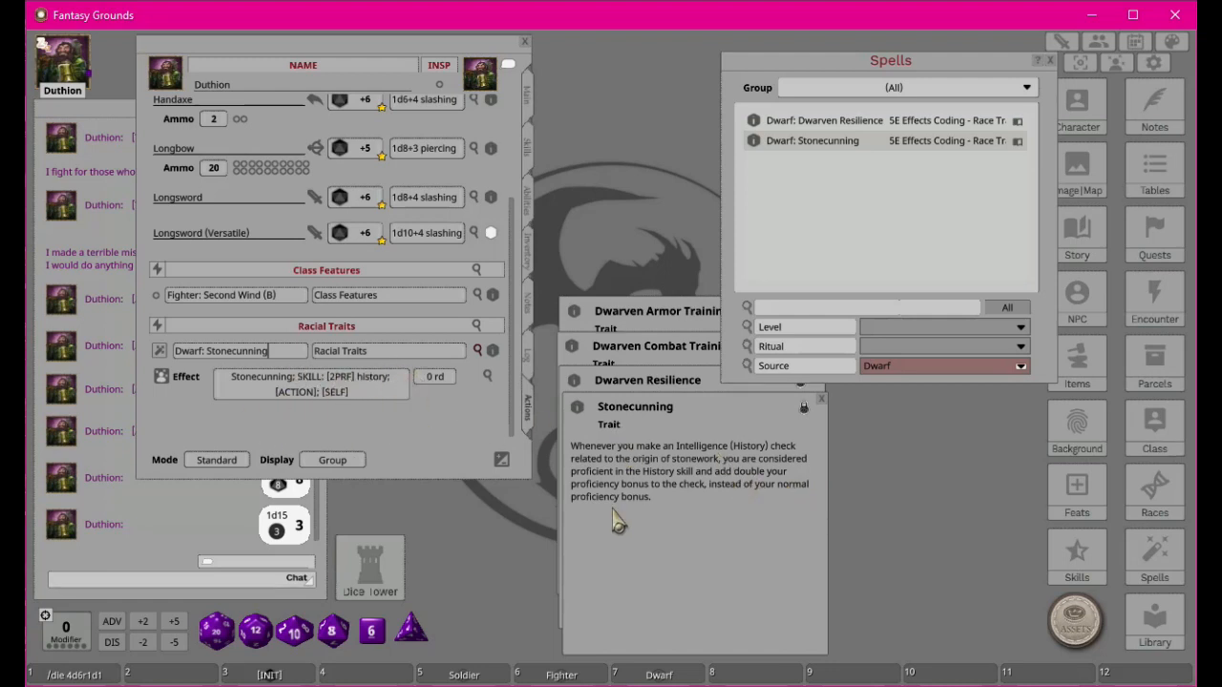
{"action": "left_click", "coordinate": [477, 352]}
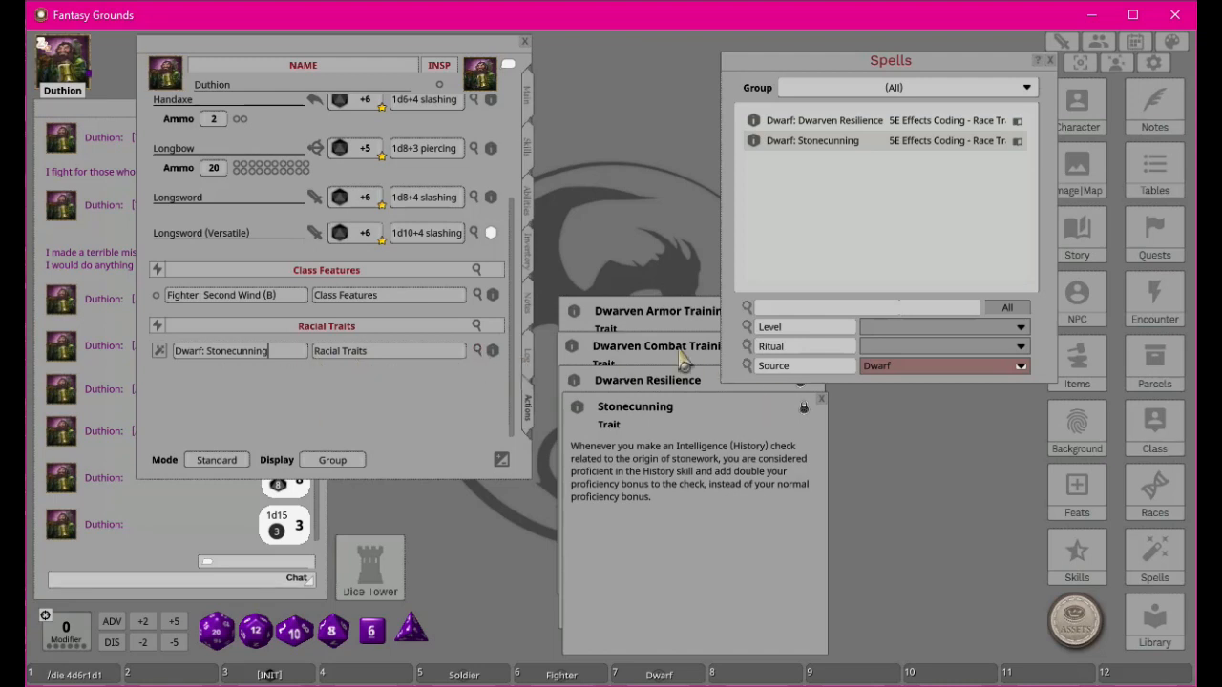
{"action": "left_click", "coordinate": [821, 399]}
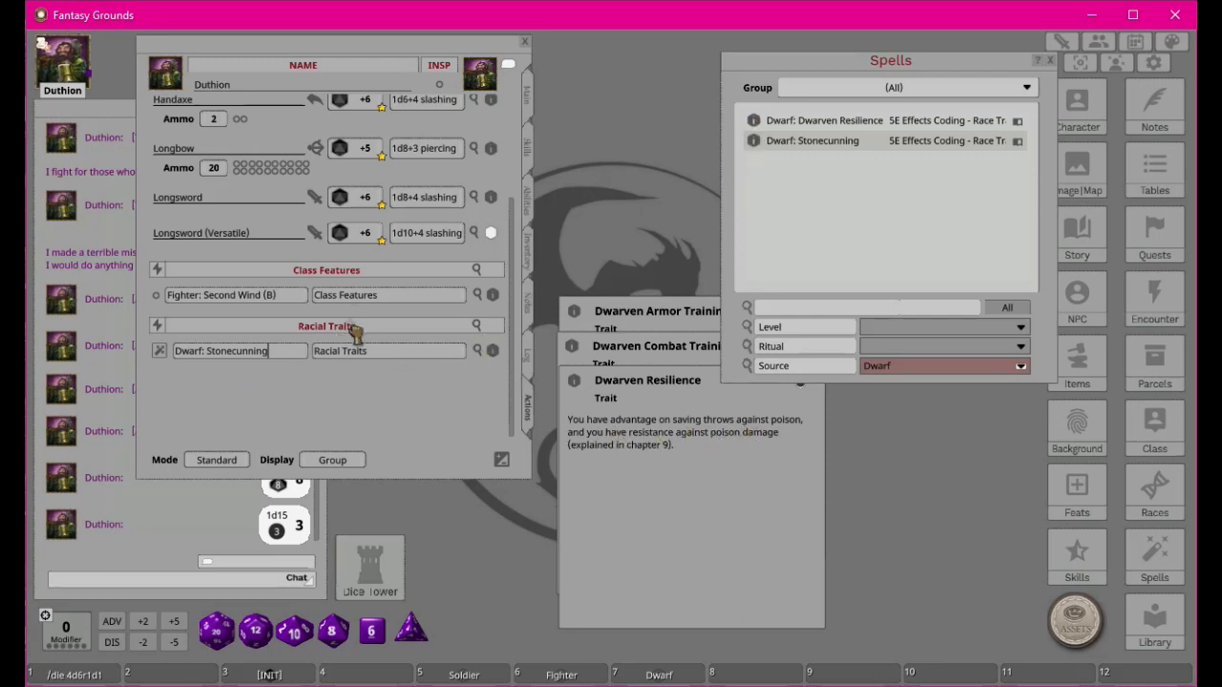
Step: Add Dwarf: Dwarven Resilience to the Racial Traits group and collapse its details
{"action": "left_click_drag", "start_coordinate": [356, 331], "coordinate": [354, 333]}
{"action": "left_click", "coordinate": [476, 351]}
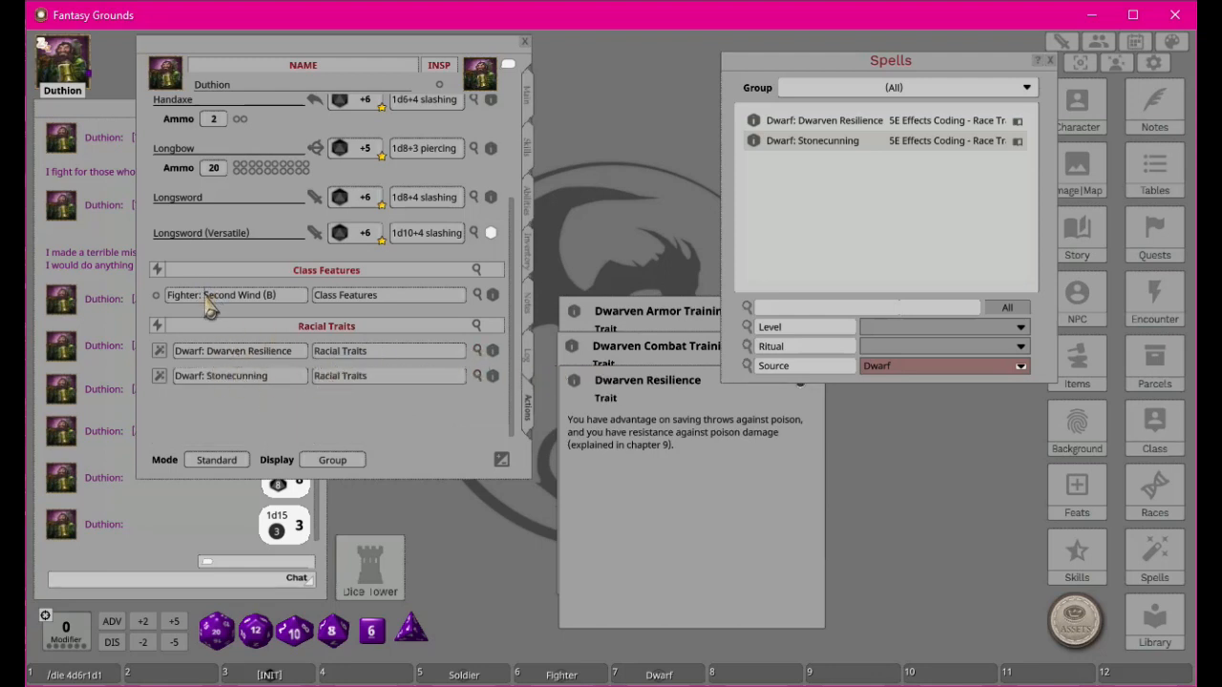
Step: Remove the Fighter prefix from the class feature's name, leaving Second Wind (B)
{"action": "key", "text": "BackSpace"}
{"action": "key", "text": "BackSpace"}
{"action": "key", "text": "BackSpace"}
{"action": "key", "text": "BackSpace"}
{"action": "key", "text": "BackSpace"}
{"action": "key", "text": "BackSpace"}
{"action": "key", "text": "BackSpace"}
{"action": "key", "text": "BackSpace"}
{"action": "key", "text": "BackSpace"}
Step: Remove the Dwarf prefix from both racial trait names, leaving Dwarven Resilience and Stonecunning
{"action": "left_click", "coordinate": [207, 351]}
{"action": "key", "text": "BackSpace"}
{"action": "key", "text": "BackSpace"}
{"action": "key", "text": "BackSpace"}
{"action": "key", "text": "BackSpace"}
{"action": "key", "text": "BackSpace"}
{"action": "key", "text": "BackSpace"}
{"action": "key", "text": "BackSpace"}
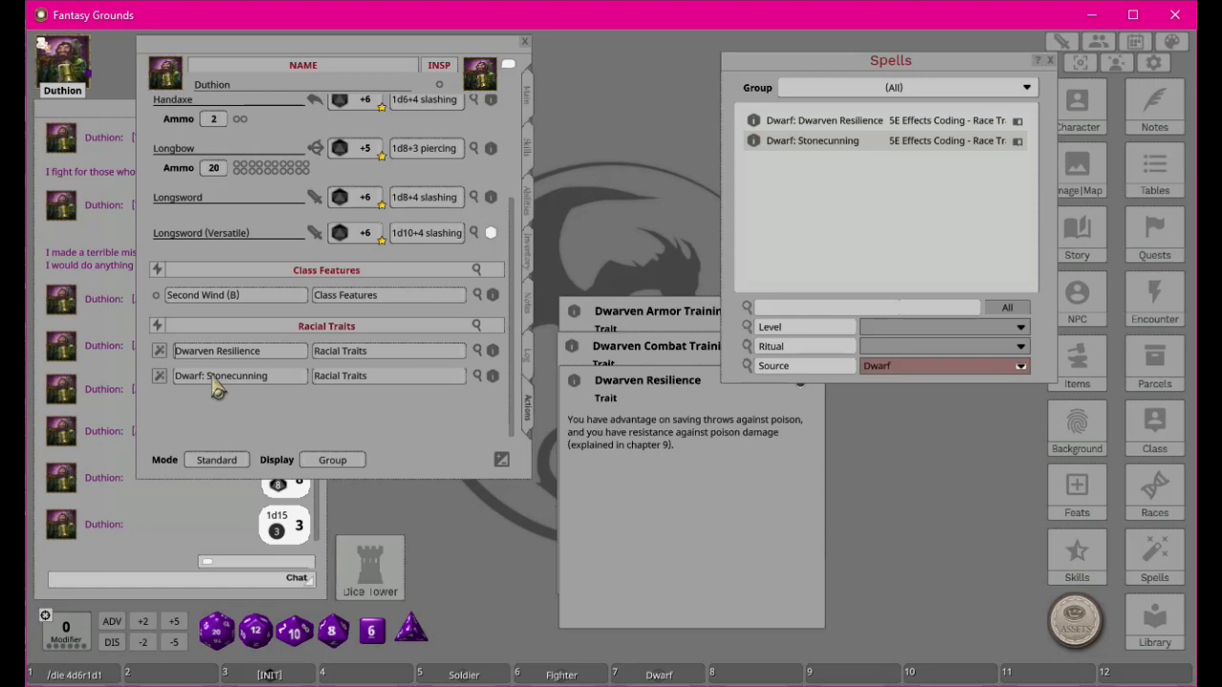
{"action": "left_click", "coordinate": [207, 376]}
{"action": "key", "text": "BackSpace"}
{"action": "key", "text": "BackSpace"}
{"action": "key", "text": "BackSpace"}
{"action": "key", "text": "BackSpace"}
{"action": "key", "text": "BackSpace"}
{"action": "key", "text": "BackSpace"}
{"action": "key", "text": "BackSpace"}
Step: Close the Dwarven Resilience description and bring the Dwarven Armor Training description to the front
{"action": "left_click", "coordinate": [706, 482]}
{"action": "left_click", "coordinate": [817, 372]}
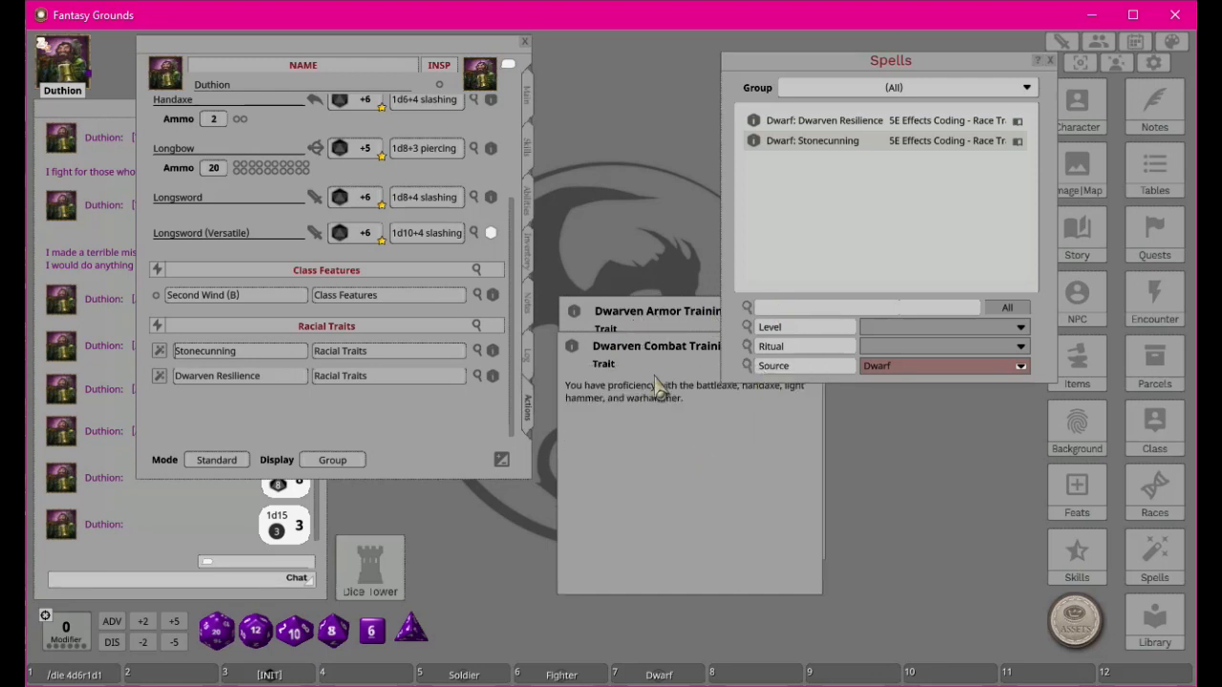
{"action": "mouse_move", "coordinate": [664, 334]}
{"action": "left_mouse_down"}
{"action": "mouse_move", "coordinate": [649, 354]}
{"action": "mouse_move", "coordinate": [641, 340]}
{"action": "left_mouse_up"}
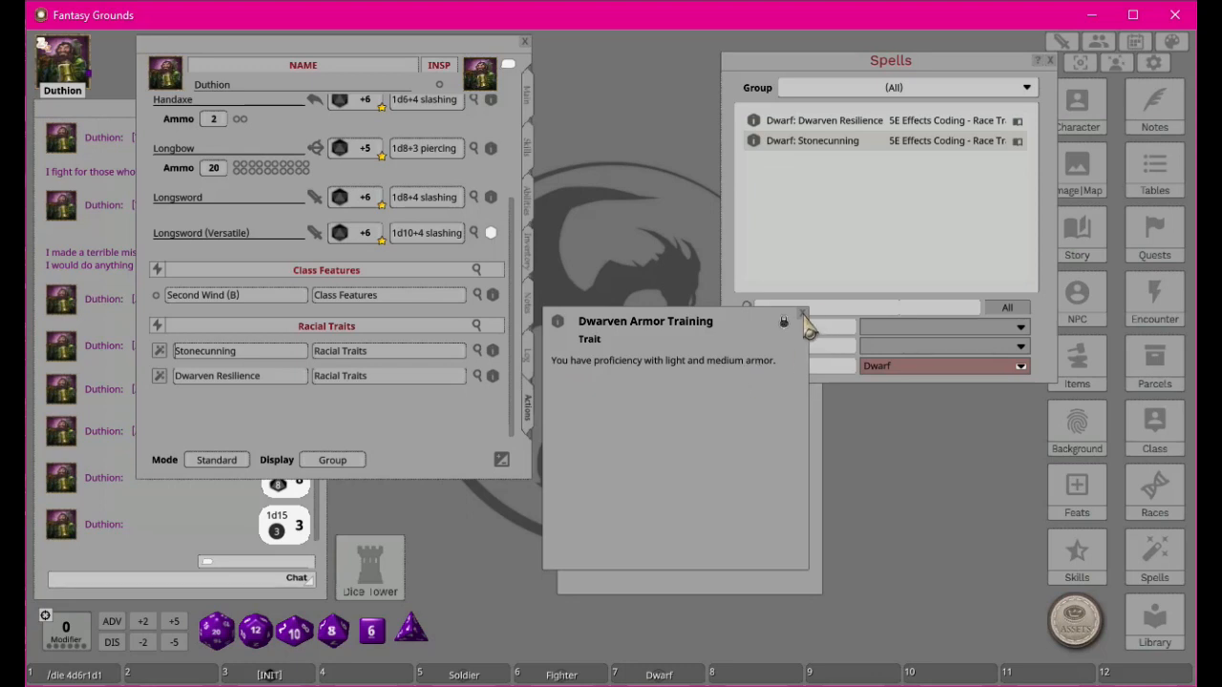
Step: Close the Dwarven Armor Training and Dwarven Combat Training descriptions
{"action": "left_click", "coordinate": [802, 315]}
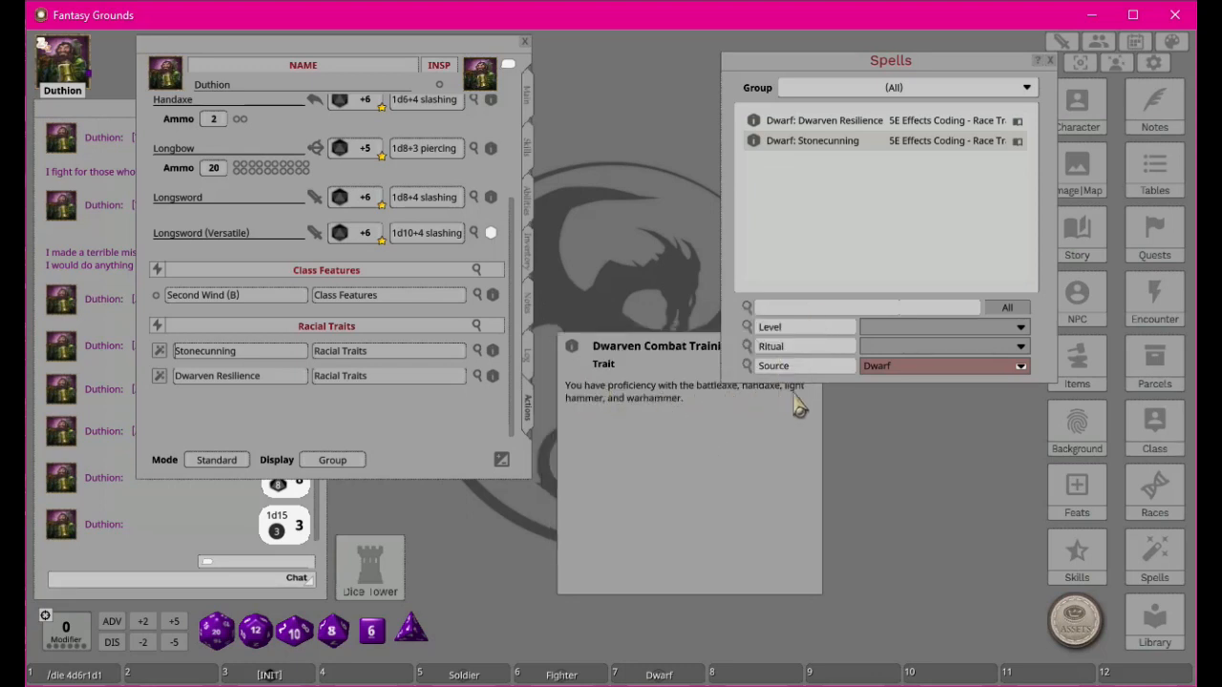
{"action": "left_click_drag", "start_coordinate": [665, 351], "coordinate": [634, 368]}
{"action": "left_click", "coordinate": [784, 356]}
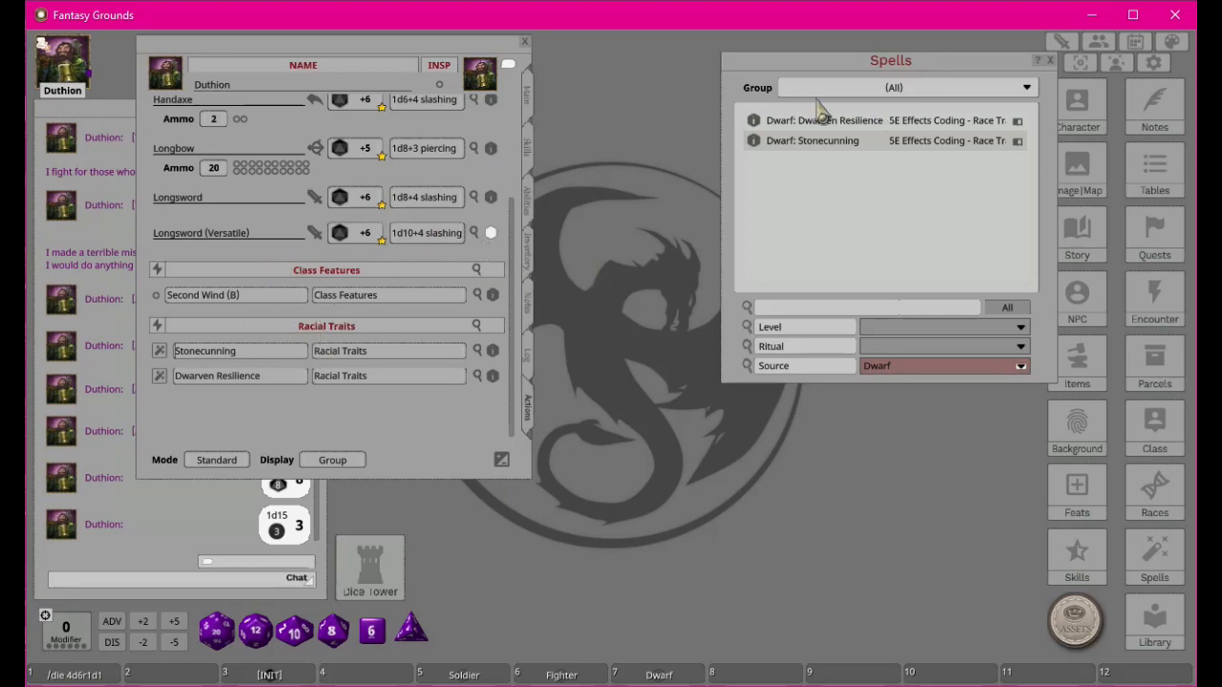
Step: Add a new ability entry to the actions and assign it to a new group named Standard Actions
{"action": "right_click", "coordinate": [295, 420]}
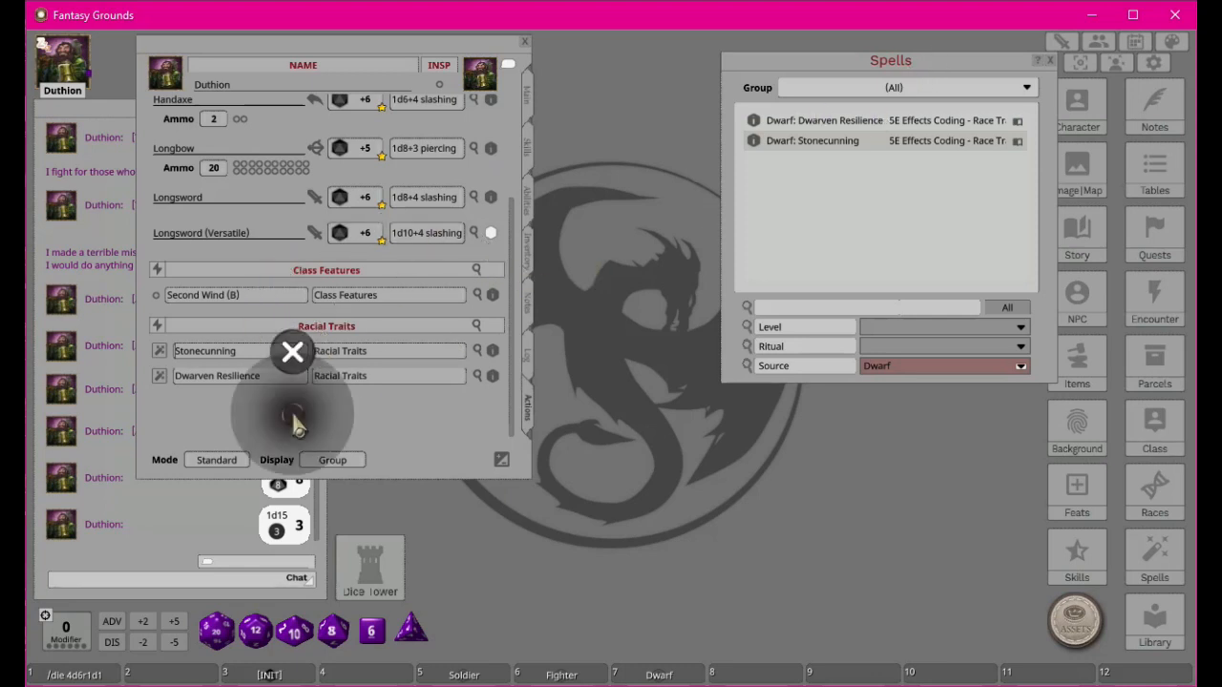
{"action": "left_click", "coordinate": [501, 460]}
{"action": "left_click", "coordinate": [482, 460]}
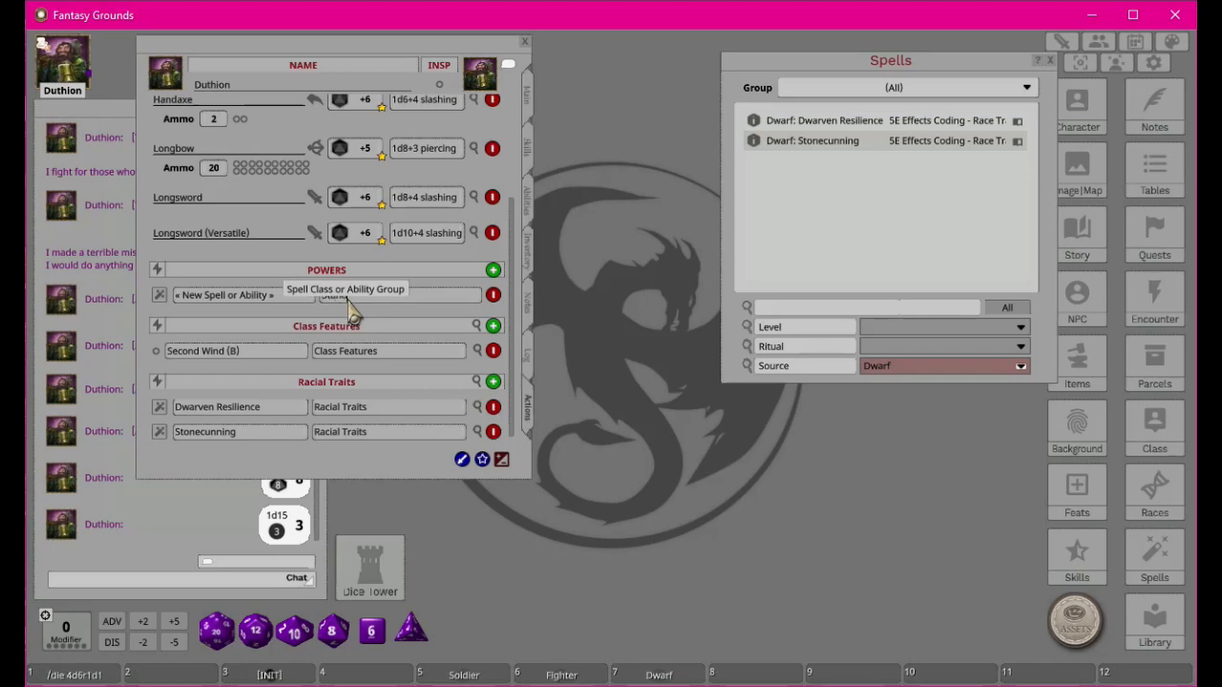
{"action": "type", "text": "Actions"}
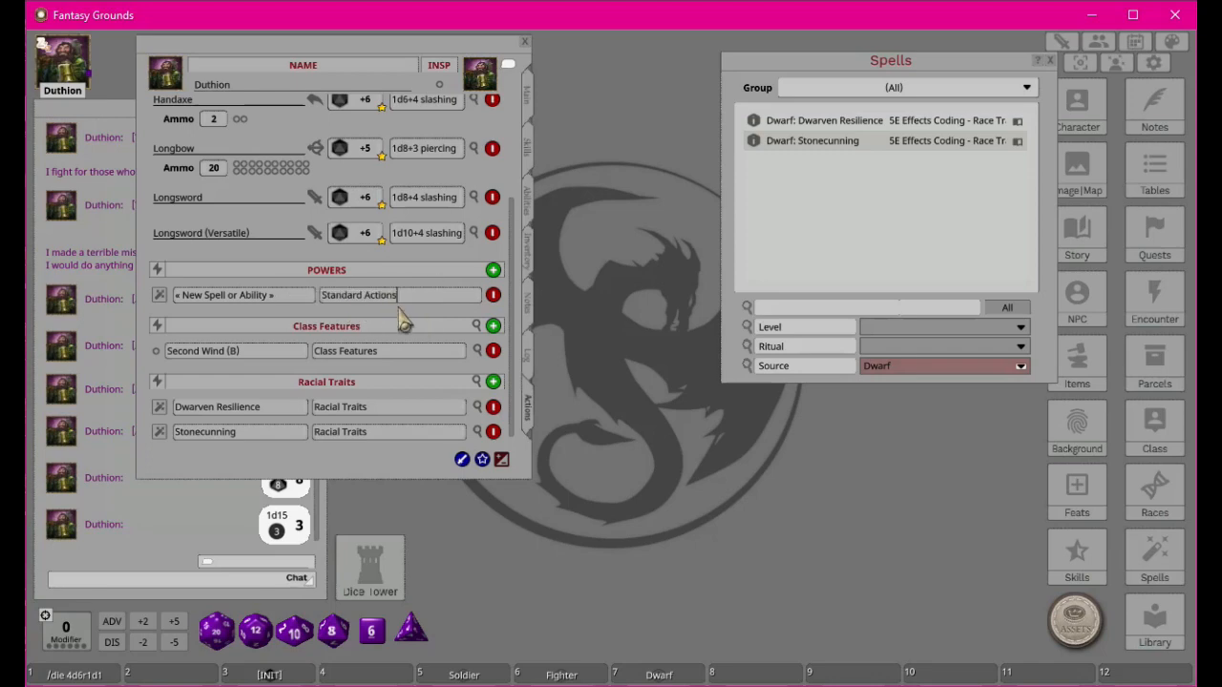
{"action": "key", "text": "Return"}
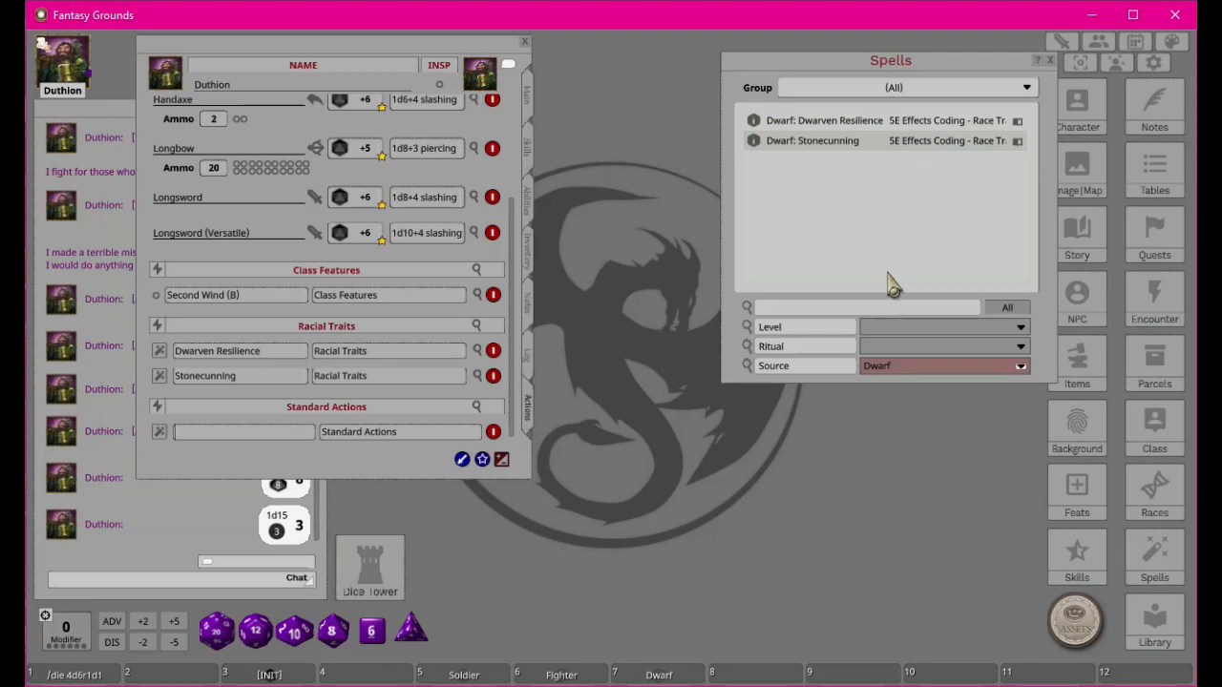
Step: Clear the Dwarf source filter and list the 5E Effects Coding - Class Features group from its first Action entries
{"action": "left_click", "coordinate": [1028, 89]}
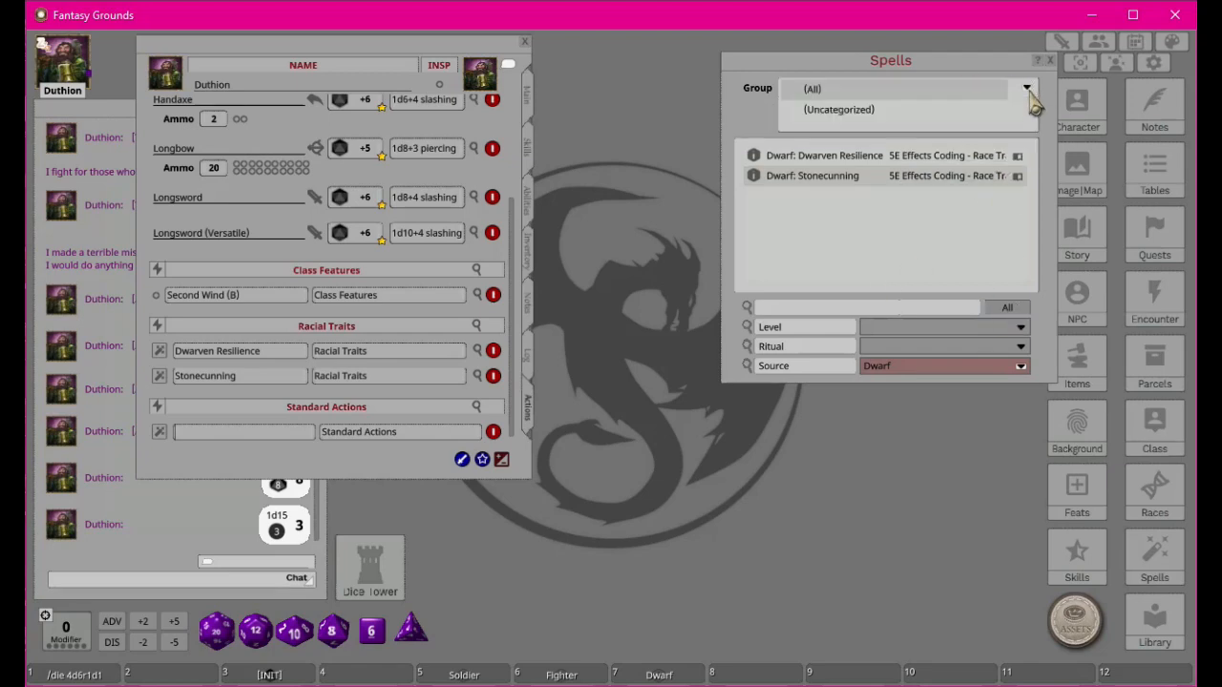
{"action": "left_click", "coordinate": [910, 372]}
{"action": "scroll", "coordinate": [931, 287], "scroll_direction": "up", "scroll_amount": 10}
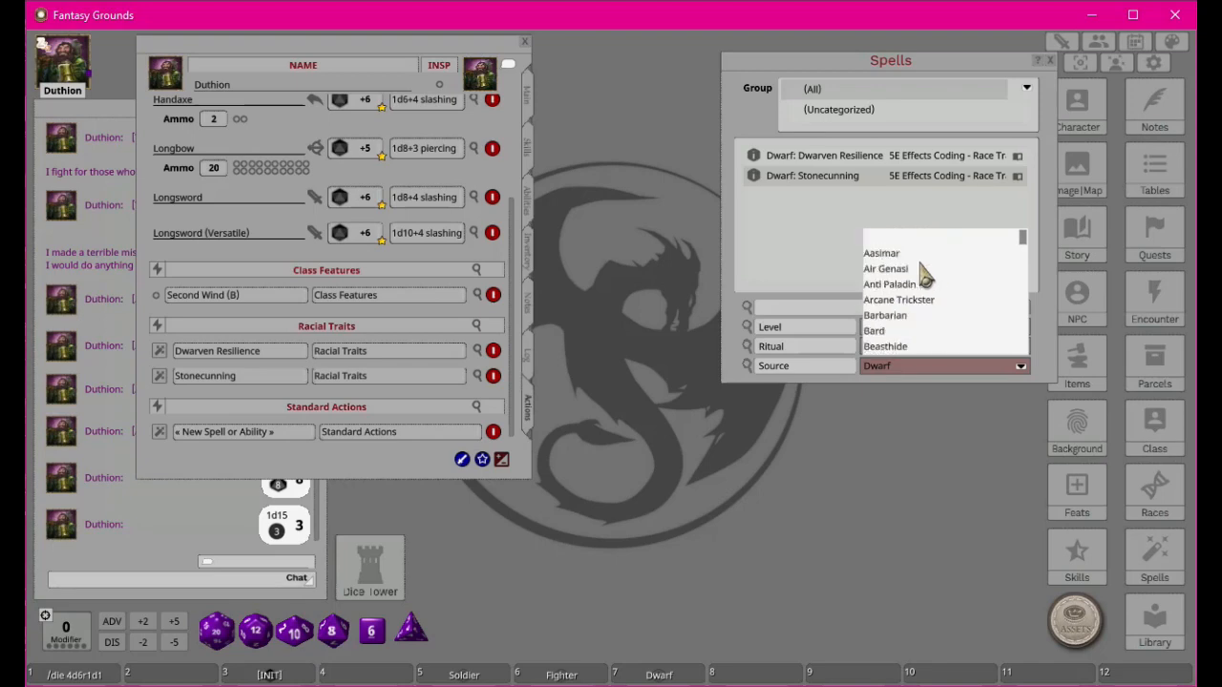
{"action": "left_click", "coordinate": [888, 241]}
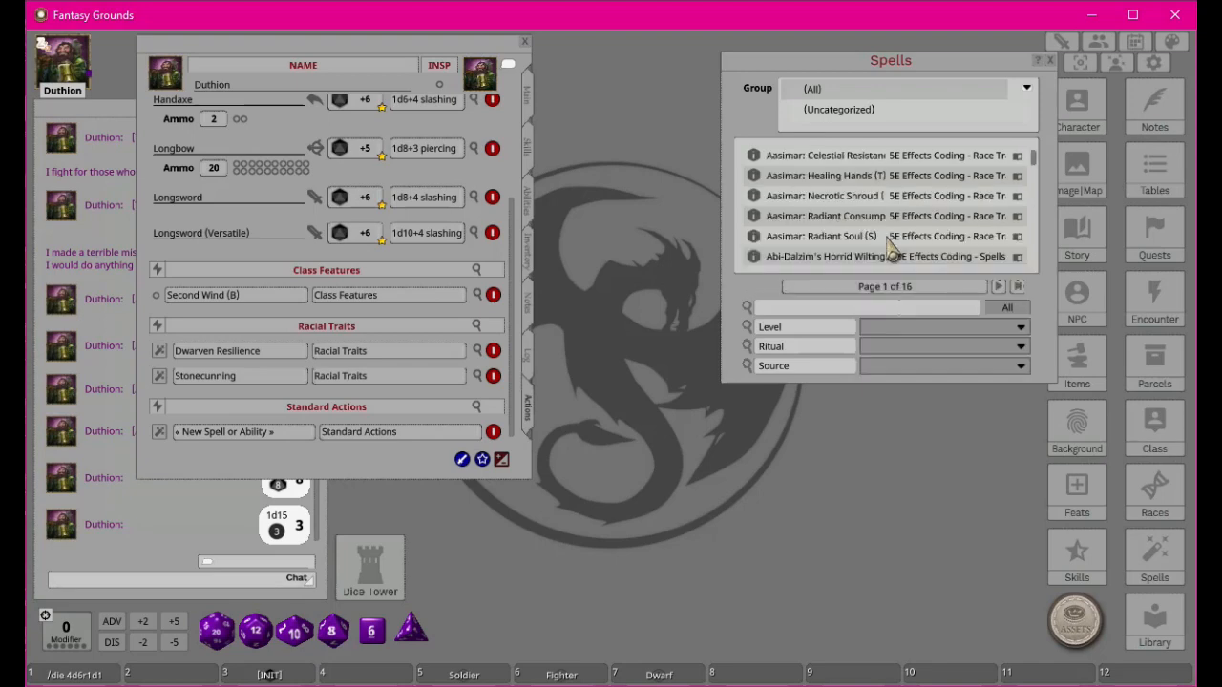
{"action": "scroll", "coordinate": [998, 196], "scroll_direction": "down", "scroll_amount": 3}
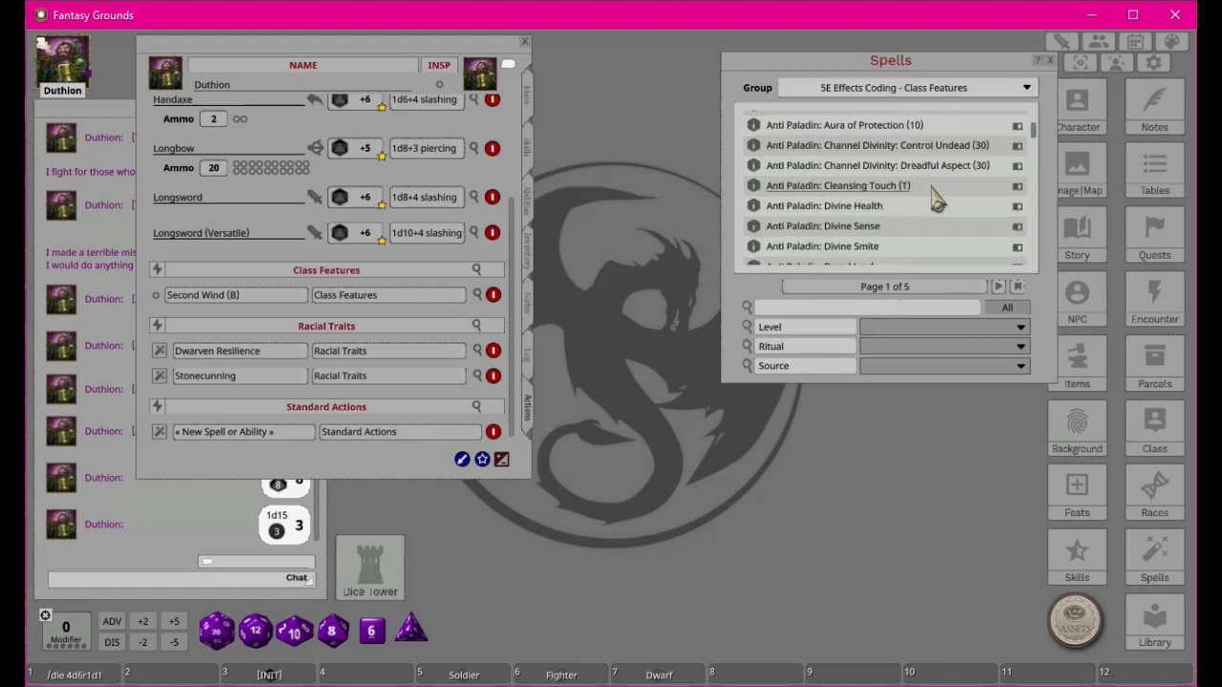
{"action": "scroll", "coordinate": [933, 197], "scroll_direction": "down", "scroll_amount": 1}
{"action": "scroll", "coordinate": [934, 198], "scroll_direction": "up", "scroll_amount": 5}
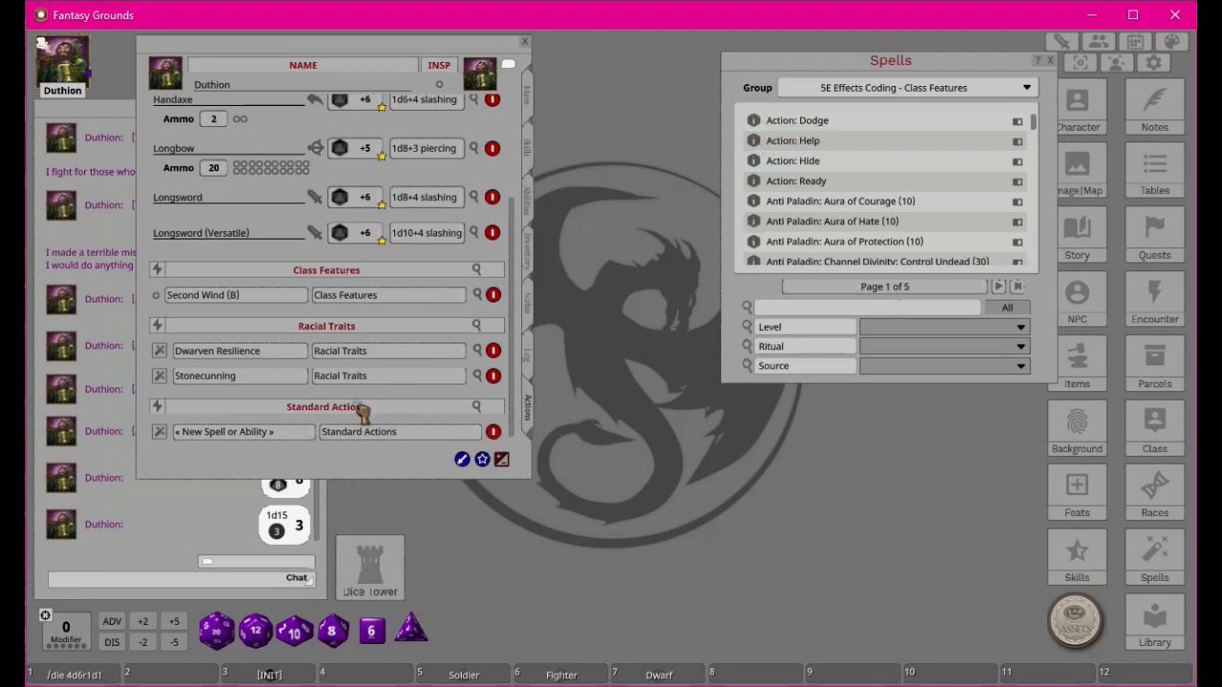
Step: Add a single Action: Dodge to the Standard Actions group, delete the group's blank placeholder entry, and collapse Dodge's details
{"action": "mouse_move", "coordinate": [794, 123]}
{"action": "left_mouse_down"}
{"action": "mouse_move", "coordinate": [580, 333]}
{"action": "mouse_move", "coordinate": [443, 357]}
{"action": "left_mouse_up"}
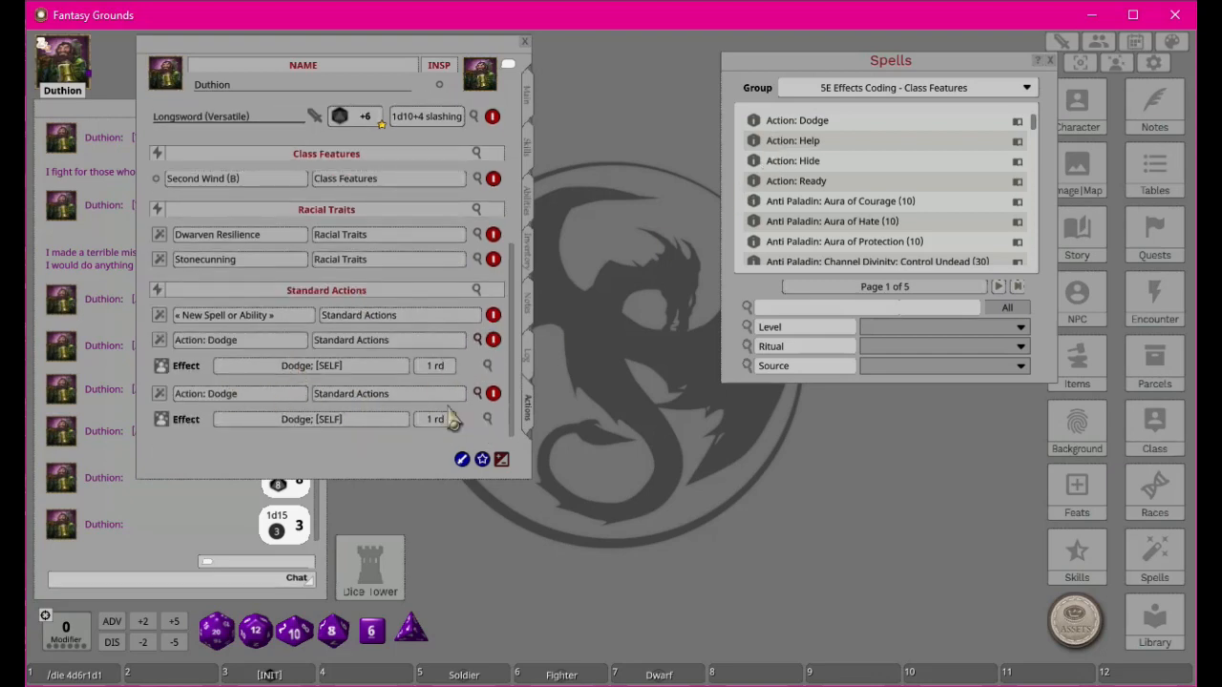
{"action": "left_click", "coordinate": [492, 393]}
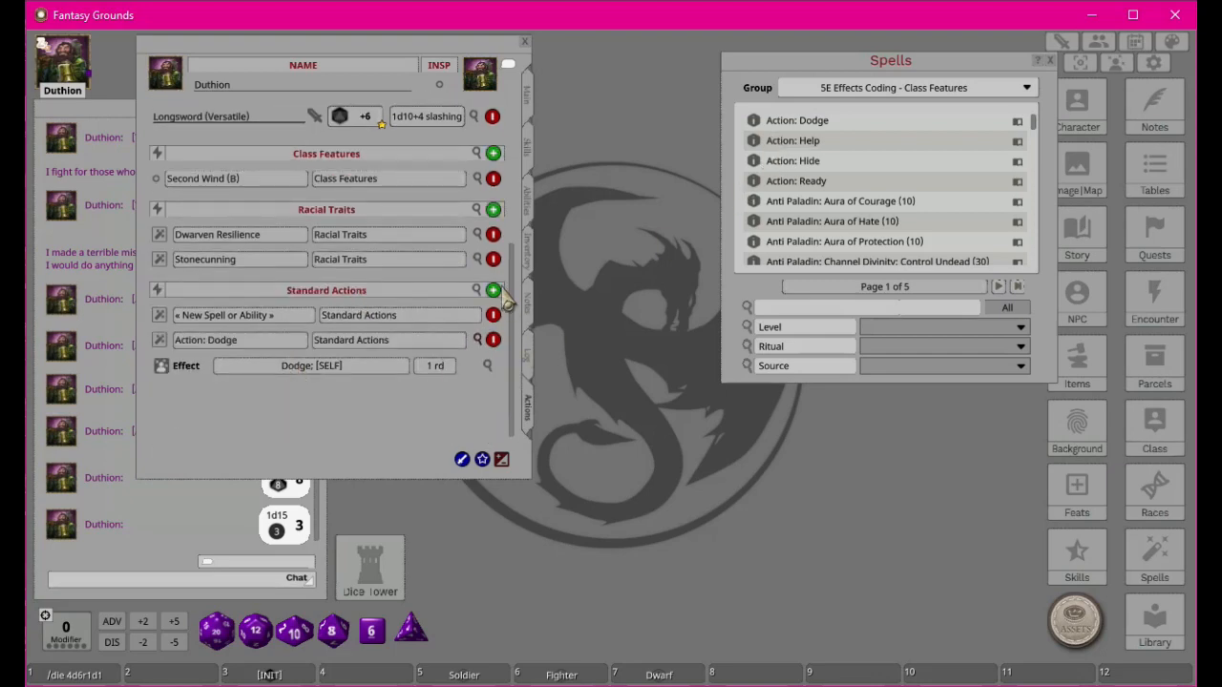
{"action": "left_click", "coordinate": [501, 459]}
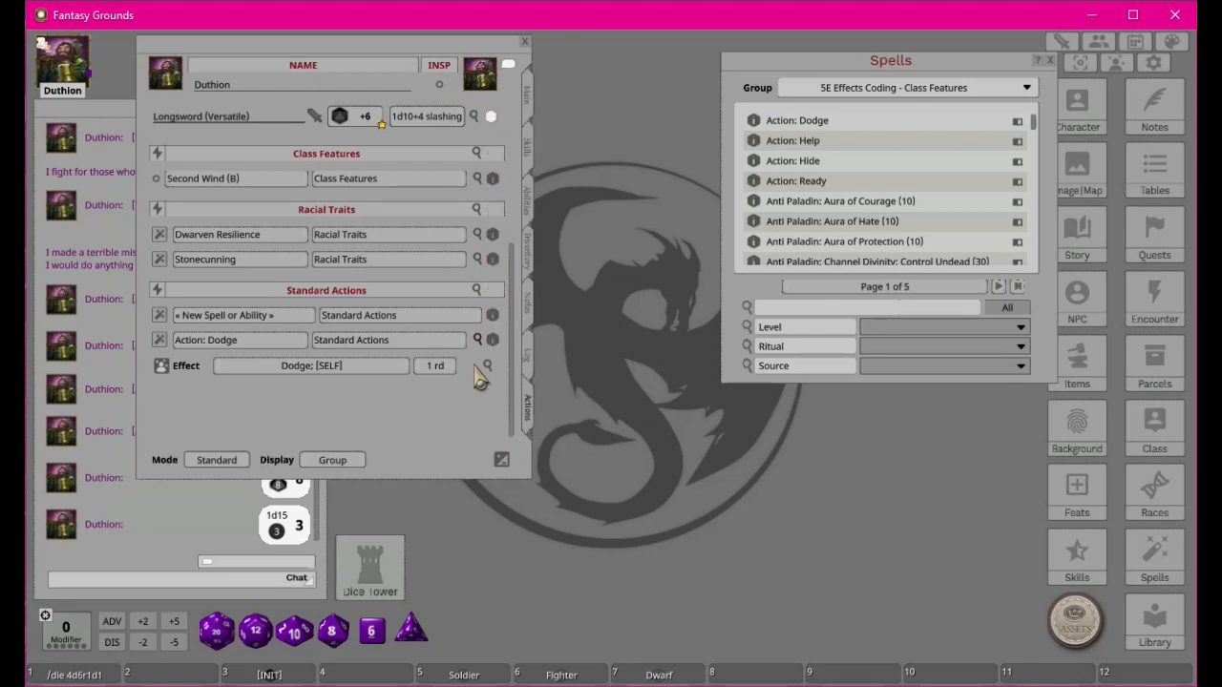
{"action": "left_click", "coordinate": [501, 459]}
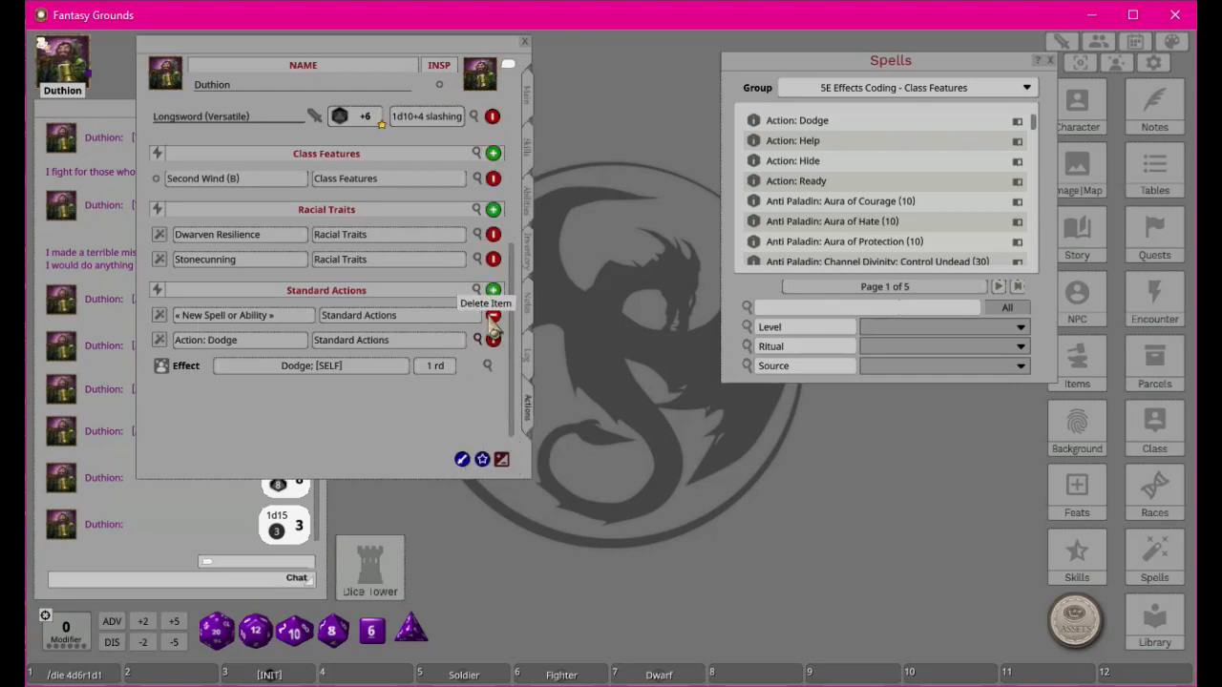
{"action": "left_click", "coordinate": [492, 317]}
{"action": "left_click", "coordinate": [503, 460]}
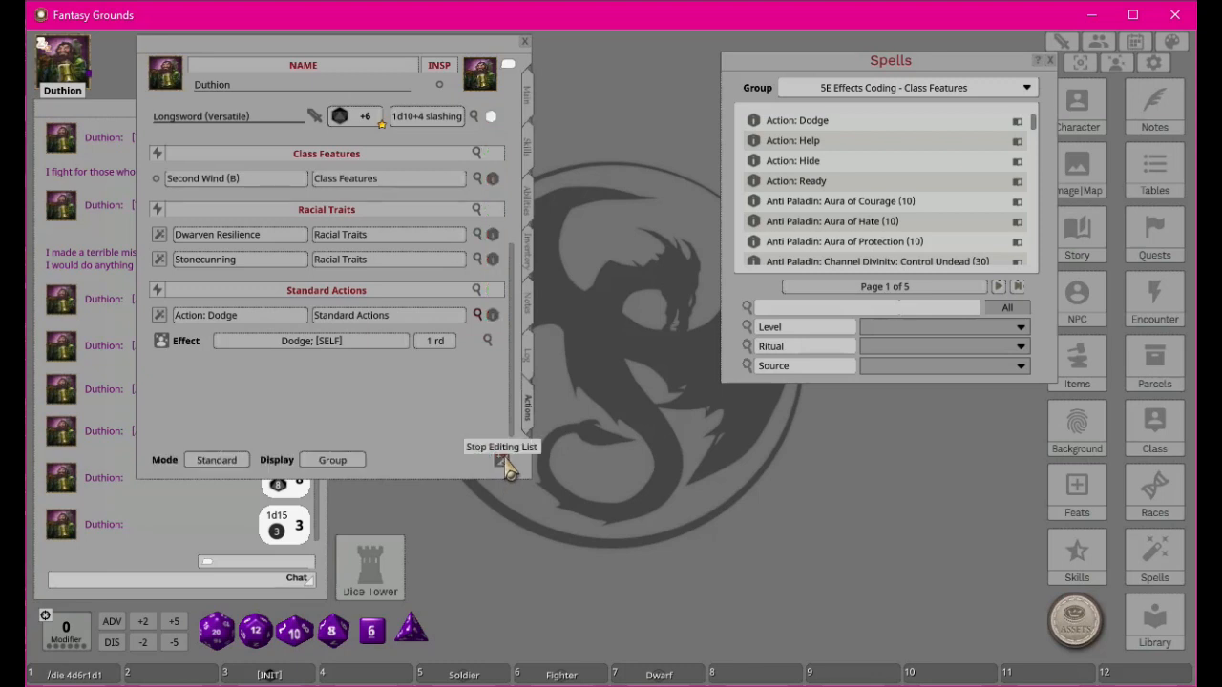
{"action": "left_click", "coordinate": [477, 316]}
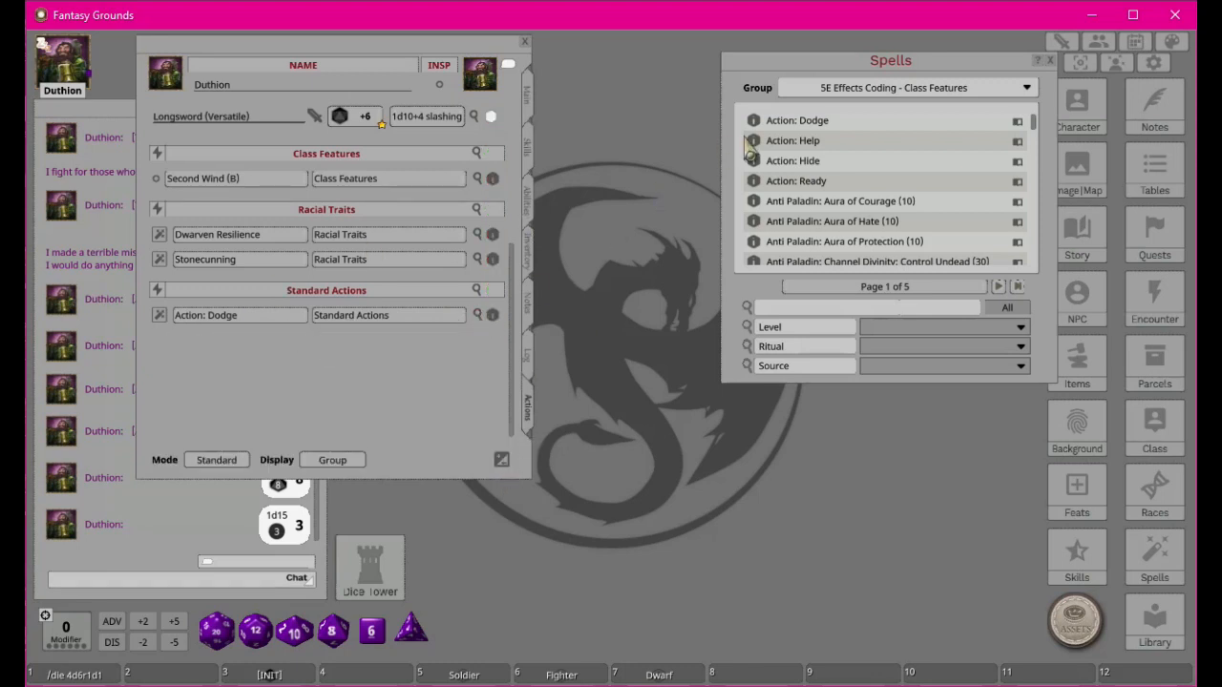
Step: Add Action: Help, Action: Hide and Action: Ready to the Standard Actions group and collapse their details
{"action": "left_click_drag", "start_coordinate": [755, 142], "coordinate": [375, 296]}
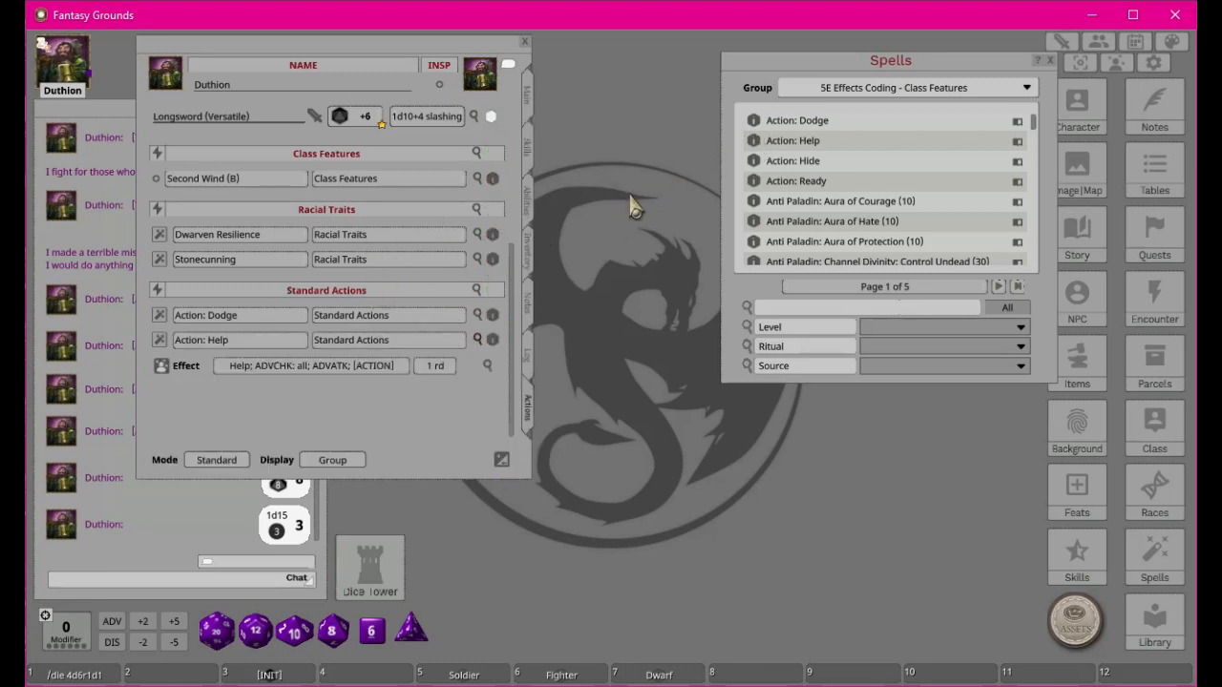
{"action": "left_click_drag", "start_coordinate": [755, 164], "coordinate": [423, 288]}
{"action": "left_click_drag", "start_coordinate": [751, 191], "coordinate": [380, 300]}
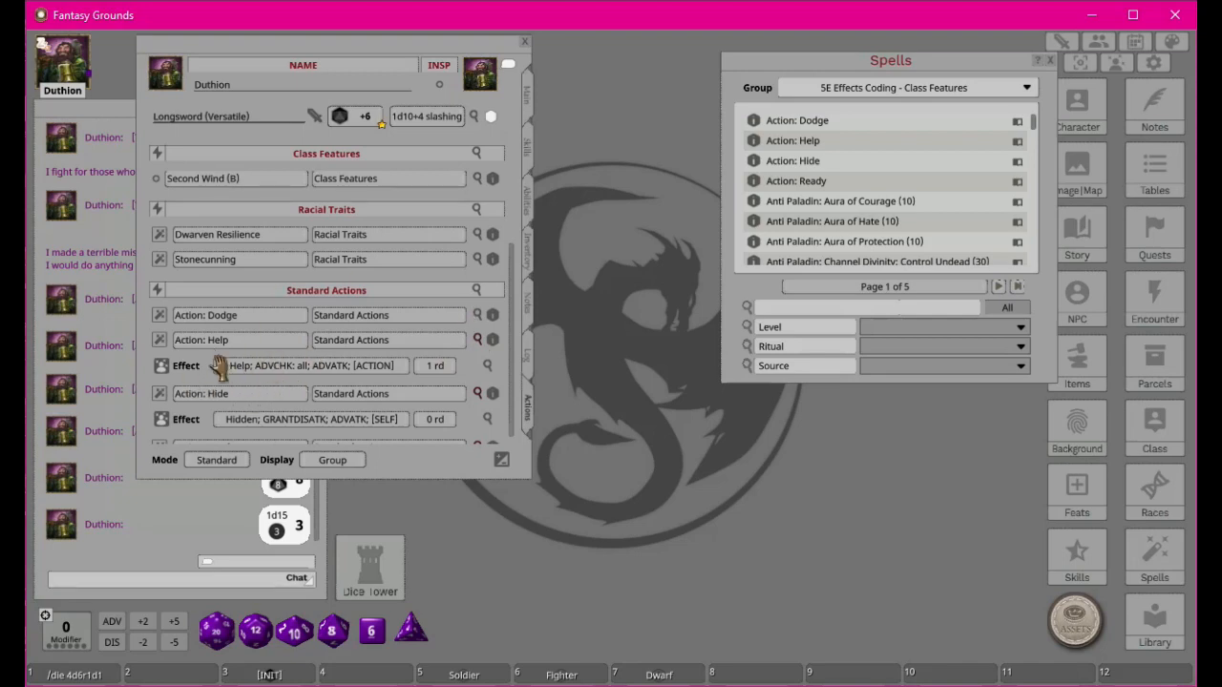
{"action": "left_click", "coordinate": [477, 341]}
{"action": "left_click", "coordinate": [478, 366]}
{"action": "left_click", "coordinate": [478, 390]}
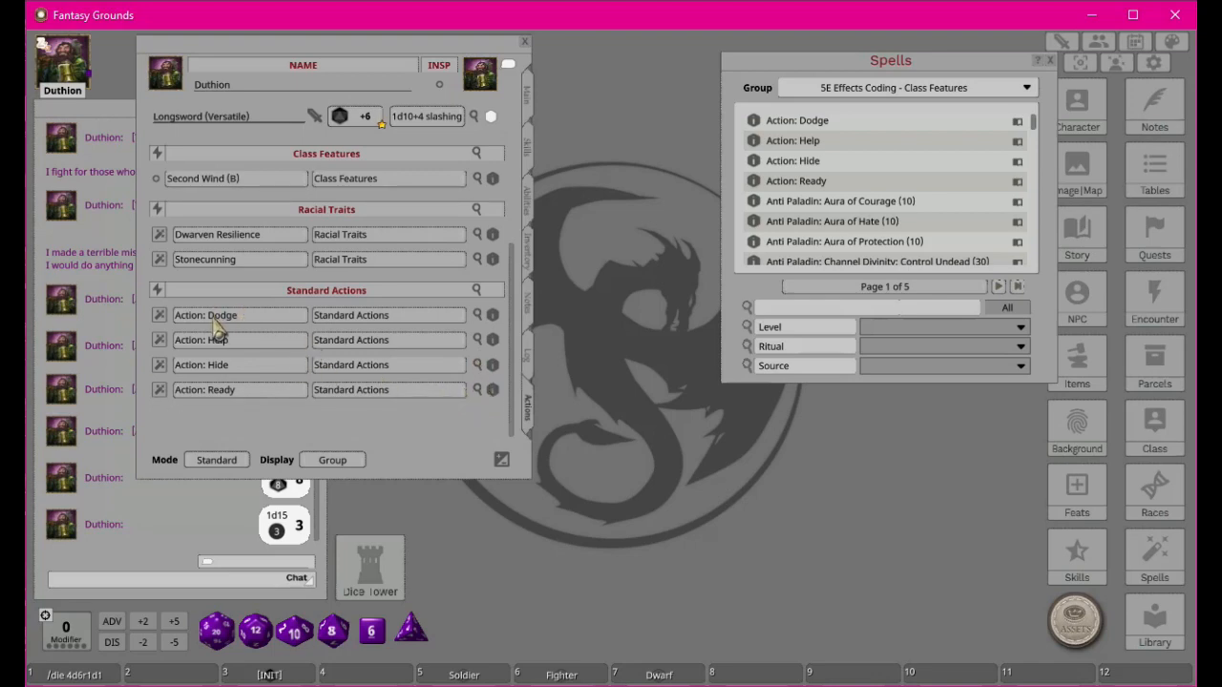
Step: Remove the Action prefix from all four standard actions, leaving Dodge, Help, Hide and Ready, and check Ready's effect details
{"action": "key", "text": "BackSpace"}
{"action": "key", "text": "BackSpace"}
{"action": "key", "text": "BackSpace"}
{"action": "key", "text": "BackSpace"}
{"action": "key", "text": "BackSpace"}
{"action": "key", "text": "BackSpace"}
{"action": "key", "text": "BackSpace"}
{"action": "key", "text": "BackSpace"}
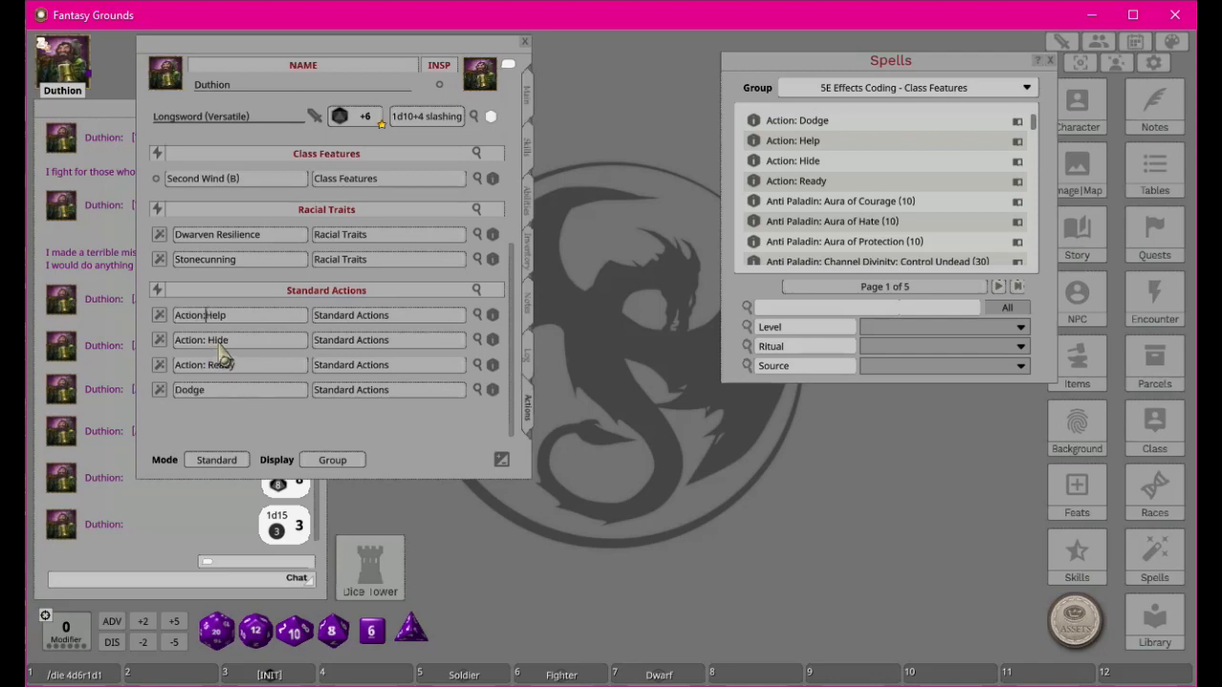
{"action": "key", "text": "BackSpace"}
{"action": "key", "text": "BackSpace"}
{"action": "key", "text": "BackSpace"}
{"action": "left_click", "coordinate": [211, 343]}
{"action": "key", "text": "BackSpace"}
{"action": "key", "text": "BackSpace"}
{"action": "key", "text": "BackSpace"}
{"action": "key", "text": "BackSpace"}
{"action": "key", "text": "BackSpace"}
{"action": "key", "text": "BackSpace"}
{"action": "key", "text": "BackSpace"}
{"action": "key", "text": "BackSpace"}
{"action": "left_click", "coordinate": [209, 345]}
{"action": "key", "text": "BackSpace"}
{"action": "key", "text": "BackSpace"}
{"action": "key", "text": "BackSpace"}
{"action": "key", "text": "BackSpace"}
{"action": "key", "text": "BackSpace"}
{"action": "key", "text": "Delete"}
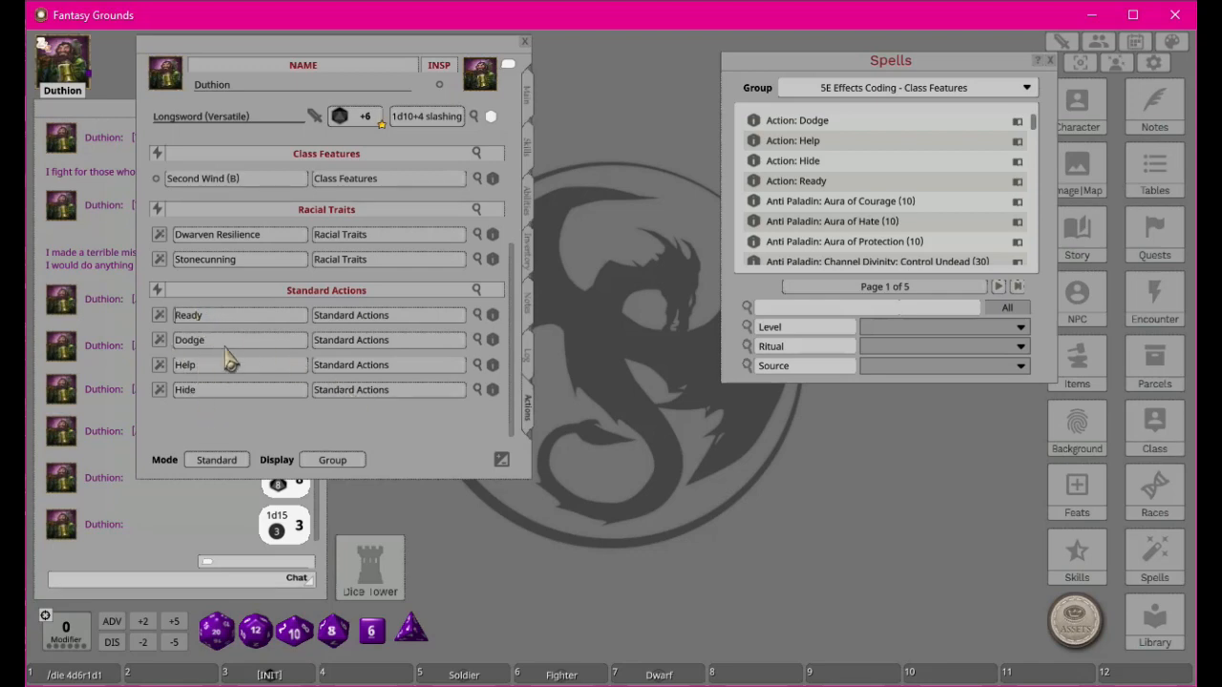
{"action": "left_click", "coordinate": [477, 316]}
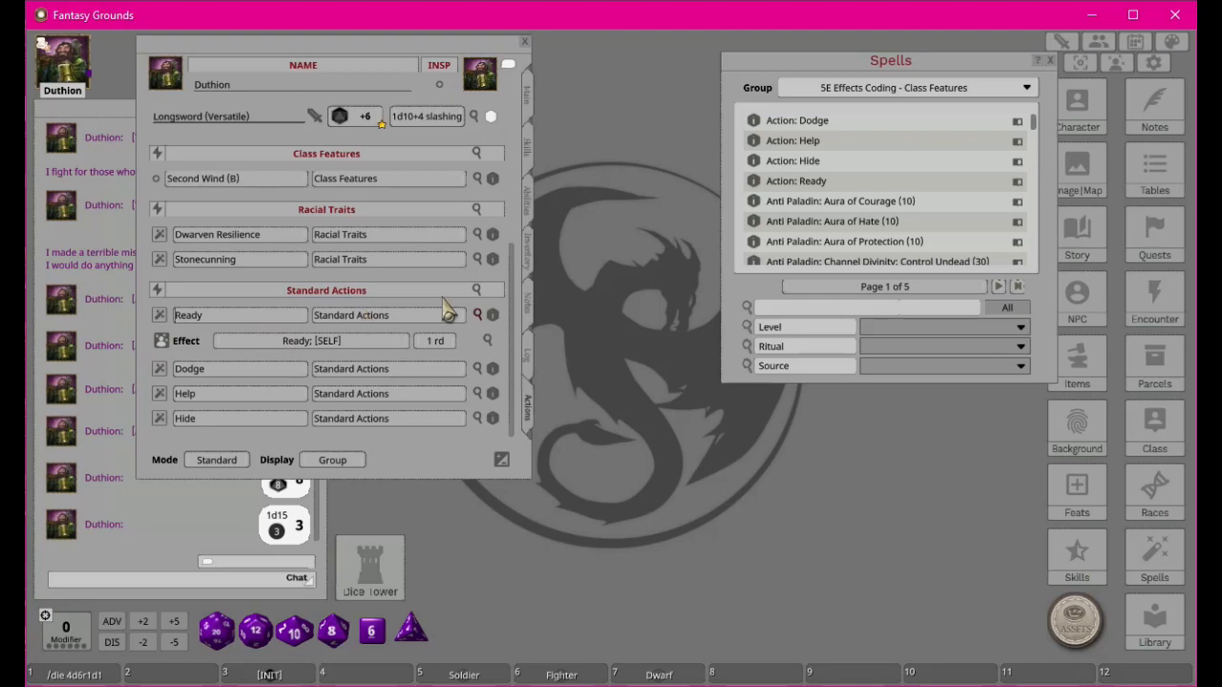
{"action": "left_click", "coordinate": [477, 316]}
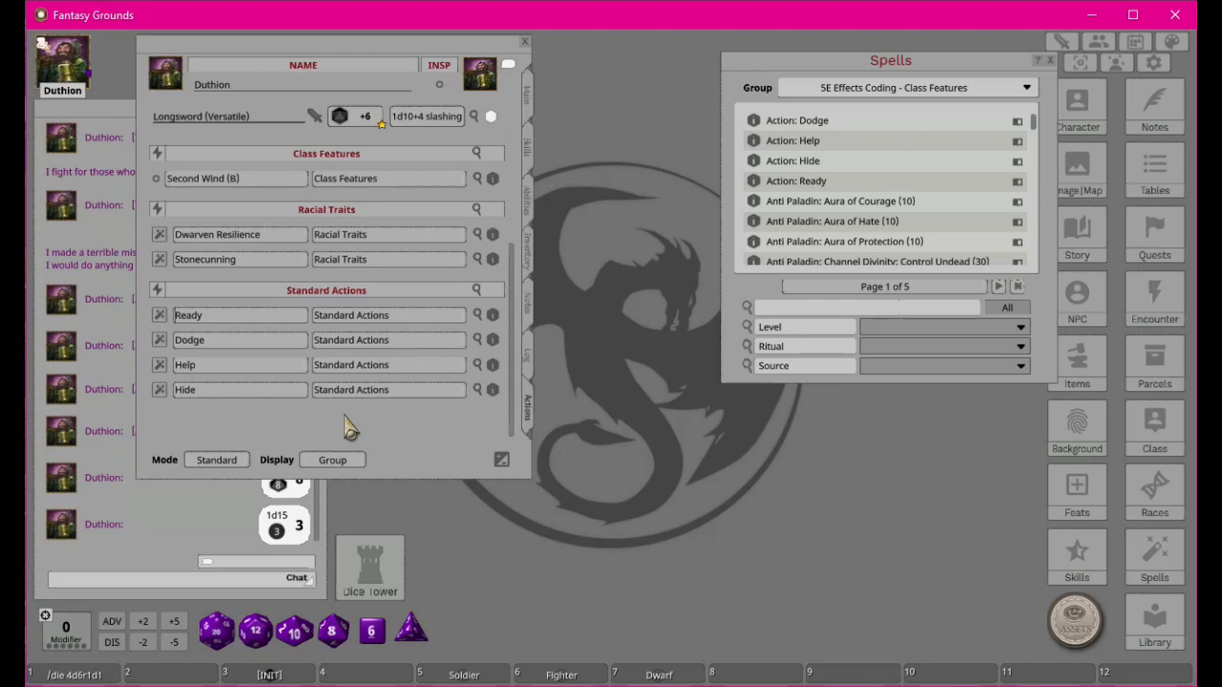
Step: Add another ability entry to the actions and assign it to a new group named Consumables
{"action": "left_click", "coordinate": [500, 460]}
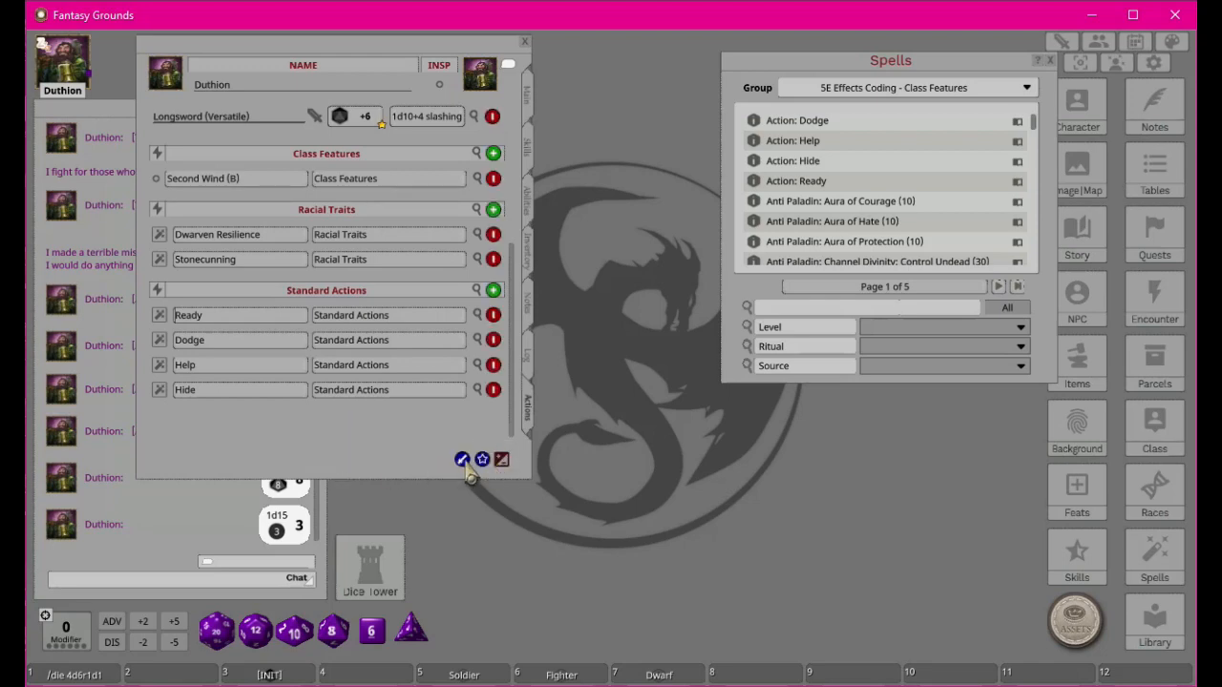
{"action": "left_click", "coordinate": [483, 460]}
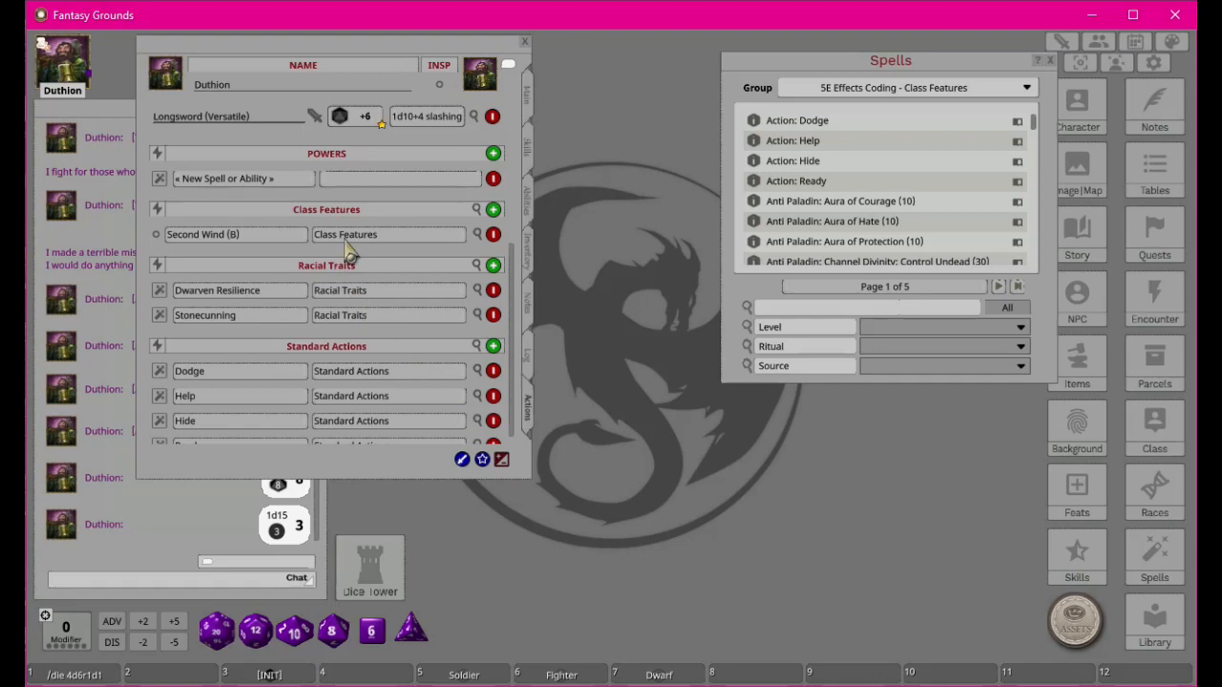
{"action": "left_click", "coordinate": [343, 179]}
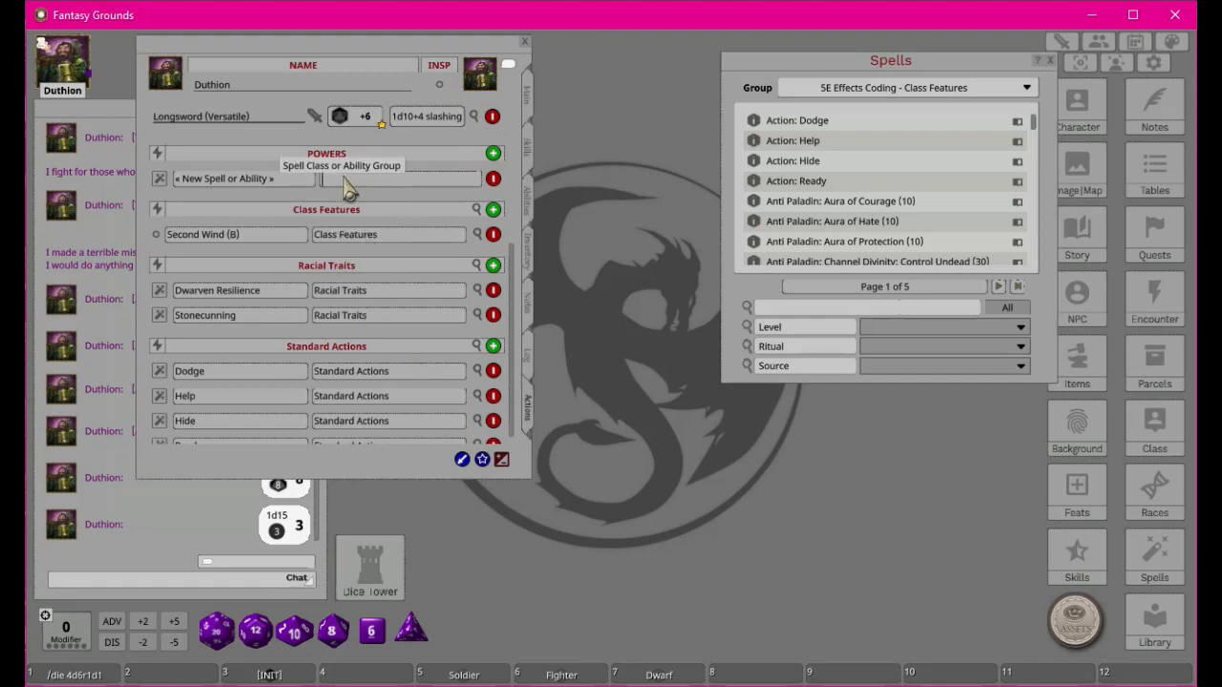
{"action": "type", "text": "CDoman"}
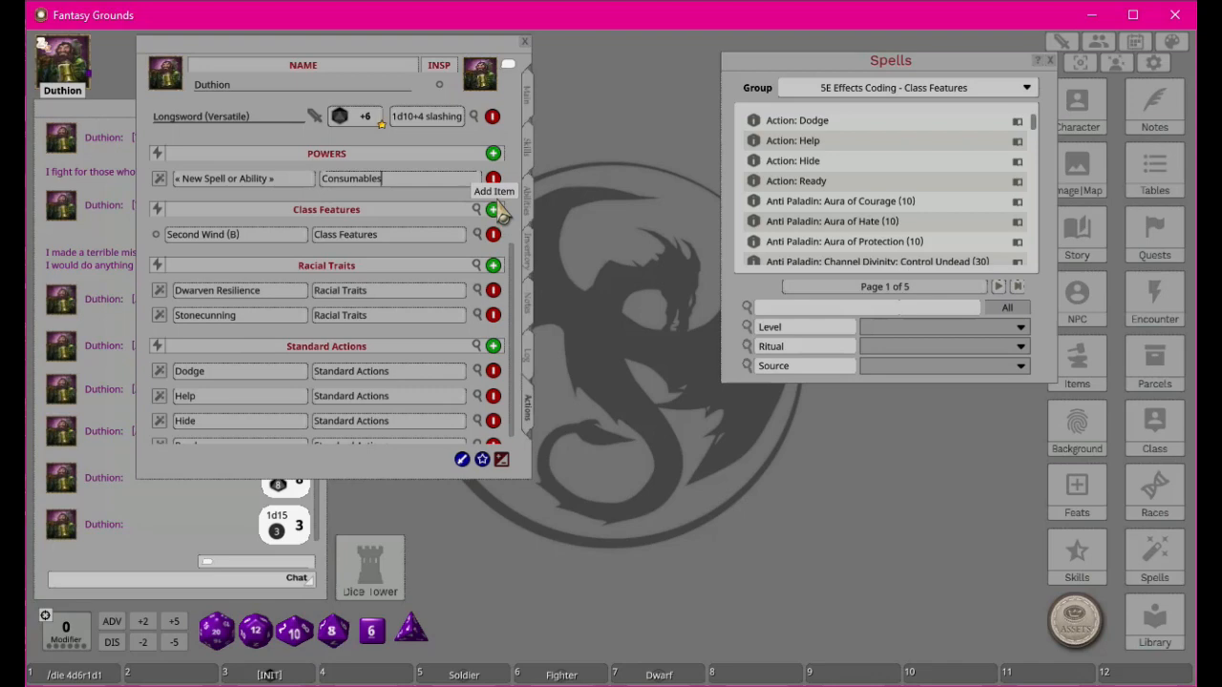
Step: Name the blank entry in the Consumables group for a healing potion
{"action": "left_click", "coordinate": [304, 183]}
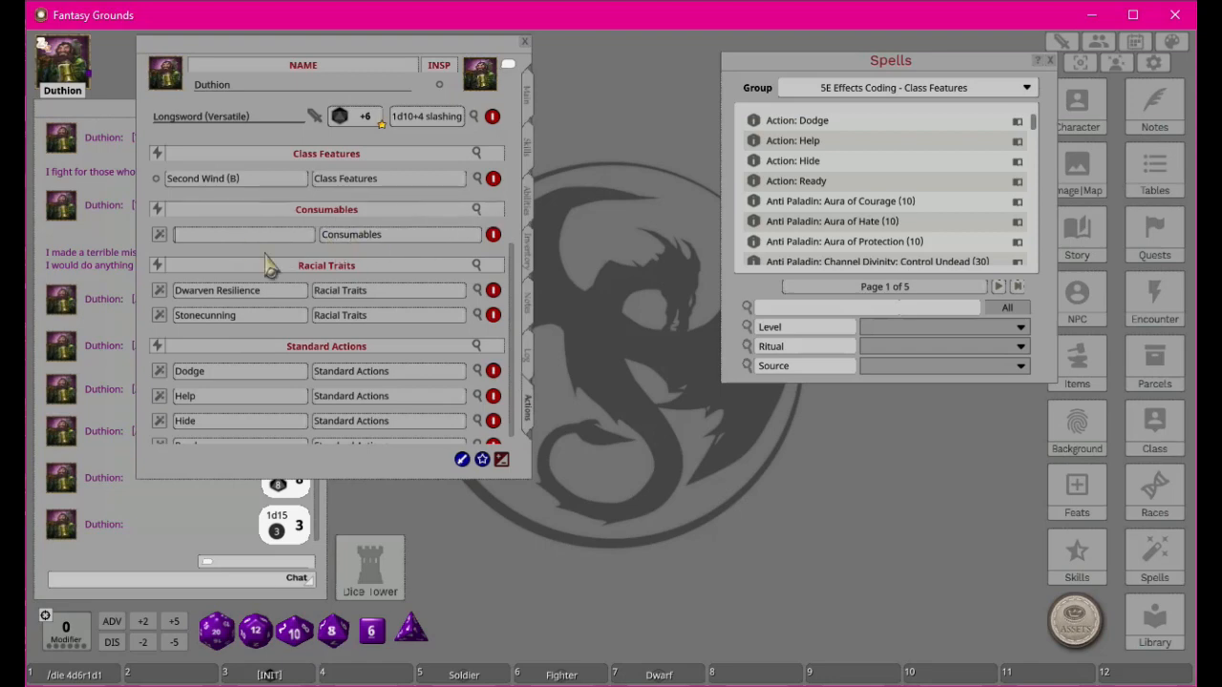
{"action": "scroll", "coordinate": [351, 277], "scroll_direction": "up", "scroll_amount": 2}
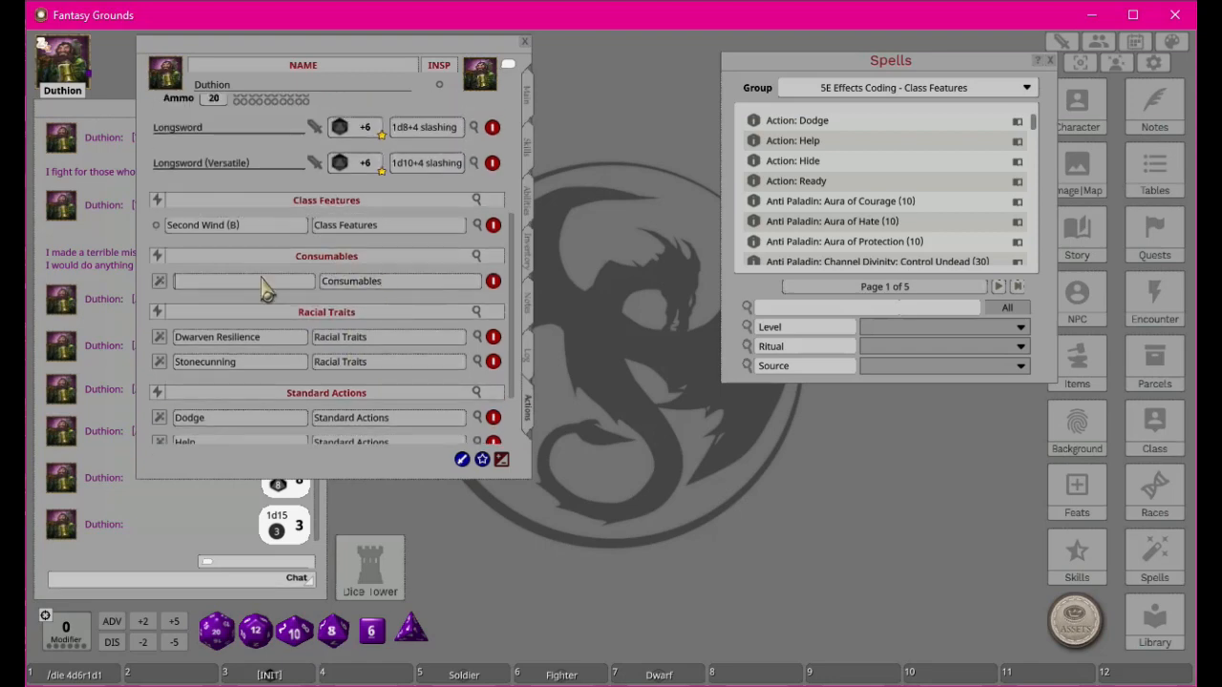
{"action": "scroll", "coordinate": [265, 291], "scroll_direction": "down", "scroll_amount": 1}
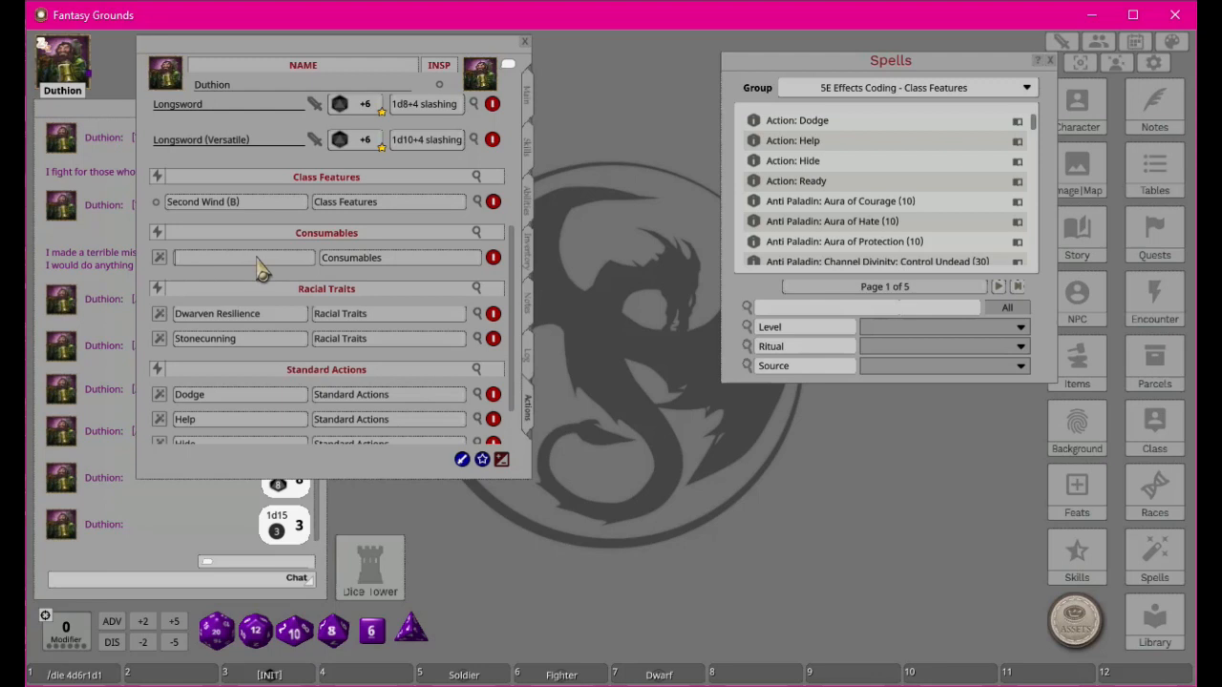
{"action": "type", "text": "H"}
{"action": "type", "text": "ealing Po"}
Step: Rename the Arrows (20) item in the inventory to Arrows and set its quantity to 20
{"action": "left_click", "coordinate": [531, 270]}
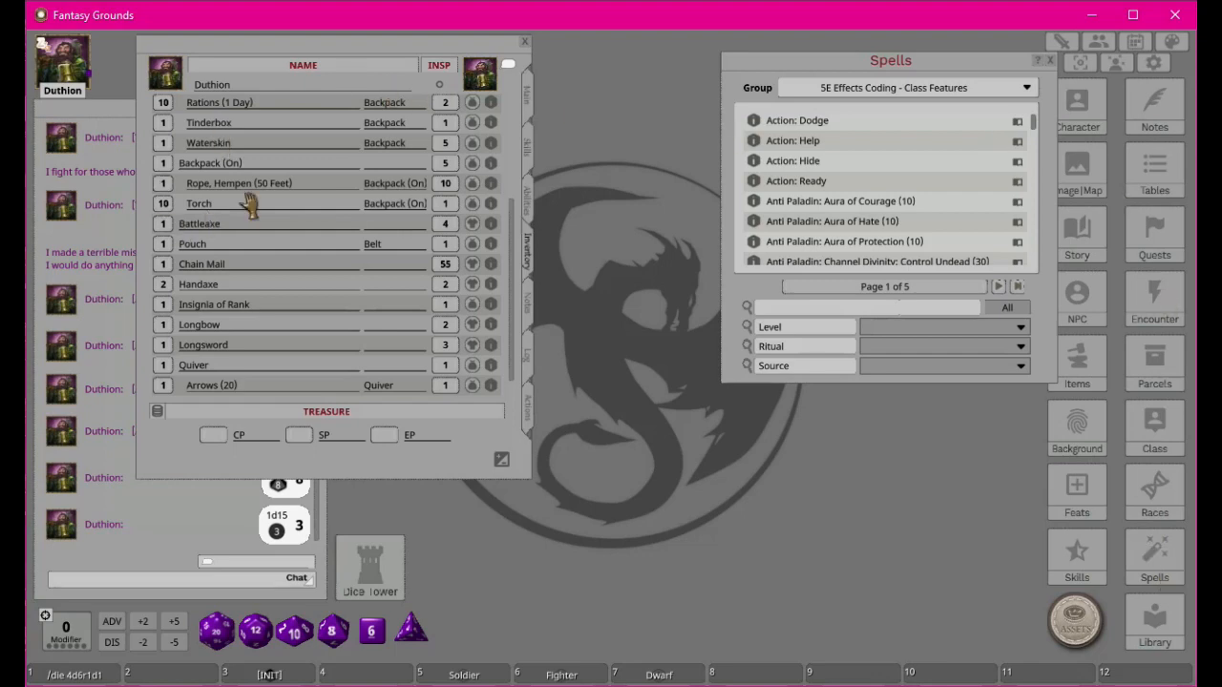
{"action": "scroll", "coordinate": [277, 220], "scroll_direction": "down", "scroll_amount": 2}
{"action": "scroll", "coordinate": [282, 222], "scroll_direction": "down", "scroll_amount": 2}
{"action": "scroll", "coordinate": [300, 240], "scroll_direction": "up", "scroll_amount": 8}
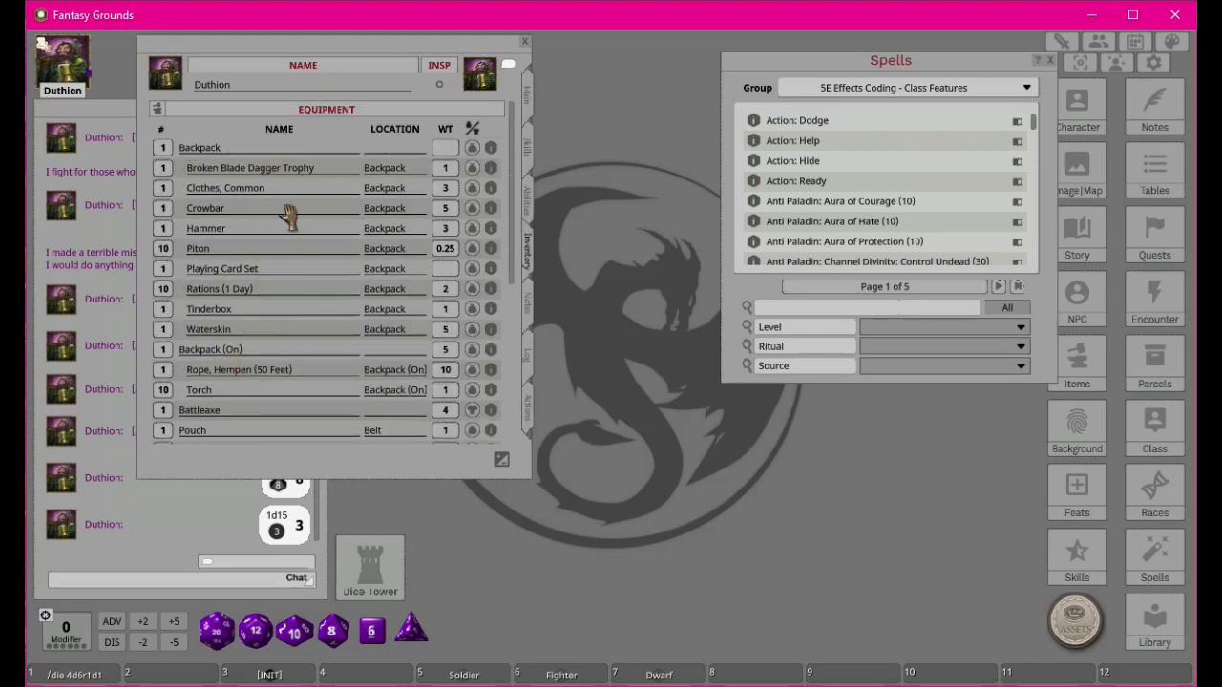
{"action": "scroll", "coordinate": [277, 215], "scroll_direction": "down", "scroll_amount": 5}
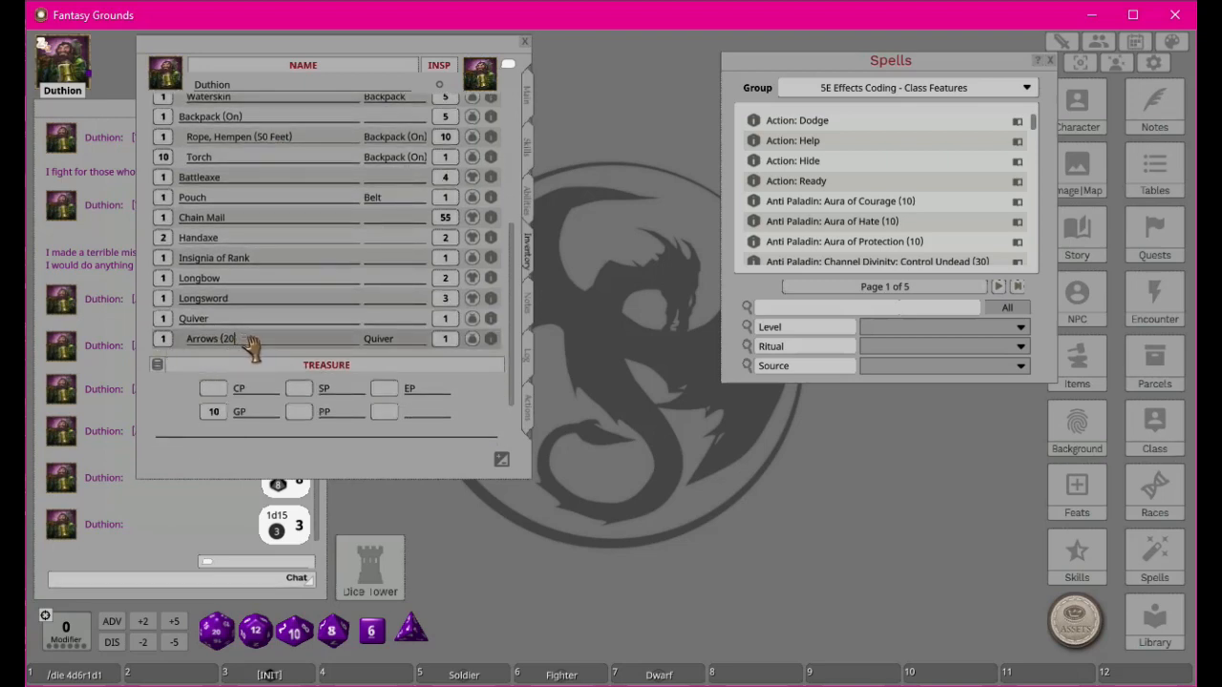
{"action": "left_click", "coordinate": [163, 340]}
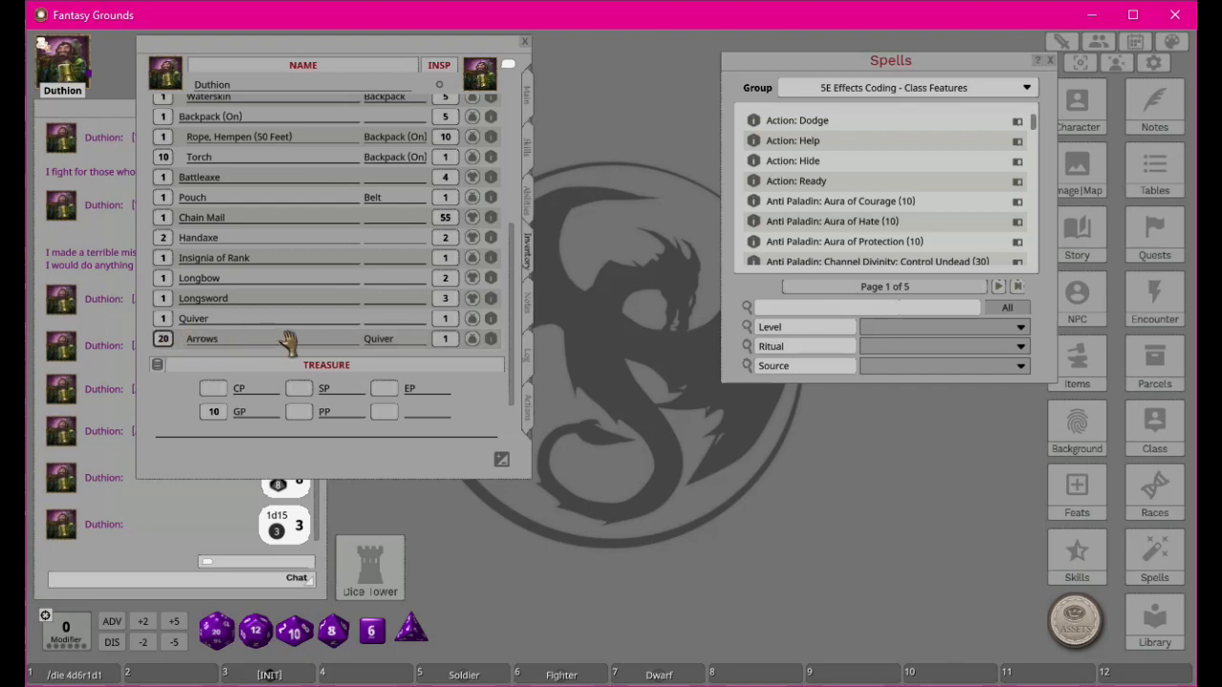
Step: Search the item library for heal and add the Potion of Healing to the character's inventory
{"action": "left_click", "coordinate": [258, 320]}
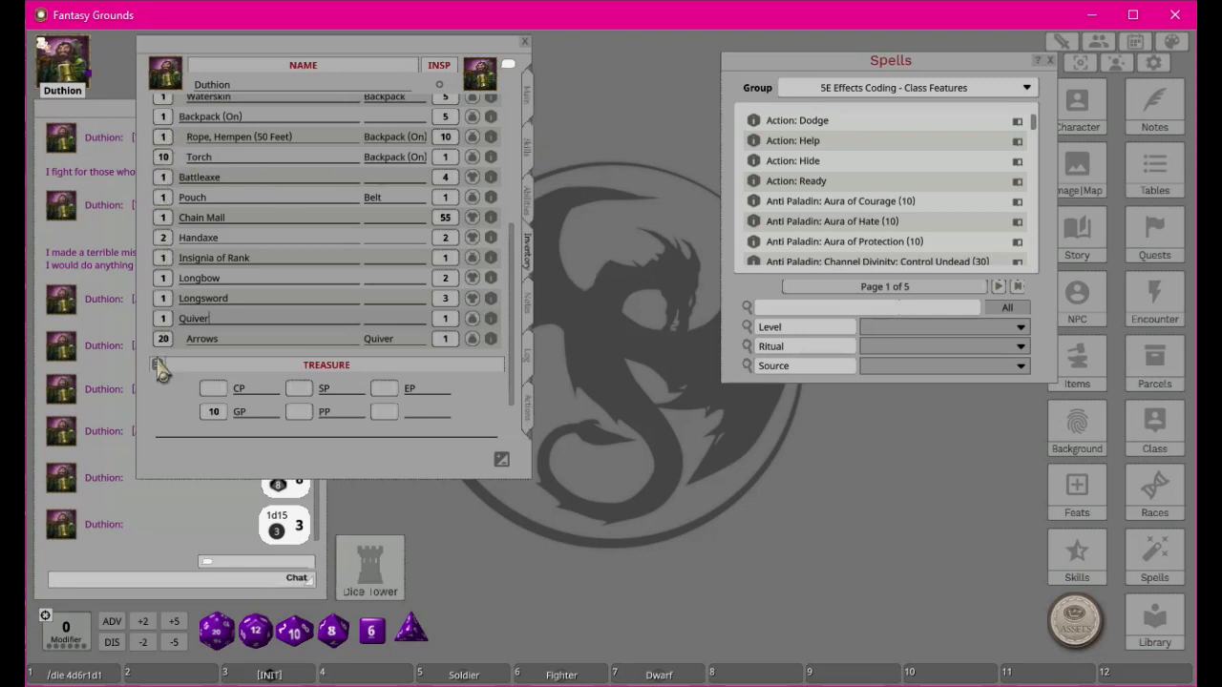
{"action": "left_click", "coordinate": [1076, 358]}
{"action": "left_click_drag", "start_coordinate": [674, 290], "coordinate": [878, 267]}
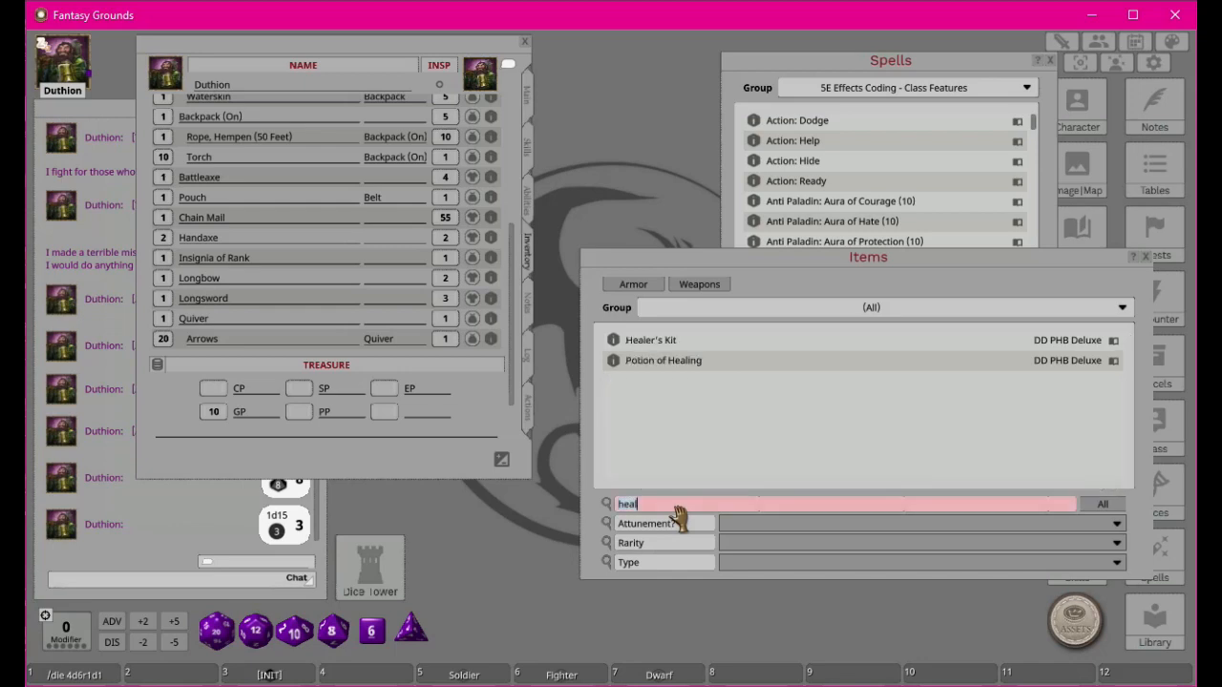
{"action": "left_click_drag", "start_coordinate": [613, 370], "coordinate": [374, 280]}
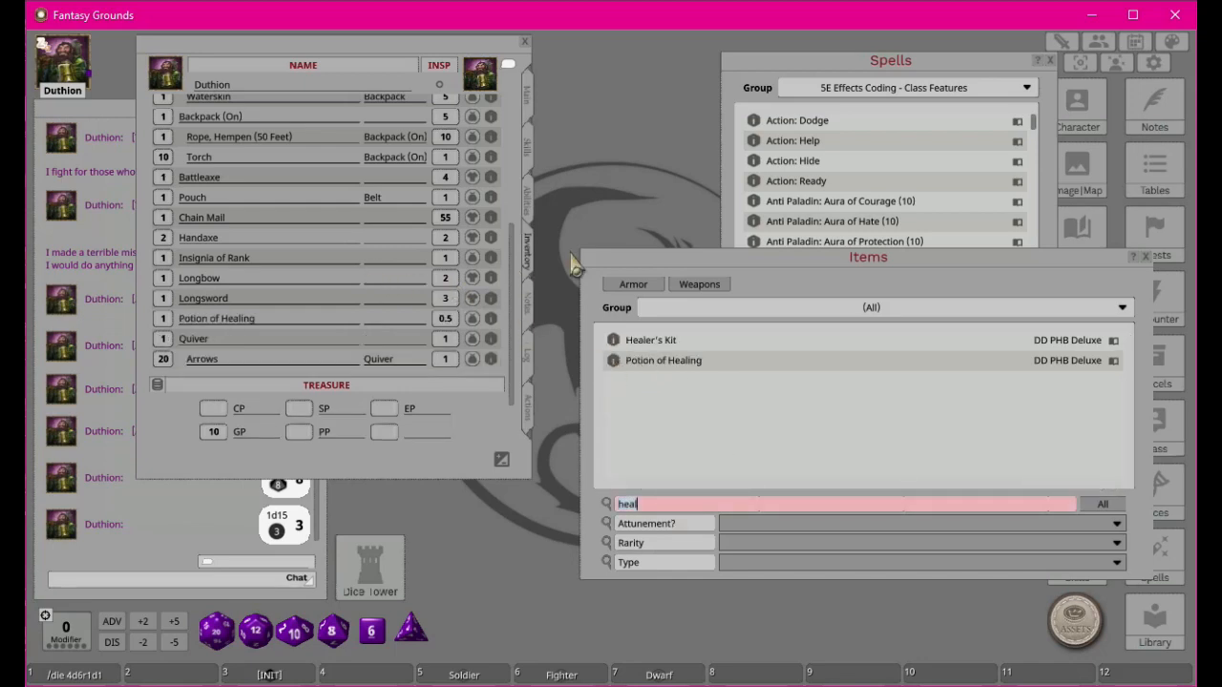
{"action": "left_click", "coordinate": [1145, 258]}
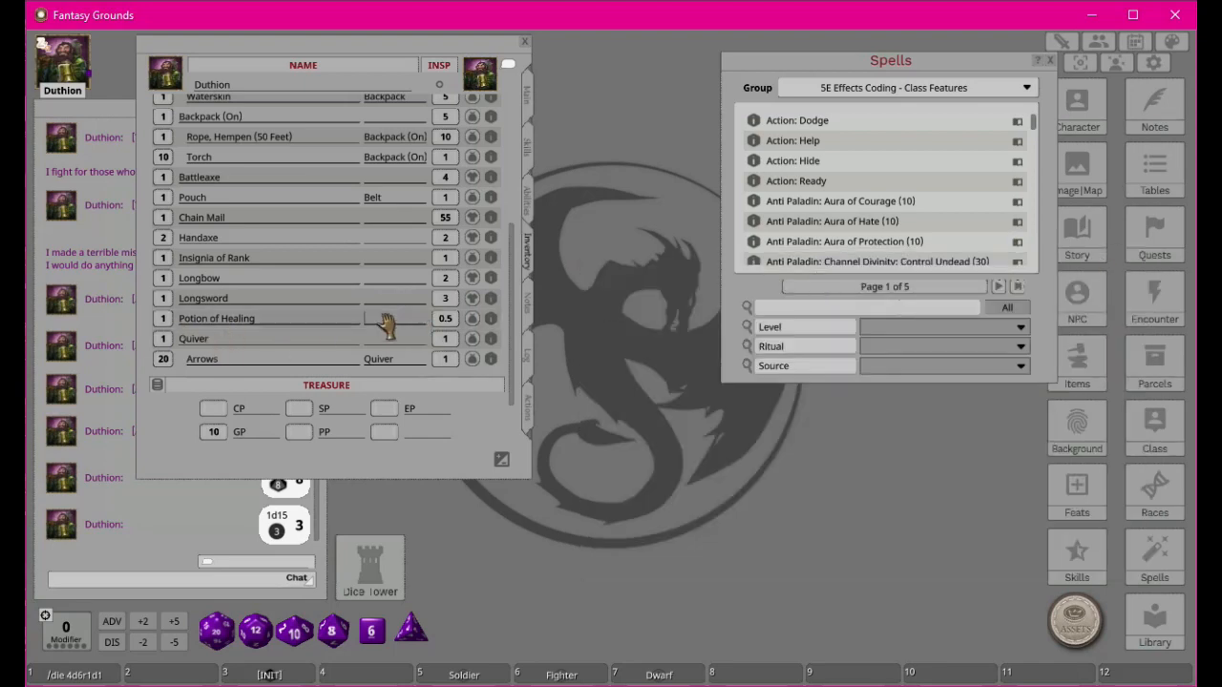
Step: Set the Potion of Healing's carried location to Backpack and check its place in the inventory
{"action": "key", "text": "shift"}
{"action": "type", "text": "B"}
{"action": "key", "text": "Return"}
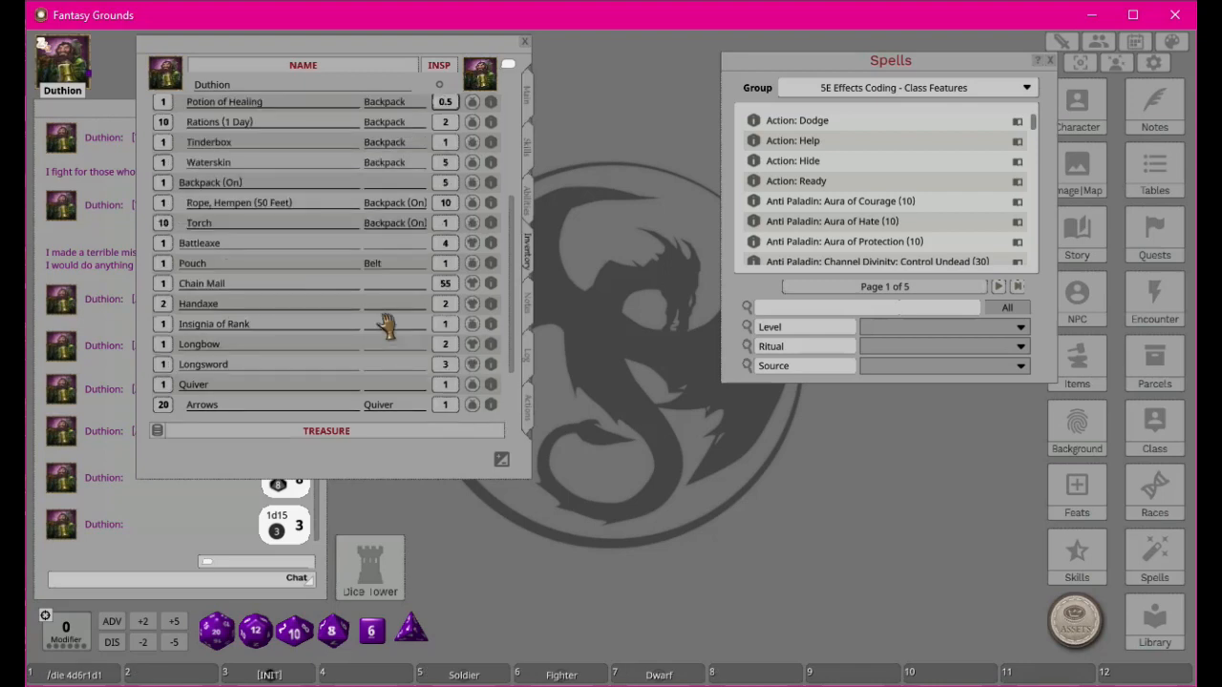
{"action": "scroll", "coordinate": [380, 329], "scroll_direction": "down", "scroll_amount": 5}
{"action": "scroll", "coordinate": [374, 329], "scroll_direction": "up", "scroll_amount": 5}
{"action": "scroll", "coordinate": [279, 202], "scroll_direction": "up", "scroll_amount": 2}
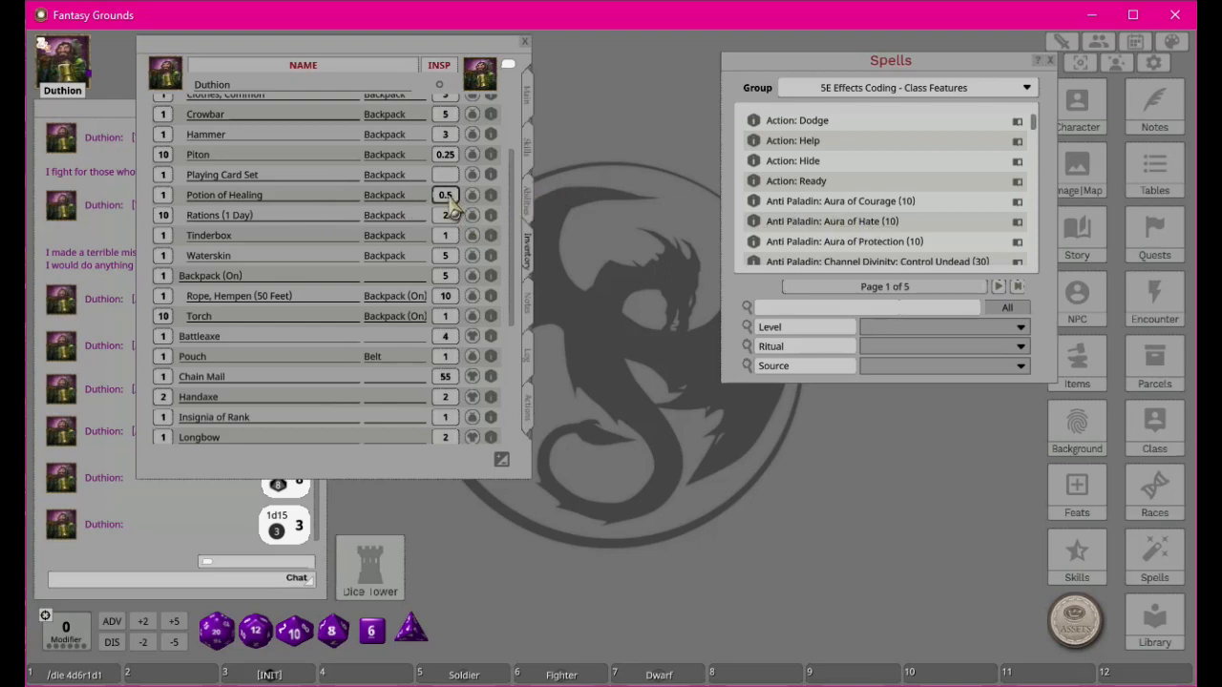
Step: Add a heal action to the Healing Potion entry in the Consumables group of the character's actions
{"action": "left_click", "coordinate": [528, 411]}
{"action": "left_click_drag", "start_coordinate": [371, 40], "coordinate": [464, 49]}
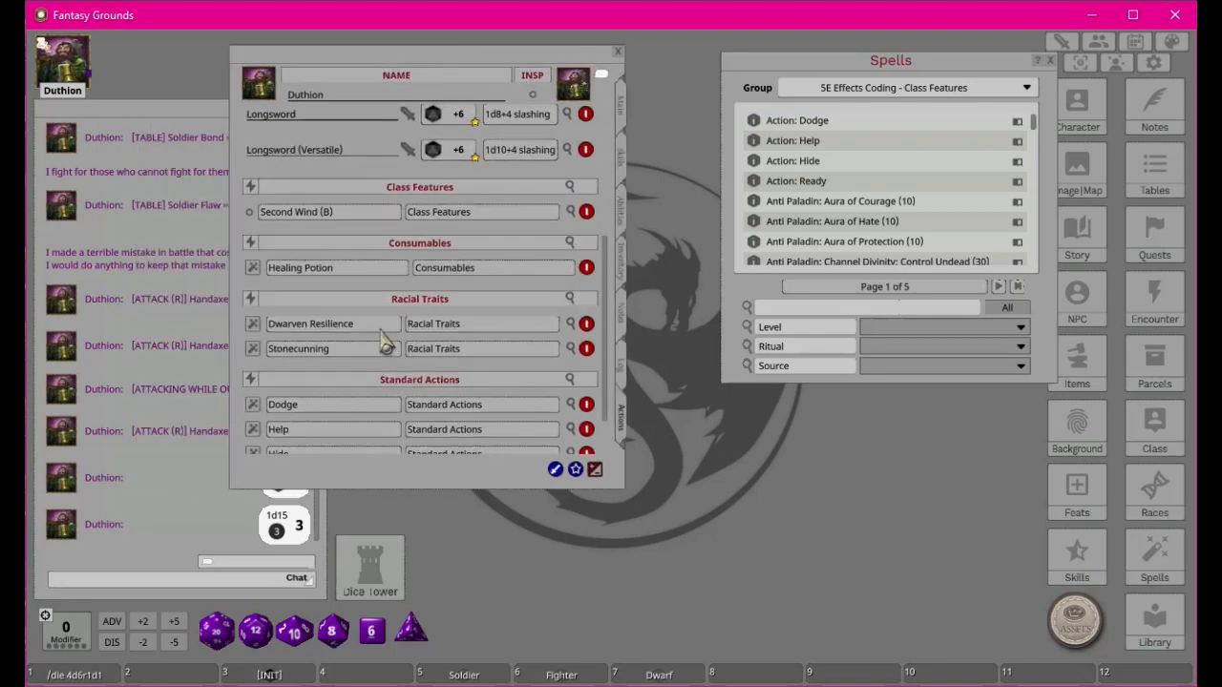
{"action": "right_click", "coordinate": [321, 279]}
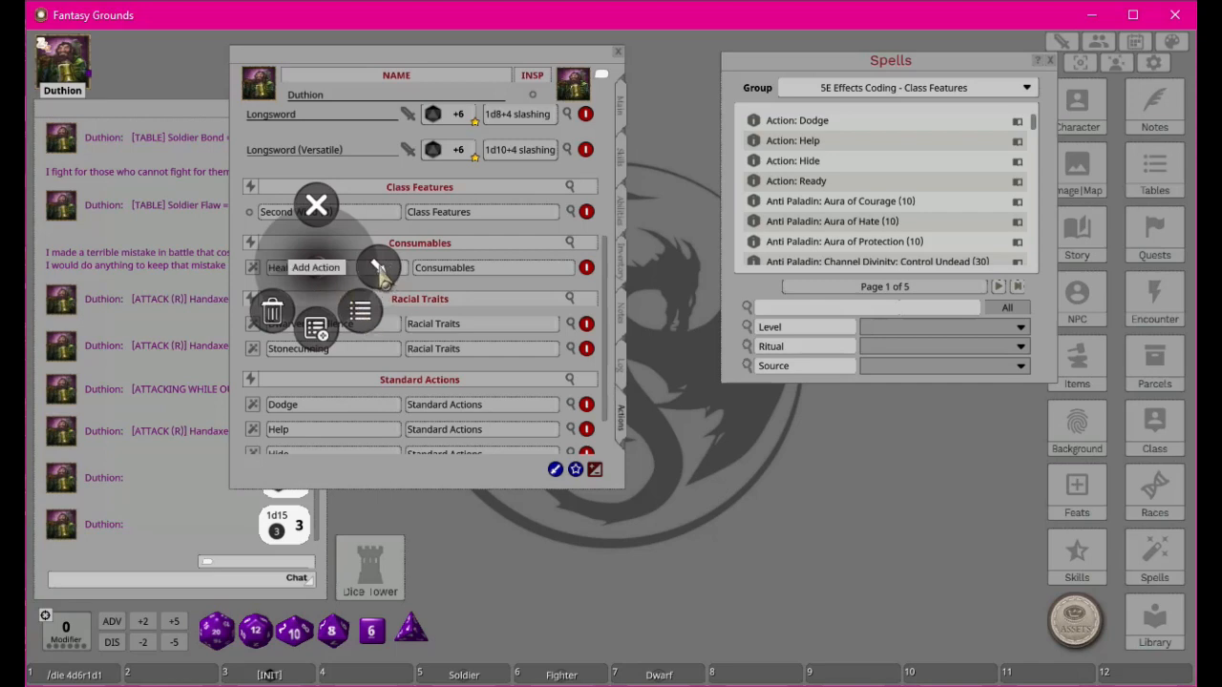
{"action": "left_click", "coordinate": [379, 269]}
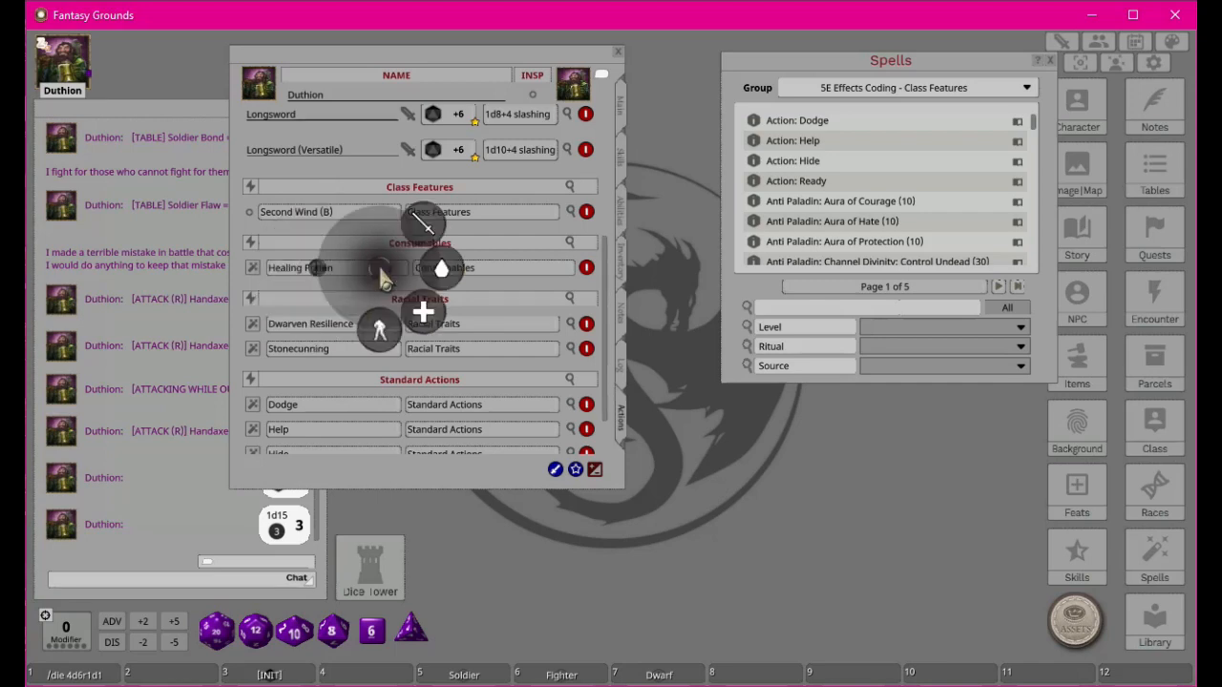
{"action": "left_click", "coordinate": [426, 322]}
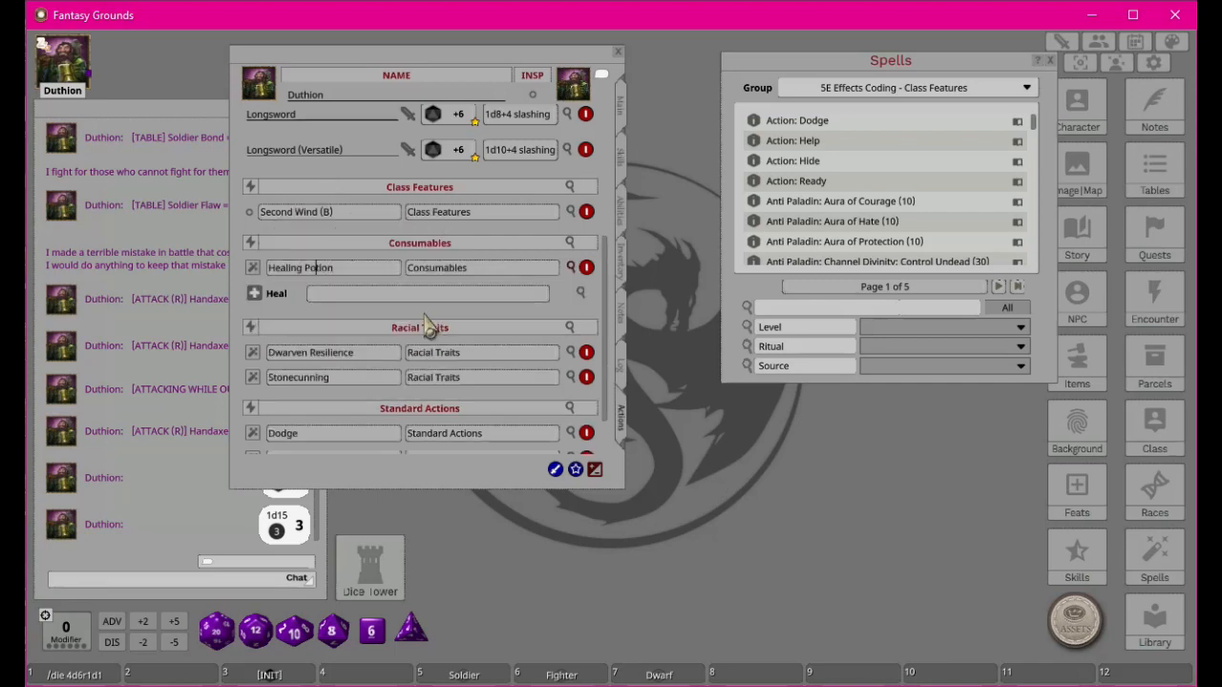
Step: Set the Healing Potion's heal to 2d4 with a bonus of 2, collapse its details and finish editing the actions list
{"action": "left_click", "coordinate": [580, 292]}
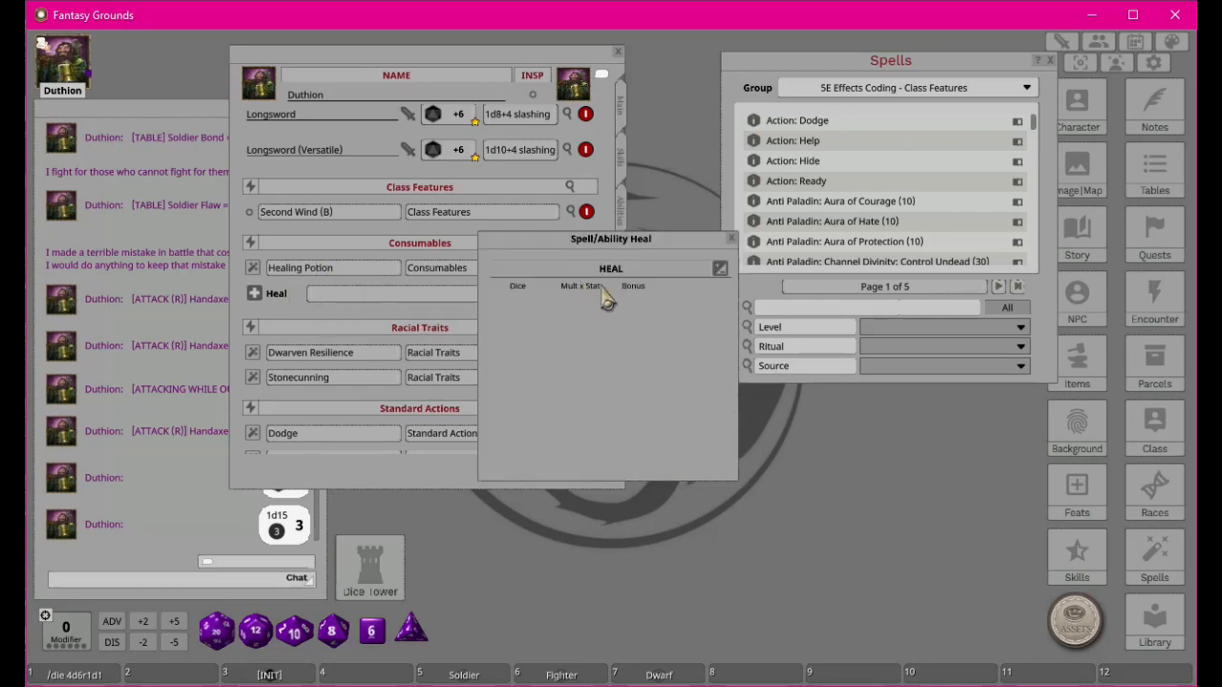
{"action": "left_click", "coordinate": [719, 270]}
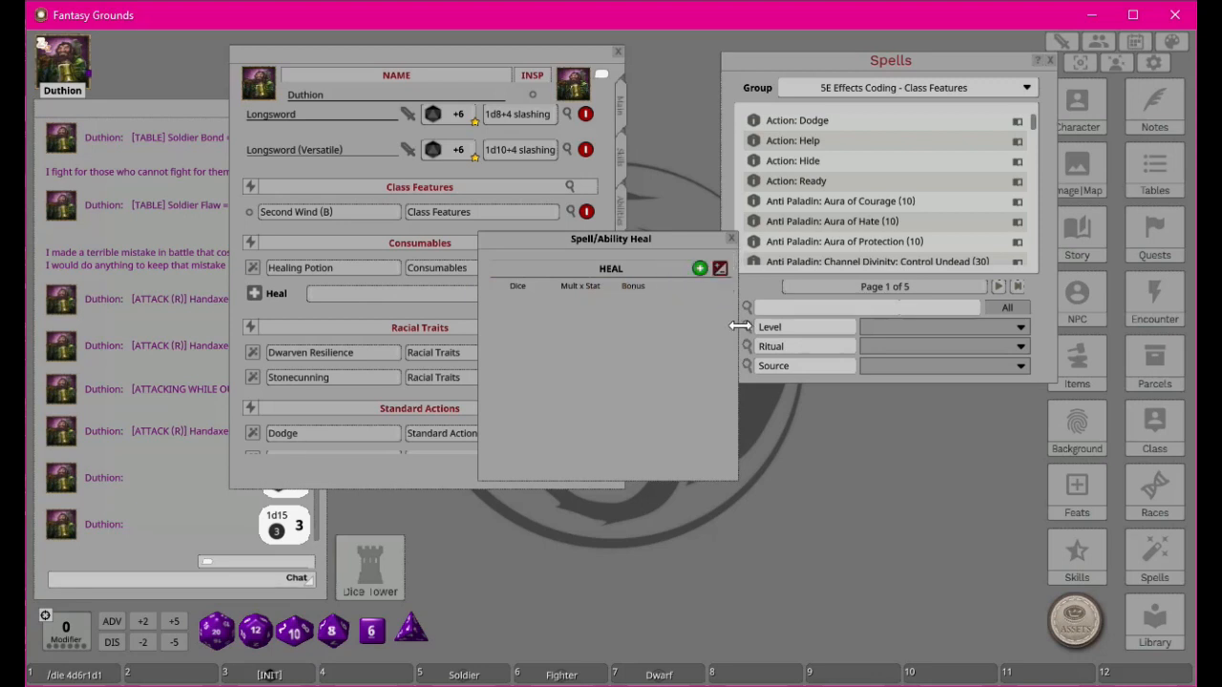
{"action": "left_click", "coordinate": [700, 268]}
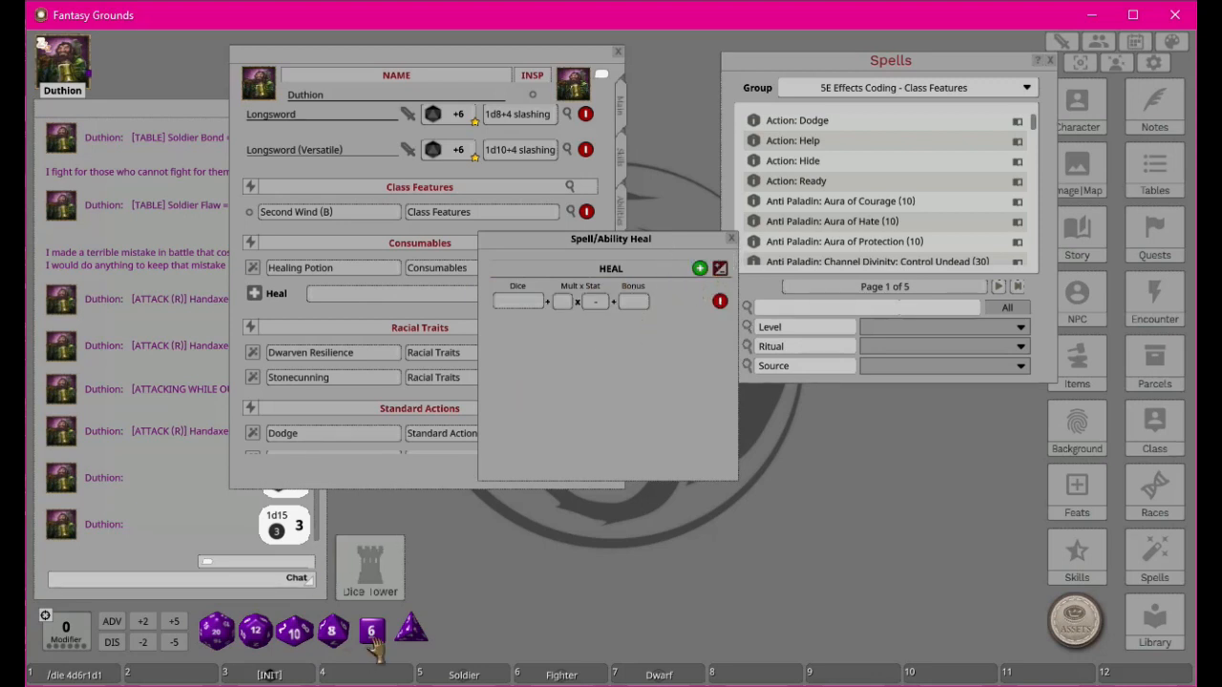
{"action": "mouse_move", "coordinate": [413, 632]}
{"action": "left_mouse_down"}
{"action": "mouse_move", "coordinate": [241, 544]}
{"action": "mouse_move", "coordinate": [134, 529]}
{"action": "mouse_move", "coordinate": [109, 504]}
{"action": "mouse_move", "coordinate": [523, 311]}
{"action": "left_mouse_up"}
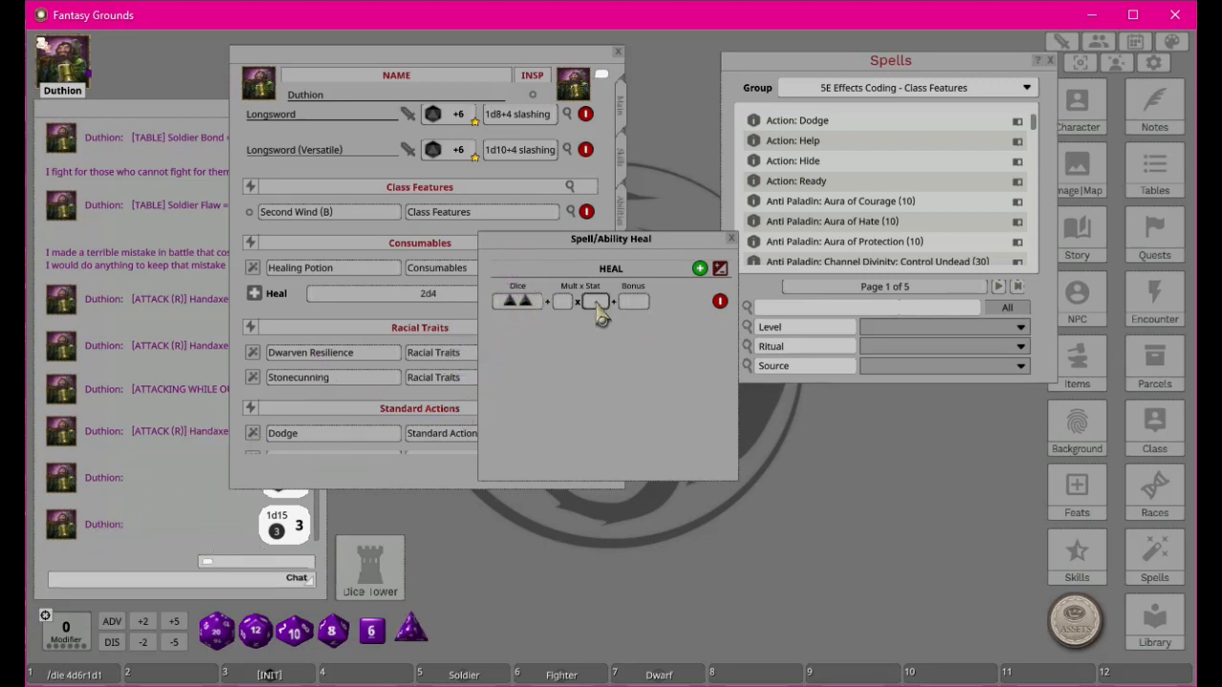
{"action": "left_click", "coordinate": [634, 302]}
{"action": "left_click", "coordinate": [597, 304]}
{"action": "left_click", "coordinate": [637, 304]}
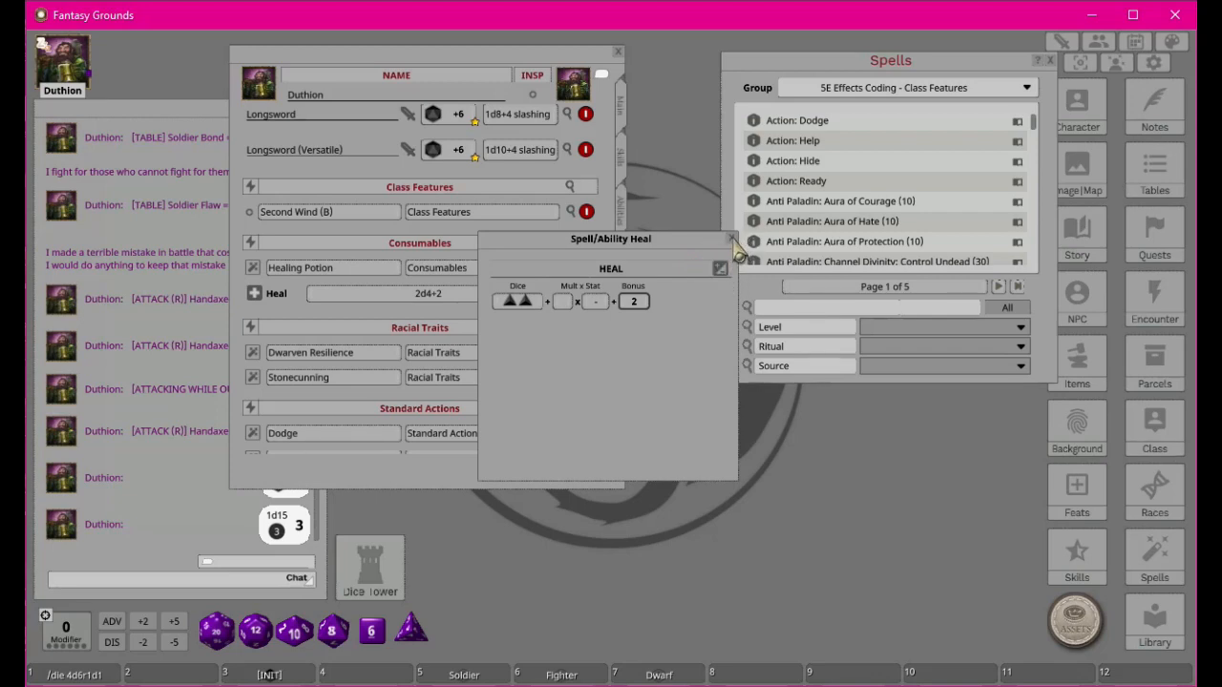
{"action": "left_click", "coordinate": [732, 239]}
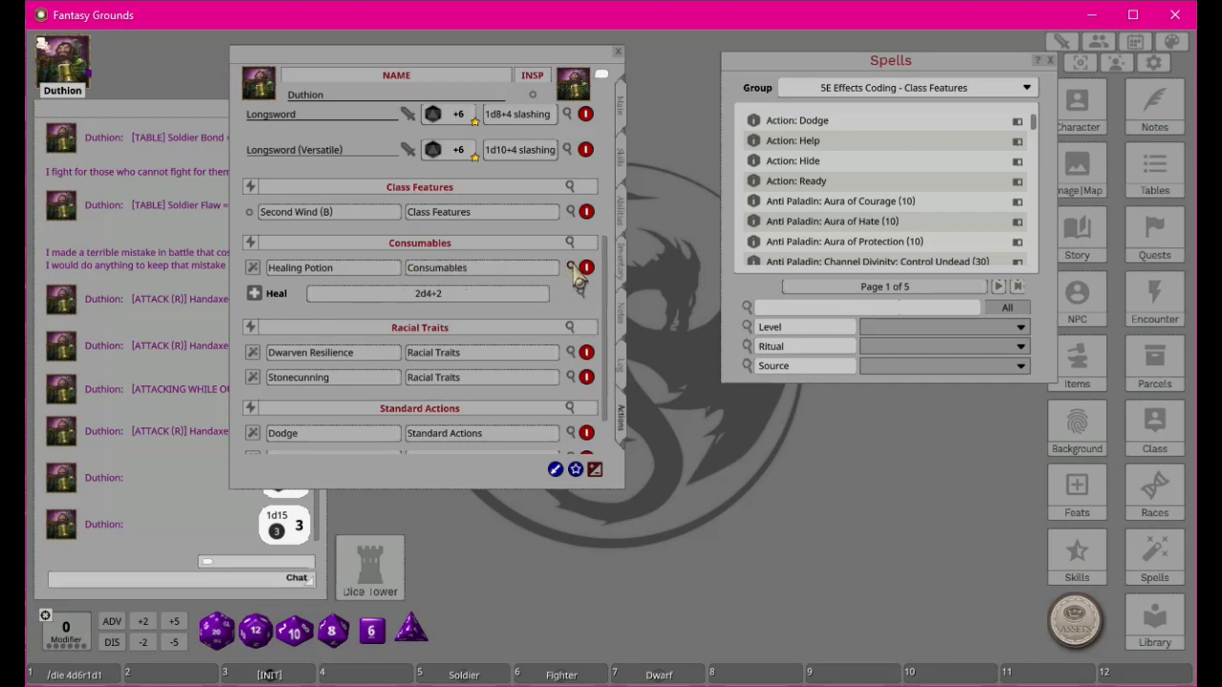
{"action": "left_click", "coordinate": [569, 268]}
{"action": "left_click", "coordinate": [594, 469]}
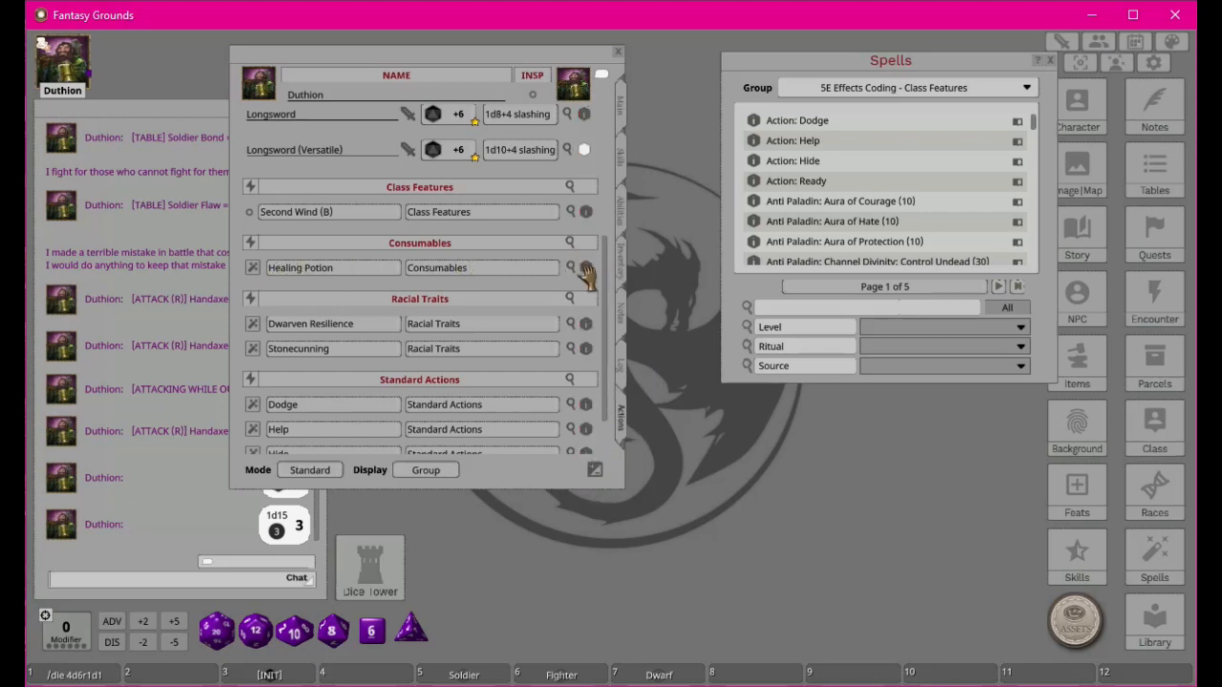
Step: Compare the Healing Potion action's detail fields with the description of the Potion of Healing item in the inventory
{"action": "left_click", "coordinate": [585, 268]}
{"action": "mouse_move", "coordinate": [611, 256]}
{"action": "left_mouse_down"}
{"action": "mouse_move", "coordinate": [770, 328]}
{"action": "mouse_move", "coordinate": [764, 312]}
{"action": "mouse_move", "coordinate": [852, 345]}
{"action": "mouse_move", "coordinate": [871, 401]}
{"action": "left_mouse_up"}
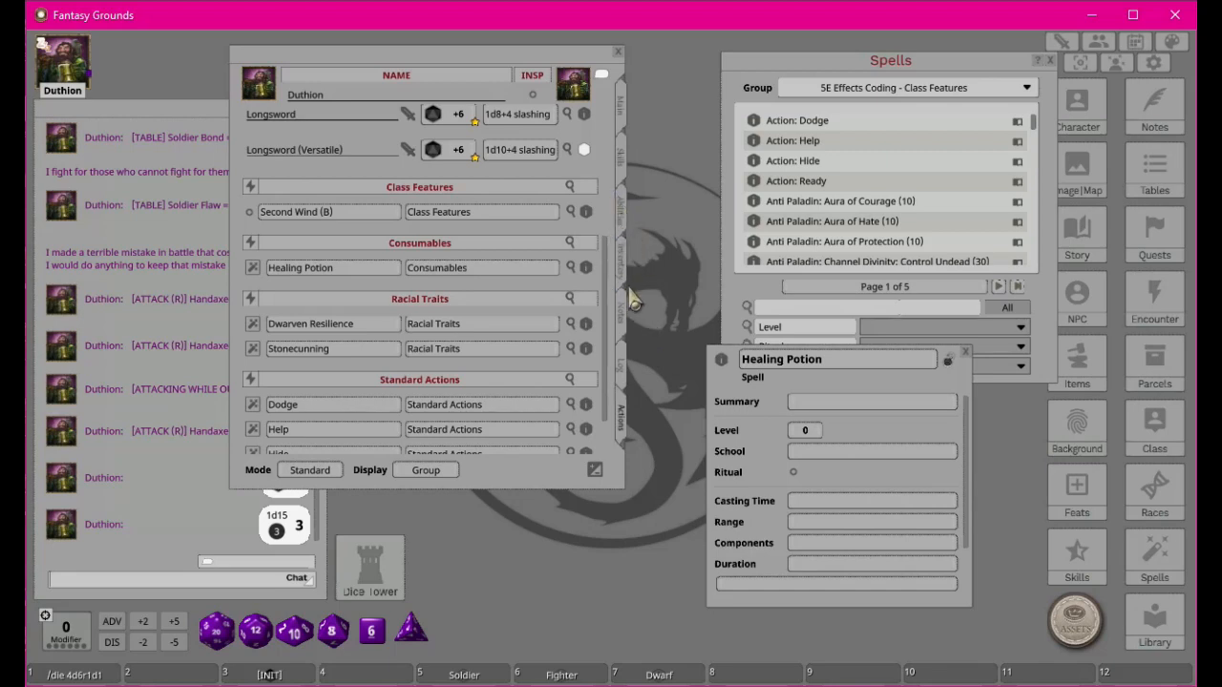
{"action": "left_click", "coordinate": [623, 275]}
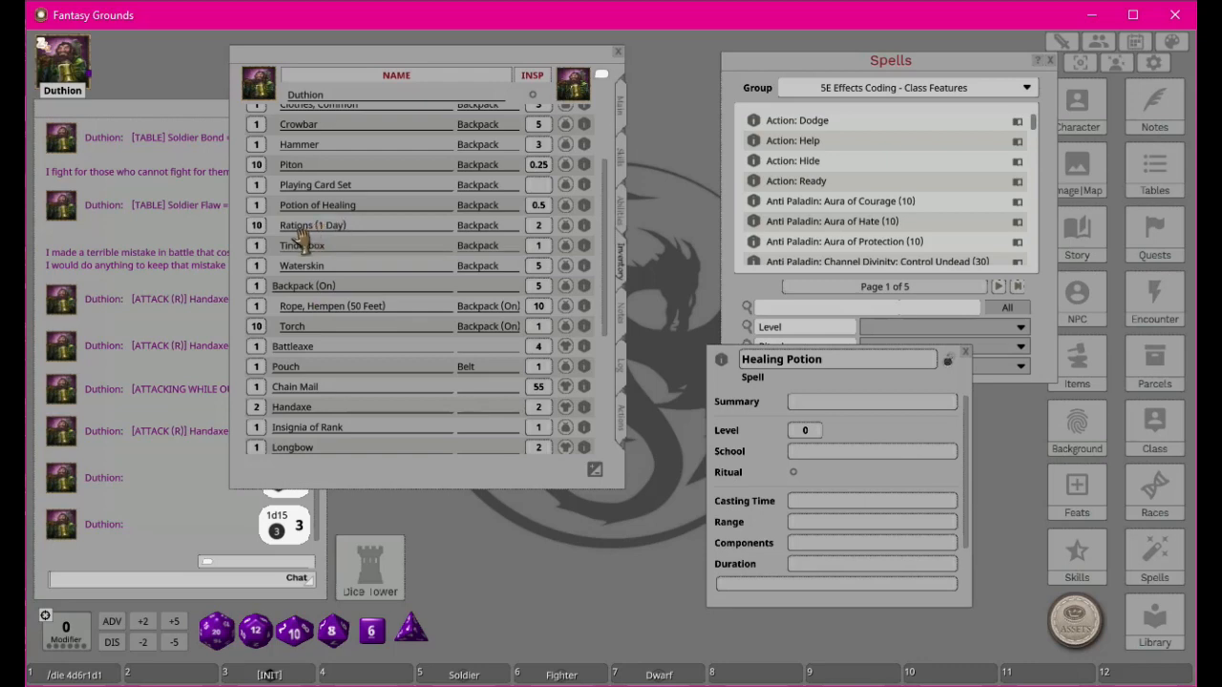
{"action": "left_click", "coordinate": [583, 205]}
{"action": "mouse_move", "coordinate": [603, 251]}
{"action": "left_mouse_down"}
{"action": "mouse_move", "coordinate": [549, 382]}
{"action": "mouse_move", "coordinate": [485, 414]}
{"action": "mouse_move", "coordinate": [499, 427]}
{"action": "mouse_move", "coordinate": [516, 412]}
{"action": "mouse_move", "coordinate": [508, 395]}
{"action": "left_mouse_up"}
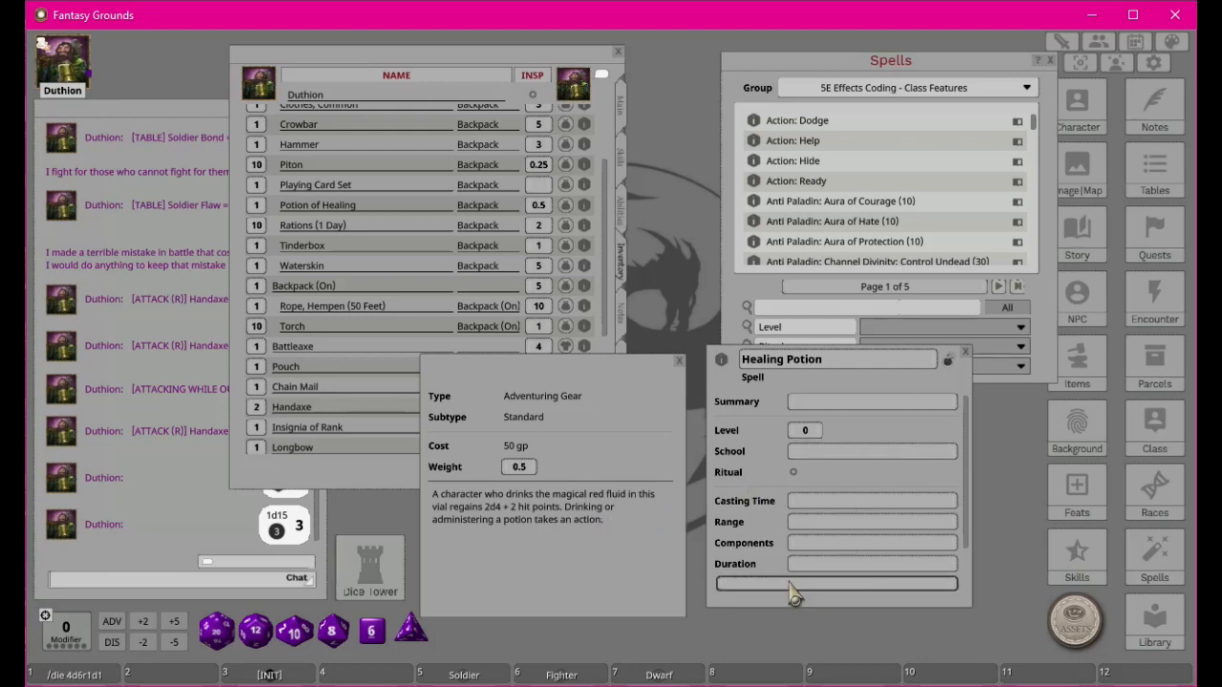
{"action": "scroll", "coordinate": [822, 537], "scroll_direction": "down", "scroll_amount": 1}
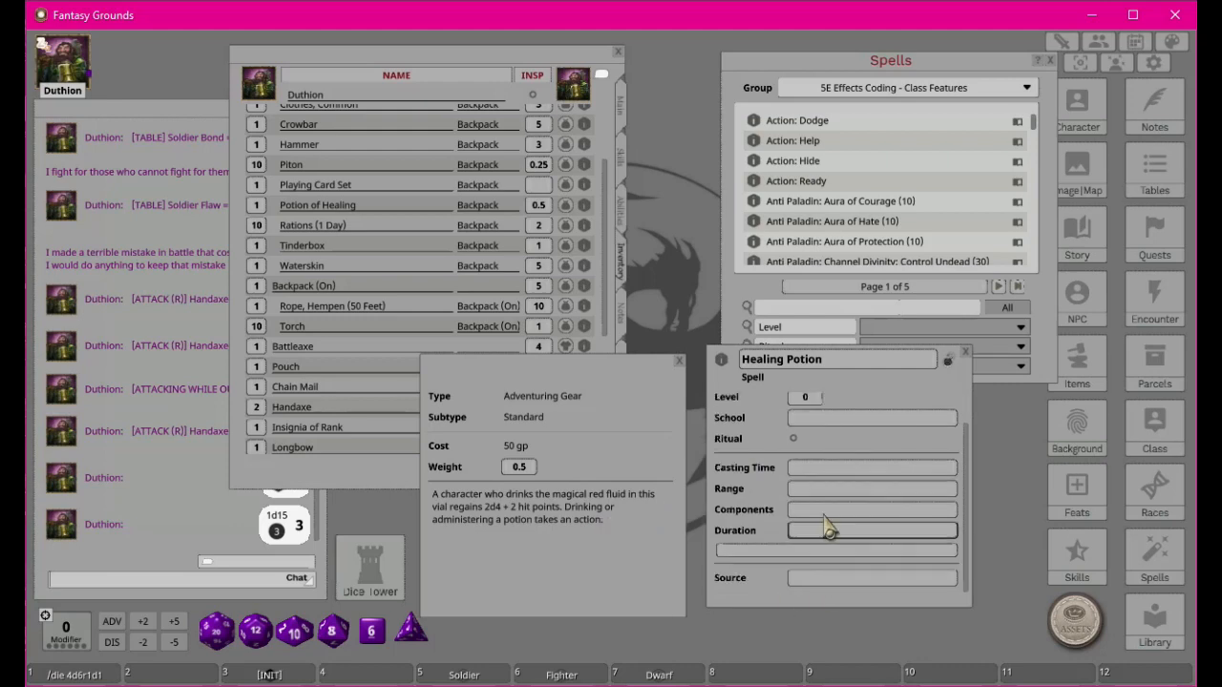
{"action": "scroll", "coordinate": [824, 465], "scroll_direction": "up", "scroll_amount": 1}
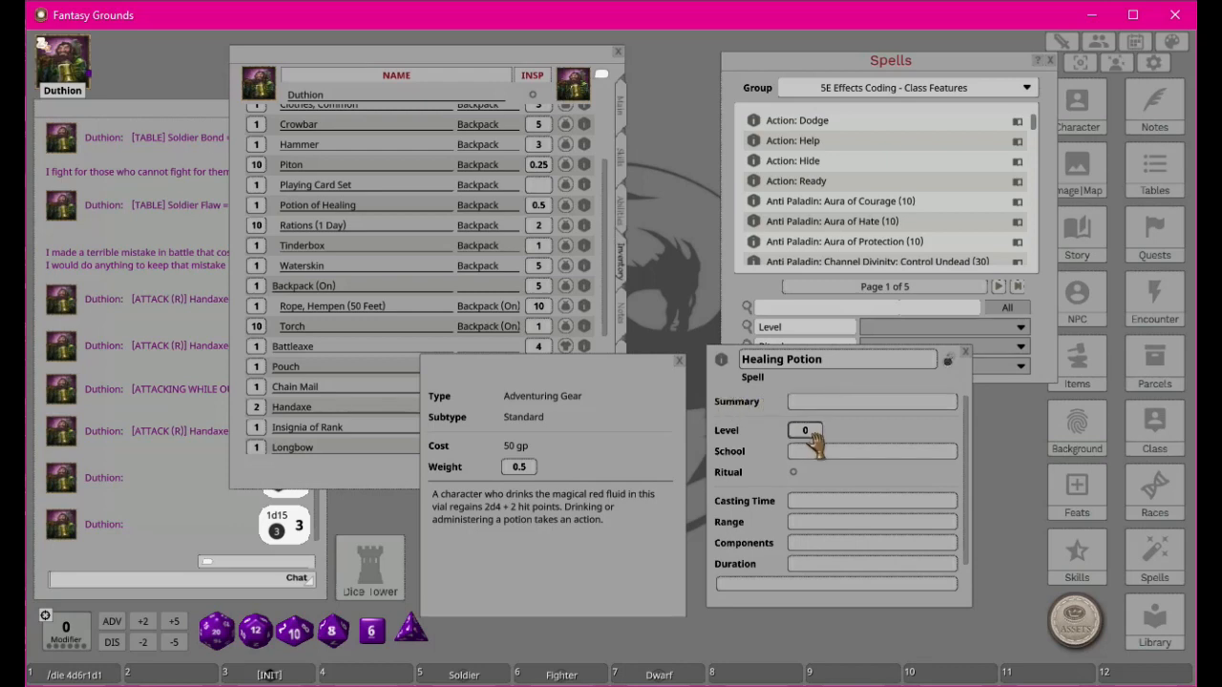
{"action": "scroll", "coordinate": [857, 500], "scroll_direction": "down", "scroll_amount": 1}
{"action": "scroll", "coordinate": [856, 504], "scroll_direction": "up", "scroll_amount": 1}
{"action": "scroll", "coordinate": [856, 504], "scroll_direction": "down", "scroll_amount": 1}
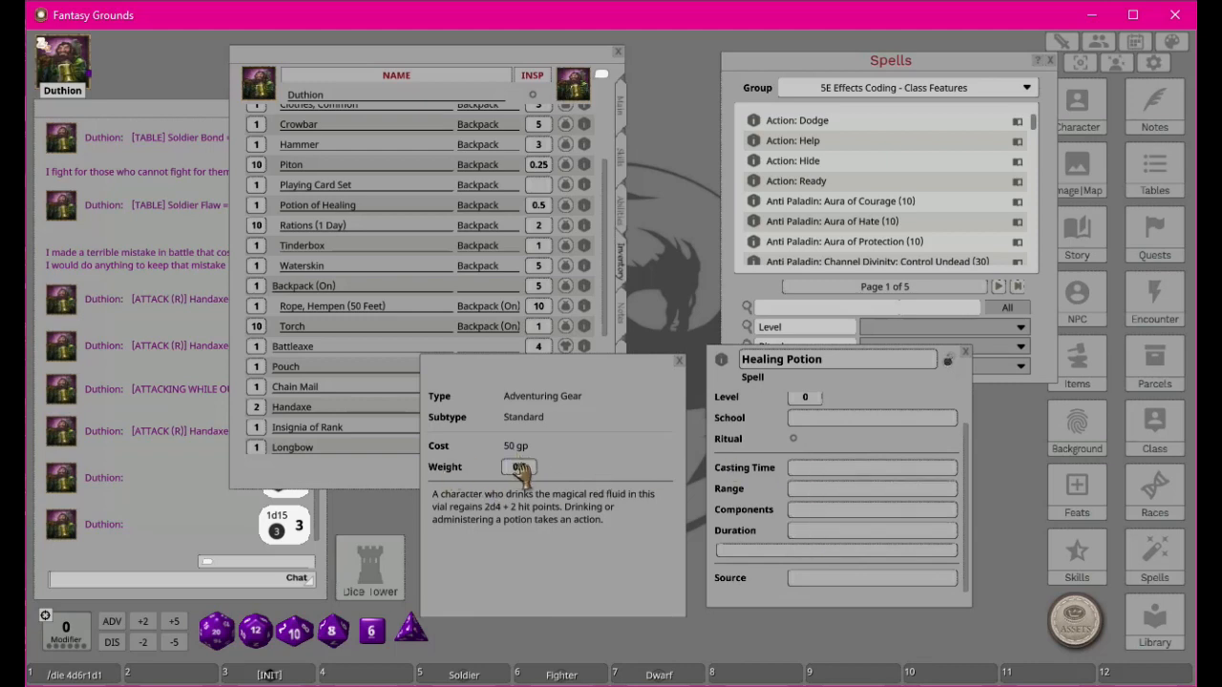
{"action": "scroll", "coordinate": [847, 499], "scroll_direction": "up", "scroll_amount": 1}
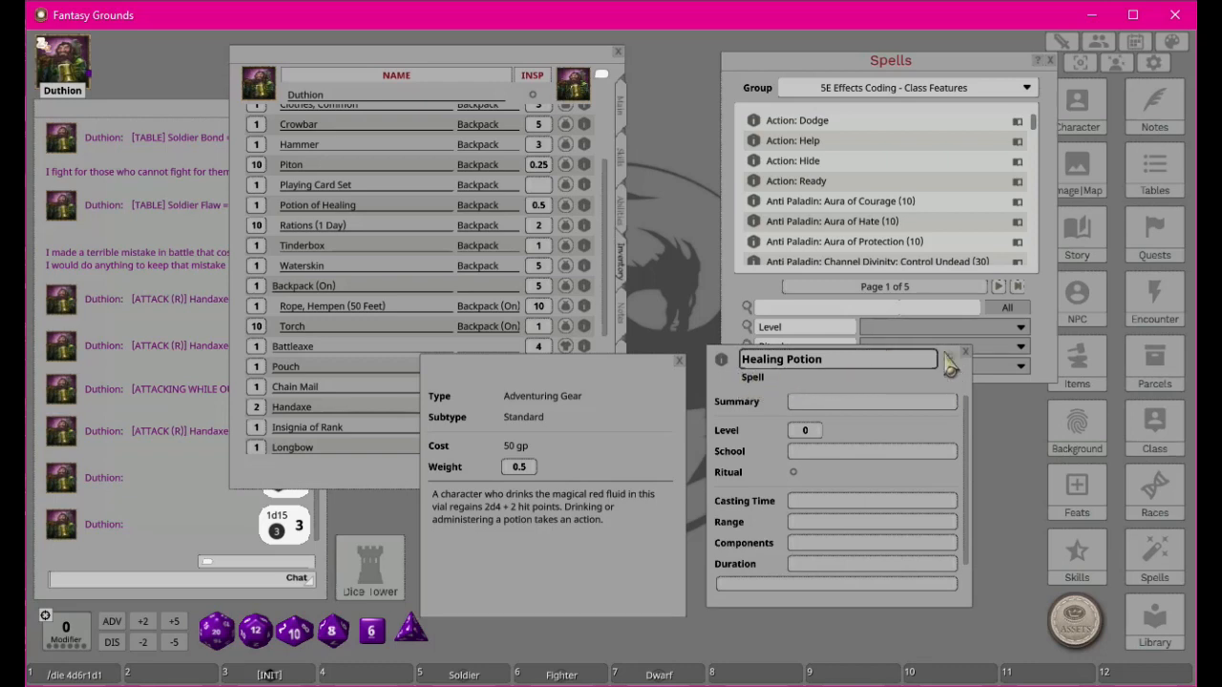
{"action": "left_click", "coordinate": [966, 355]}
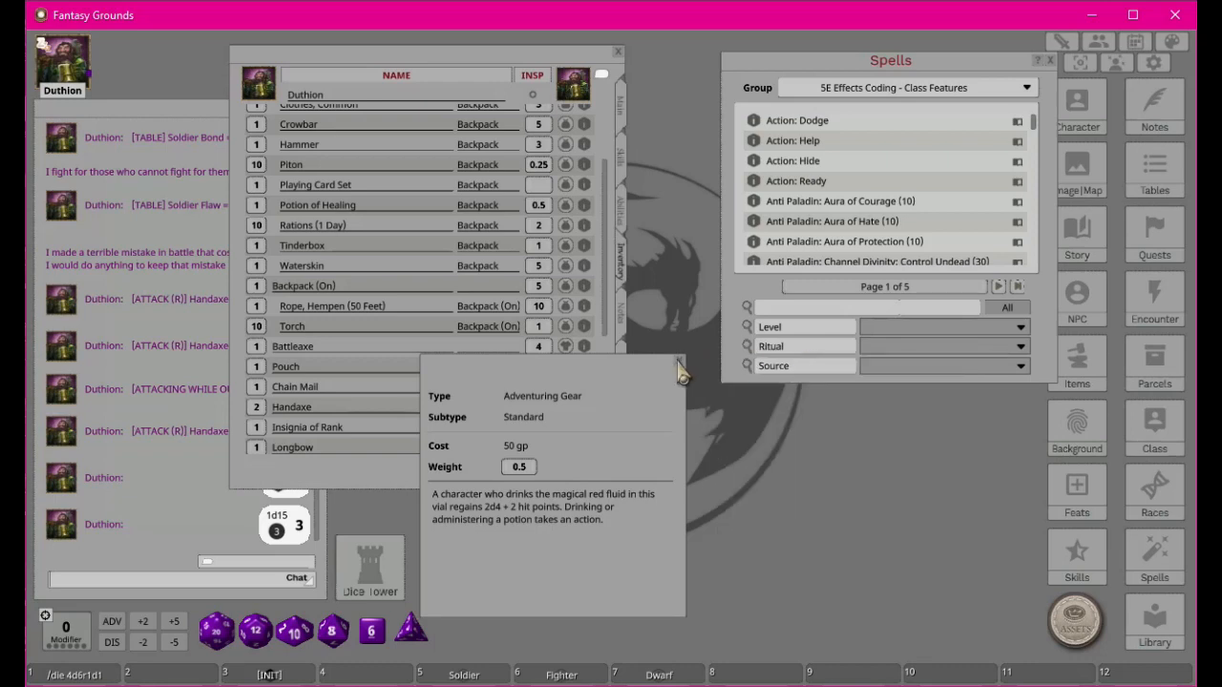
{"action": "left_click", "coordinate": [680, 364]}
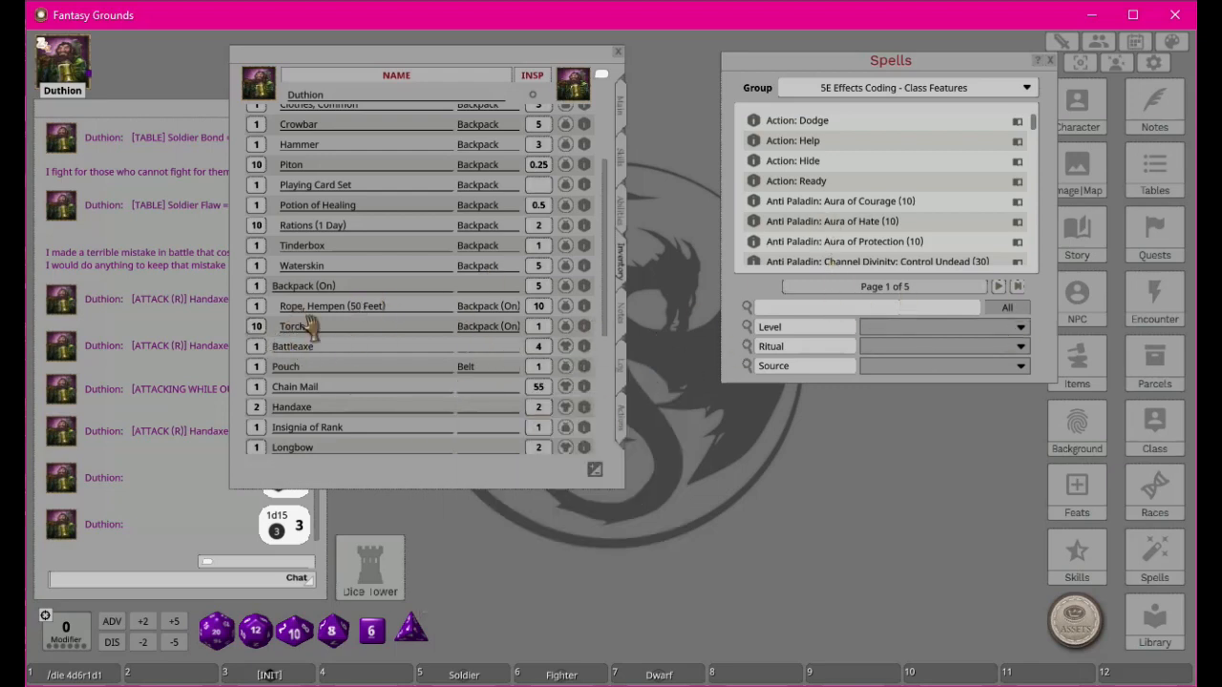
Step: Give the Healing Potion 1 daily use in Preparation mode and return the actions list to Standard mode
{"action": "left_click", "coordinate": [621, 424]}
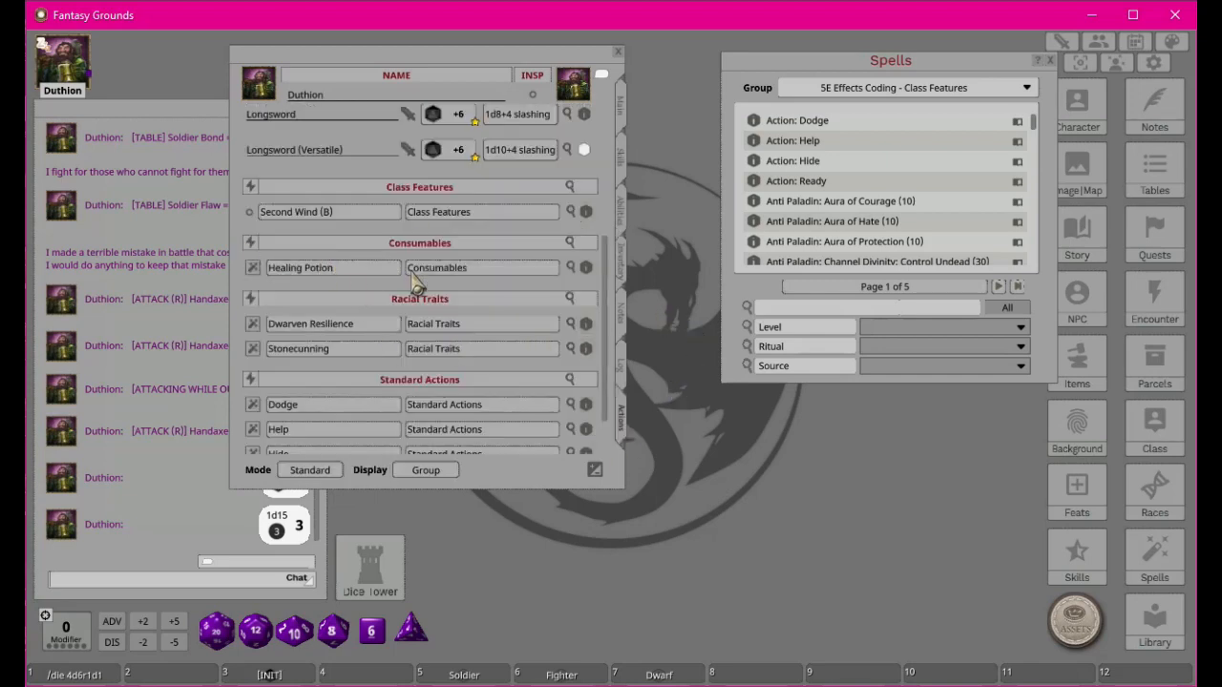
{"action": "scroll", "coordinate": [420, 284], "scroll_direction": "down", "scroll_amount": 2}
{"action": "scroll", "coordinate": [415, 285], "scroll_direction": "up", "scroll_amount": 2}
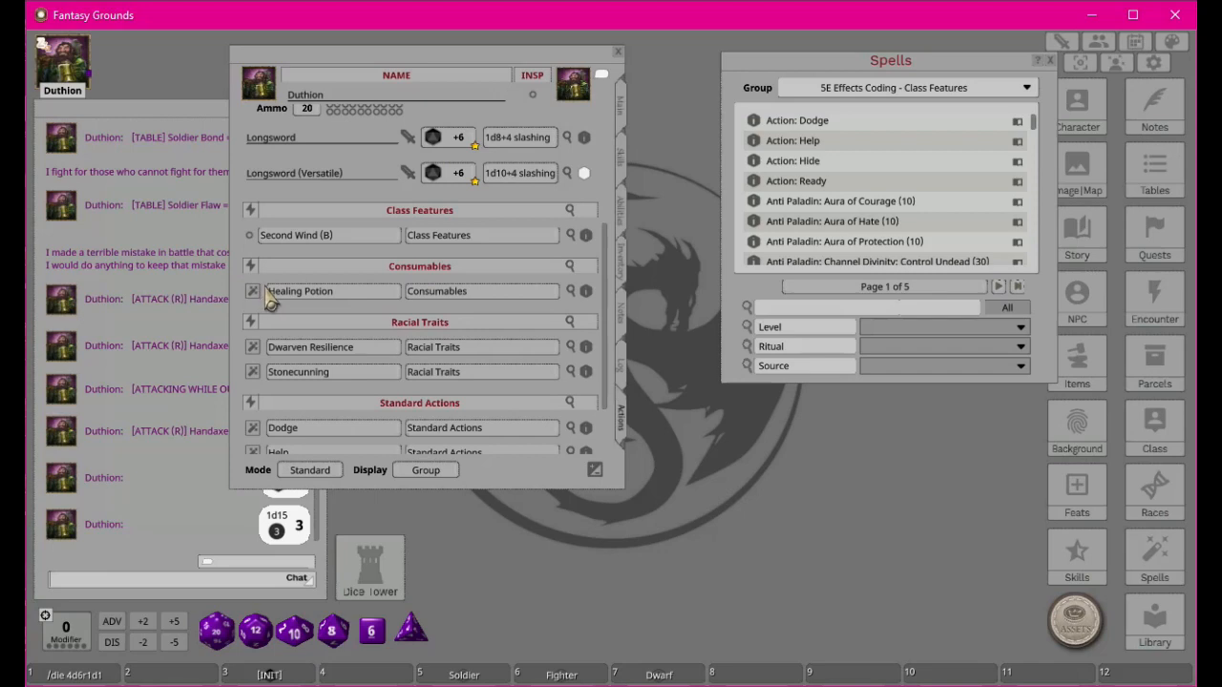
{"action": "left_click", "coordinate": [310, 471]}
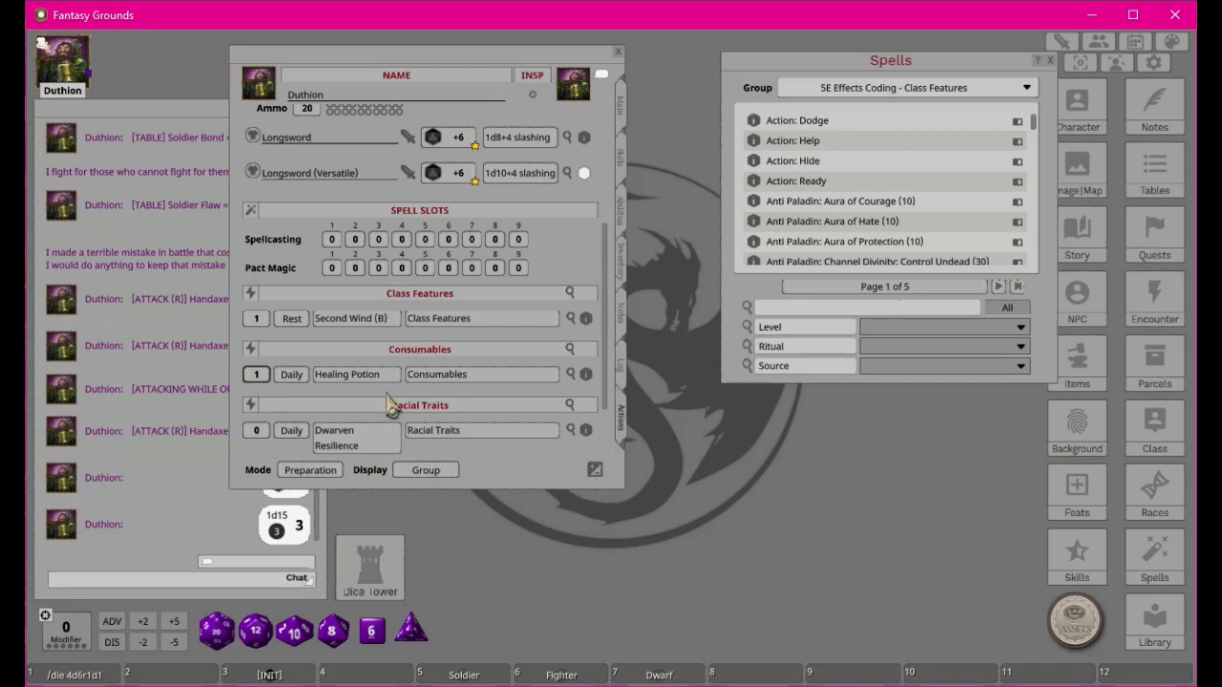
{"action": "left_click", "coordinate": [305, 475]}
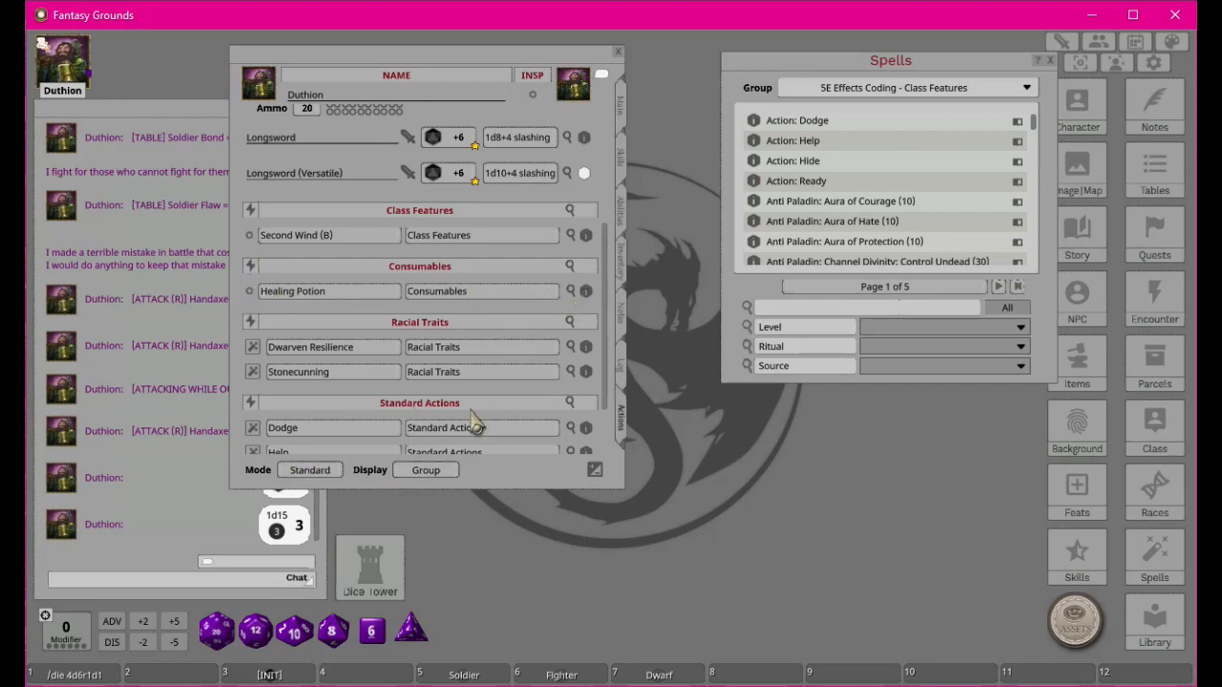
Step: Change the actions list display to Actions and move the character sheet clear of the chat log
{"action": "left_click", "coordinate": [425, 470]}
{"action": "left_click", "coordinate": [425, 470]}
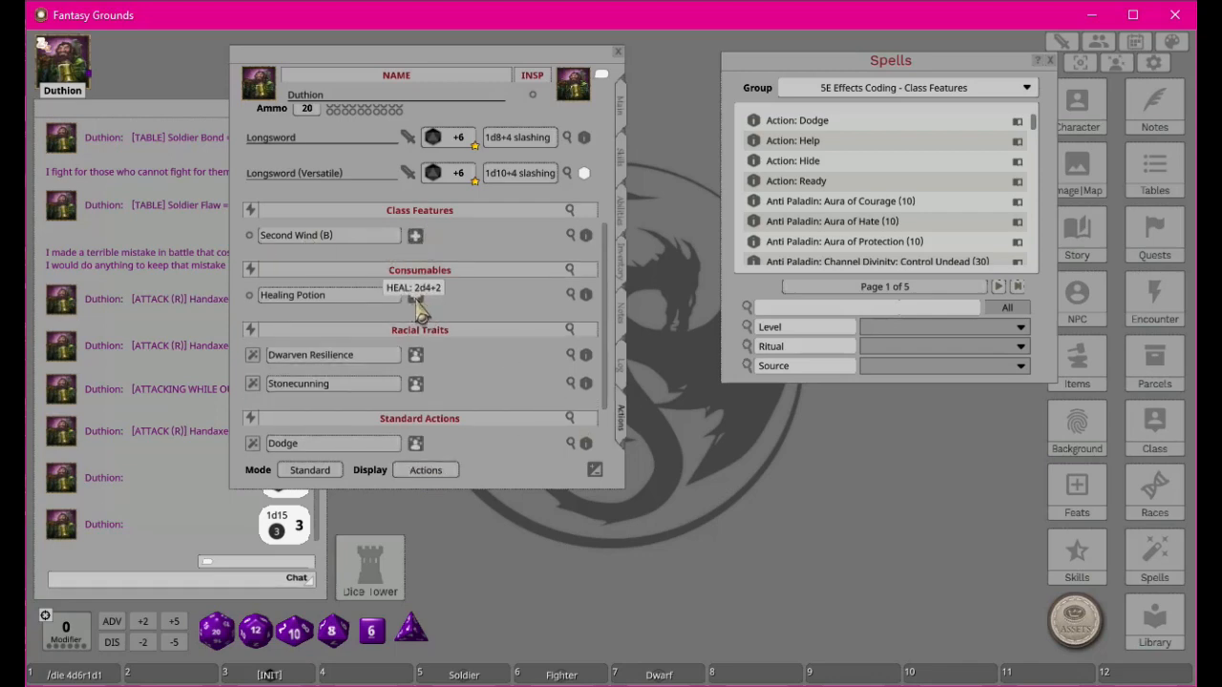
{"action": "left_click_drag", "start_coordinate": [379, 67], "coordinate": [537, 65]}
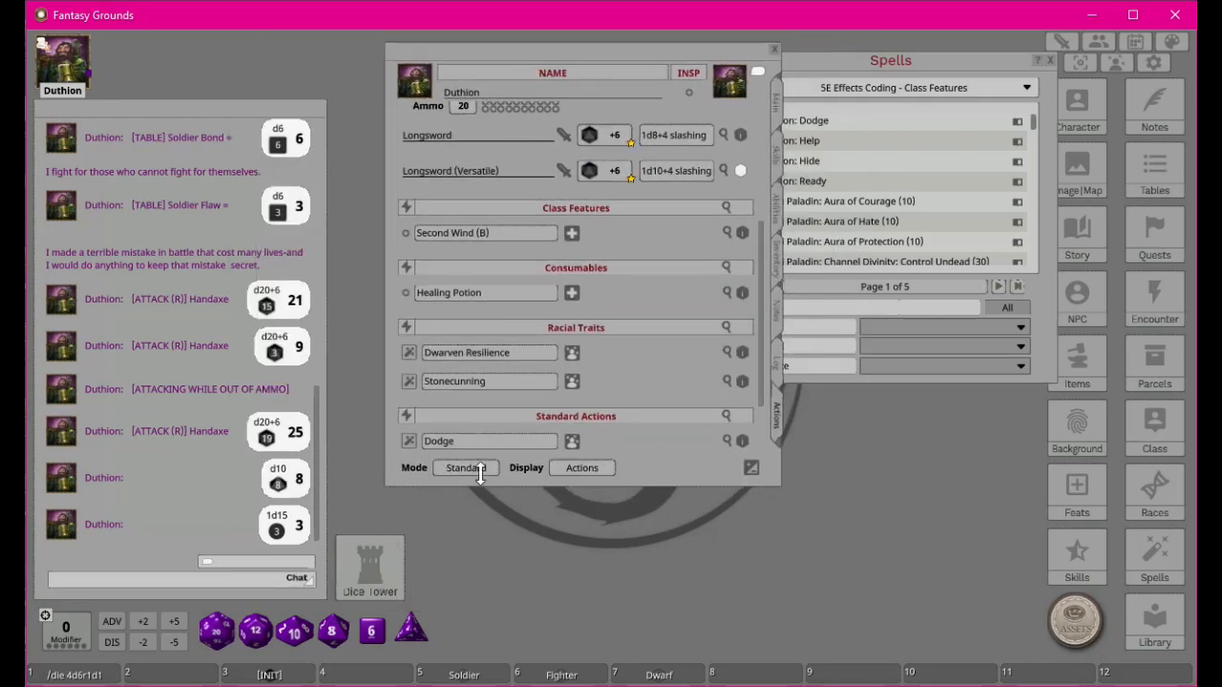
Step: Check the character's hit points and wounds, and roll the Healing Potion's heal
{"action": "left_click", "coordinate": [775, 105]}
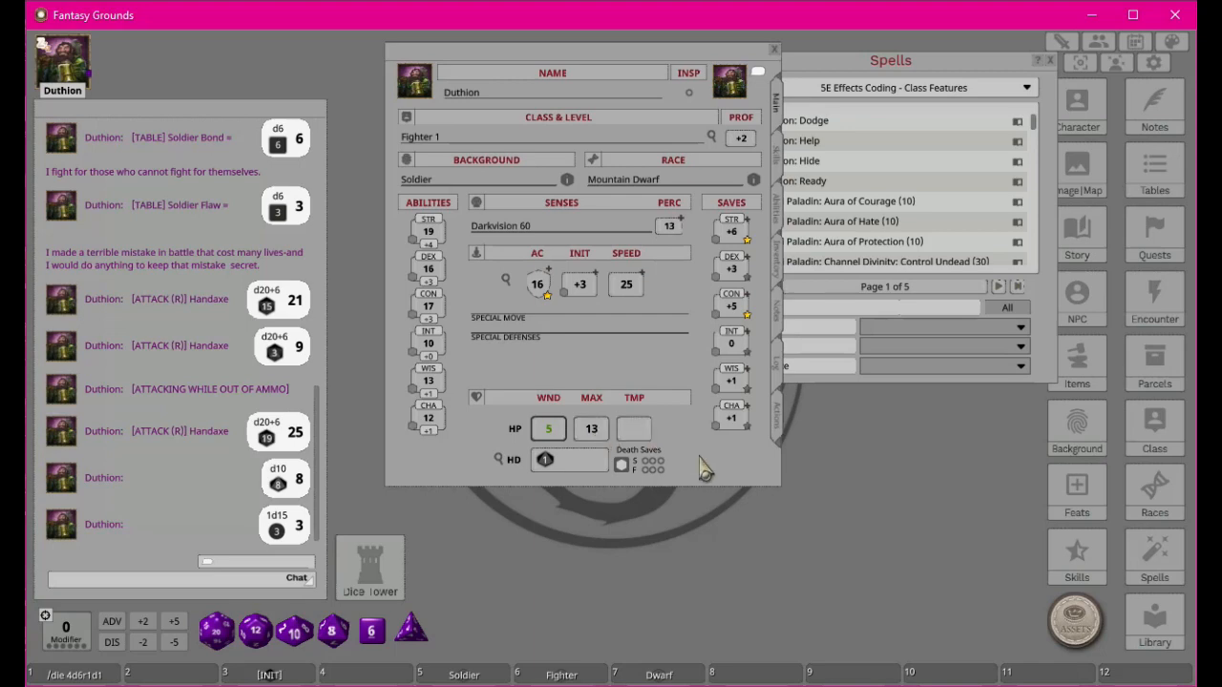
{"action": "left_click", "coordinate": [778, 430]}
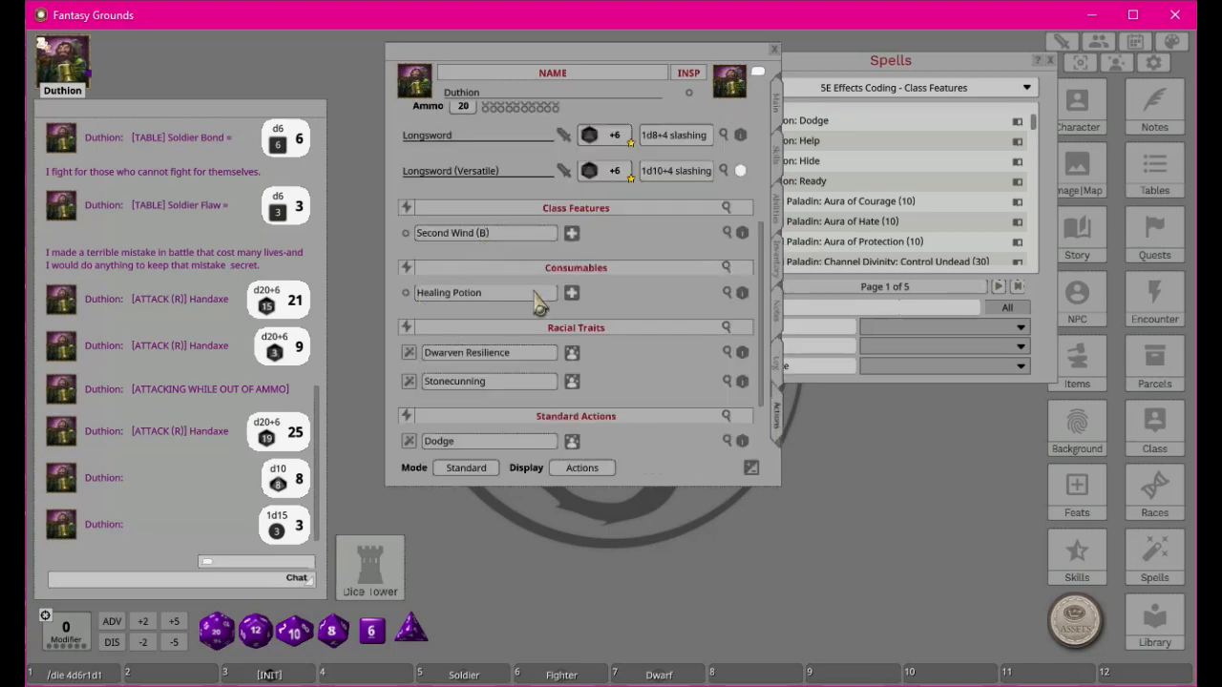
{"action": "left_click", "coordinate": [573, 296]}
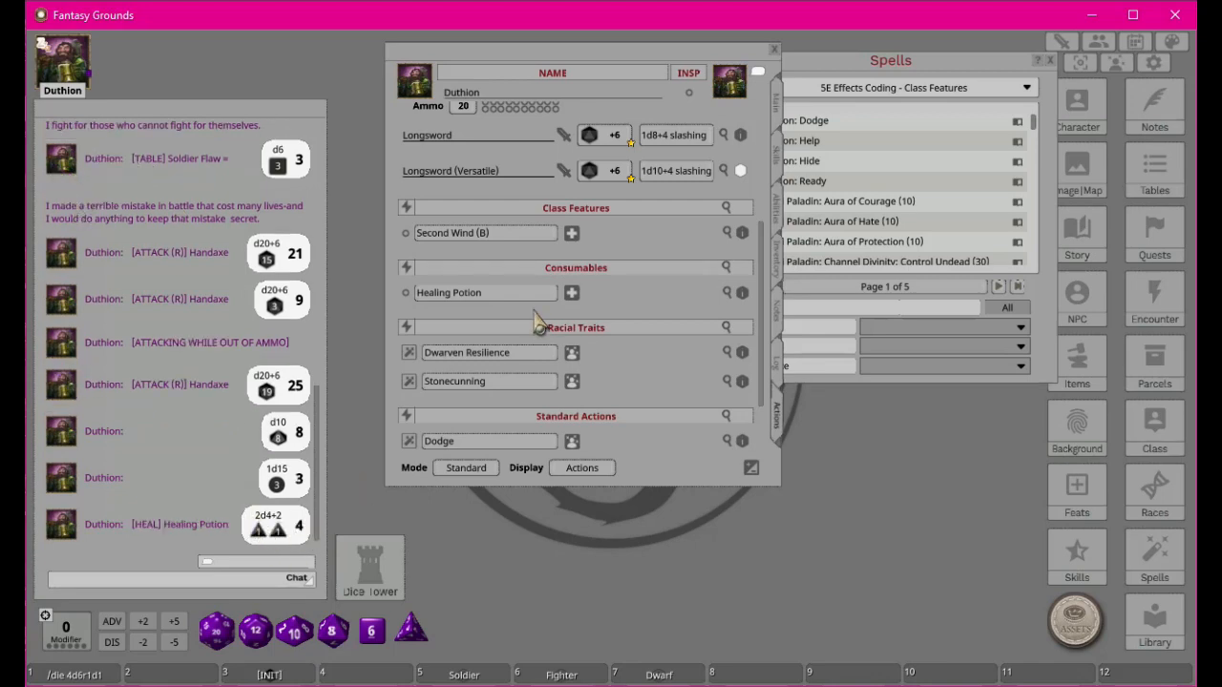
Step: Mark the Healing Potion's daily use as spent and check the character's wounds on the main page and in the Combat Tracker
{"action": "left_click", "coordinate": [406, 294]}
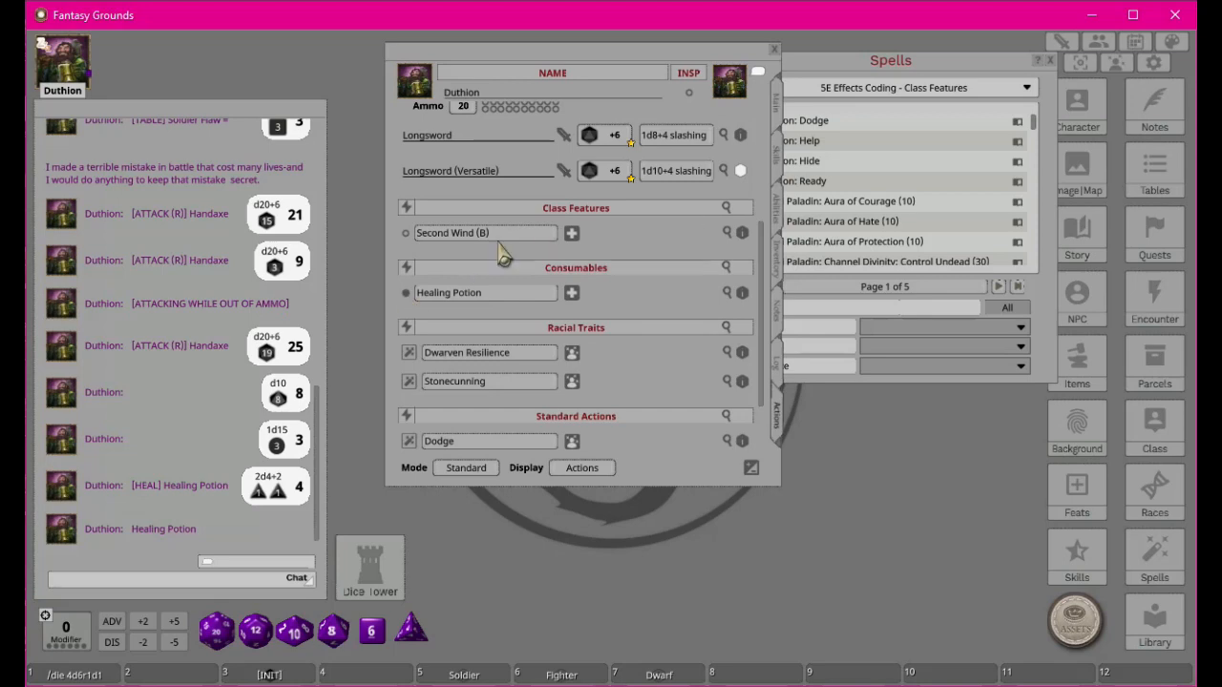
{"action": "left_click", "coordinate": [777, 112]}
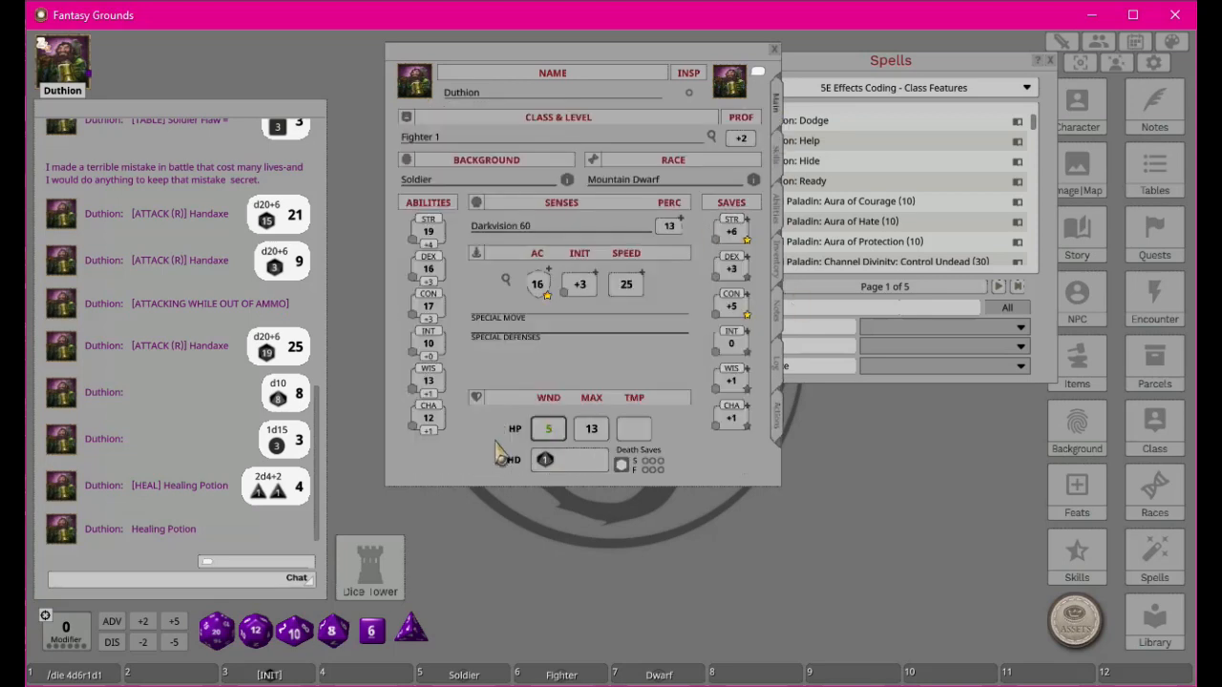
{"action": "left_click", "coordinate": [1062, 44]}
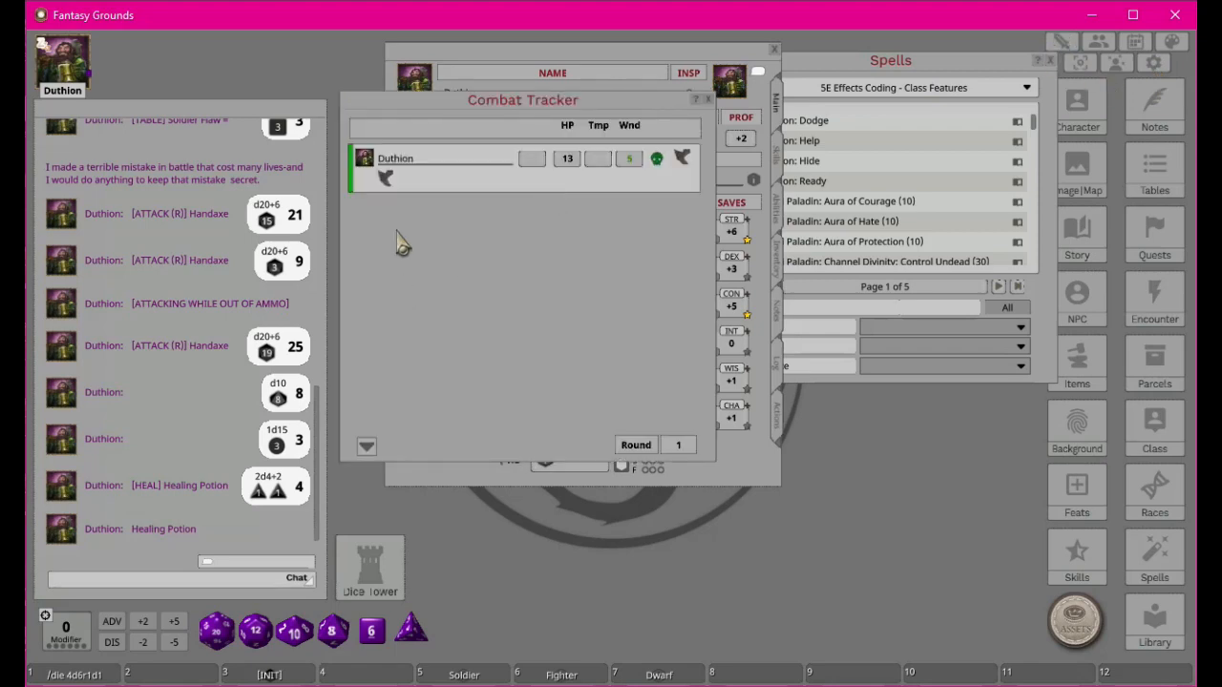
{"action": "left_click", "coordinate": [708, 99]}
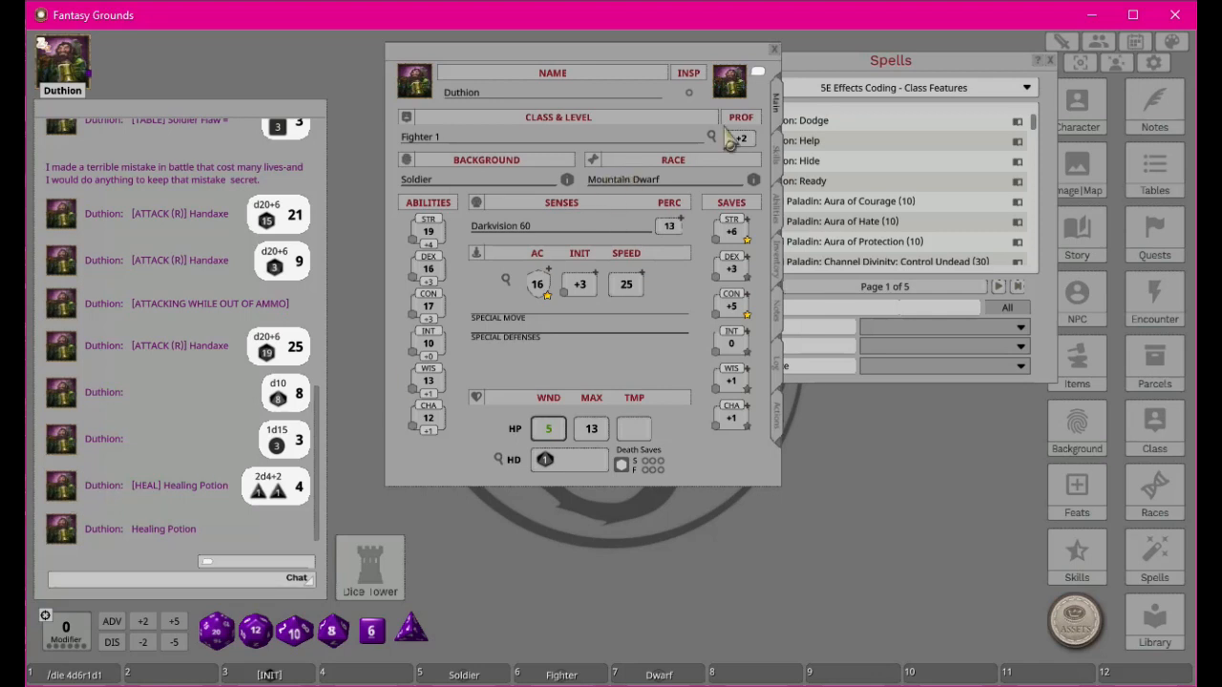
Step: Make the character target itself in the Combat Tracker, toggle its end-of-row marker and bring the character sheet back to the front
{"action": "left_click", "coordinate": [1065, 44]}
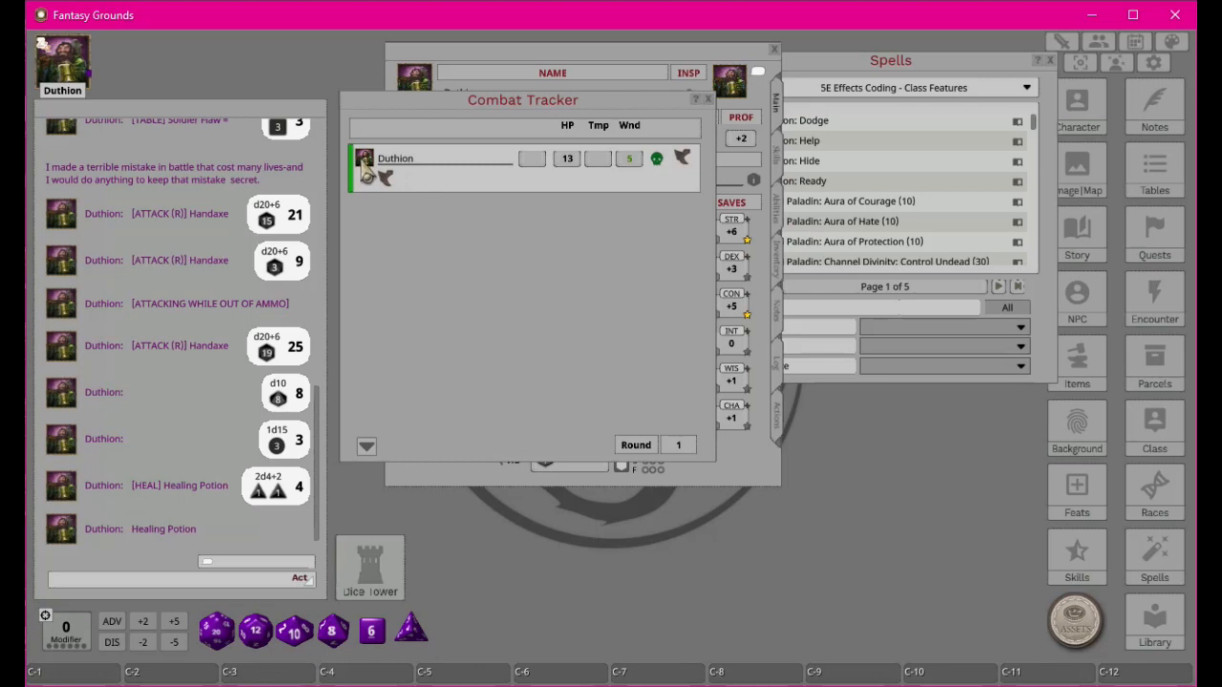
{"action": "left_click", "coordinate": [366, 171], "text": "ctrl"}
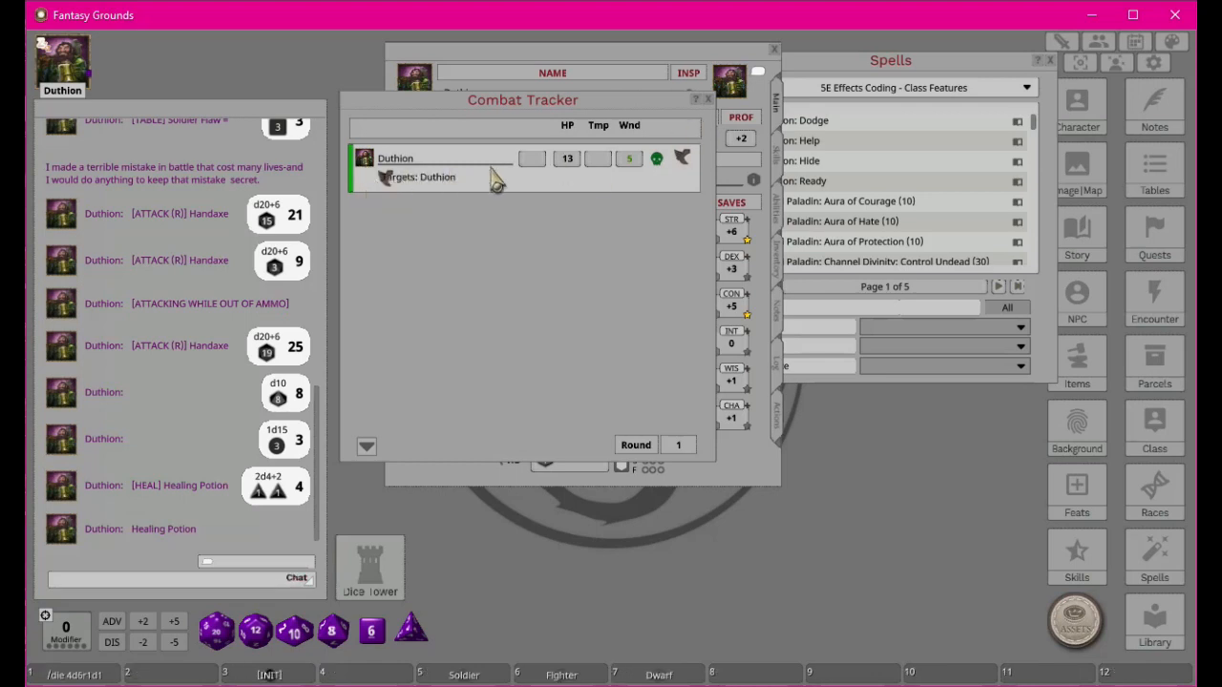
{"action": "left_click", "coordinate": [683, 160]}
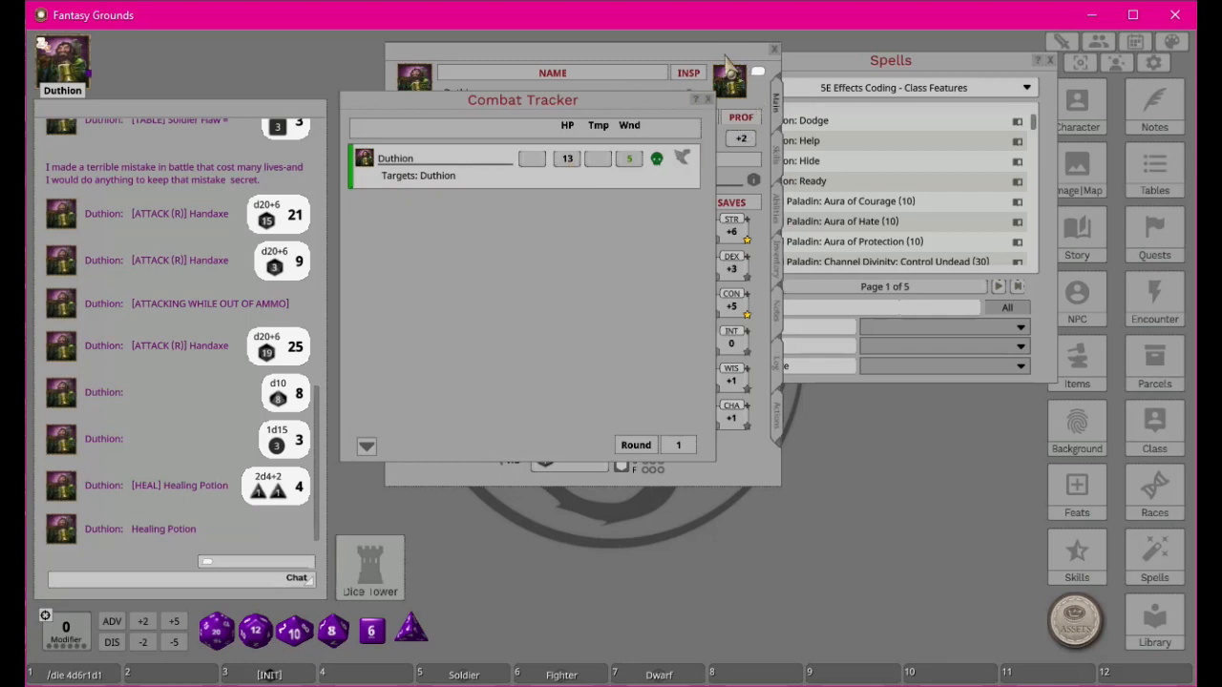
{"action": "left_click", "coordinate": [731, 70]}
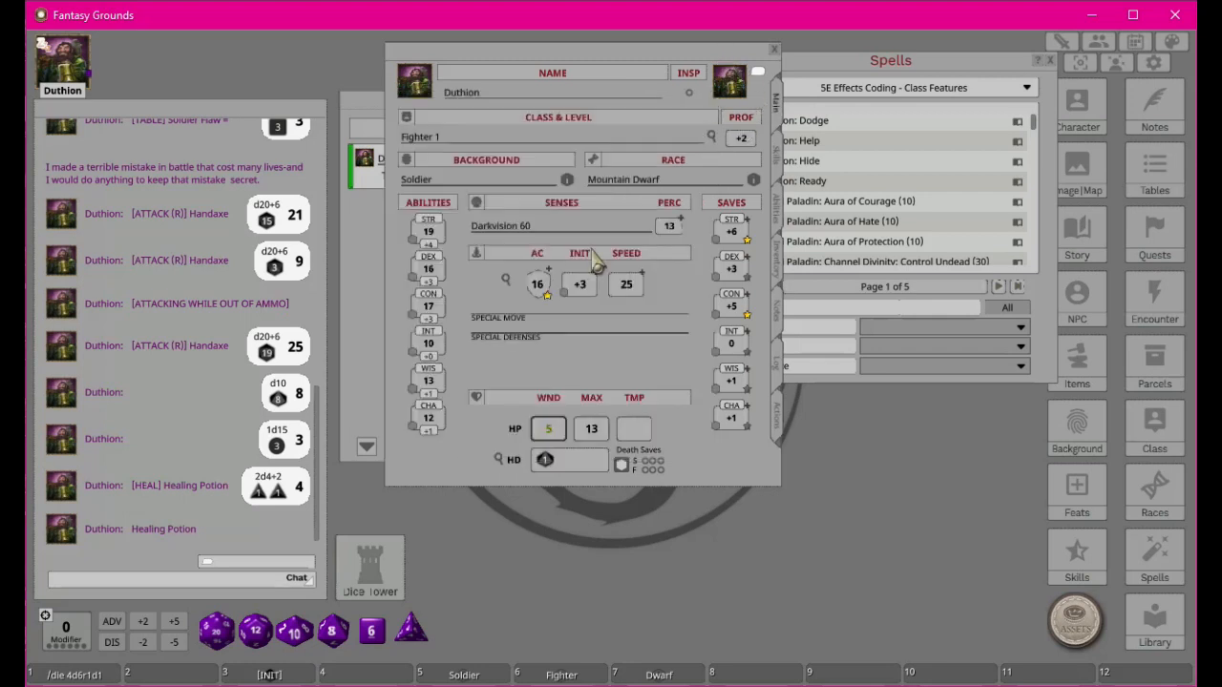
Step: Roll the Second Wind heal on the character and check the wounds in the Combat Tracker
{"action": "left_click", "coordinate": [778, 420]}
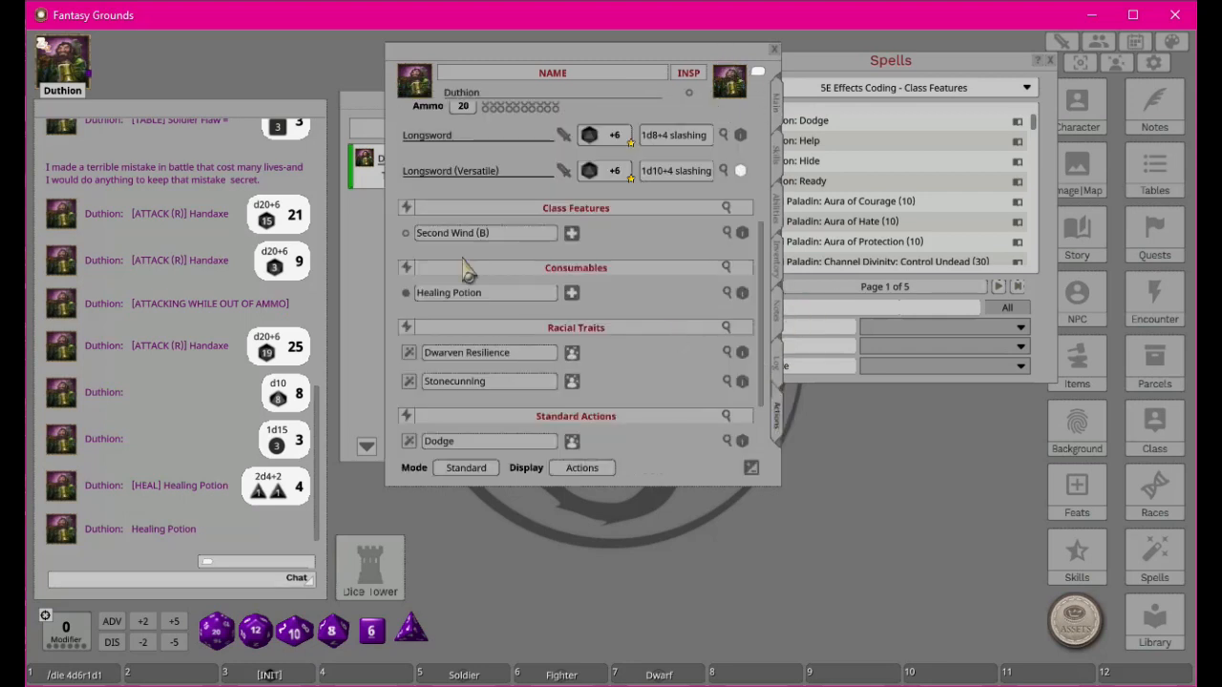
{"action": "left_click", "coordinate": [571, 235]}
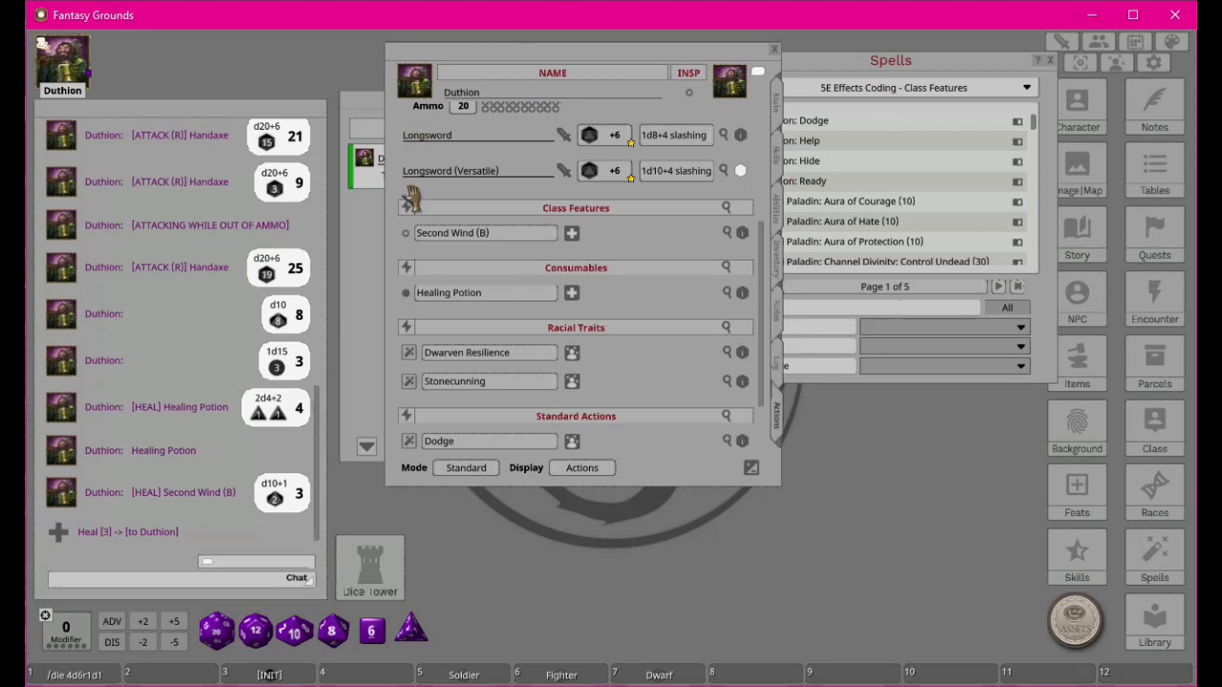
{"action": "left_click", "coordinate": [368, 288]}
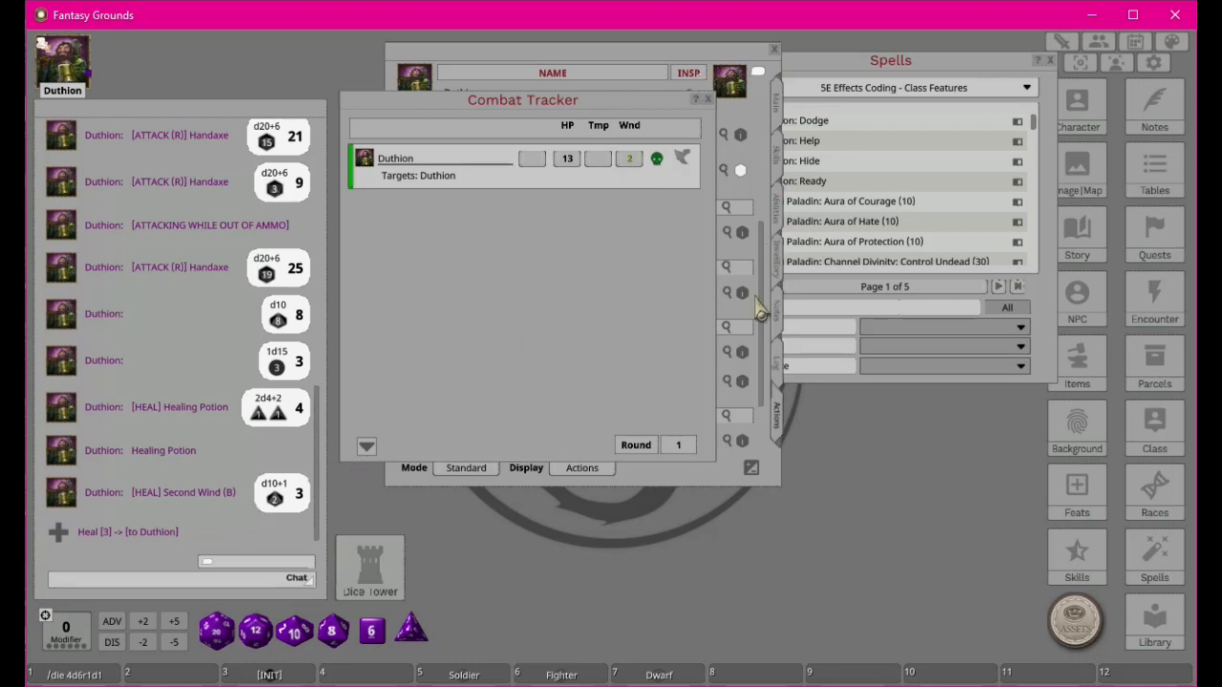
{"action": "left_click", "coordinate": [762, 441]}
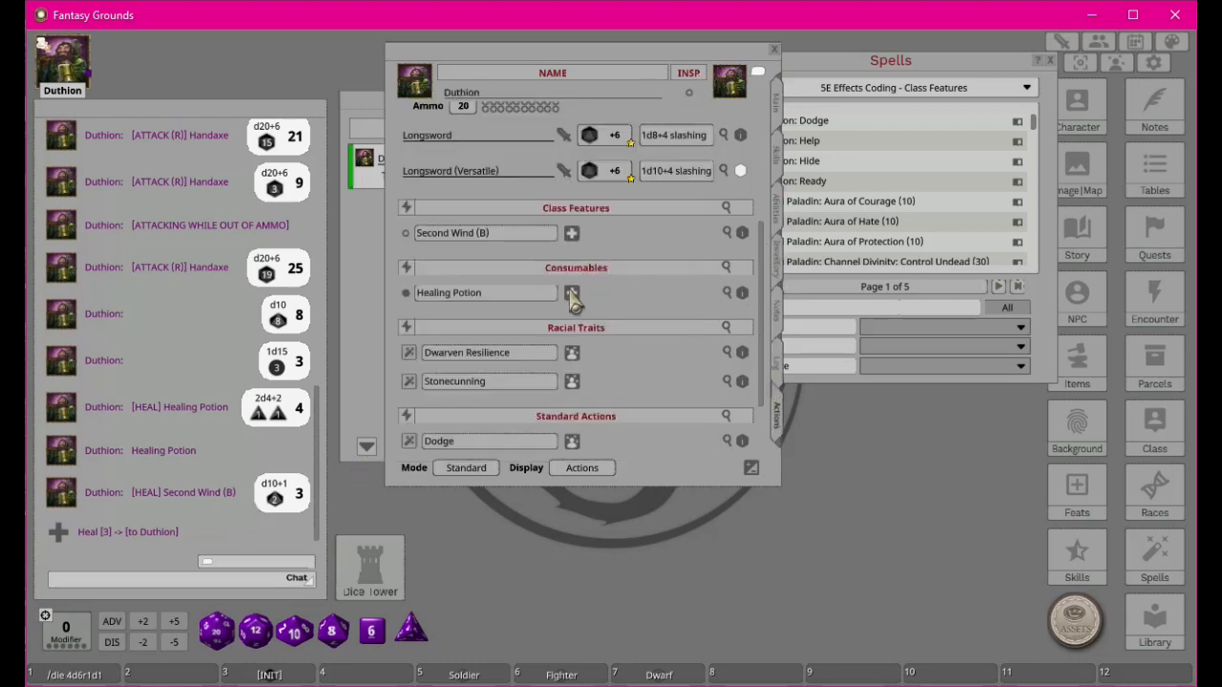
Step: Restore the Healing Potion's use, roll its heal on the character, and mark Second Wind and Healing Potion as used
{"action": "left_click", "coordinate": [405, 292]}
{"action": "left_click", "coordinate": [570, 294]}
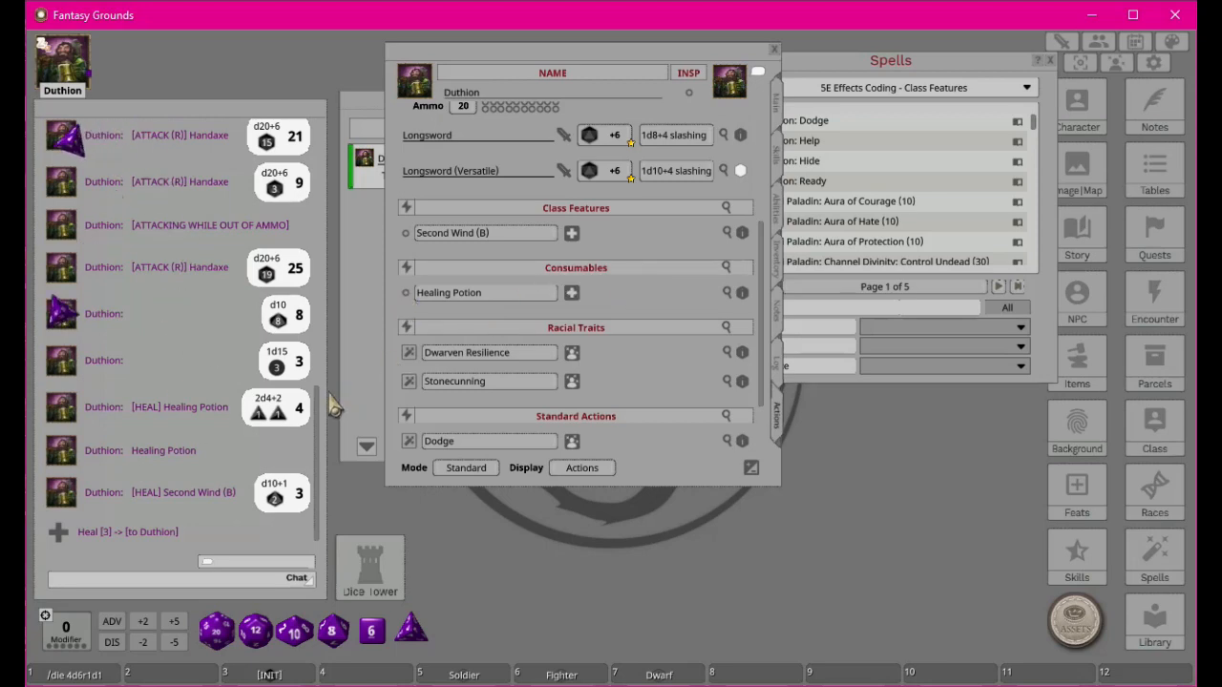
{"action": "left_click", "coordinate": [407, 235]}
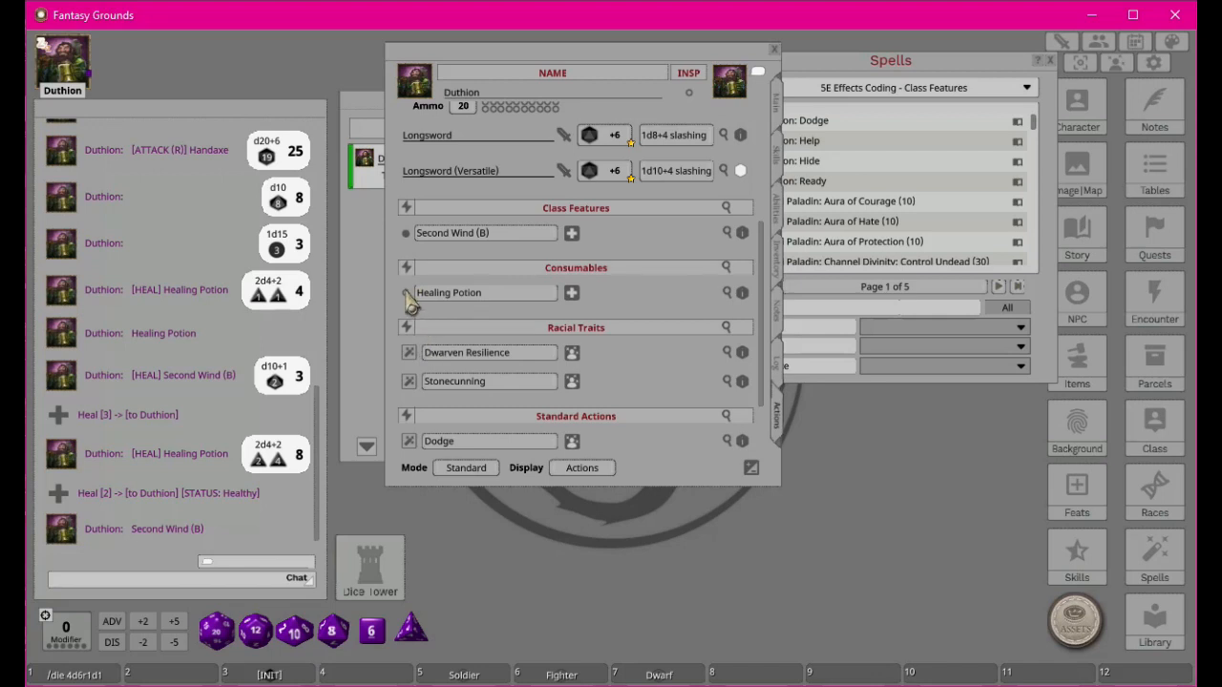
{"action": "left_click", "coordinate": [406, 293]}
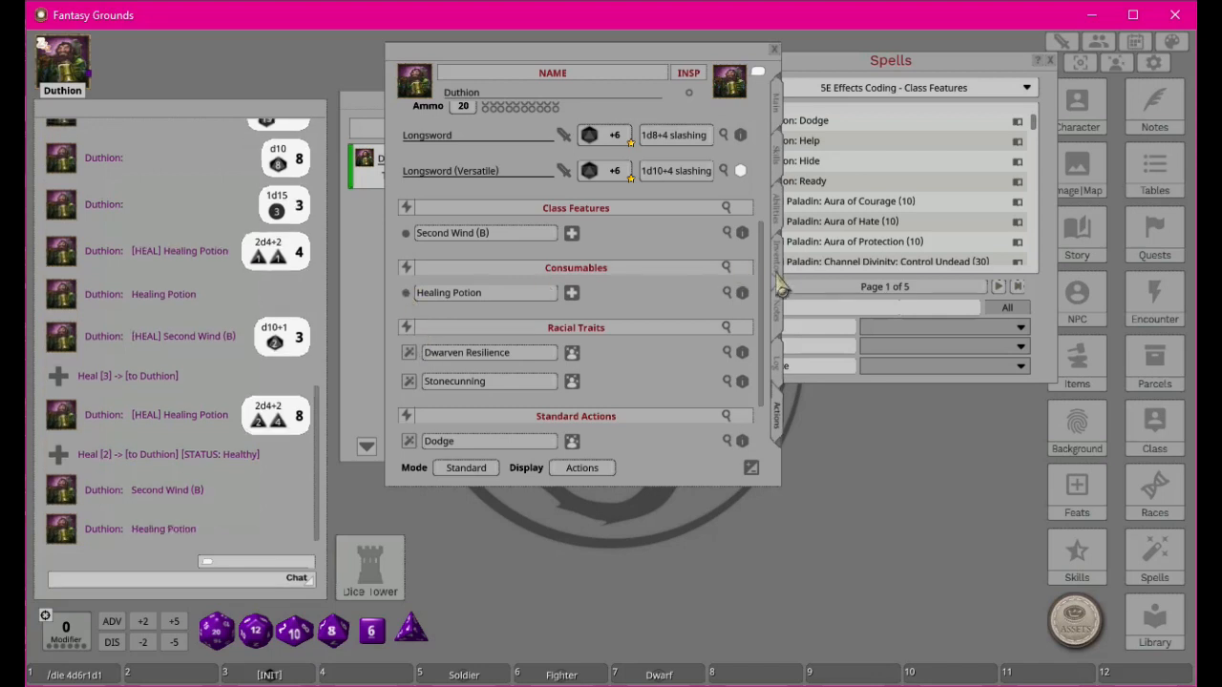
Step: Clear the character's self-targeting in the Combat Tracker and restore the spent uses of Second Wind and Healing Potion
{"action": "left_click", "coordinate": [370, 332]}
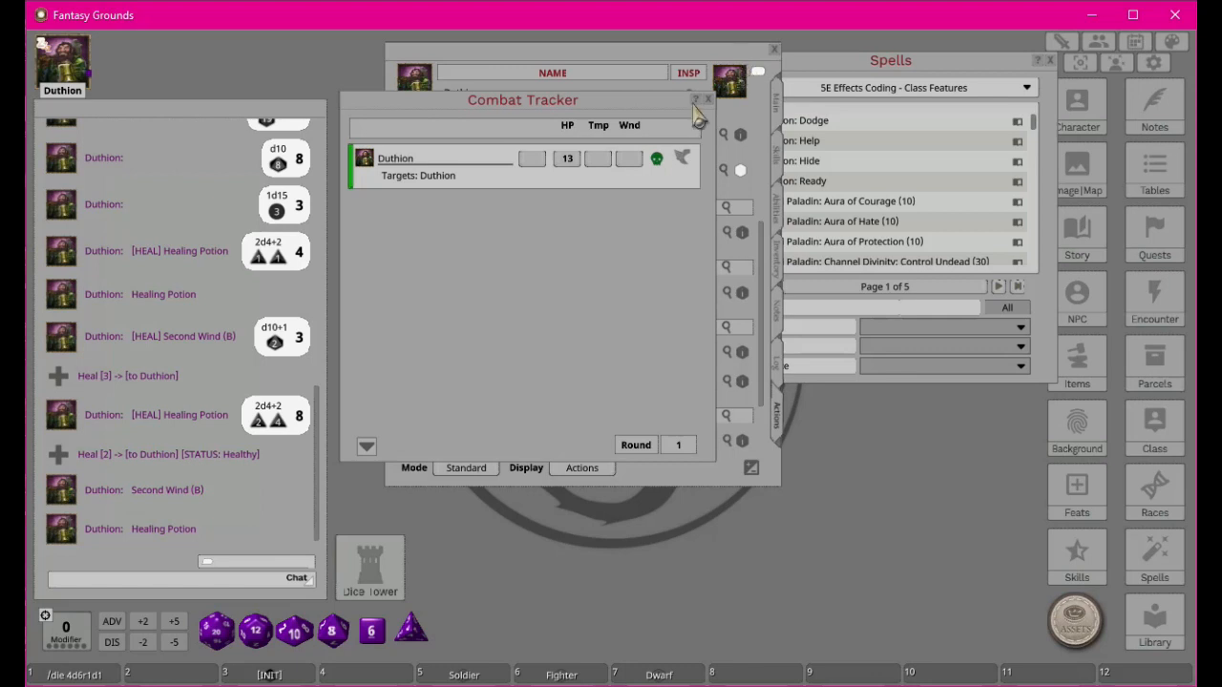
{"action": "key", "text": "ctrl"}
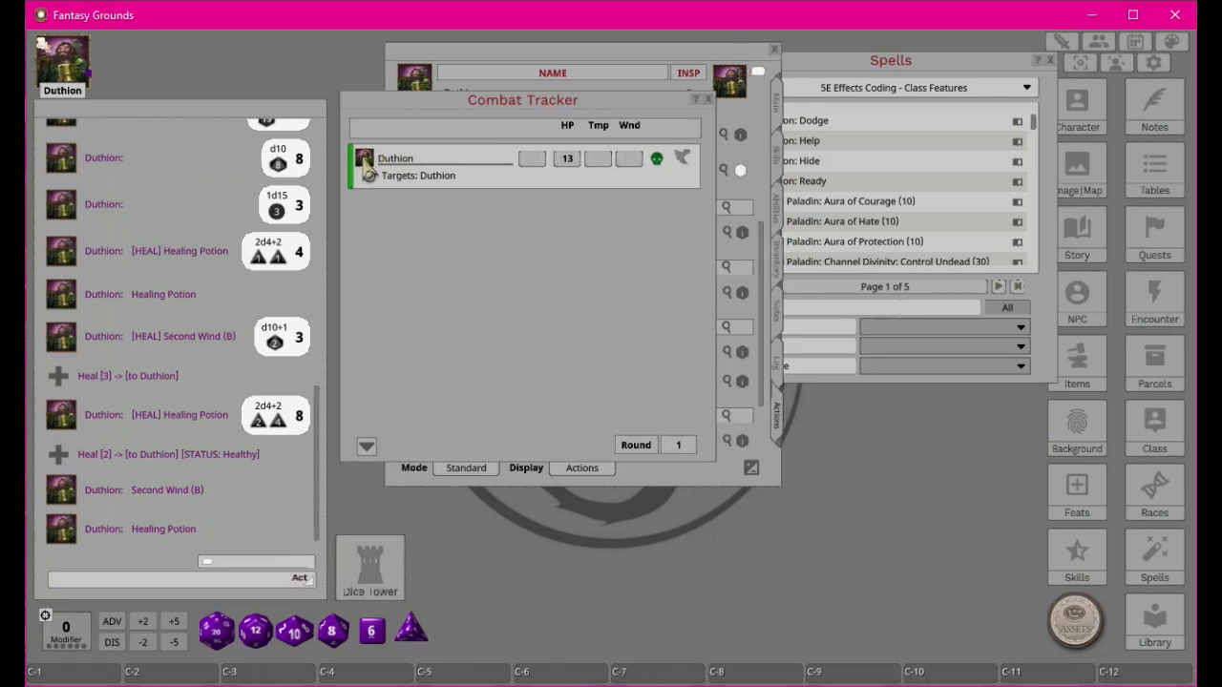
{"action": "left_click", "coordinate": [675, 59]}
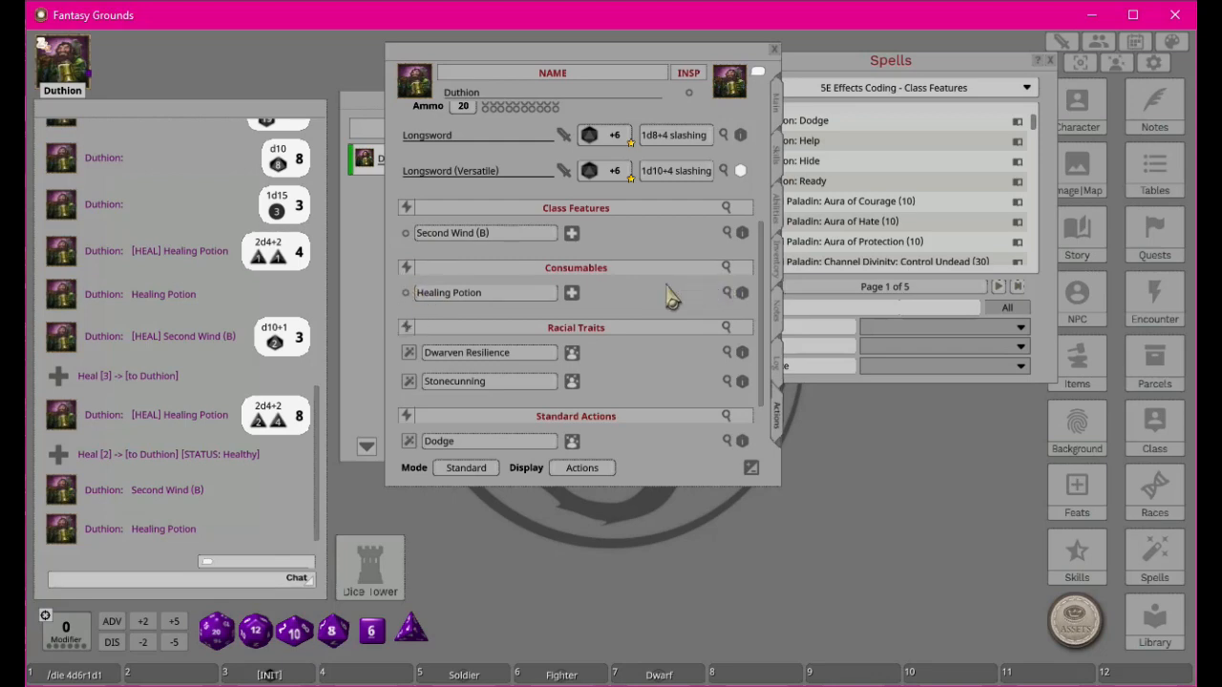
Step: Add three new entries to the Consumables group of the actions list and finish editing the list
{"action": "left_click", "coordinate": [751, 470]}
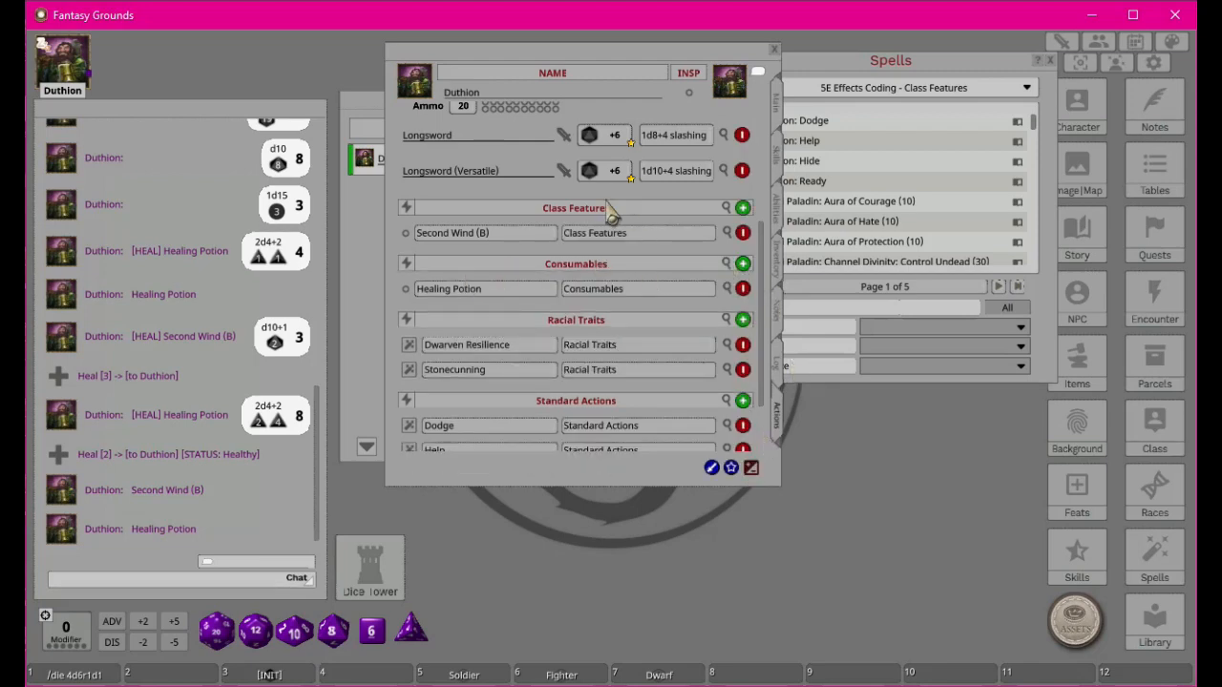
{"action": "left_click", "coordinate": [743, 264]}
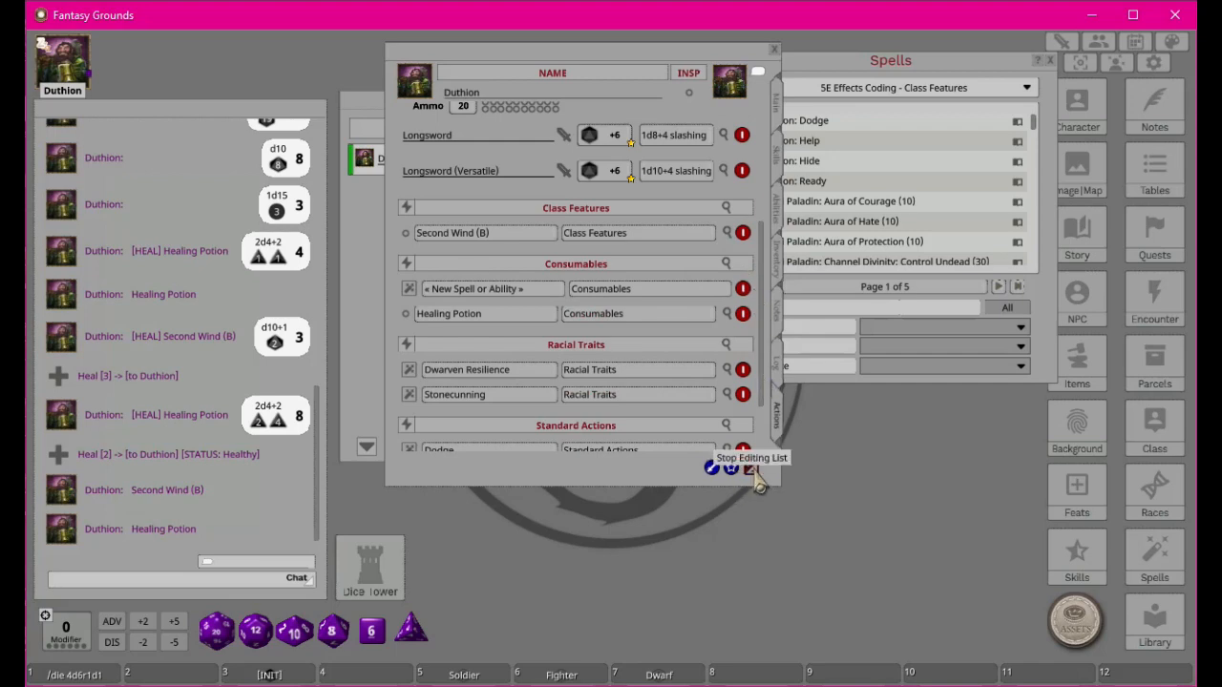
{"action": "left_click", "coordinate": [743, 264]}
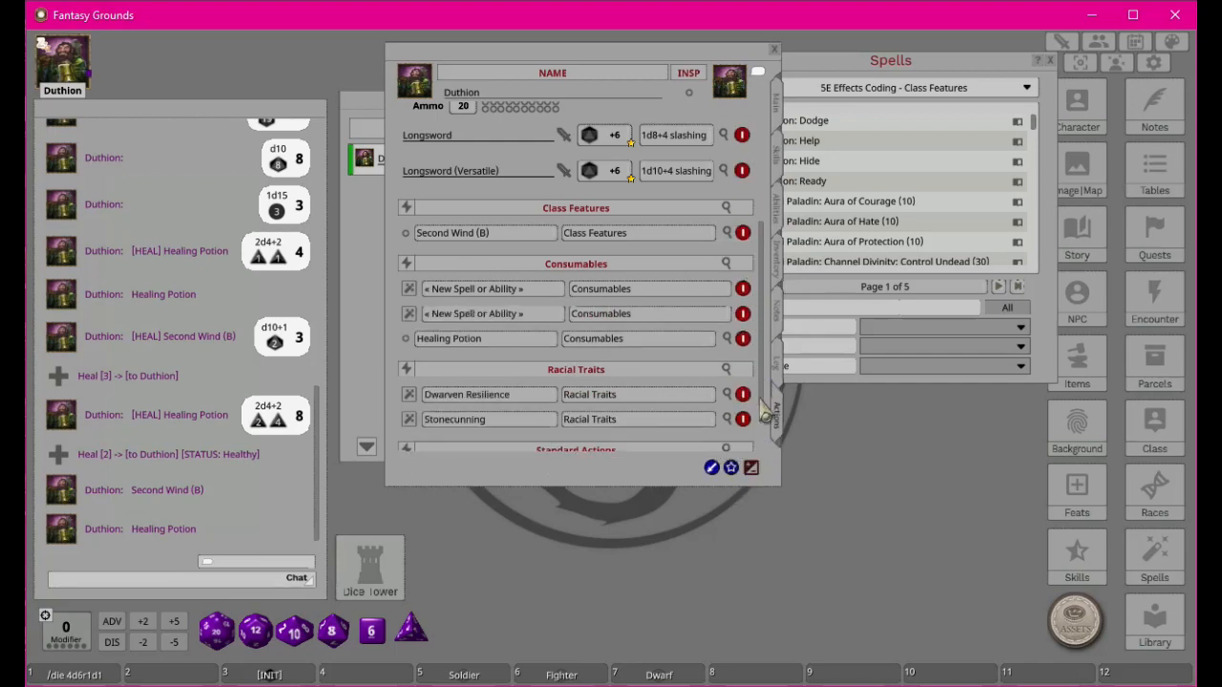
{"action": "left_click", "coordinate": [754, 482]}
{"action": "left_click", "coordinate": [743, 264]}
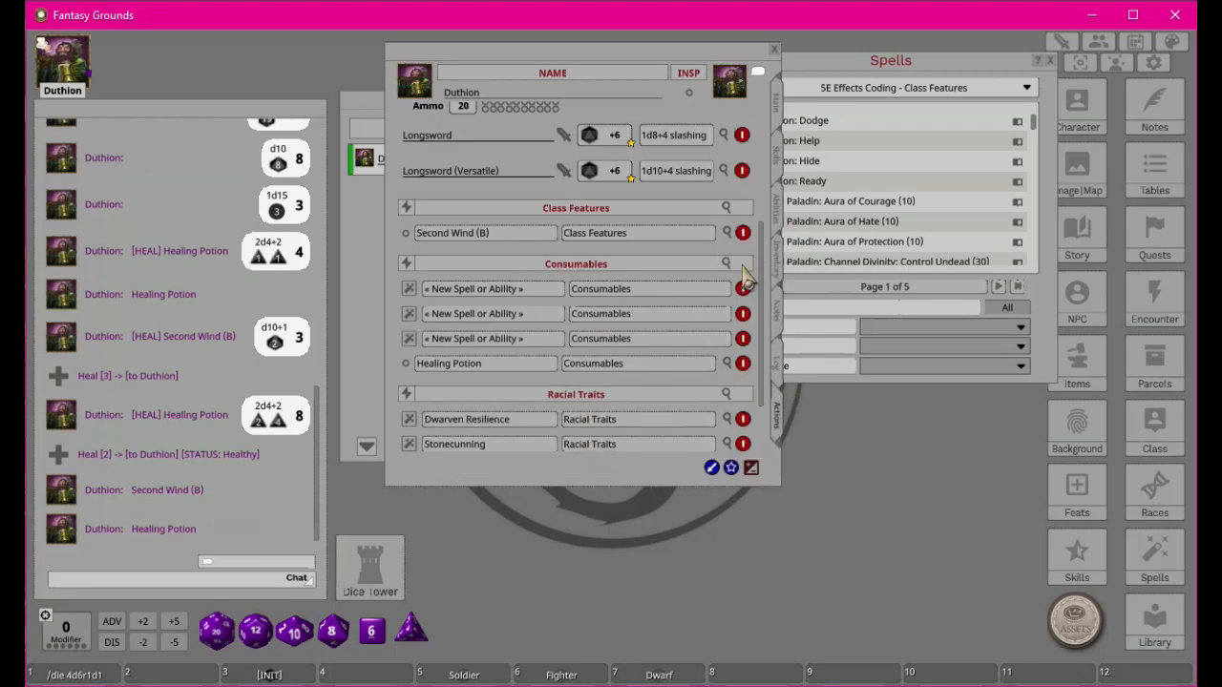
{"action": "left_click", "coordinate": [752, 468]}
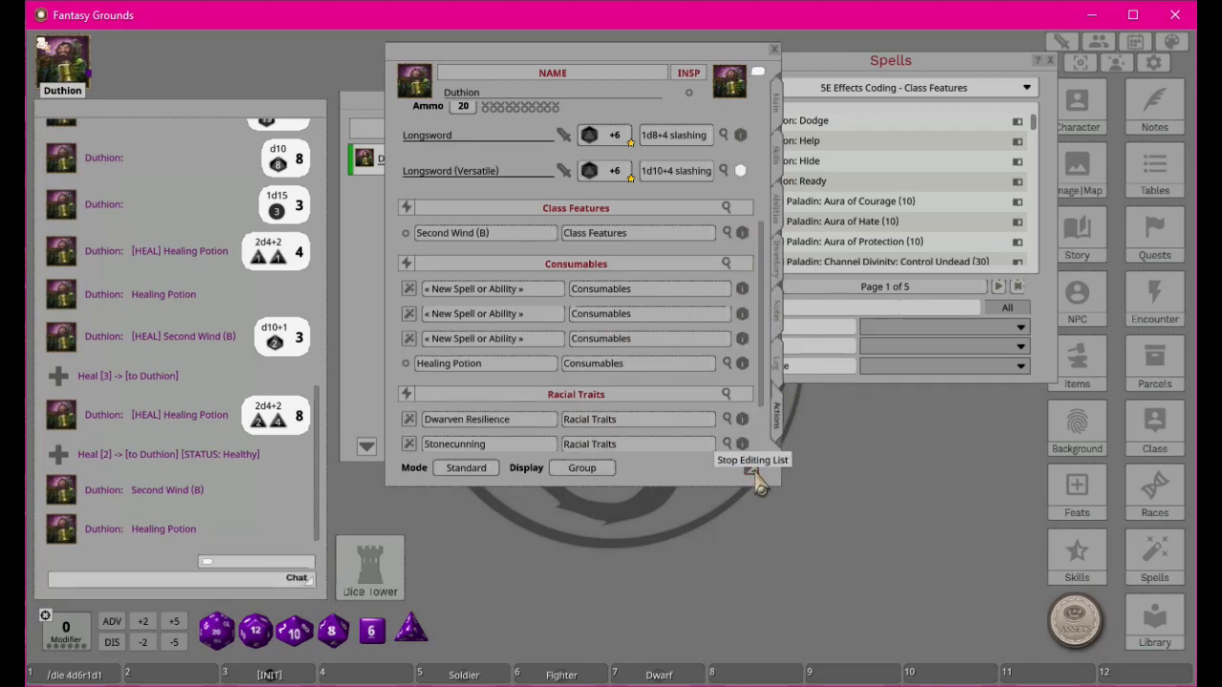
Step: Name the three new Consumables entries Torches, Rations and Waterskin
{"action": "left_click", "coordinate": [532, 292]}
{"action": "type", "text": "Torches"}
{"action": "left_click", "coordinate": [522, 319]}
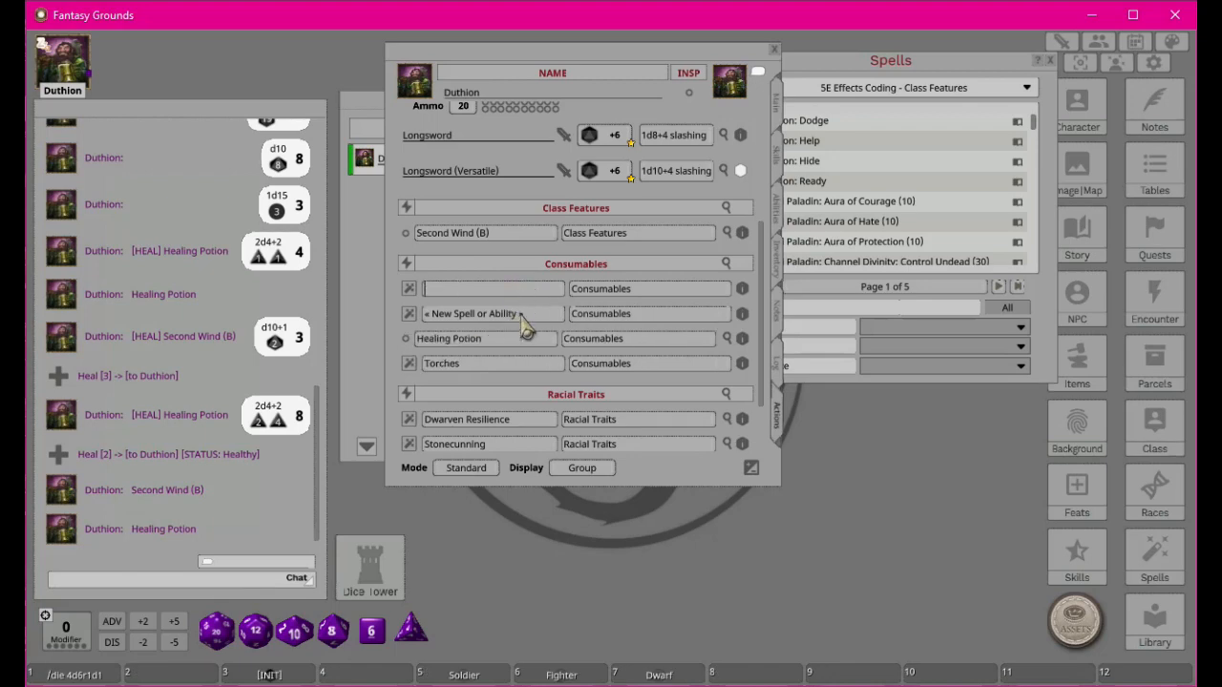
{"action": "type", "text": "Rations"}
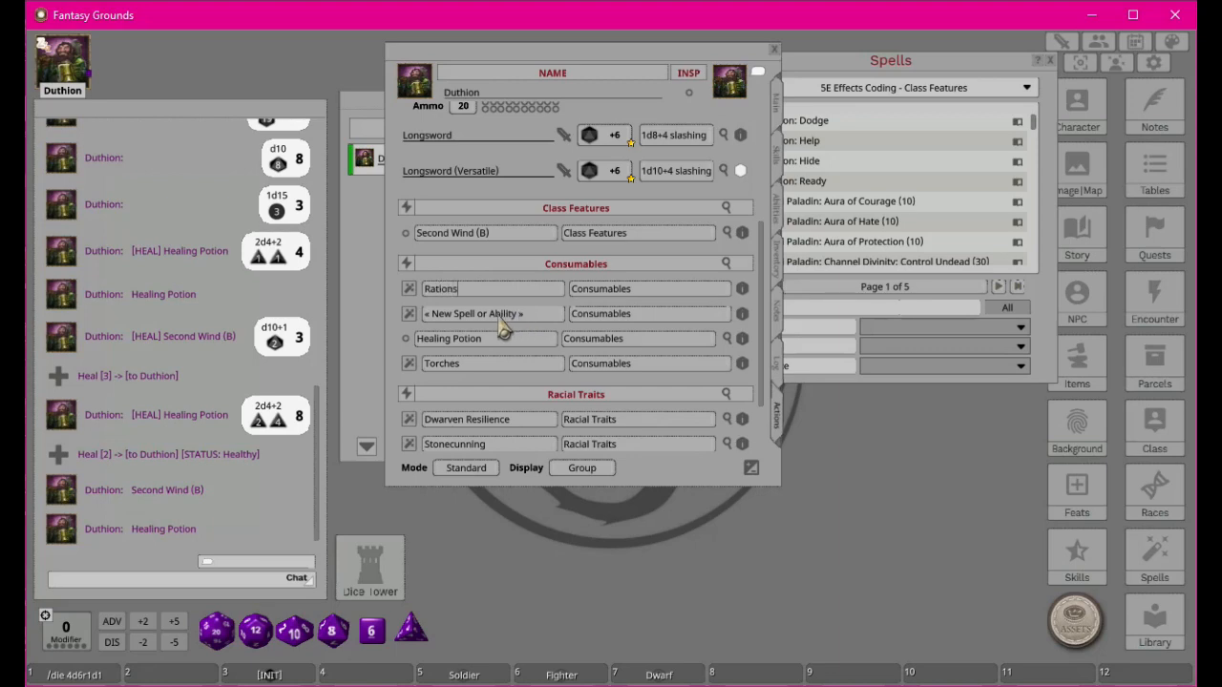
{"action": "left_click", "coordinate": [523, 319]}
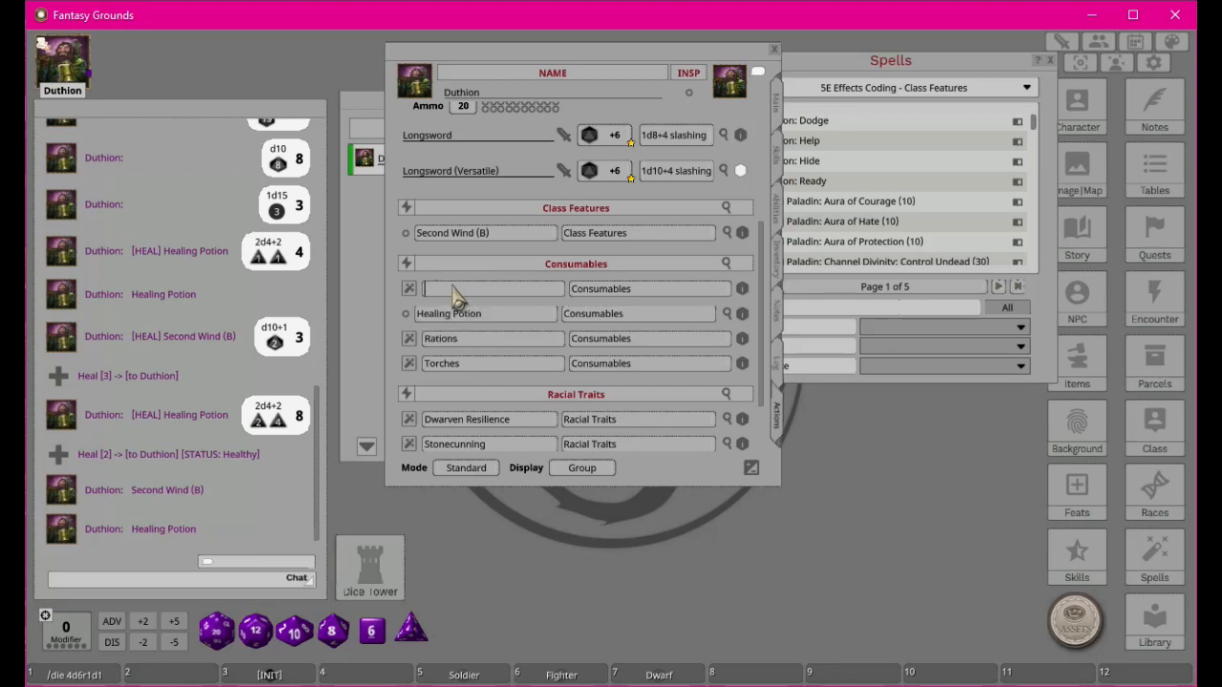
{"action": "key", "text": "shift"}
{"action": "type", "text": "Waterskin"}
{"action": "left_click", "coordinate": [477, 316]}
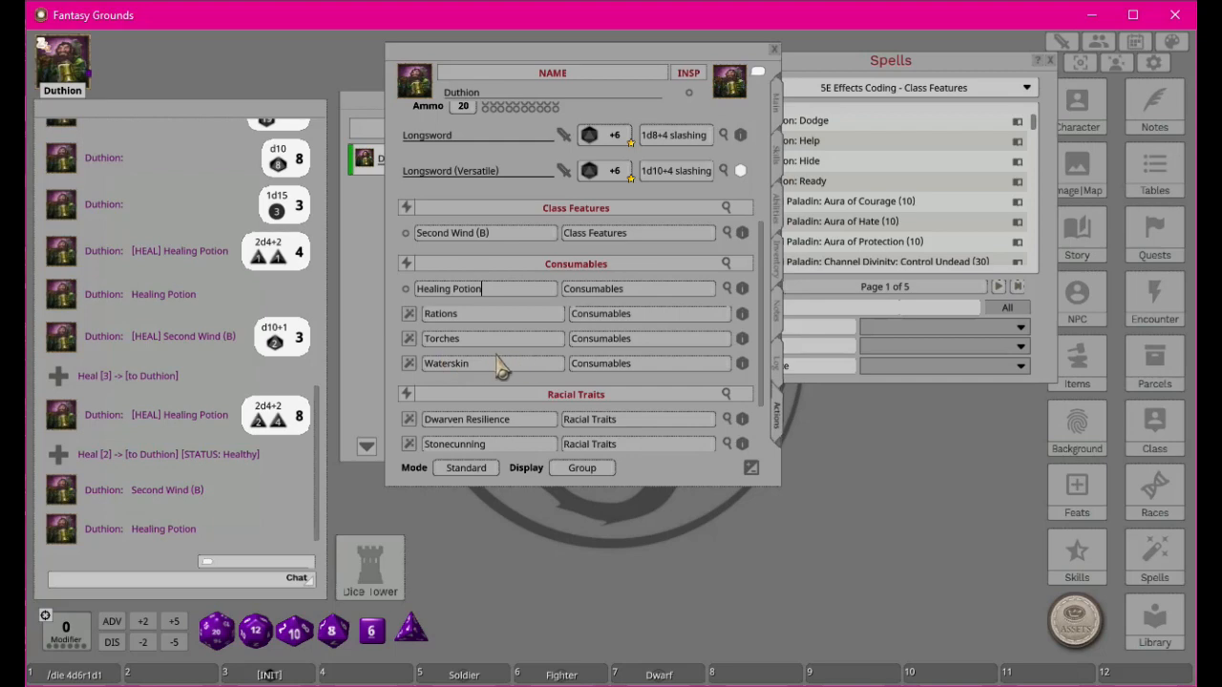
Step: Give Rations, Torches and Waterskin 10 daily uses each in Preparation mode, and switch the actions list to Combat mode
{"action": "left_click", "coordinate": [440, 471]}
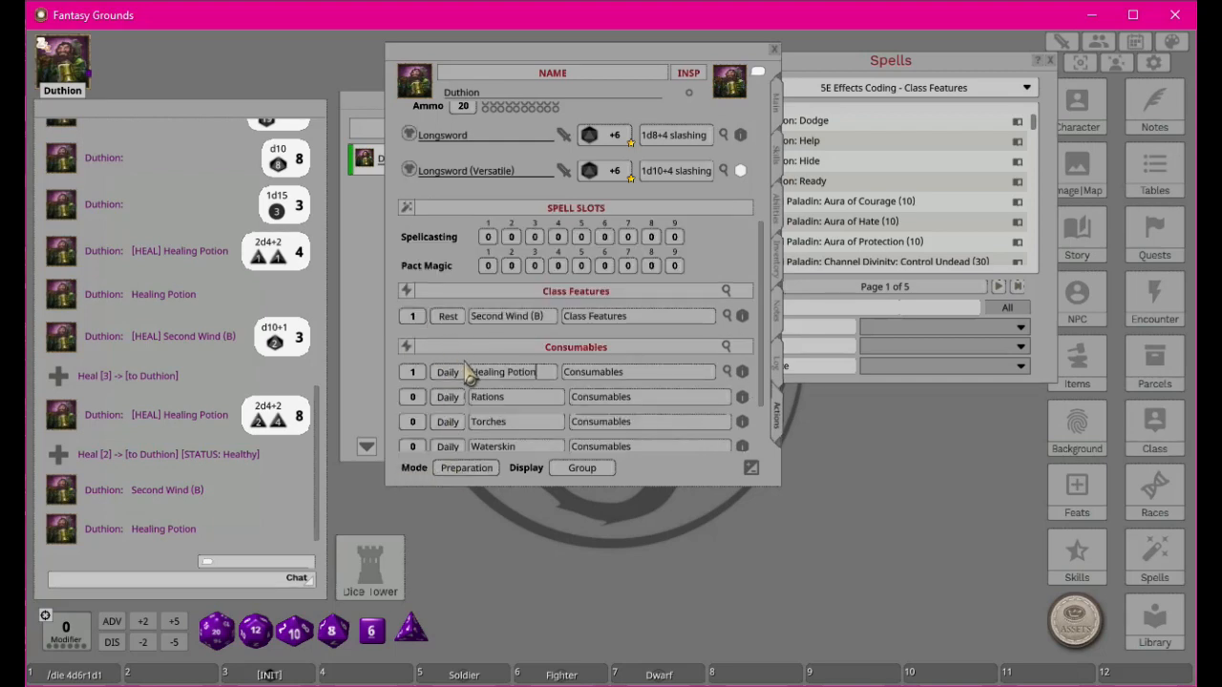
{"action": "scroll", "coordinate": [468, 382], "scroll_direction": "down", "scroll_amount": 2}
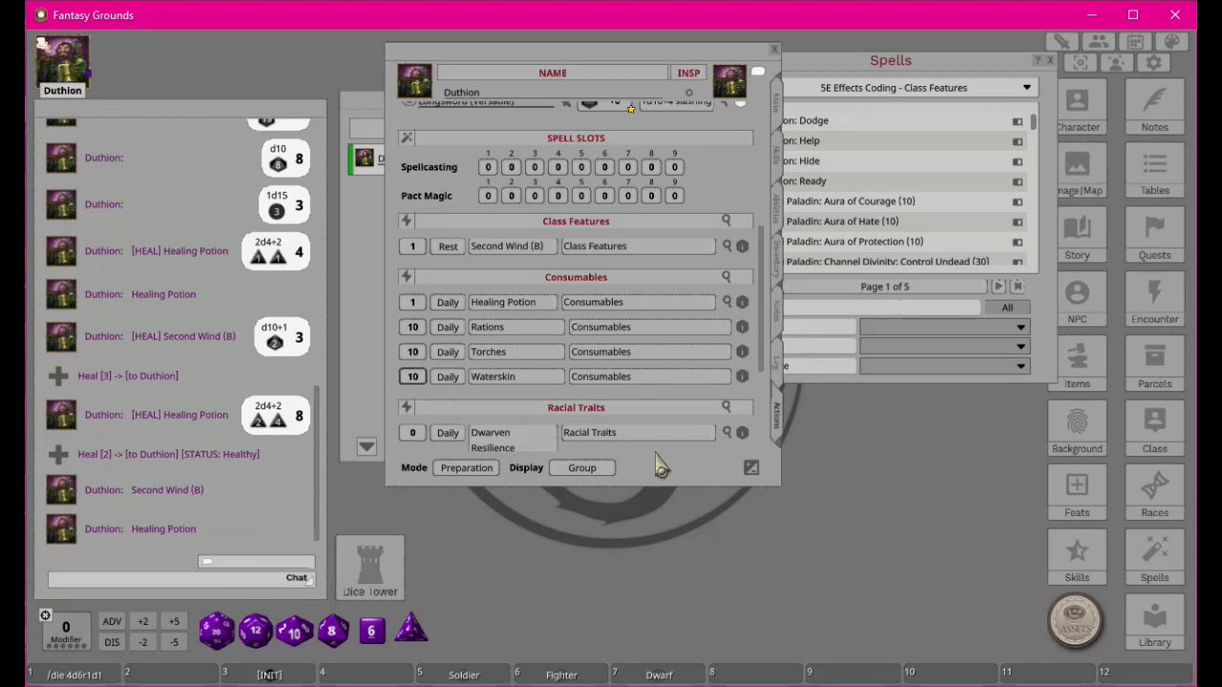
{"action": "left_click", "coordinate": [482, 475]}
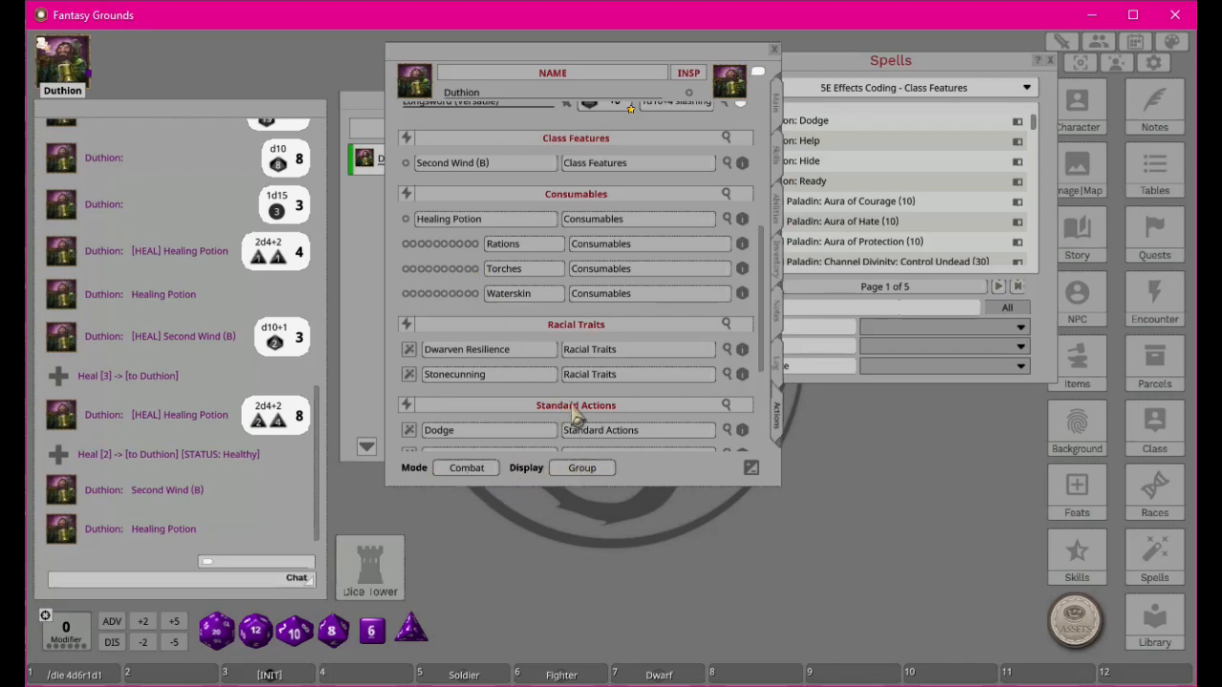
Step: Cycle the actions list's modes back to Combat, set its display to Actions and review the Consumables group
{"action": "left_click", "coordinate": [464, 471]}
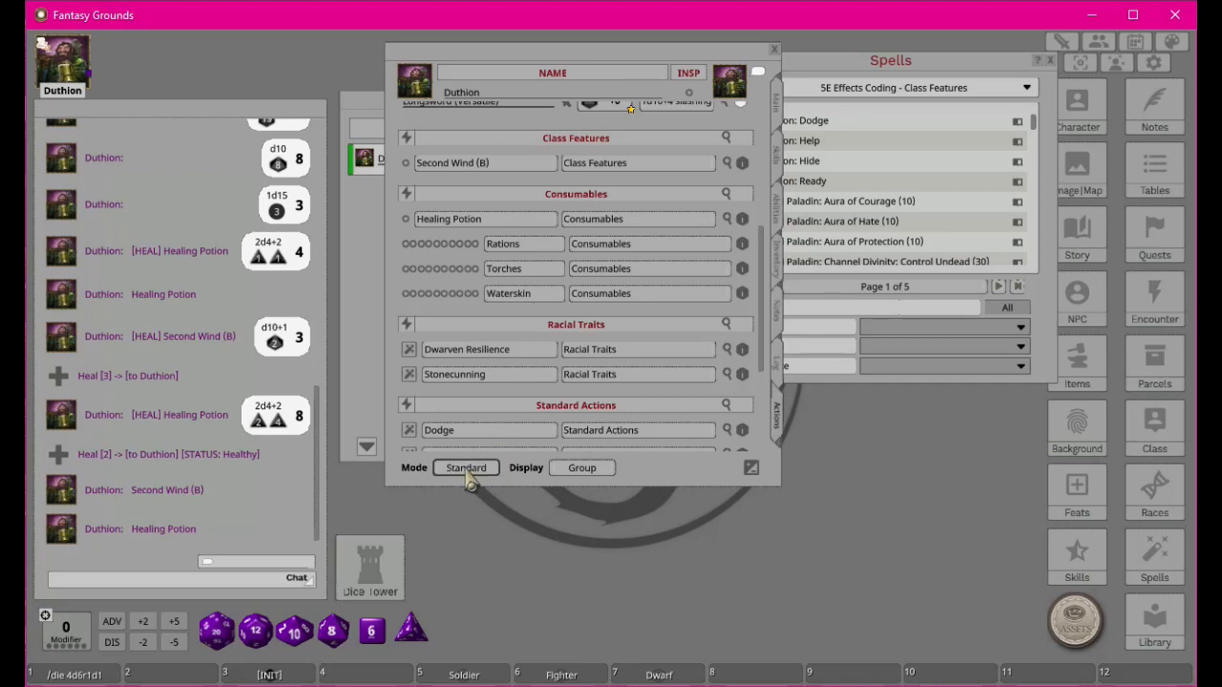
{"action": "left_click", "coordinate": [467, 471]}
{"action": "left_click", "coordinate": [459, 474]}
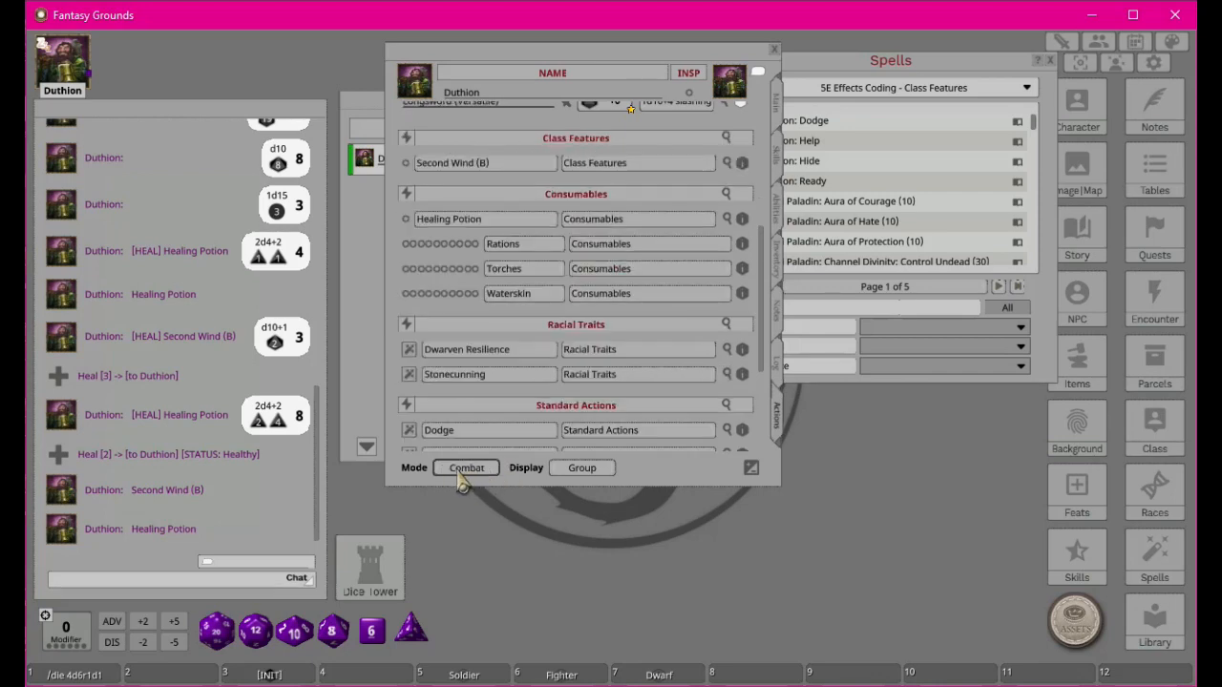
{"action": "left_click", "coordinate": [584, 470]}
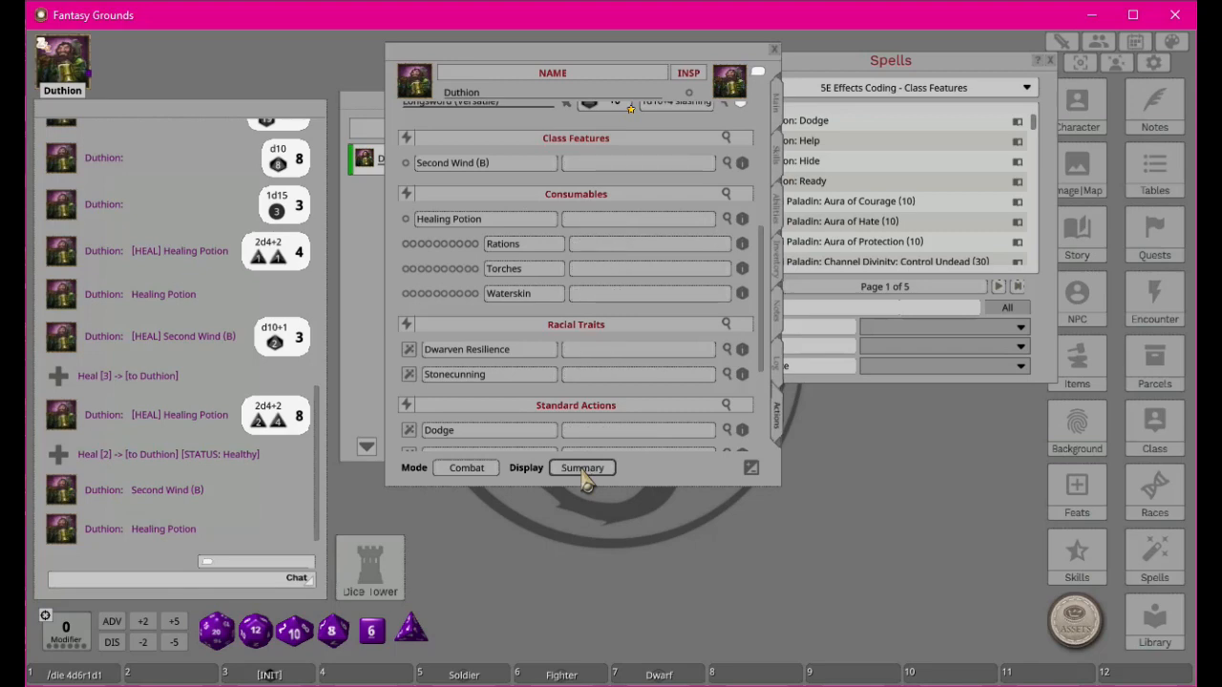
{"action": "left_click", "coordinate": [583, 472]}
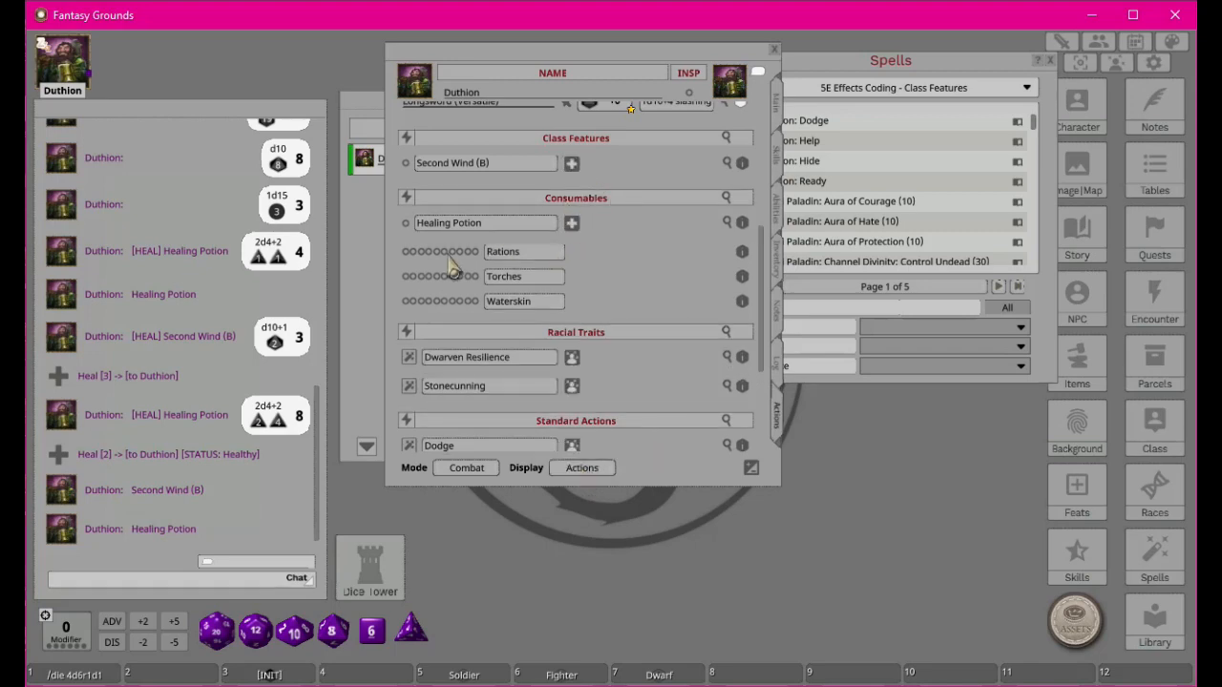
{"action": "scroll", "coordinate": [578, 262], "scroll_direction": "down", "scroll_amount": 1}
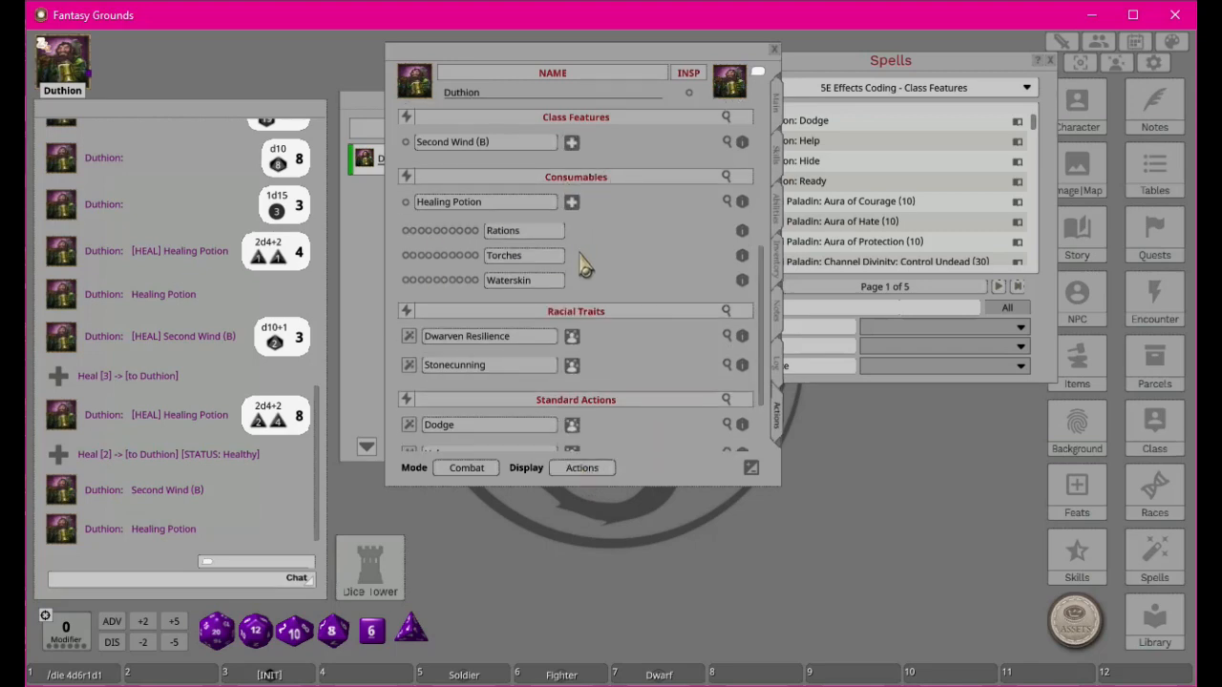
Step: Mark one use of Rations as spent and restore it in the Consumables group
{"action": "left_click", "coordinate": [469, 231]}
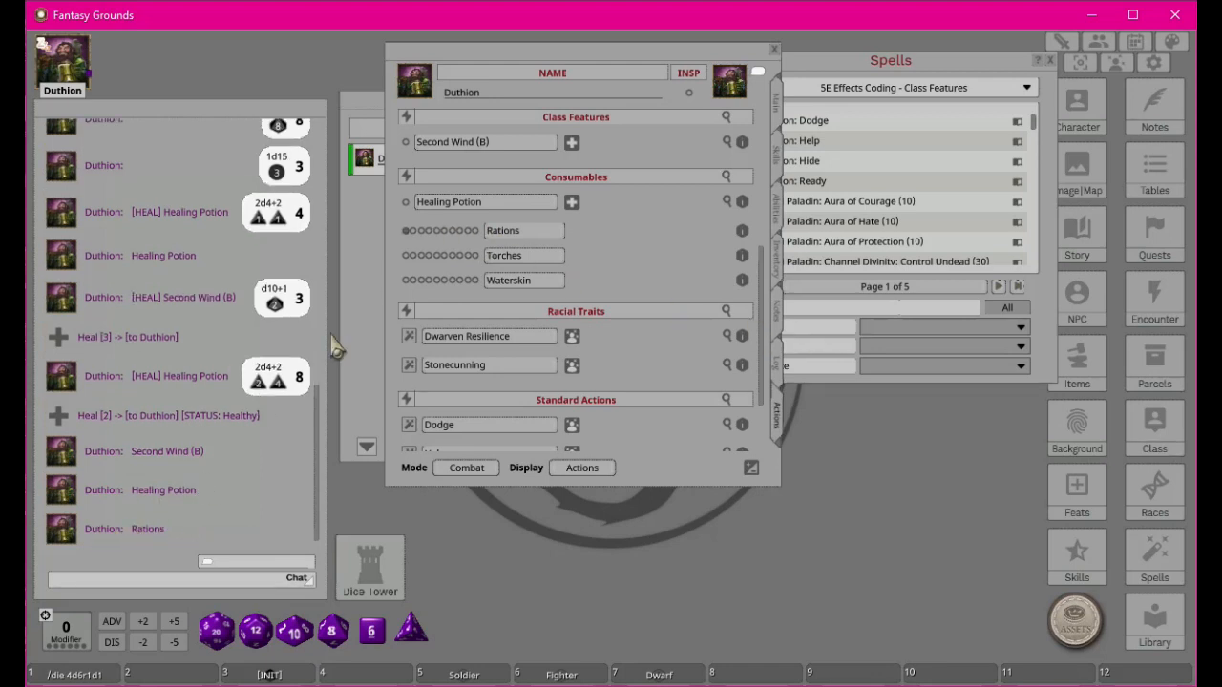
{"action": "left_click", "coordinate": [409, 232]}
{"action": "scroll", "coordinate": [695, 310], "scroll_direction": "down", "scroll_amount": 3}
{"action": "scroll", "coordinate": [697, 334], "scroll_direction": "up", "scroll_amount": 12}
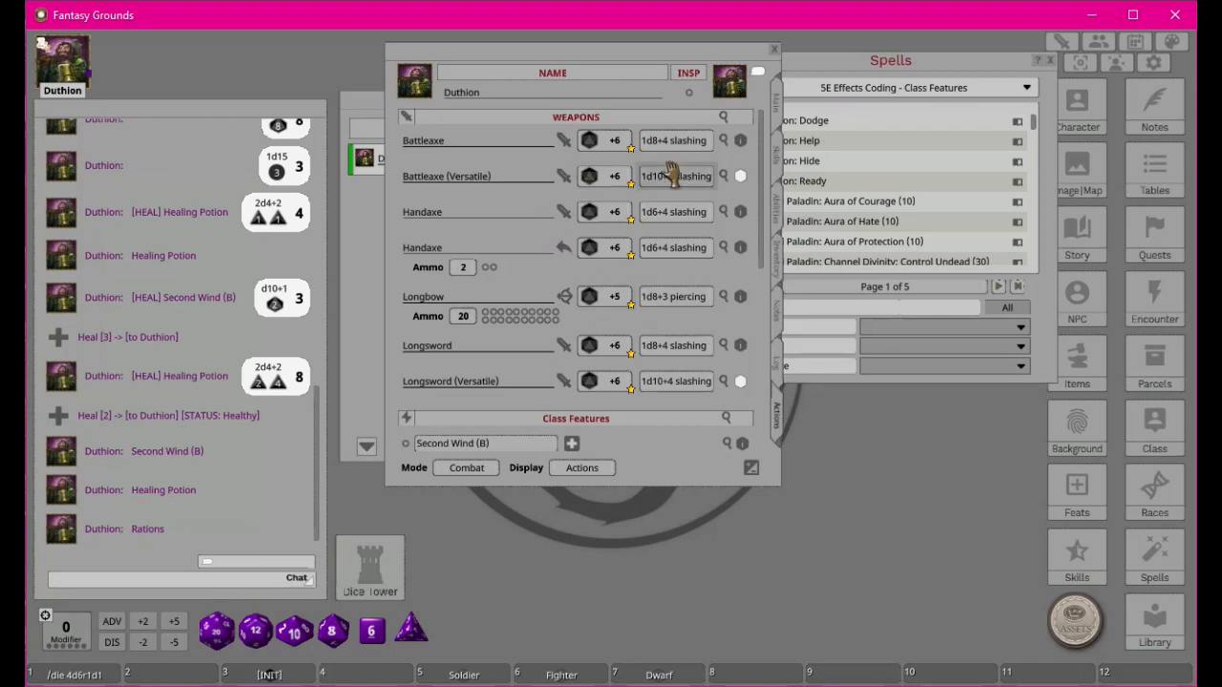
Step: Review the character sheet's Main, Skills, Abilities, Inventory and Notes pages
{"action": "left_click_drag", "start_coordinate": [574, 57], "coordinate": [638, 172]}
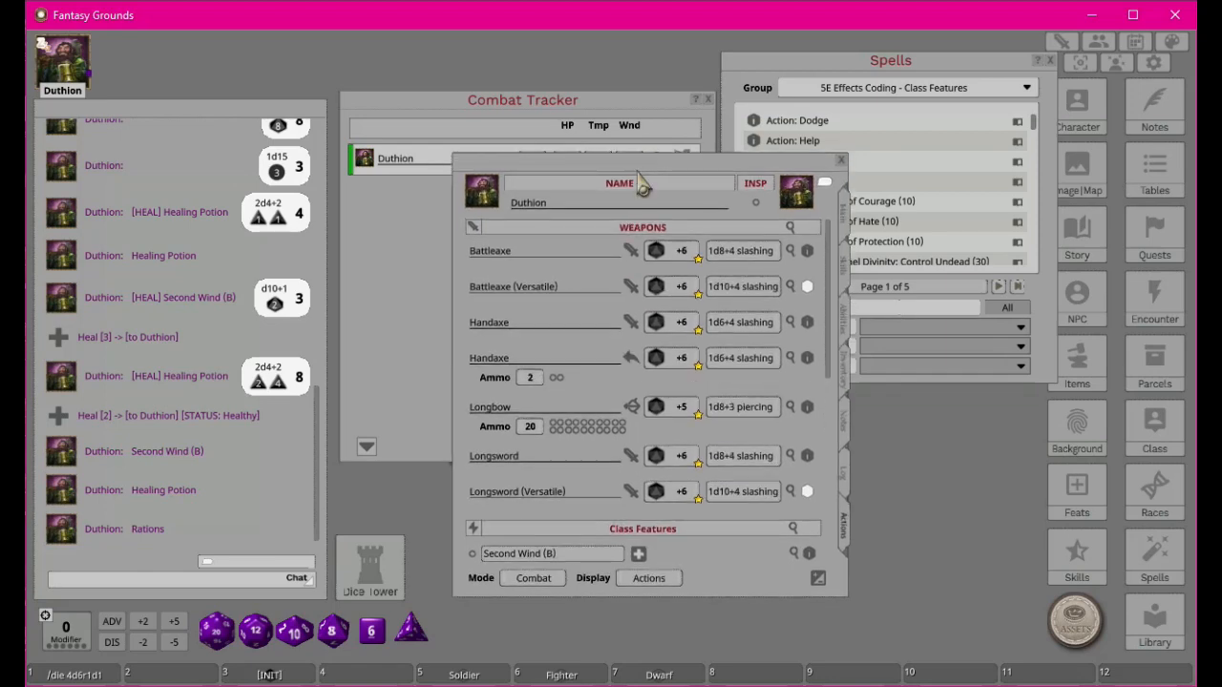
{"action": "left_click", "coordinate": [847, 217]}
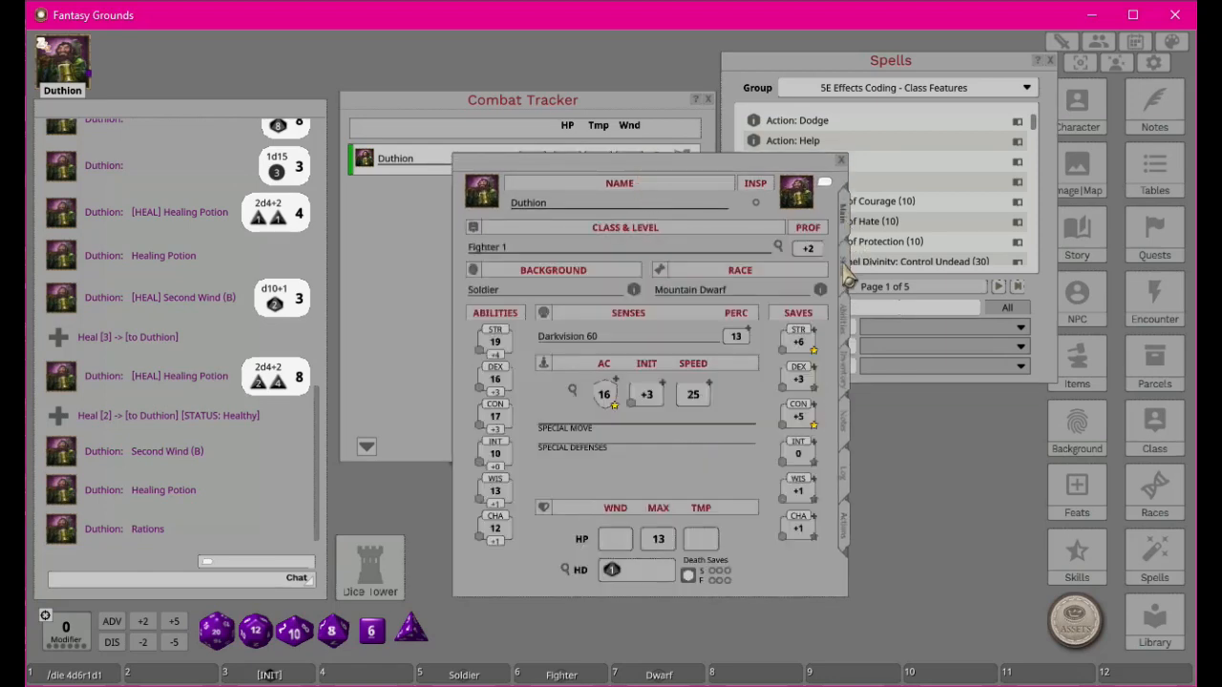
{"action": "left_click", "coordinate": [845, 272]}
{"action": "left_click", "coordinate": [846, 320]}
{"action": "left_click", "coordinate": [846, 380]}
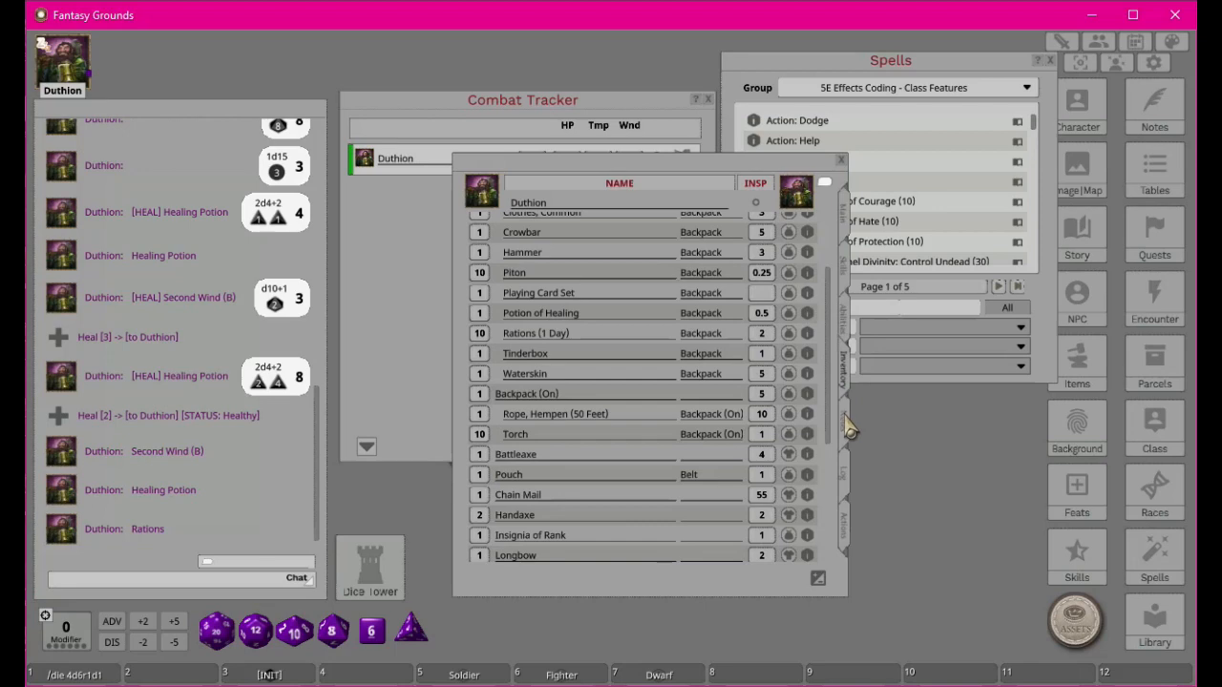
{"action": "left_click", "coordinate": [846, 423]}
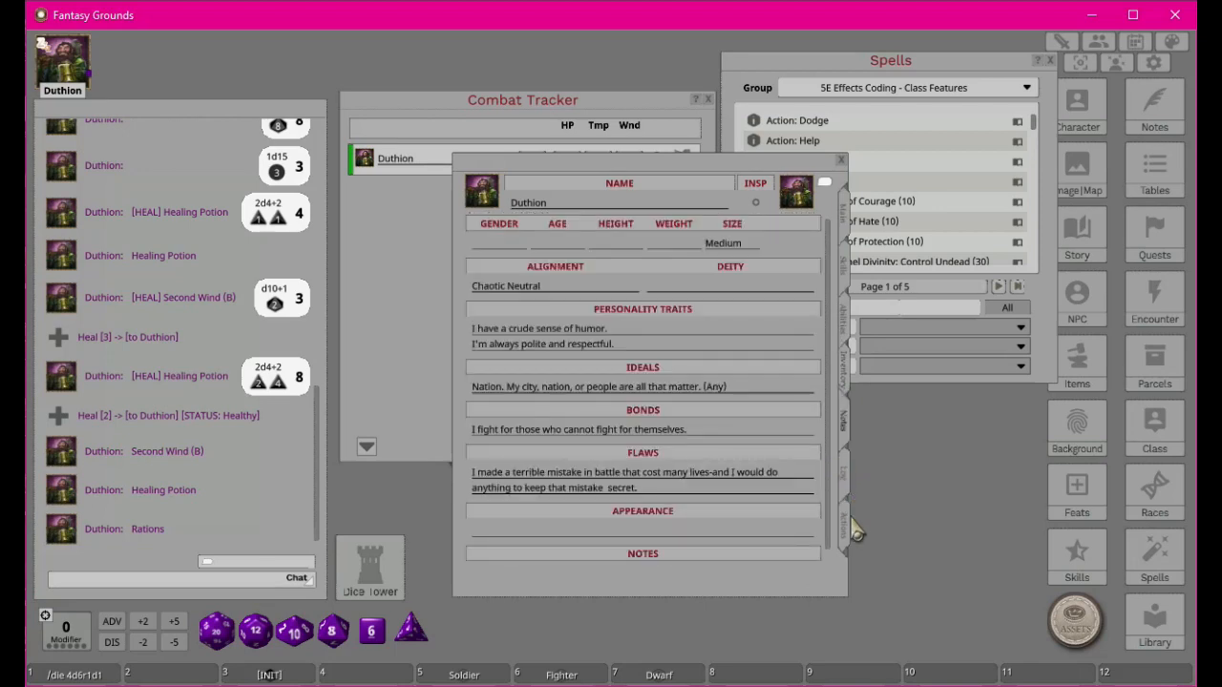
{"action": "left_click", "coordinate": [846, 273]}
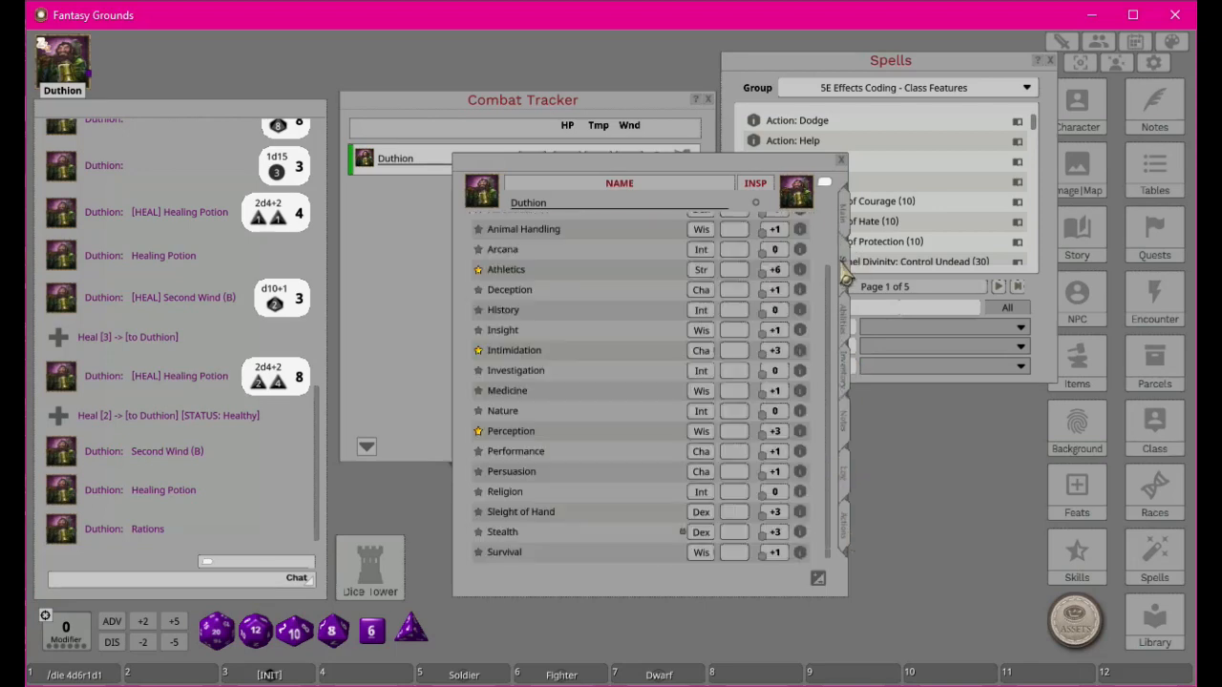
Step: Copy the words "smith's tools" from the Tool Proficiency trait's description, then relock and close the trait
{"action": "left_click", "coordinate": [844, 334]}
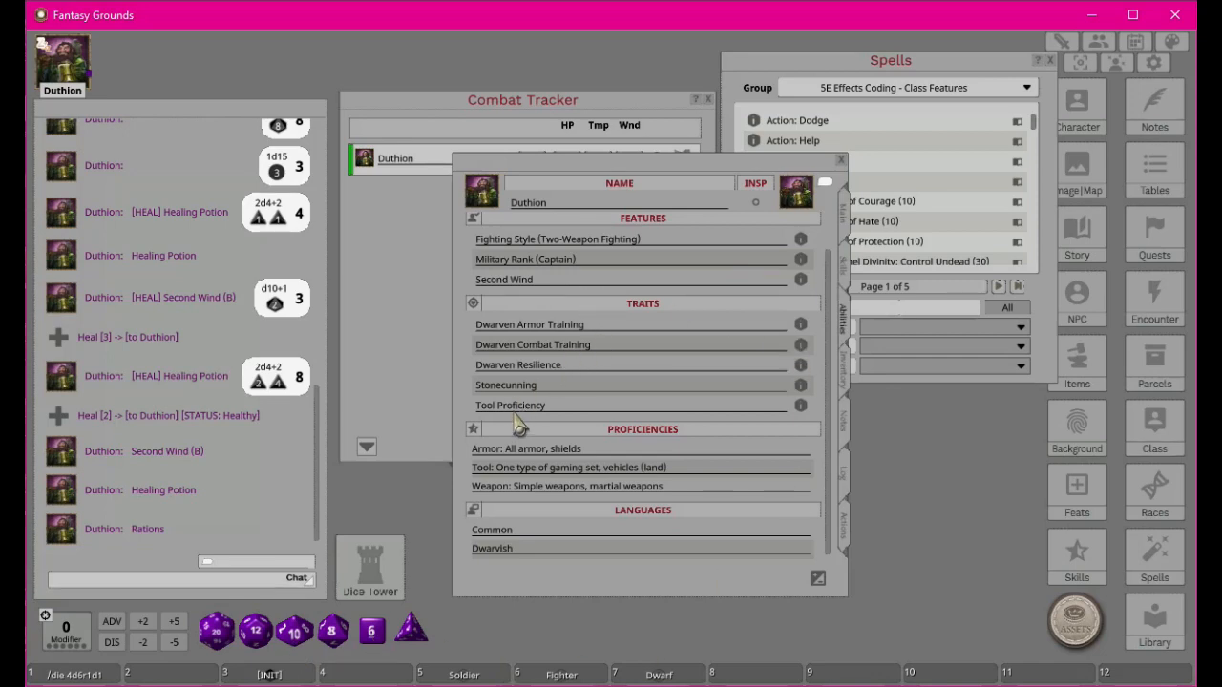
{"action": "left_click", "coordinate": [800, 404]}
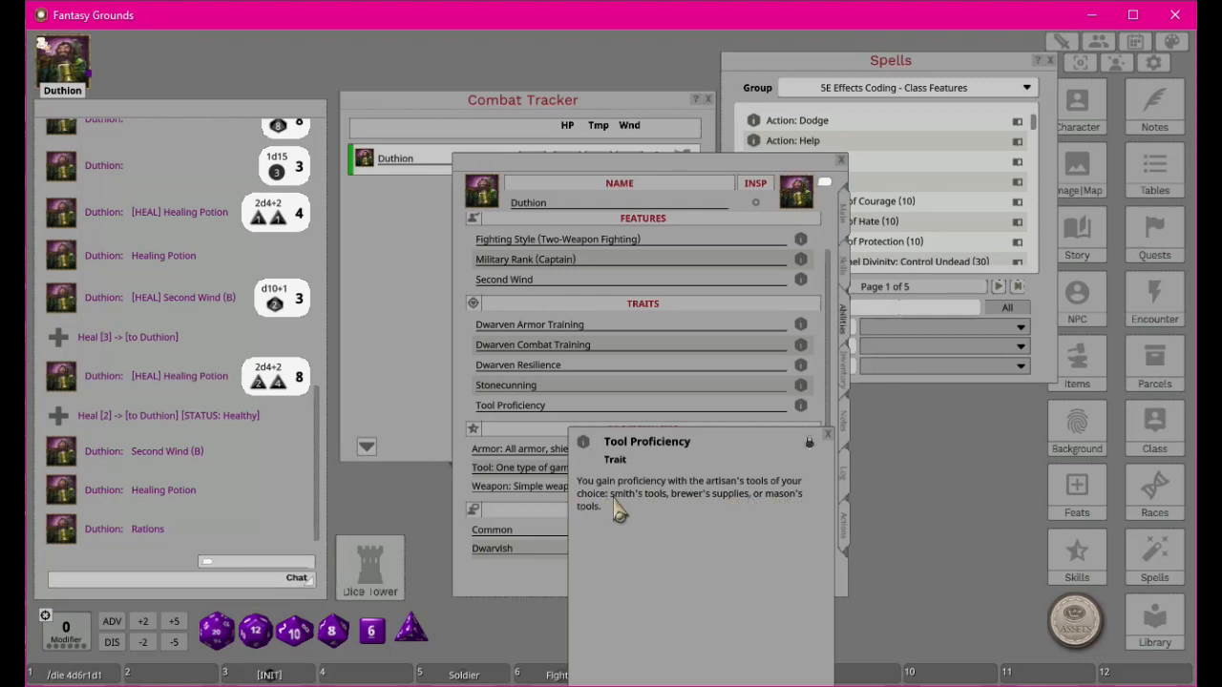
{"action": "left_click", "coordinate": [809, 442]}
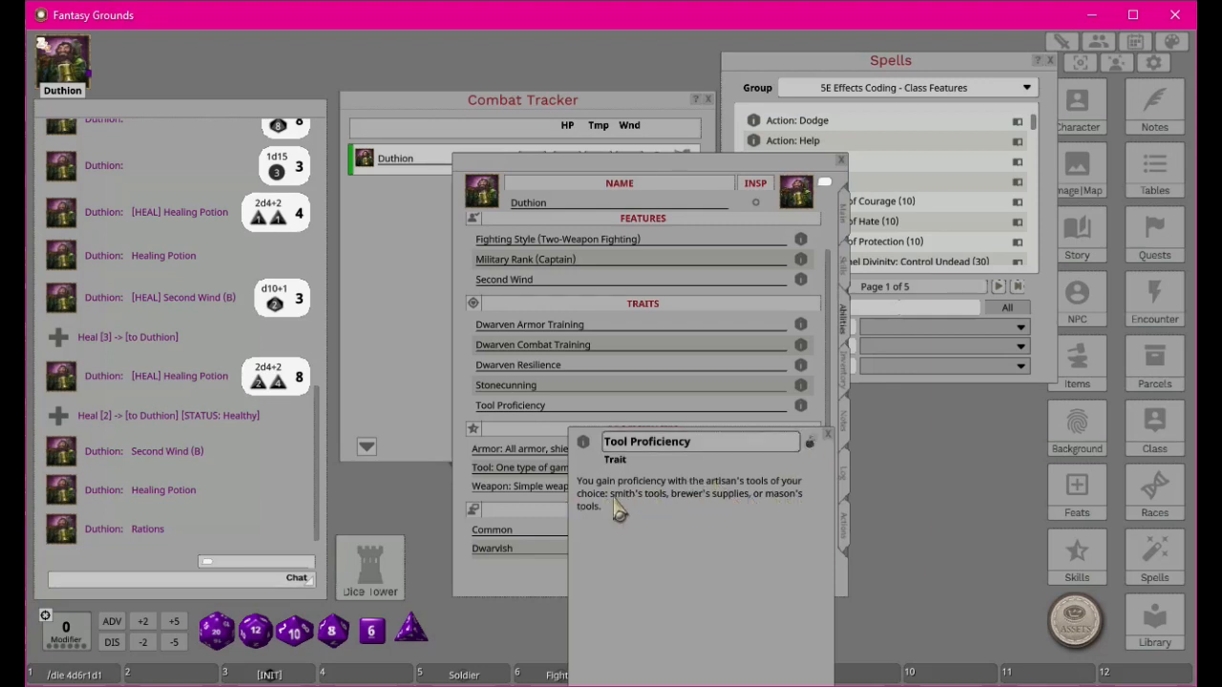
{"action": "left_click_drag", "start_coordinate": [613, 499], "coordinate": [669, 500]}
{"action": "key", "text": "ctrl+c"}
{"action": "key", "text": "ctrl"}
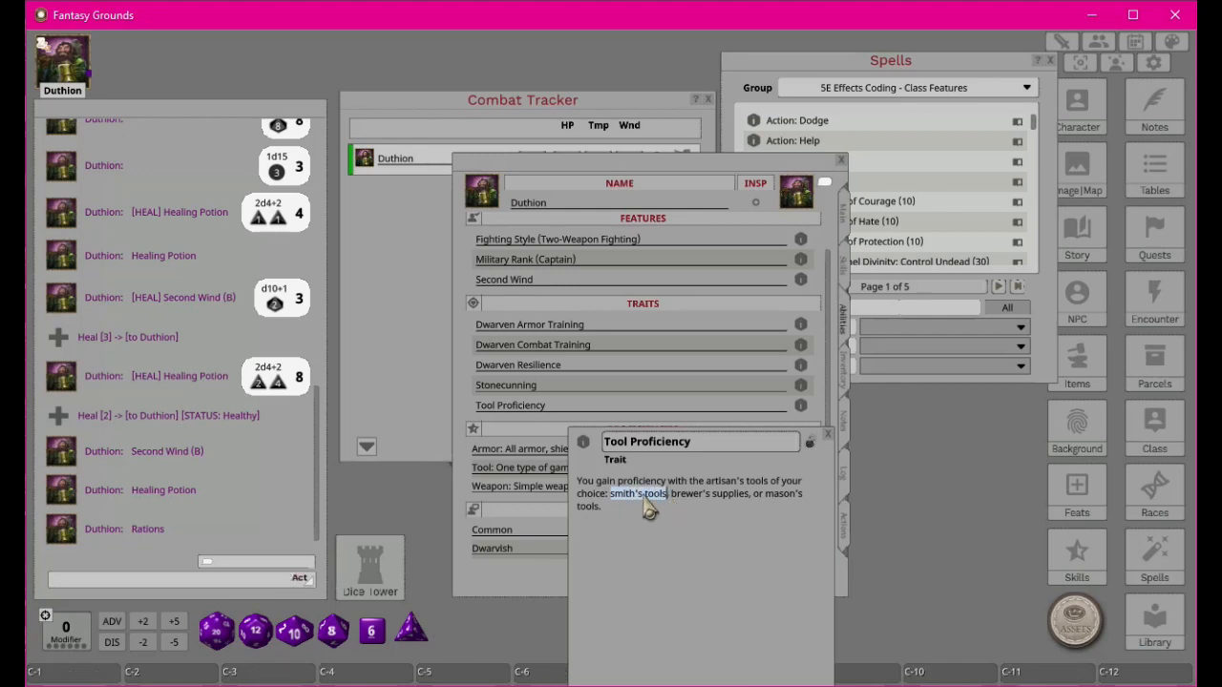
{"action": "left_click", "coordinate": [809, 443]}
{"action": "left_click", "coordinate": [828, 433]}
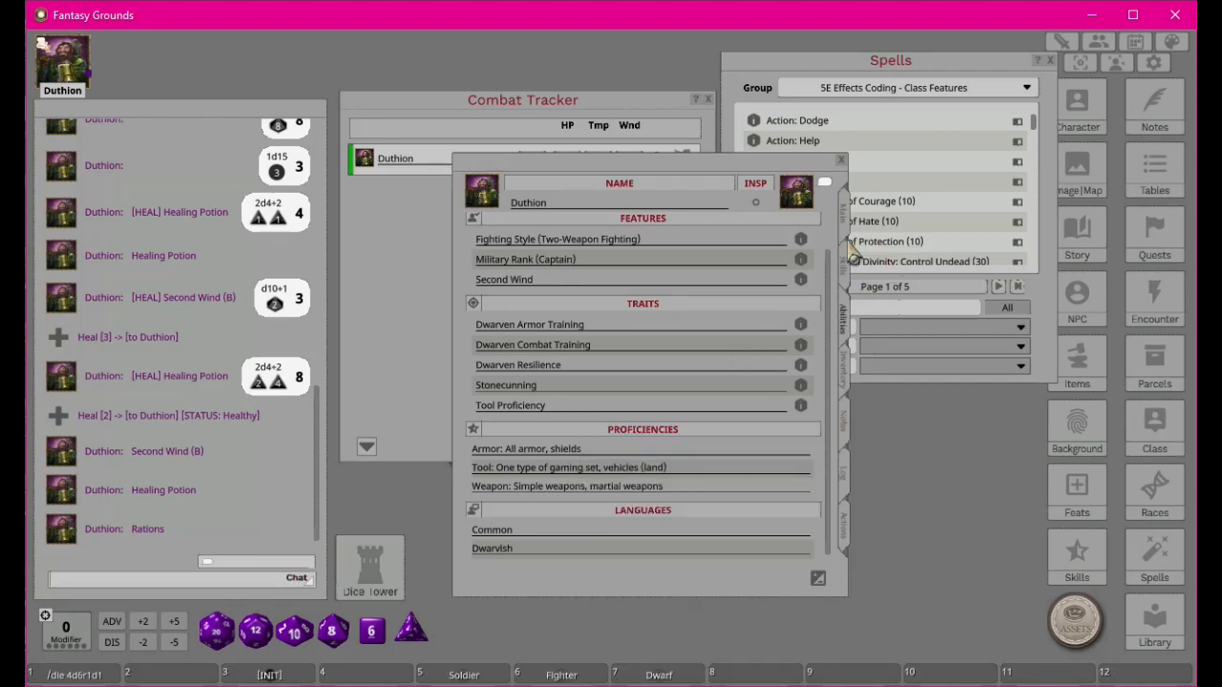
Step: Add a blank skill to the character's Skills list and make the sheet taller so the whole list fits
{"action": "left_click", "coordinate": [845, 267]}
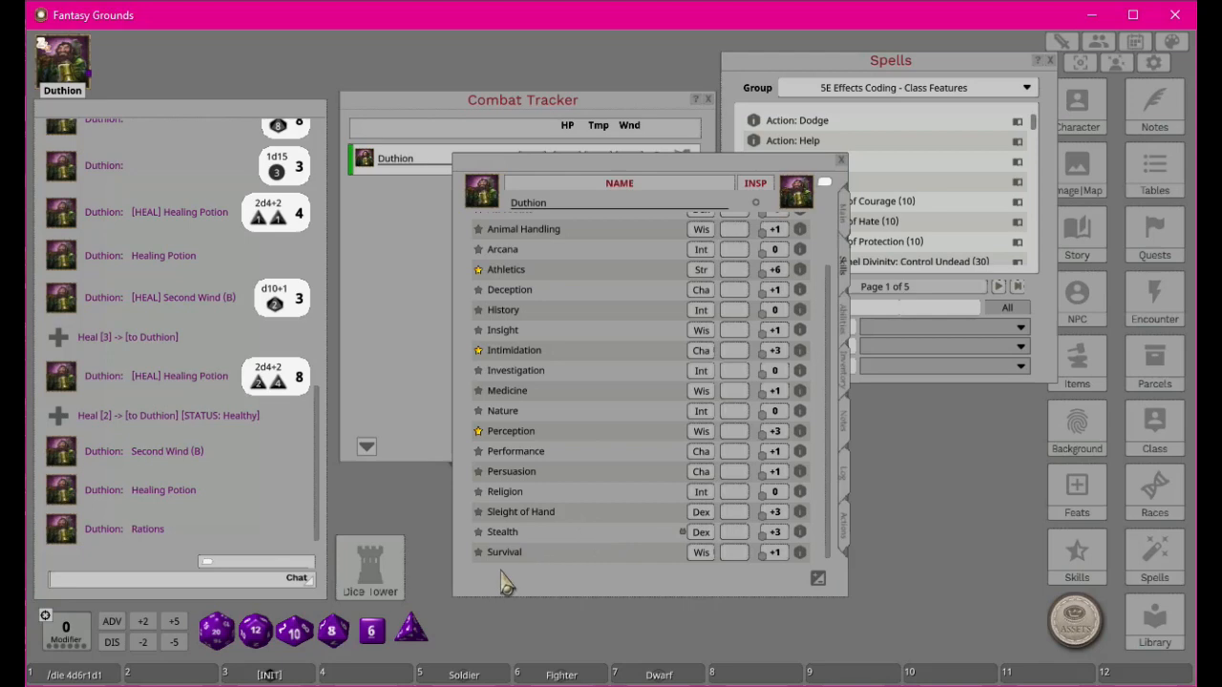
{"action": "left_click", "coordinate": [818, 580]}
{"action": "scroll", "coordinate": [802, 325], "scroll_direction": "up", "scroll_amount": 2}
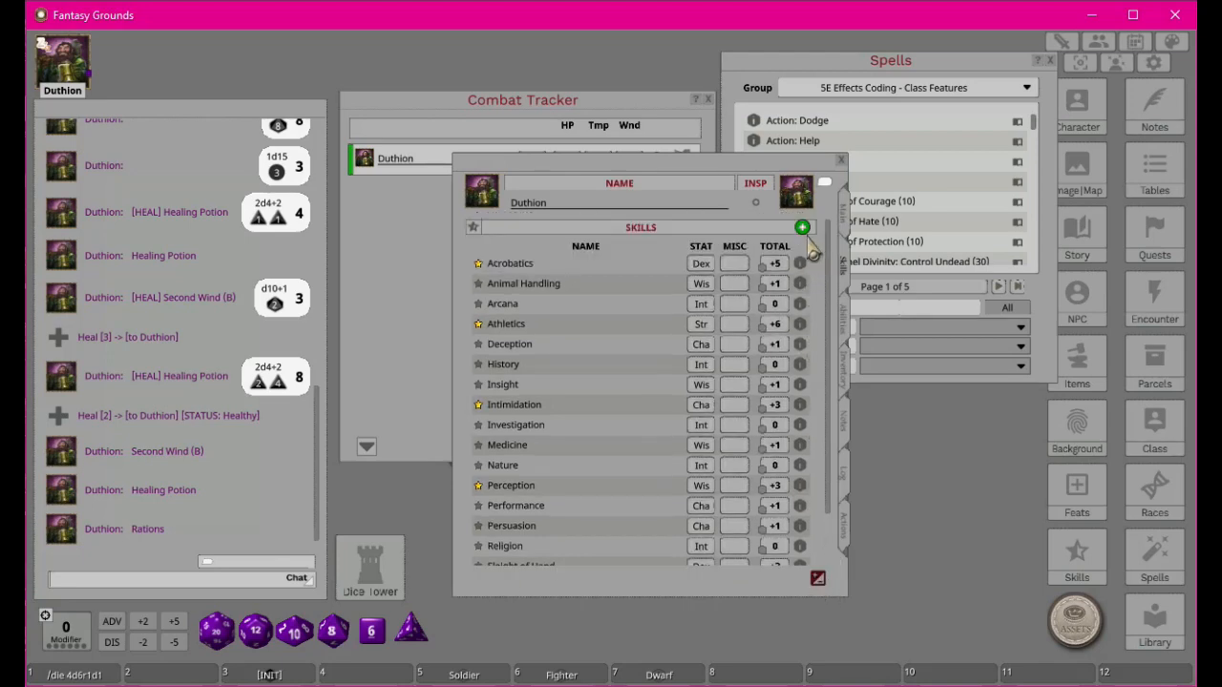
{"action": "left_click", "coordinate": [802, 227]}
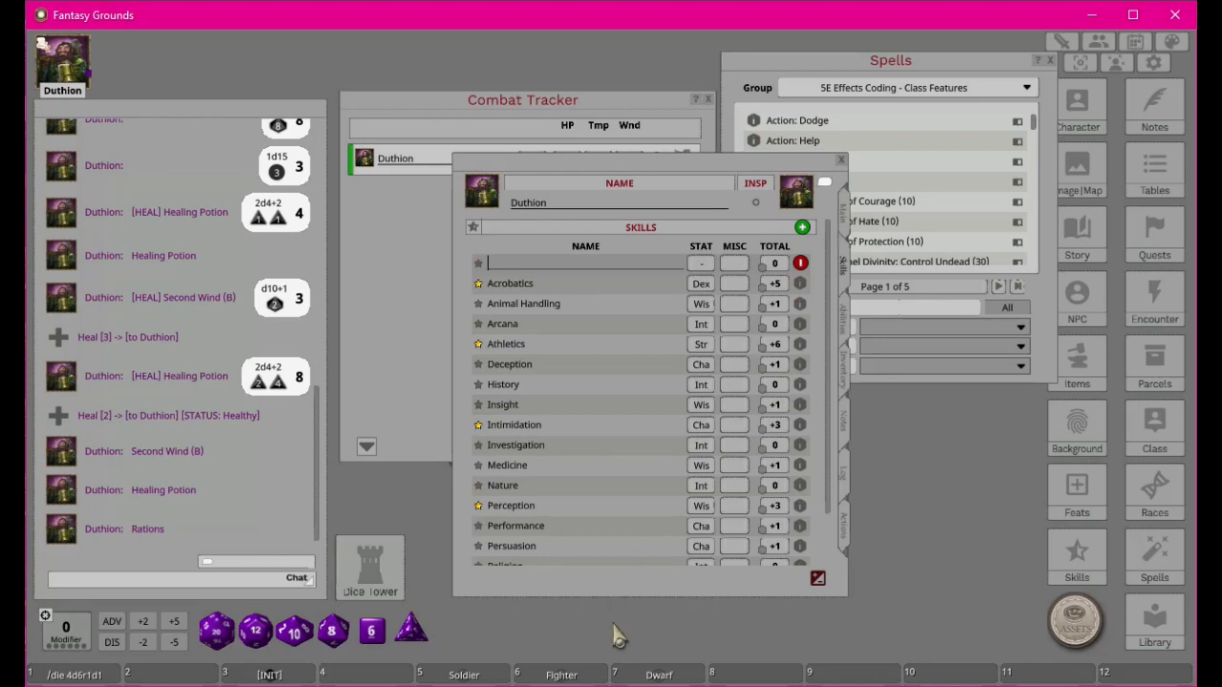
{"action": "left_click_drag", "start_coordinate": [617, 595], "coordinate": [616, 670]}
{"action": "left_click_drag", "start_coordinate": [625, 157], "coordinate": [629, 73]}
{"action": "left_click_drag", "start_coordinate": [630, 586], "coordinate": [630, 630]}
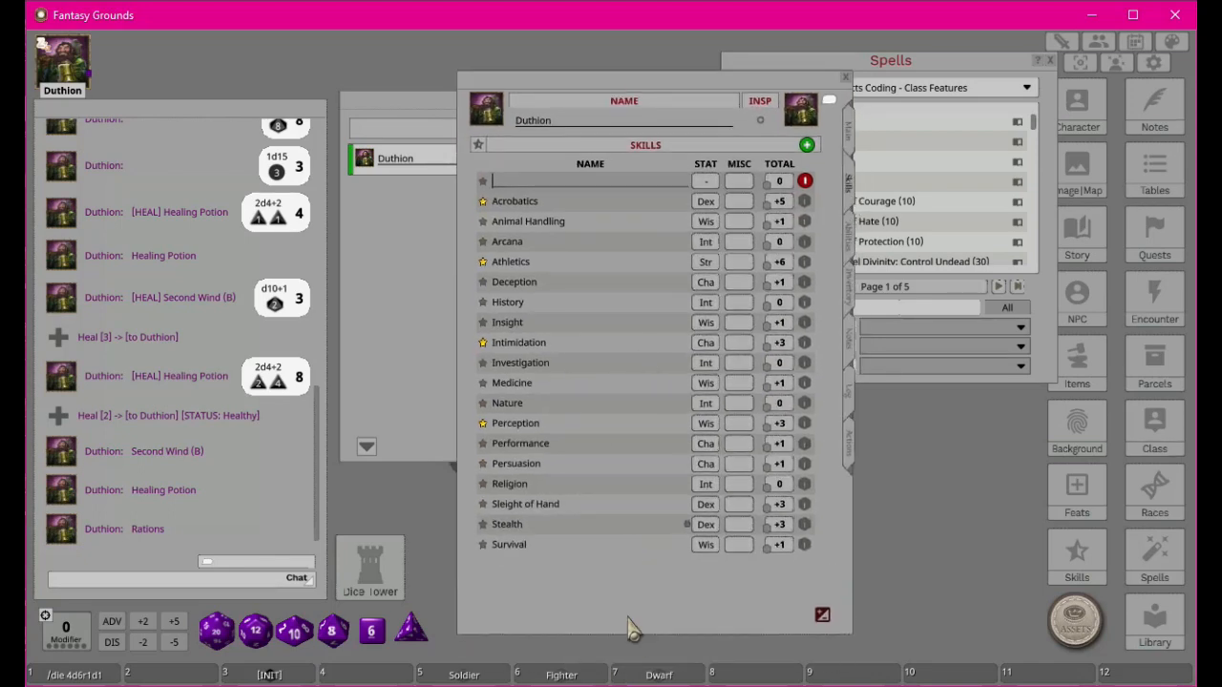
Step: Name the new skill Smith's Tools, using the copied text with both words capitalised
{"action": "key", "text": "ctrl"}
{"action": "key", "text": "ctrl+v"}
{"action": "type", "text": "S"}
{"action": "key", "text": "Delete"}
{"action": "type", "text": "T"}
{"action": "left_click", "coordinate": [554, 202]}
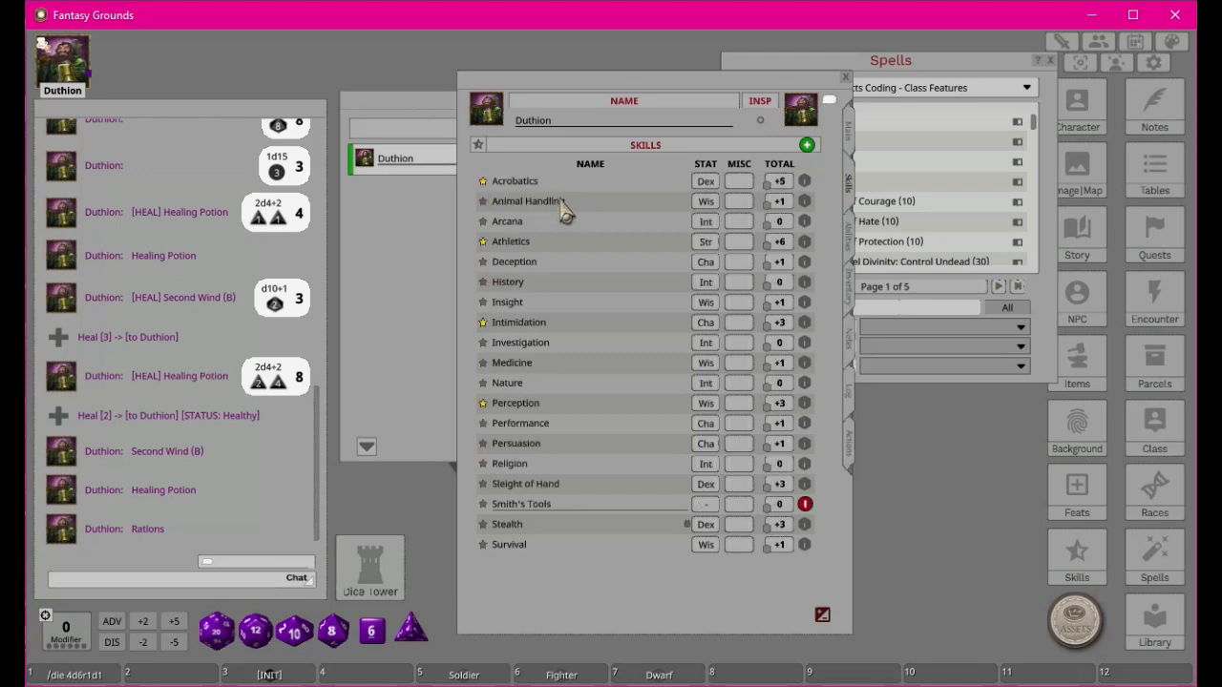
Step: Make Smith's Tools proficient with Int as its stat, and roll checks for Smith's Tools and Stealth
{"action": "left_click", "coordinate": [484, 504]}
{"action": "left_click", "coordinate": [706, 508]}
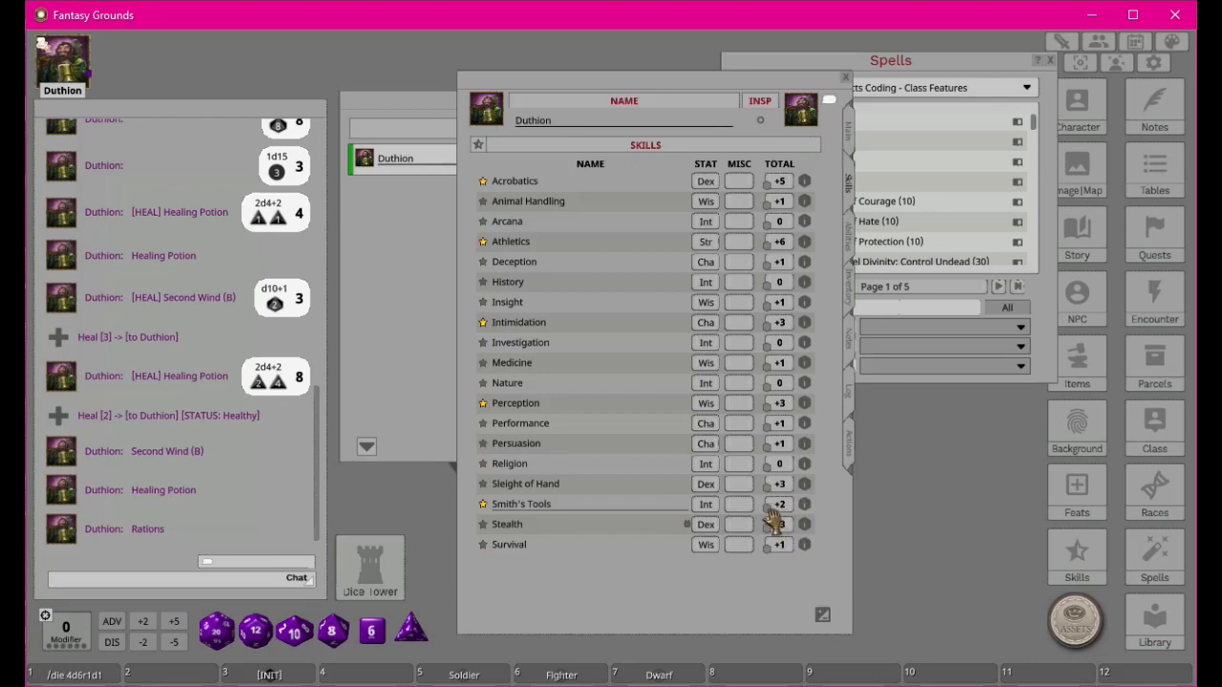
{"action": "left_click_drag", "start_coordinate": [771, 515], "coordinate": [74, 506]}
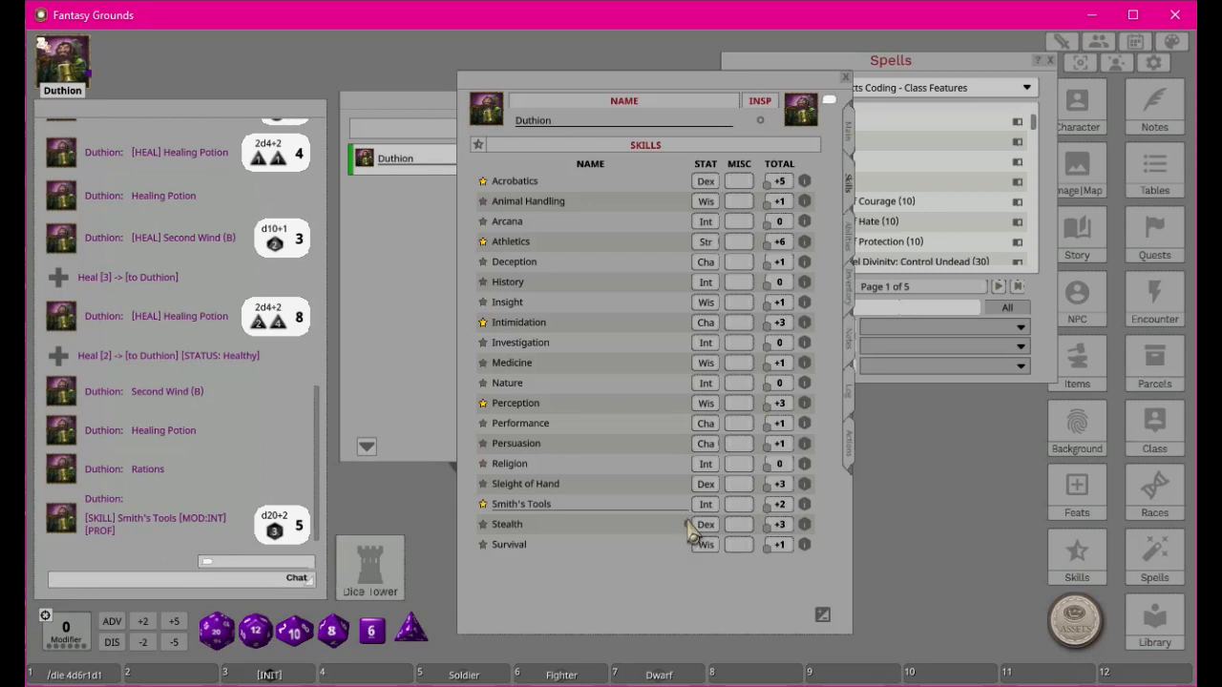
{"action": "double_click", "coordinate": [775, 526]}
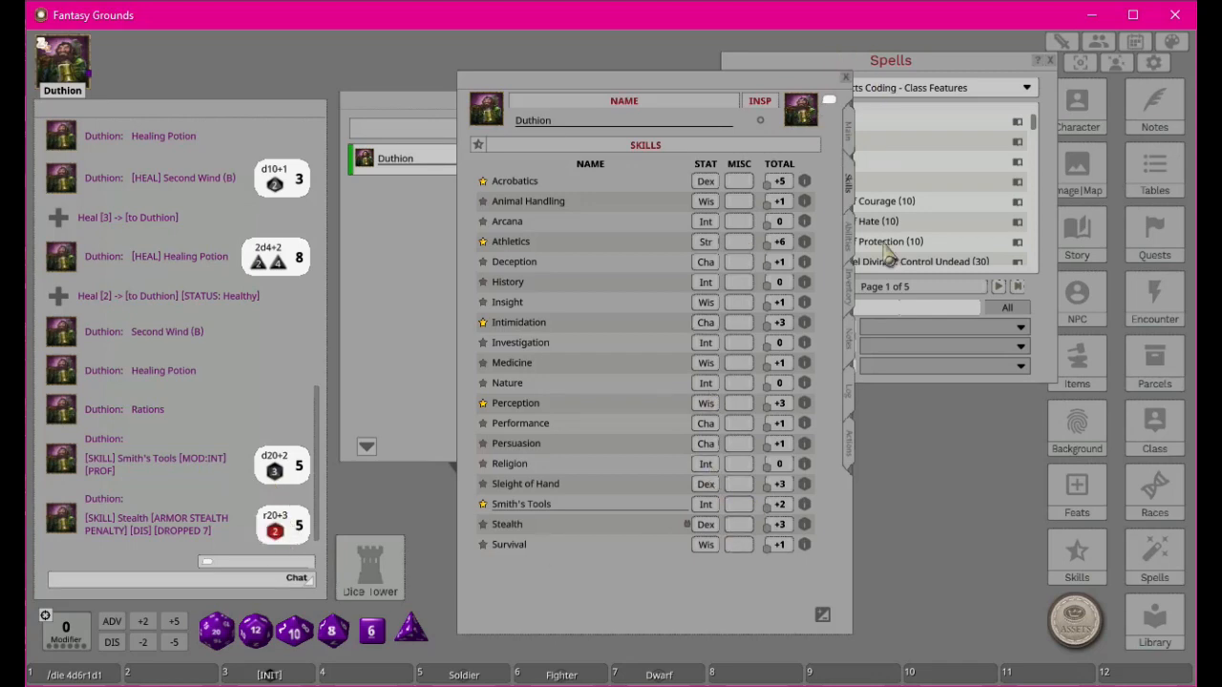
Step: Collapse the Class Features, Consumables, Racial Traits and Standard Actions groups in the character's actions list
{"action": "left_click", "coordinate": [850, 432]}
{"action": "left_click", "coordinate": [850, 397]}
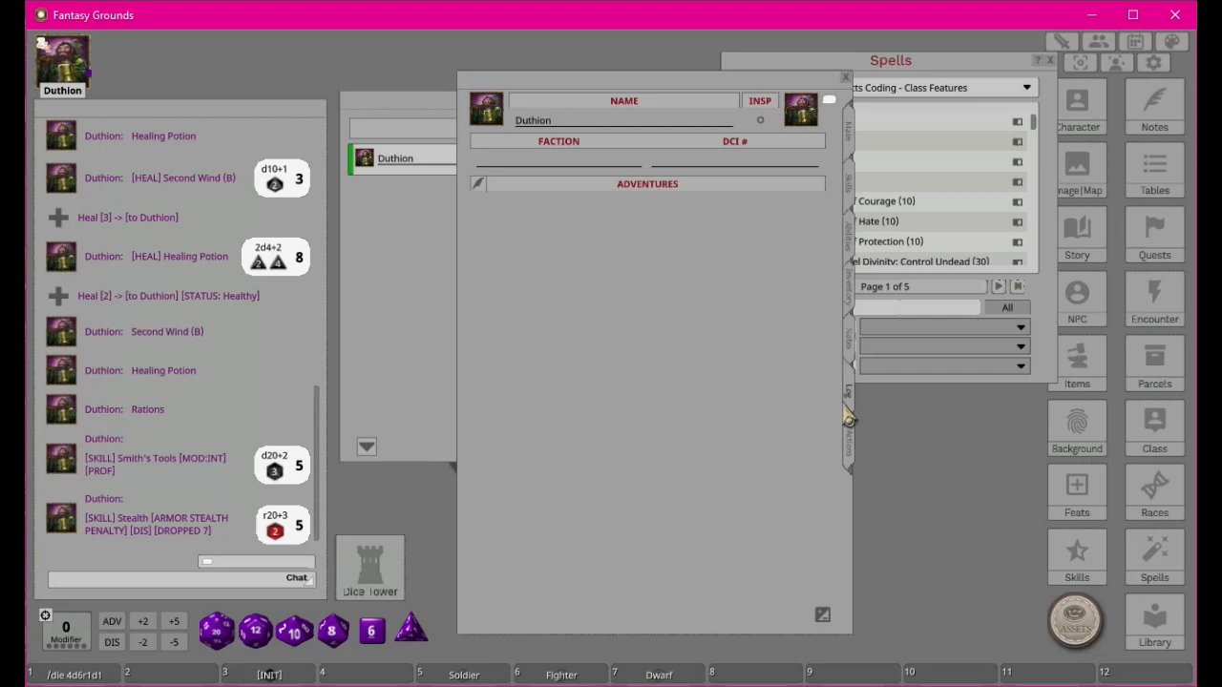
{"action": "left_click", "coordinate": [852, 456]}
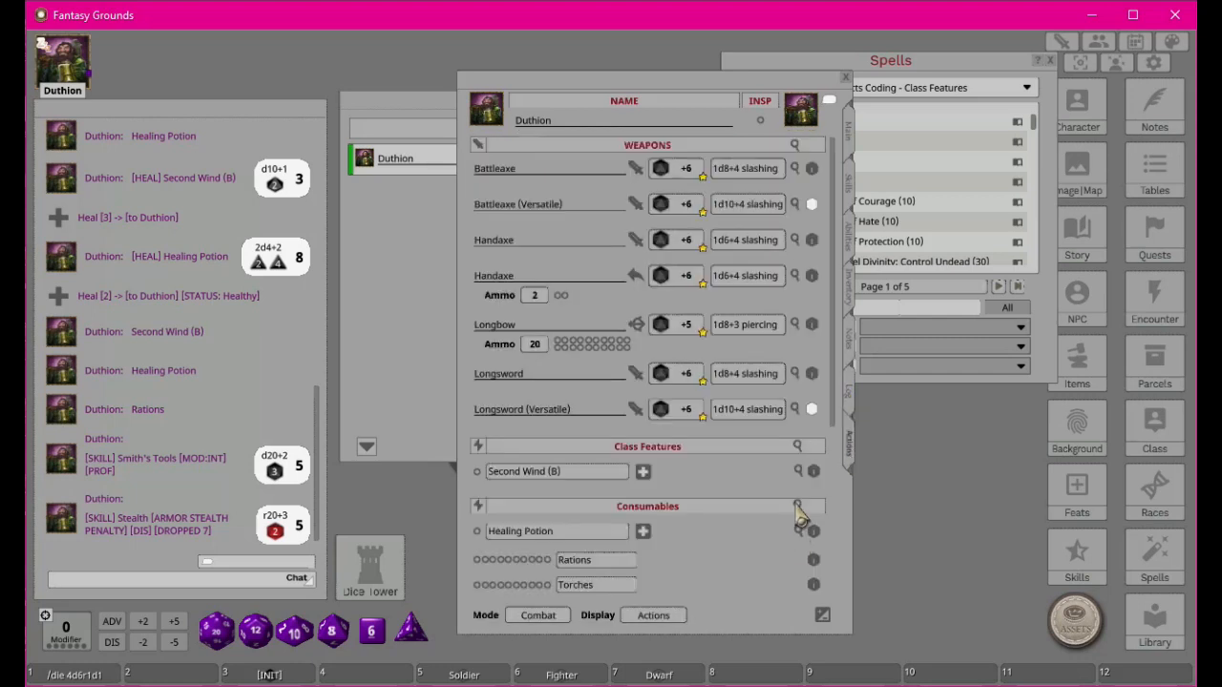
{"action": "scroll", "coordinate": [798, 518], "scroll_direction": "down", "scroll_amount": 2}
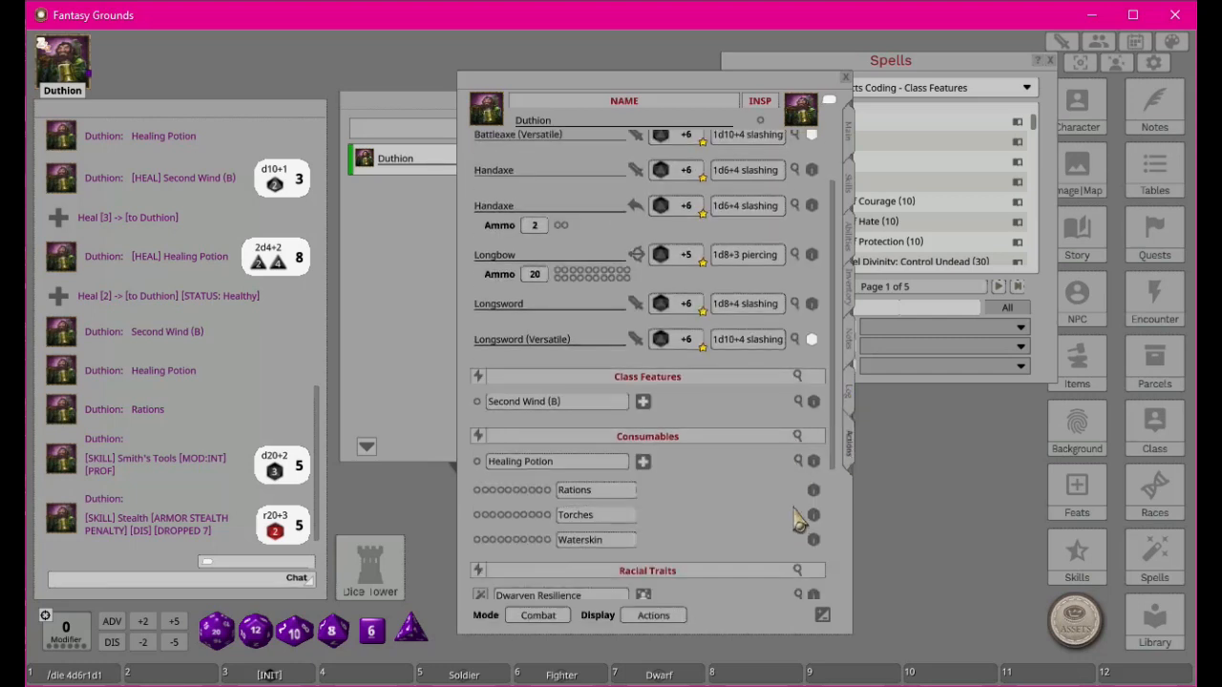
{"action": "left_click", "coordinate": [670, 441]}
{"action": "left_click", "coordinate": [660, 380]}
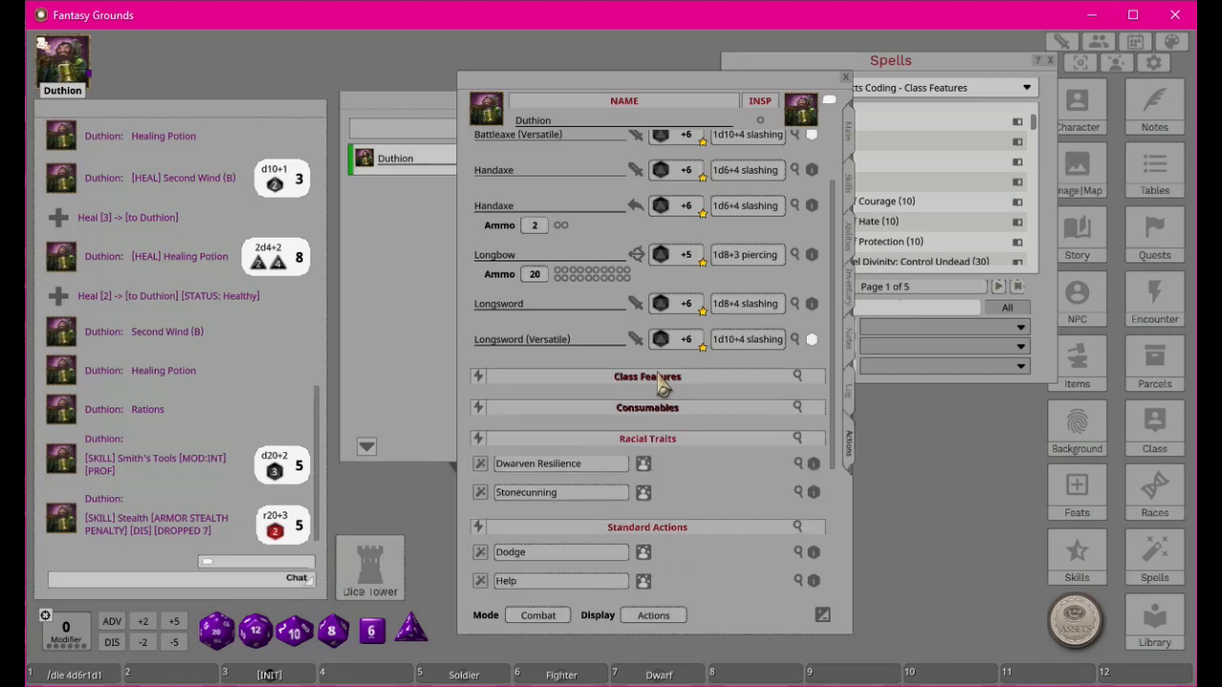
{"action": "left_click", "coordinate": [672, 441]}
{"action": "left_click", "coordinate": [665, 468]}
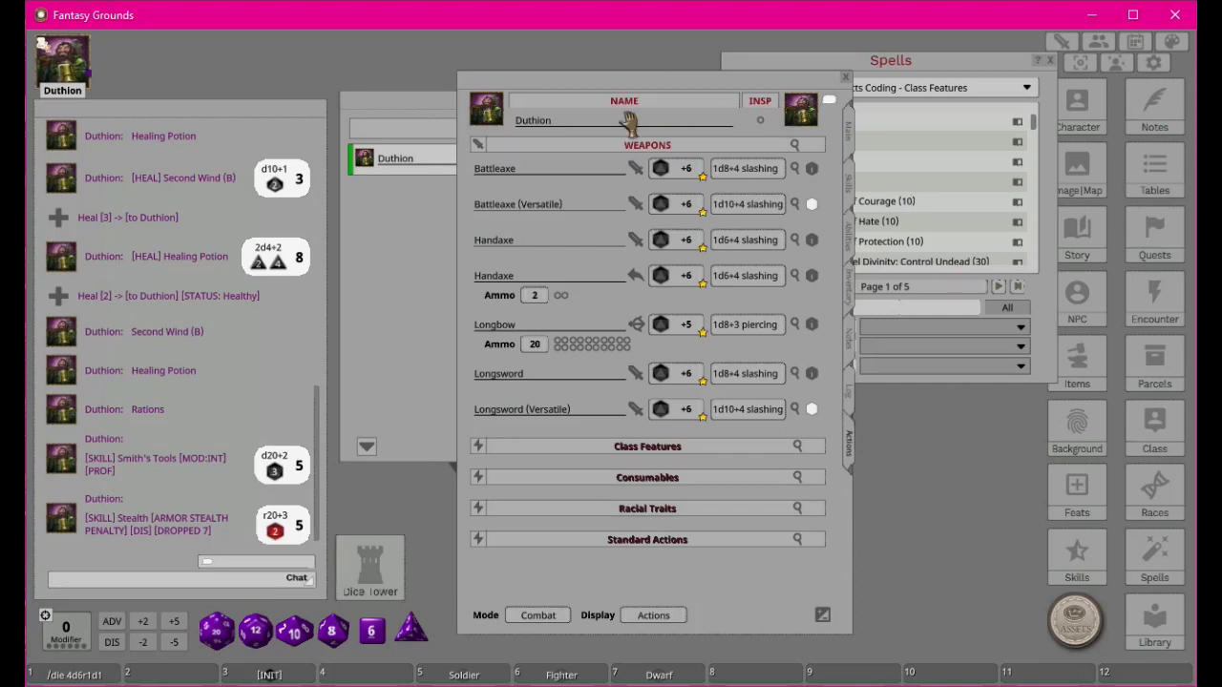
Step: Return the character sheet to its Main page, then close the sheet, the Combat Tracker and the Spells list
{"action": "left_click", "coordinate": [846, 129]}
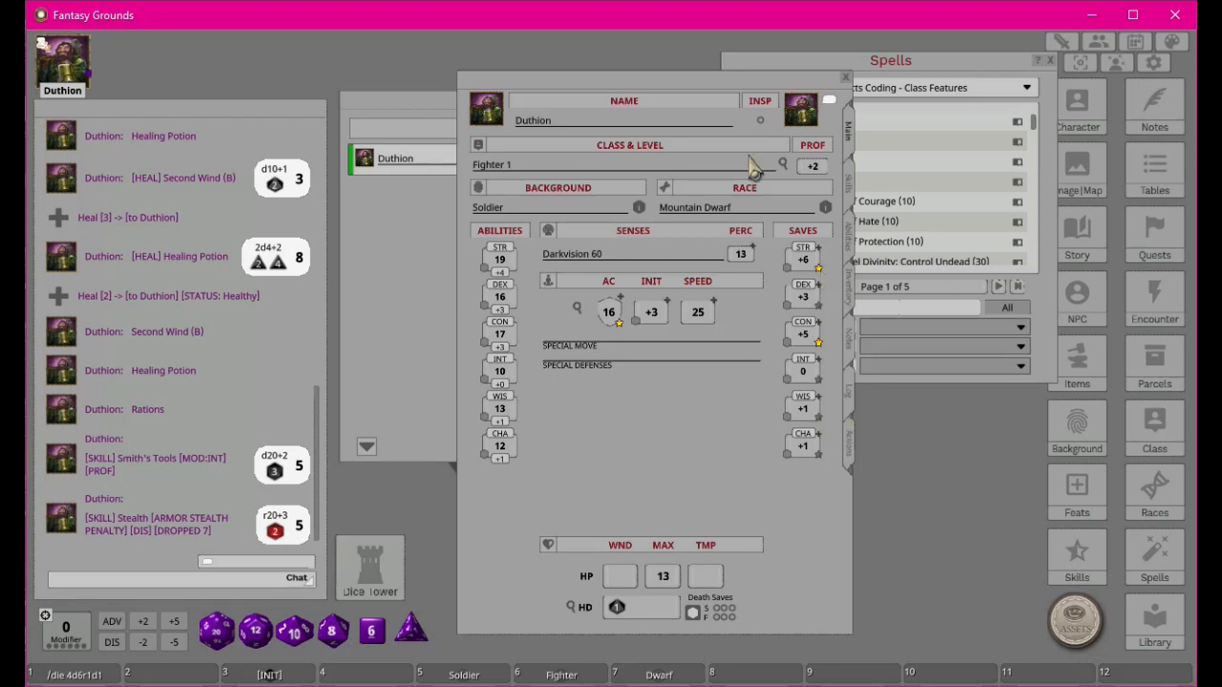
{"action": "left_click_drag", "start_coordinate": [627, 93], "coordinate": [589, 52]}
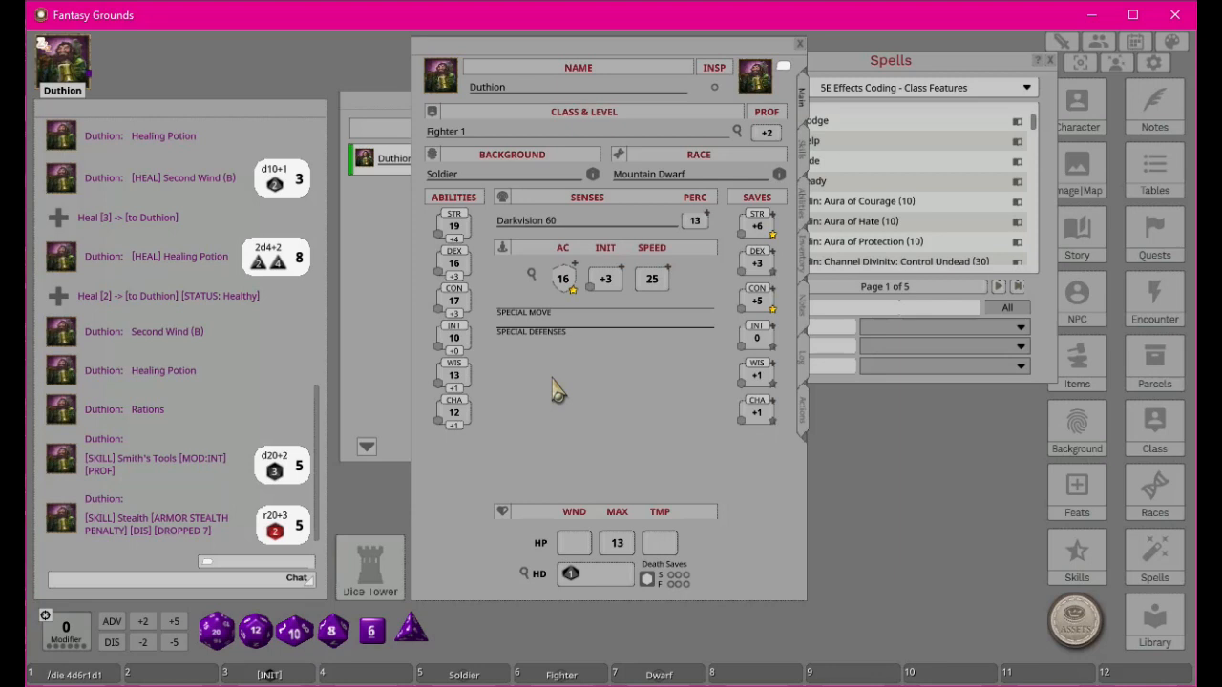
{"action": "left_click", "coordinate": [799, 46]}
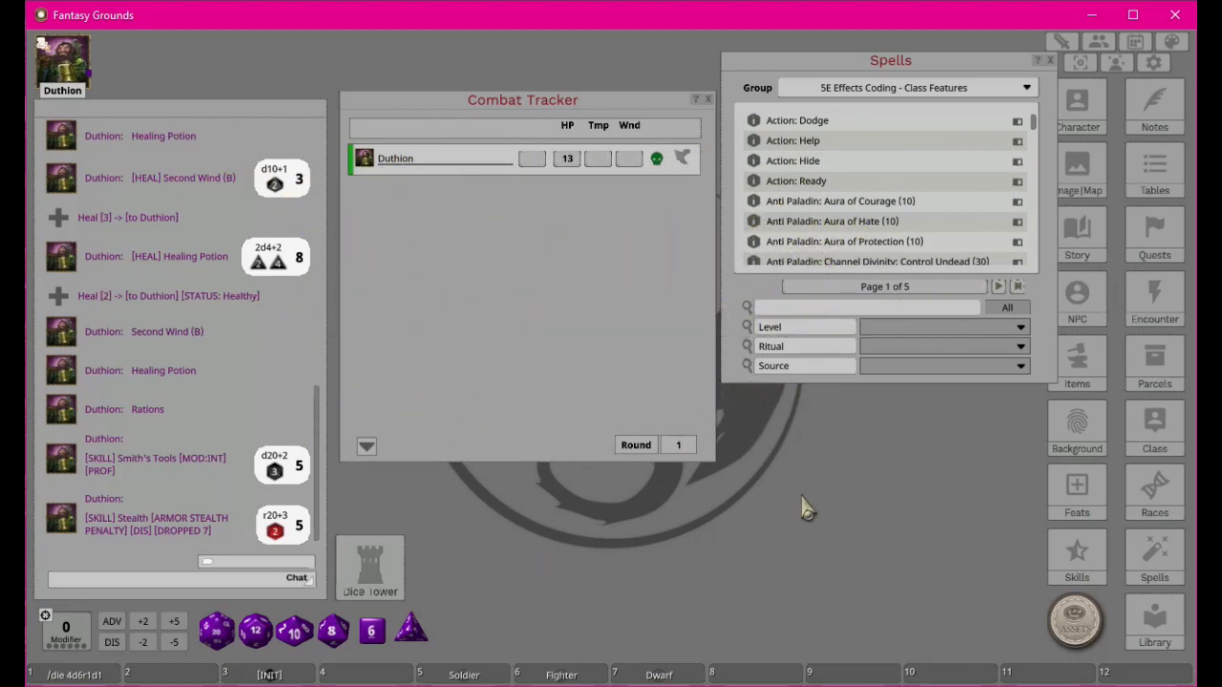
{"action": "left_click", "coordinate": [707, 100]}
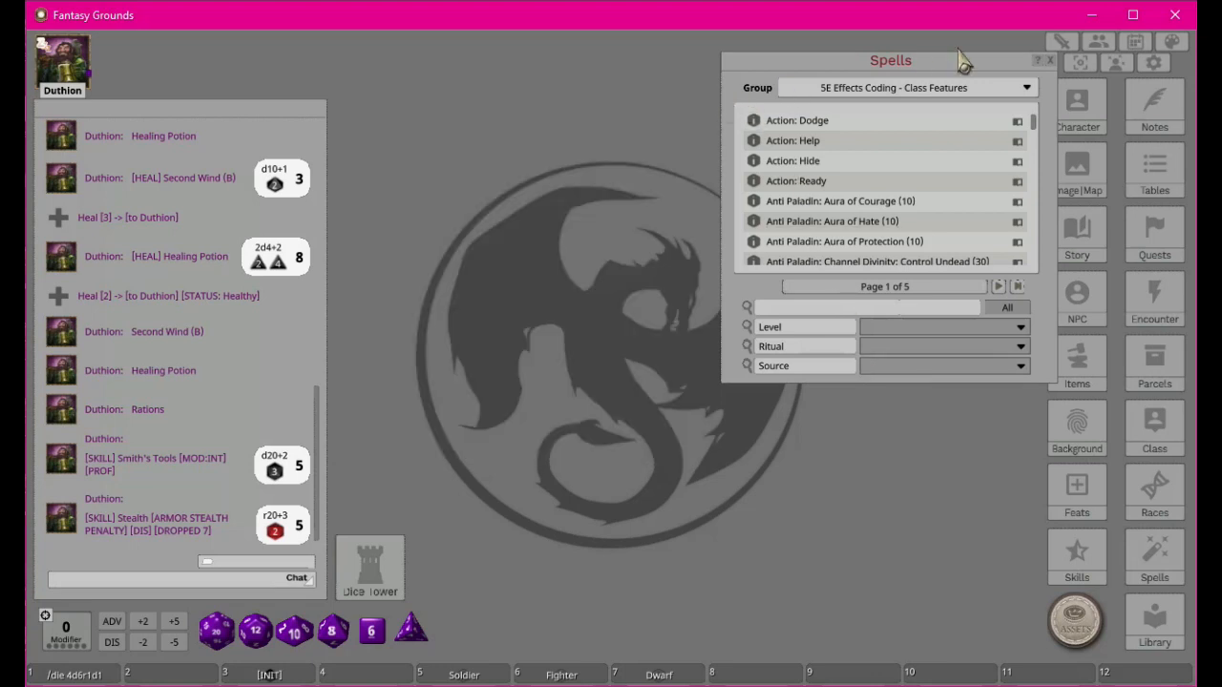
{"action": "left_click", "coordinate": [1049, 60]}
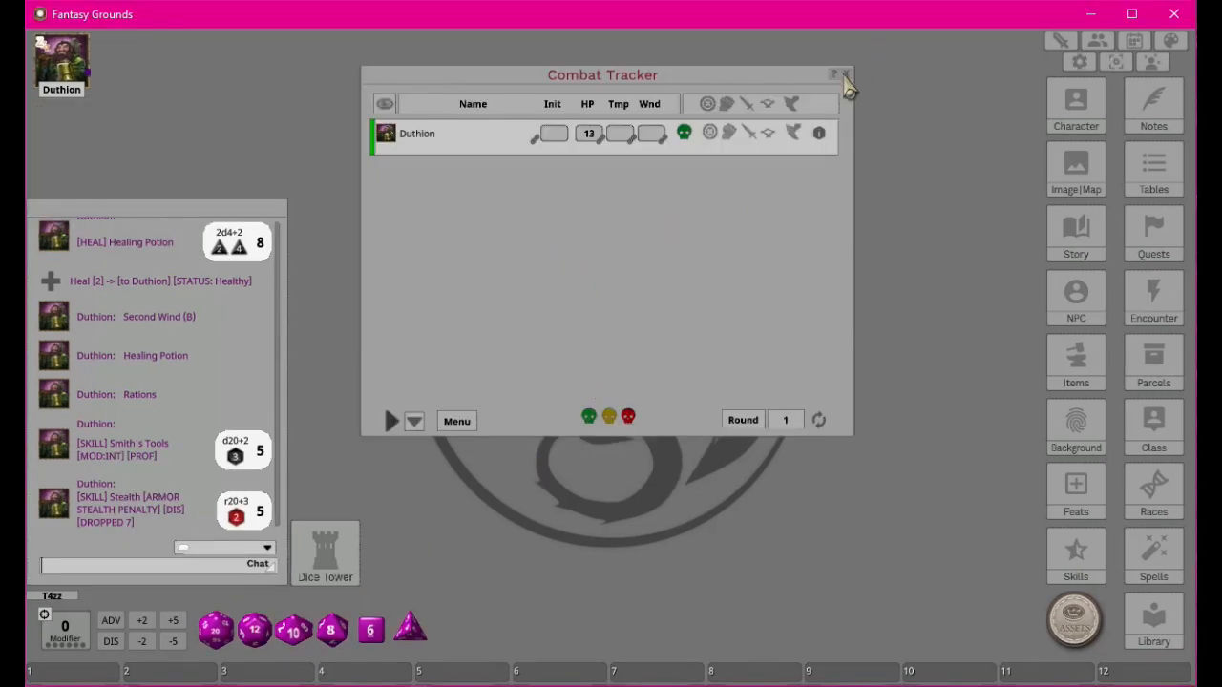
Step: Close the Combat Tracker in the host's window and clear its chat history
{"action": "left_click", "coordinate": [844, 75]}
{"action": "right_click", "coordinate": [205, 382]}
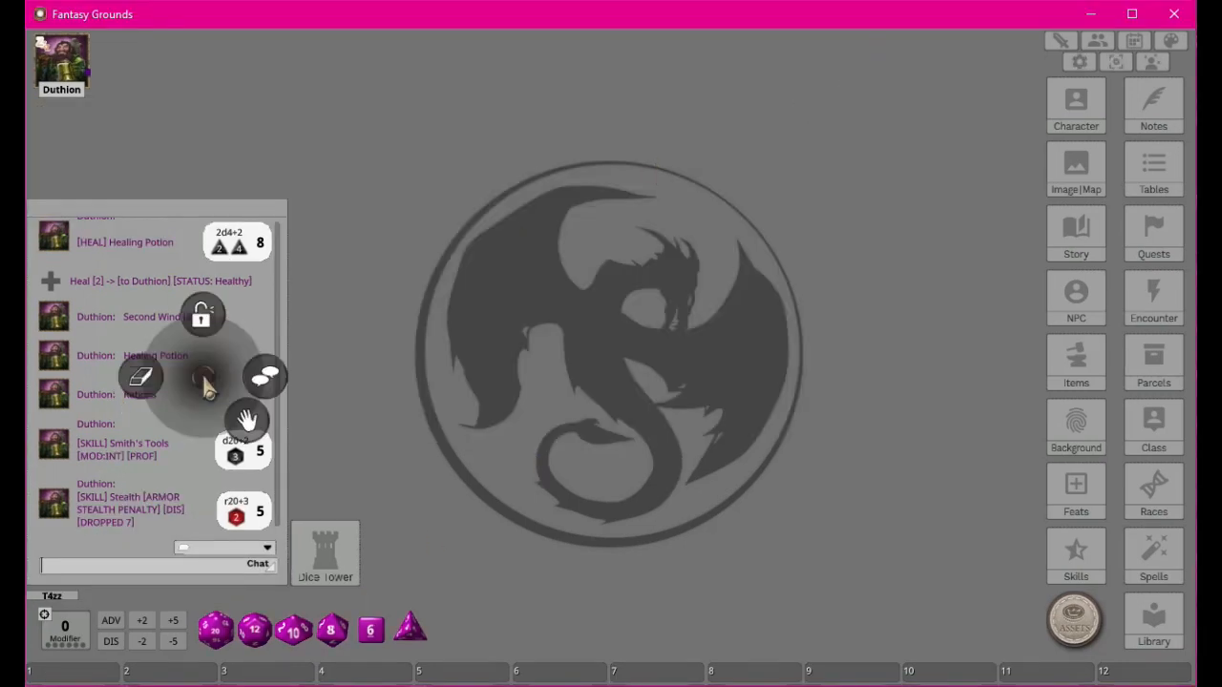
{"action": "left_click", "coordinate": [142, 382]}
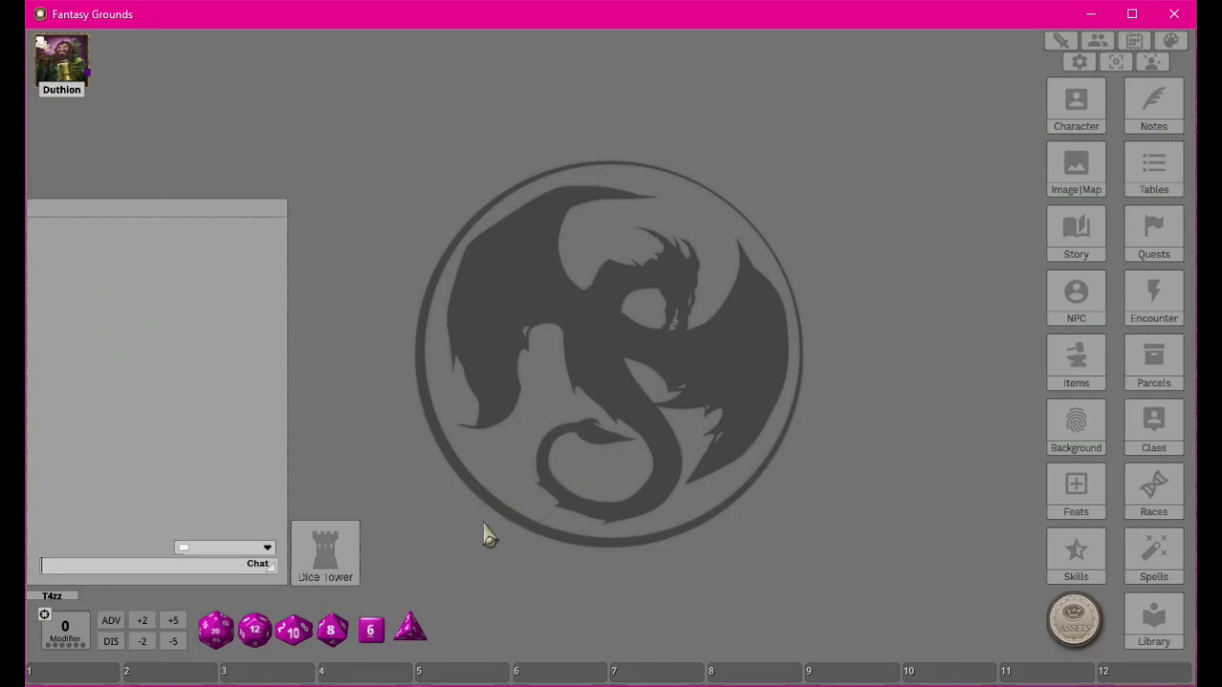